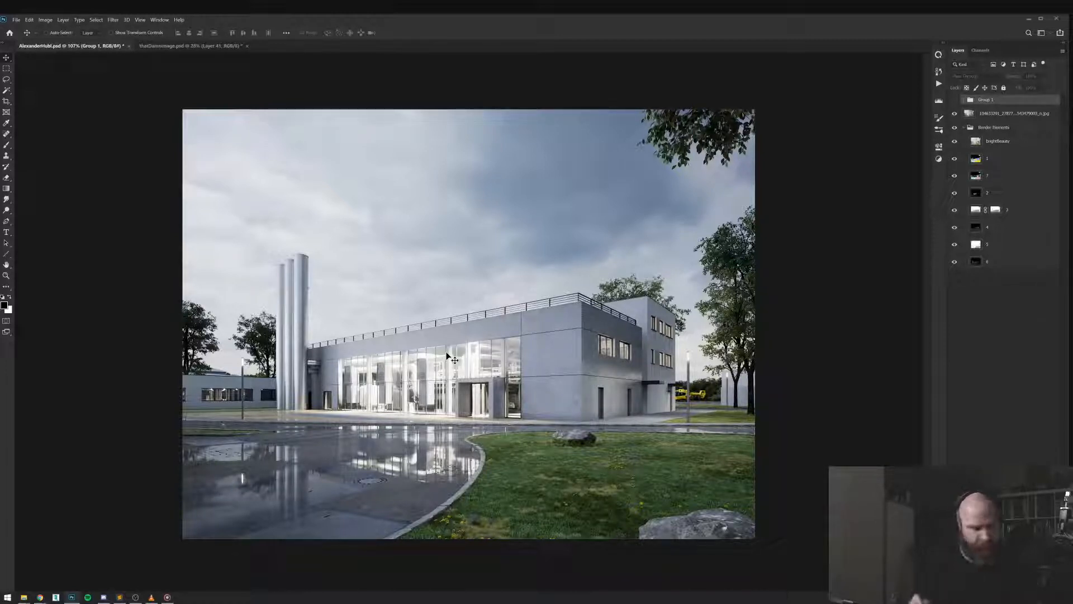
Examine the puddle reflections and wet pavement up close, then review the composition of the whole building render
{"action": "key", "text": "ctrl+space"}
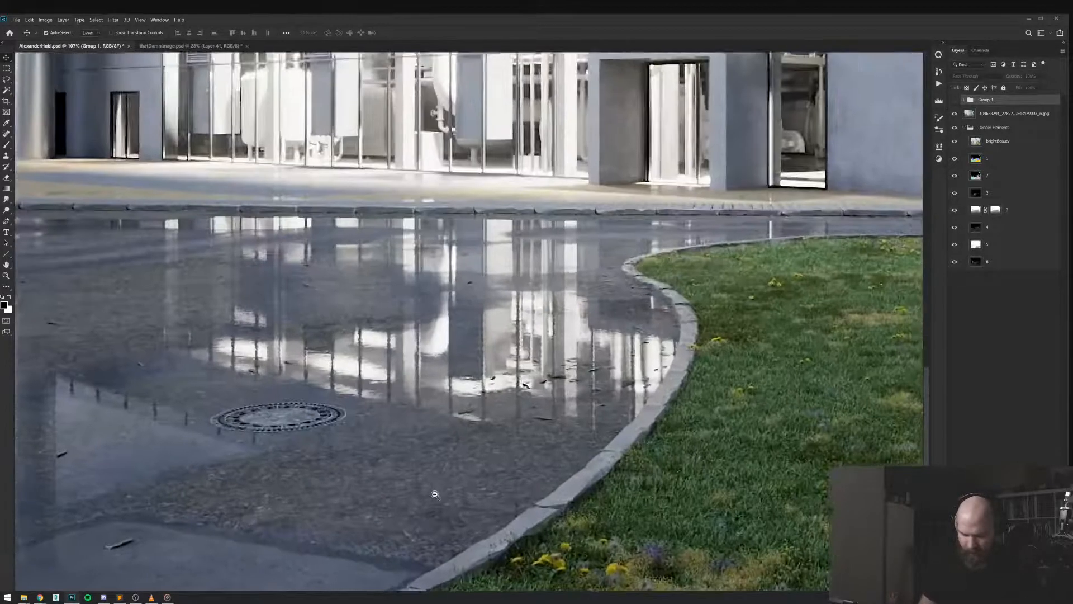
{"action": "left_click_drag", "start_coordinate": [420, 506], "coordinate": [558, 442]}
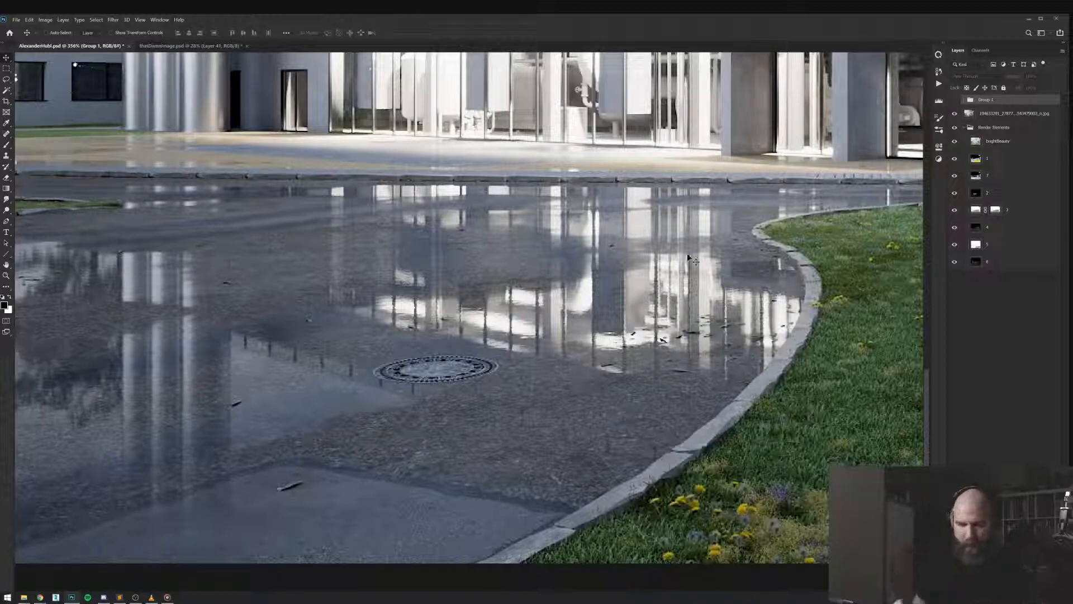
{"action": "left_click_drag", "start_coordinate": [691, 259], "coordinate": [683, 275]}
{"action": "left_click_drag", "start_coordinate": [617, 290], "coordinate": [699, 266]}
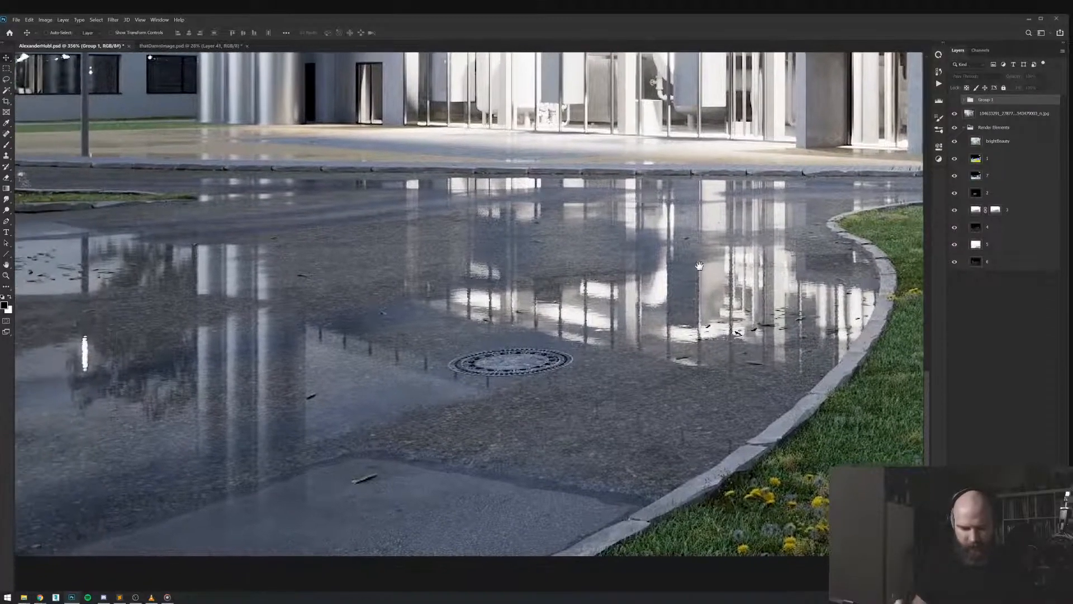
{"action": "scroll", "coordinate": [582, 425], "scroll_direction": "down", "scroll_amount": 3}
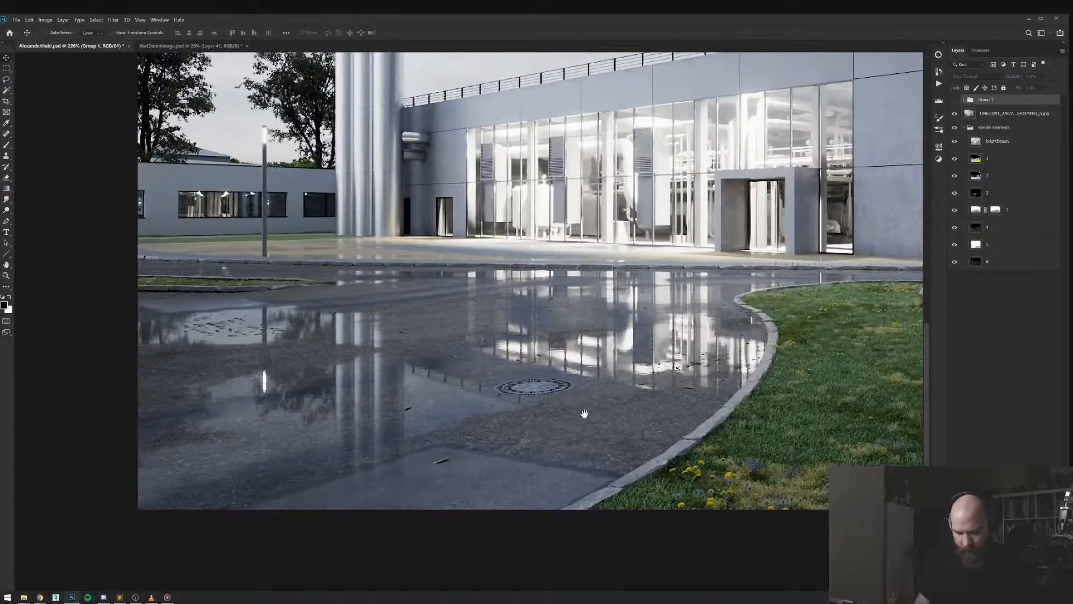
{"action": "left_click_drag", "start_coordinate": [585, 414], "coordinate": [604, 370]}
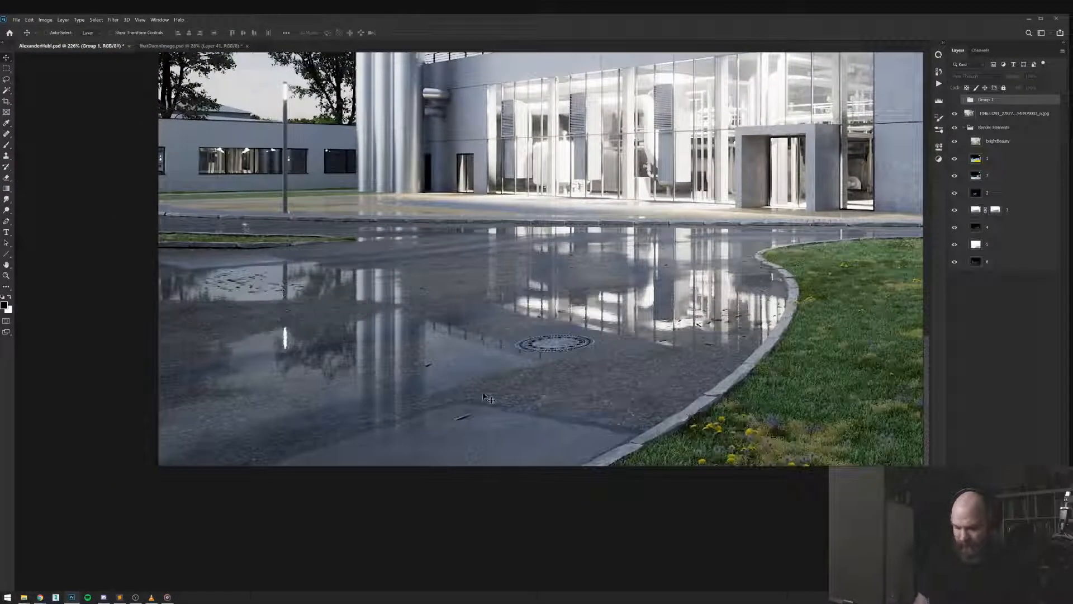
{"action": "left_click_drag", "start_coordinate": [736, 279], "coordinate": [621, 331]}
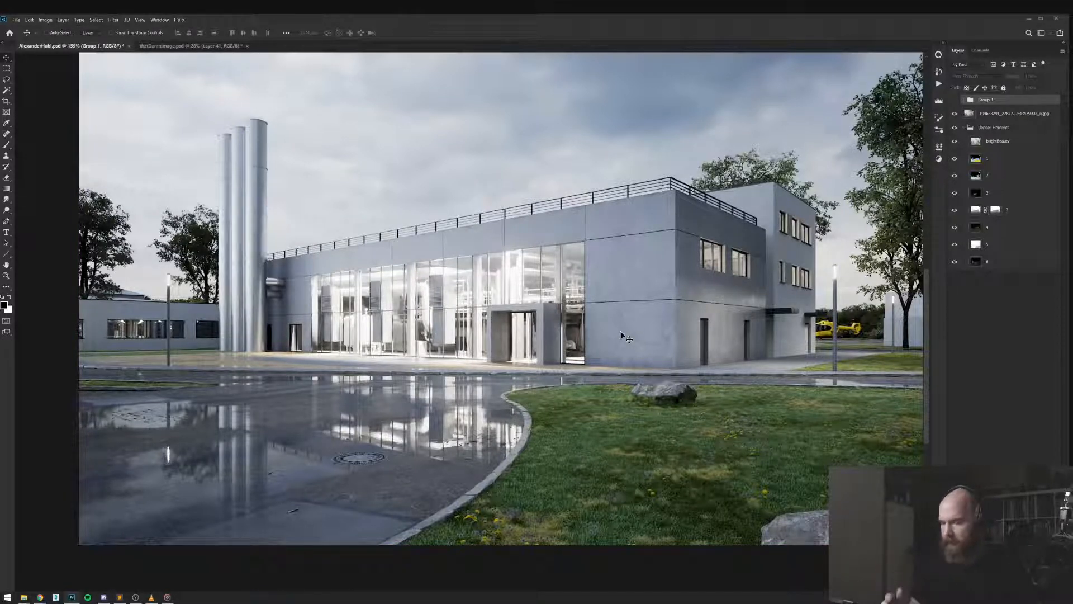
{"action": "scroll", "coordinate": [775, 239], "scroll_direction": "down", "scroll_amount": 2}
{"action": "left_click_drag", "start_coordinate": [776, 239], "coordinate": [710, 312]}
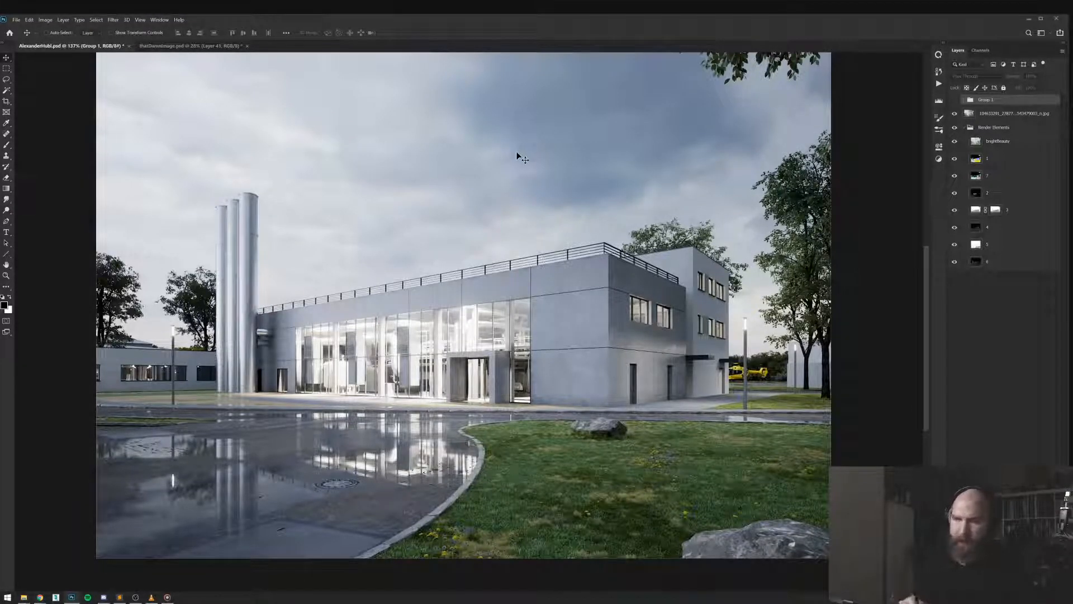
{"action": "scroll", "coordinate": [550, 274], "scroll_direction": "down", "scroll_amount": 2}
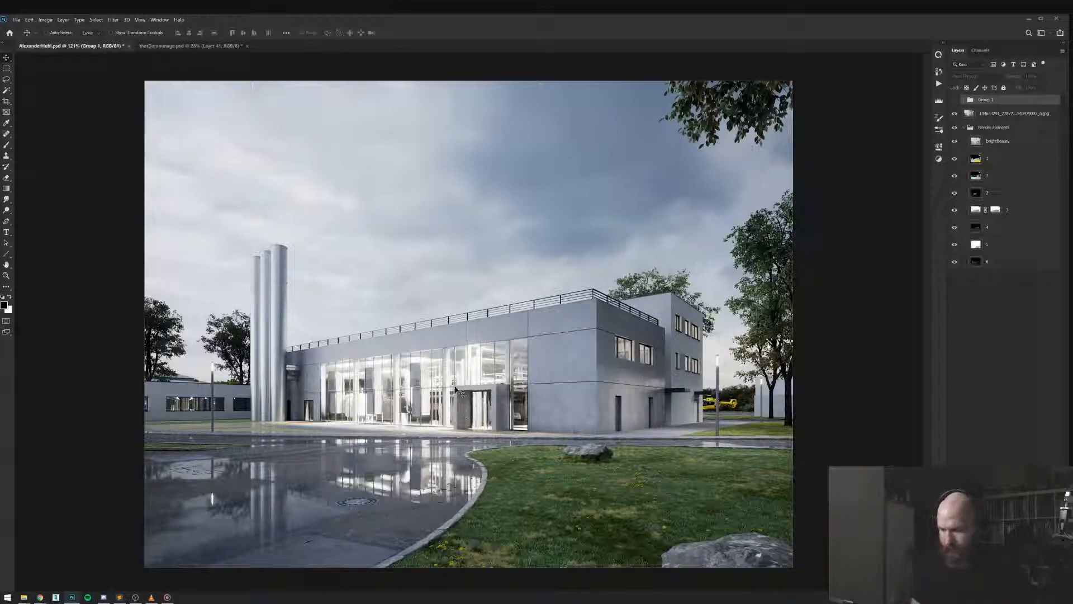
Sample the bright interior behind the glass facade with the foreground Color Picker to check its brightness
{"action": "key", "text": "i"}
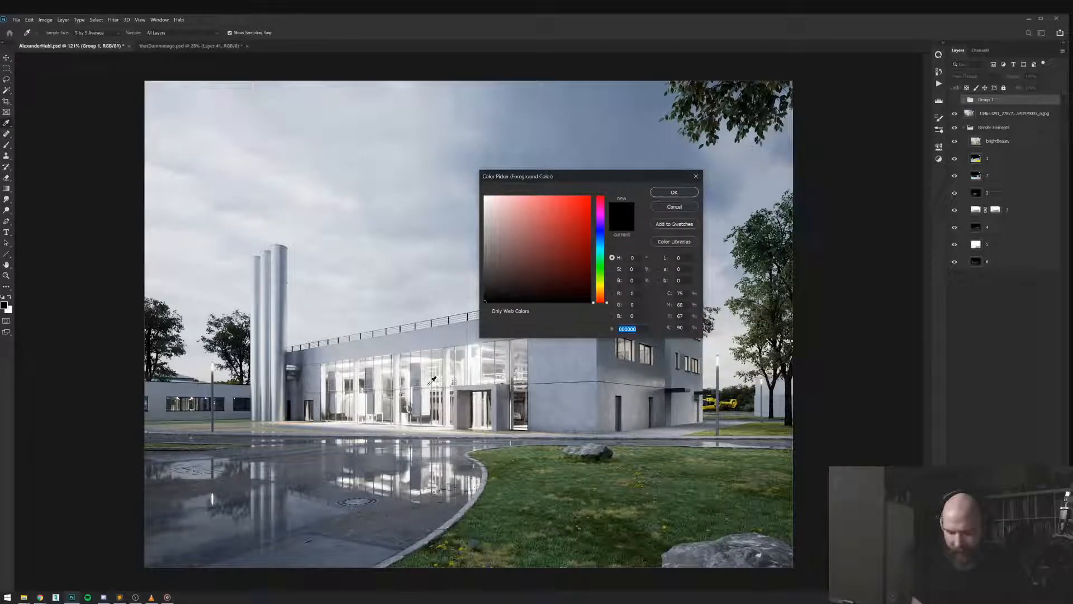
{"action": "left_click", "coordinate": [479, 365]}
{"action": "left_click", "coordinate": [479, 362]}
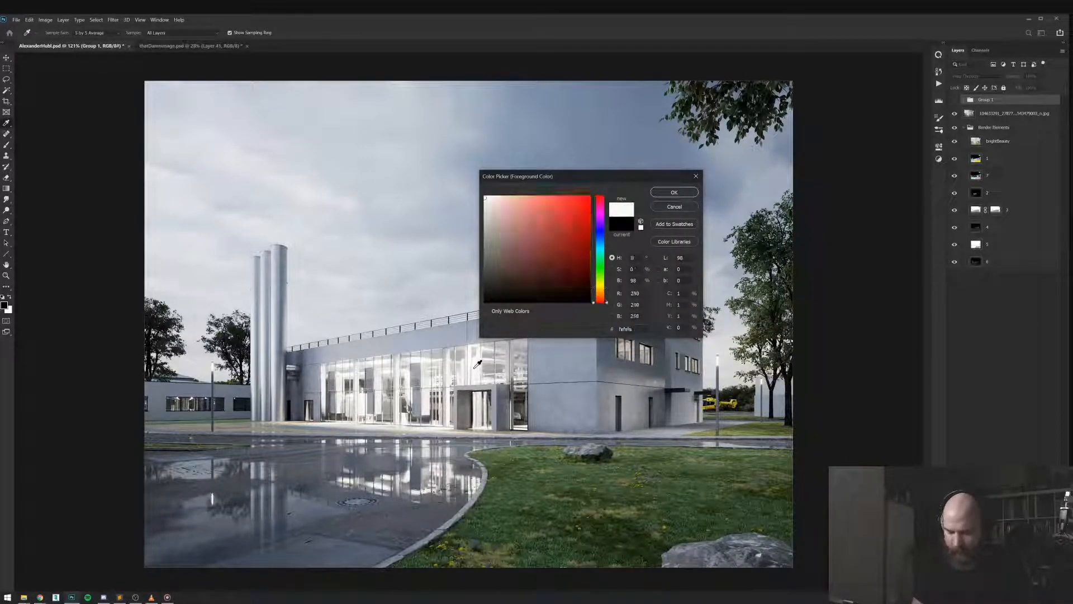
{"action": "left_click", "coordinate": [479, 360]}
{"action": "left_click", "coordinate": [478, 360]}
{"action": "key", "text": "Return"}
{"action": "key", "text": "v"}
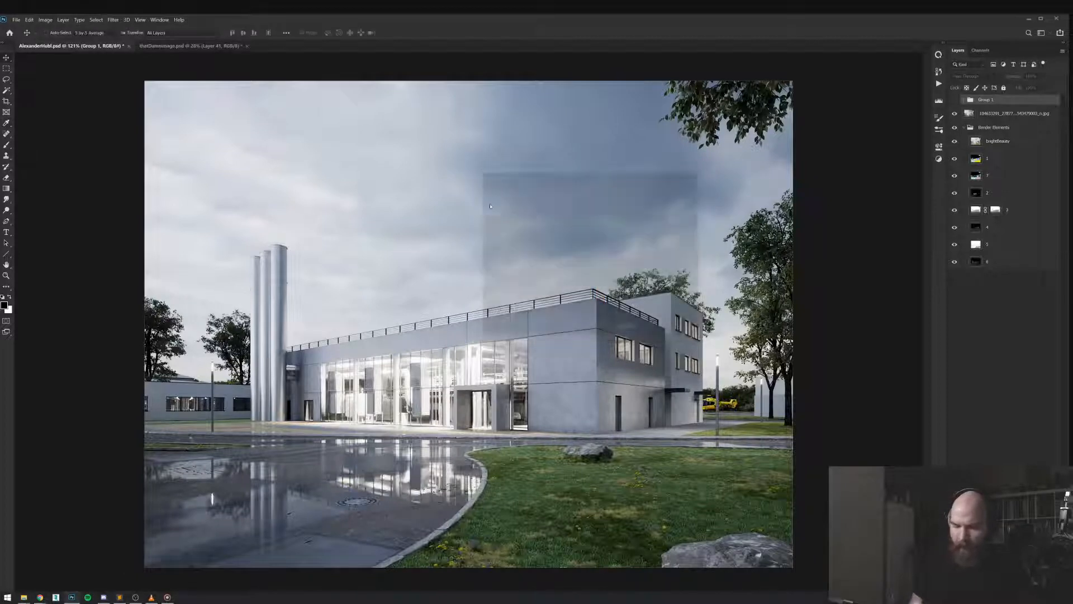
Sample the sky, facade, wet asphalt and grass with the foreground Color Picker to compare their brightness, then discard the pick
{"action": "left_click", "coordinate": [4, 304]}
{"action": "left_click", "coordinate": [420, 136]}
{"action": "left_click", "coordinate": [392, 230]}
{"action": "left_click", "coordinate": [391, 252]}
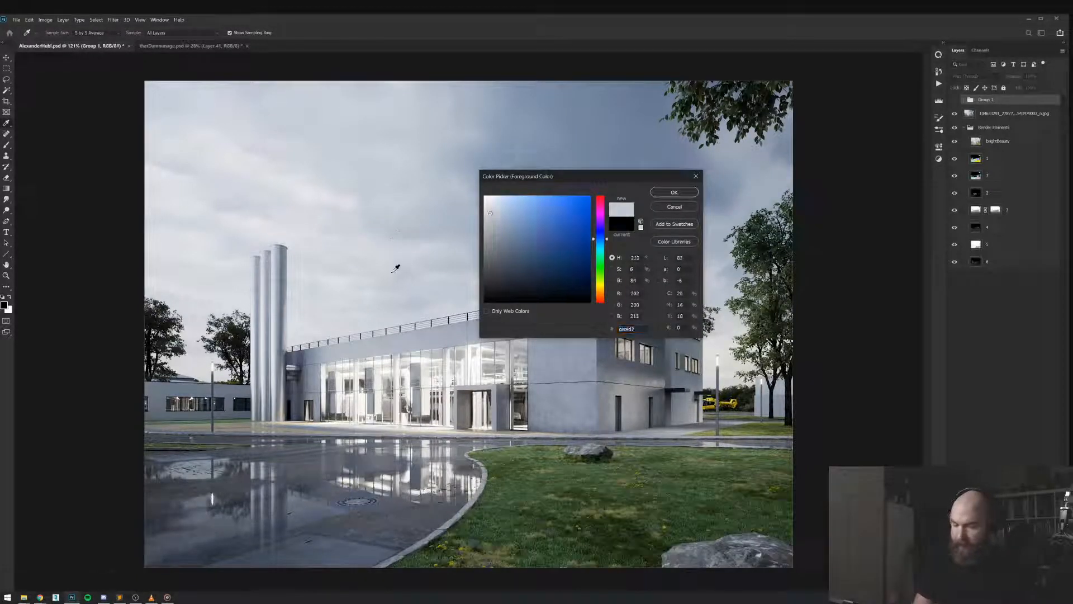
{"action": "left_click", "coordinate": [421, 304]}
{"action": "left_click", "coordinate": [423, 391]}
{"action": "left_click", "coordinate": [425, 482]}
{"action": "left_click", "coordinate": [395, 481]}
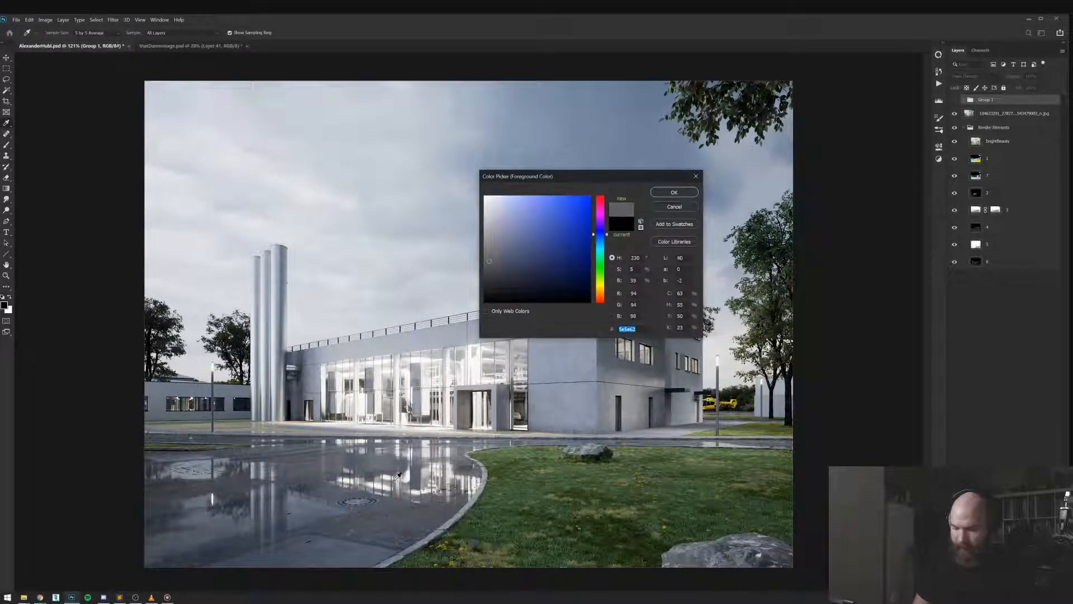
{"action": "left_click", "coordinate": [539, 487]}
{"action": "left_click", "coordinate": [570, 475]}
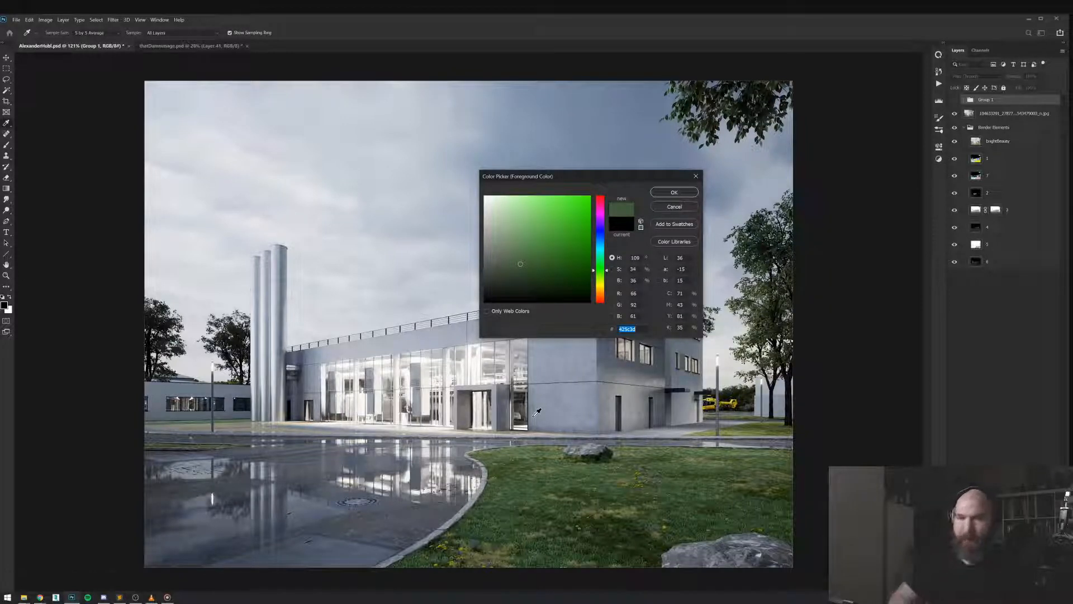
{"action": "left_click", "coordinate": [689, 208]}
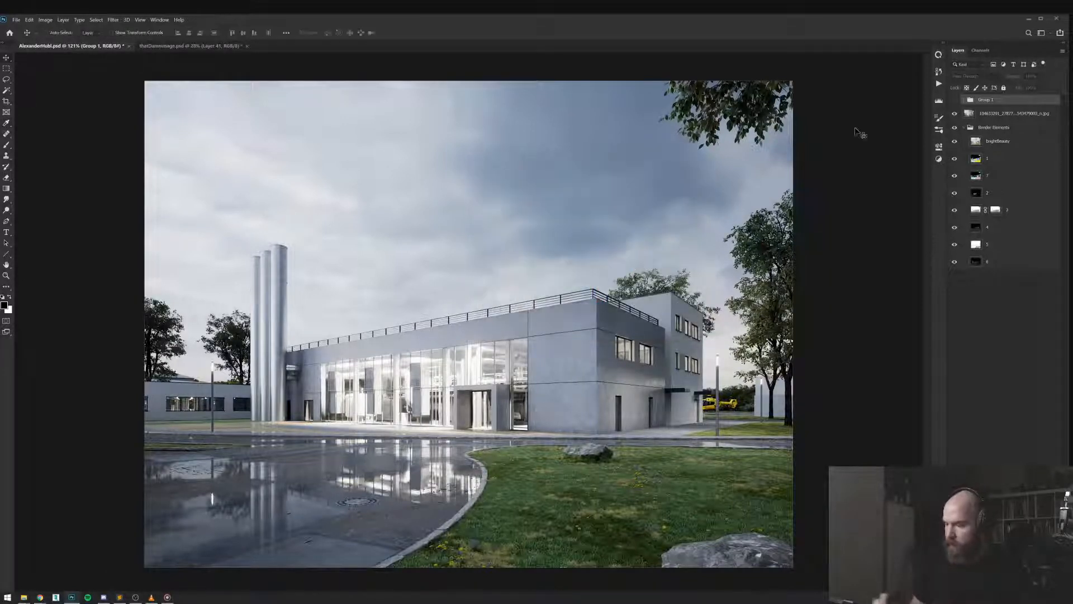
Show the Histogram in its expanded view with statistics and set its channel to Luminosity
{"action": "left_click", "coordinate": [940, 104]}
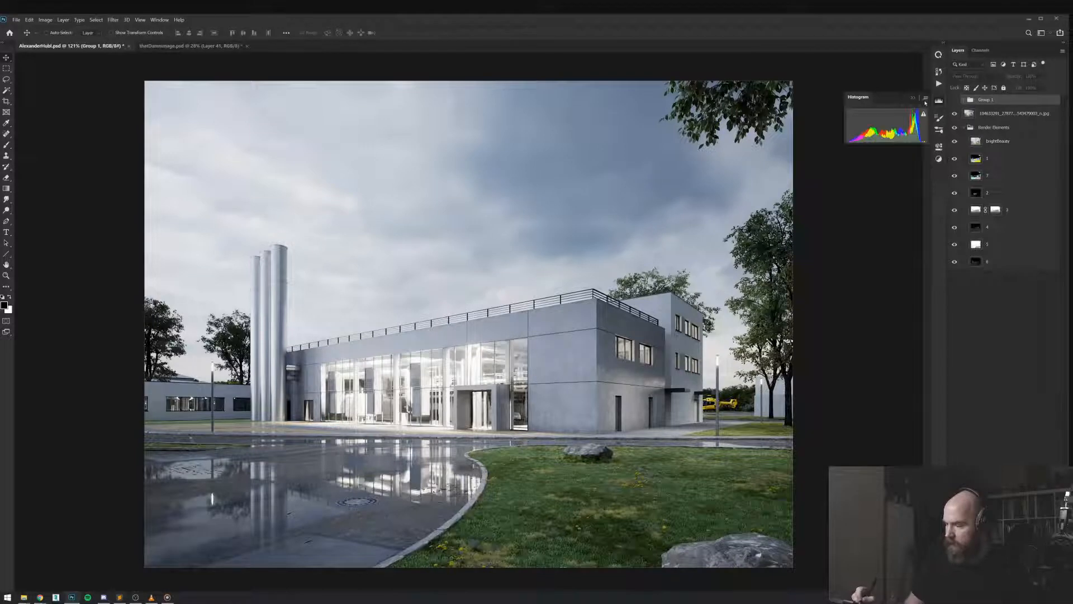
{"action": "left_click", "coordinate": [925, 97]}
{"action": "left_click", "coordinate": [973, 120]}
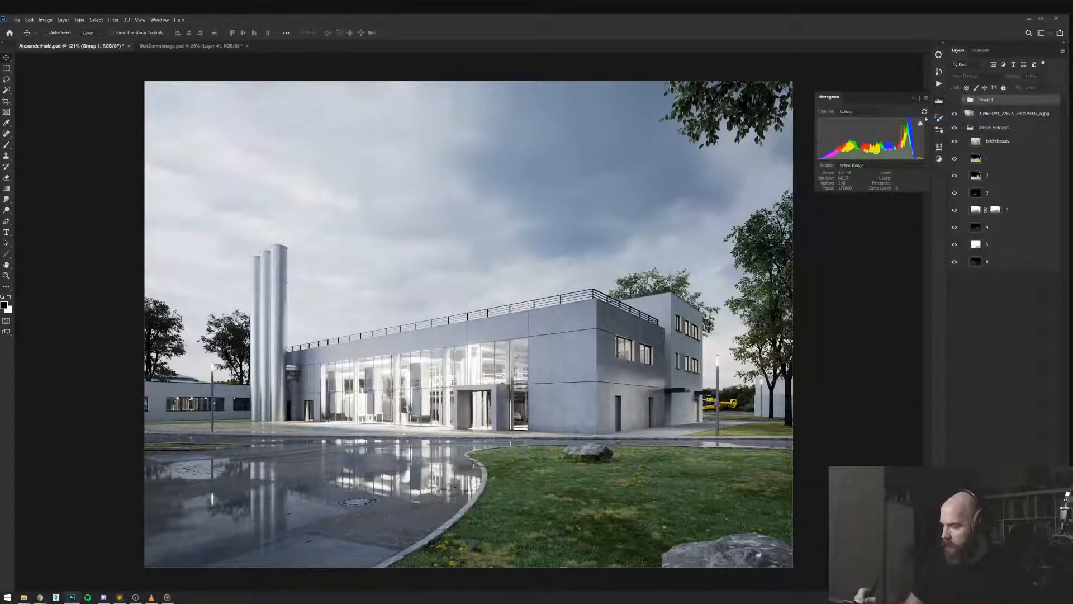
{"action": "left_click", "coordinate": [859, 111]}
{"action": "left_click", "coordinate": [871, 146]}
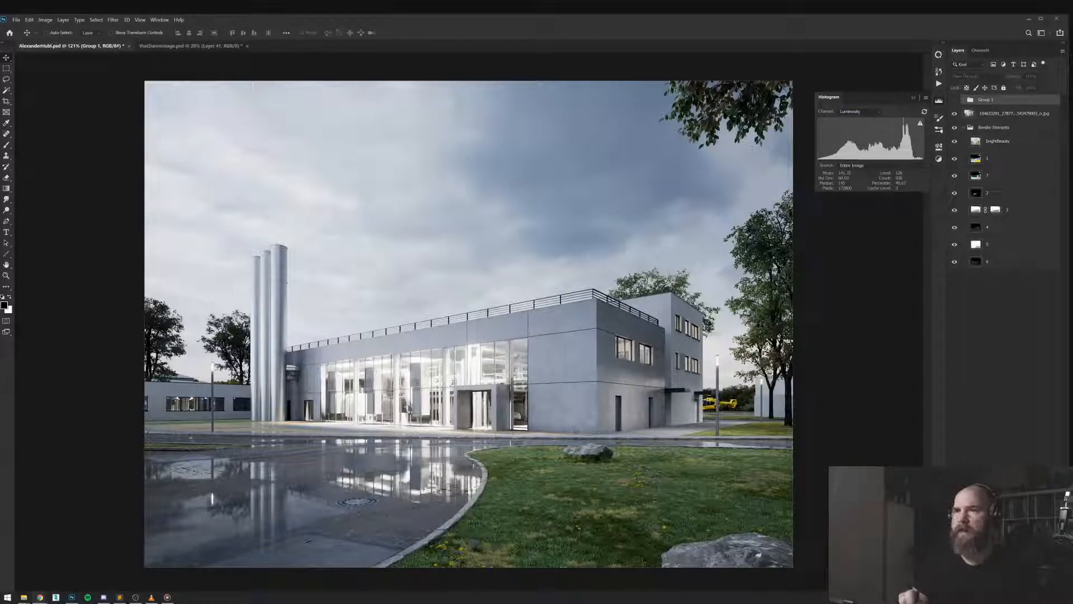
Switch to the Chrome window with the industrial building photography search and enlarge it over the render
{"action": "key", "text": "alt+Tab"}
{"action": "left_click_drag", "start_coordinate": [628, 163], "coordinate": [495, 60]}
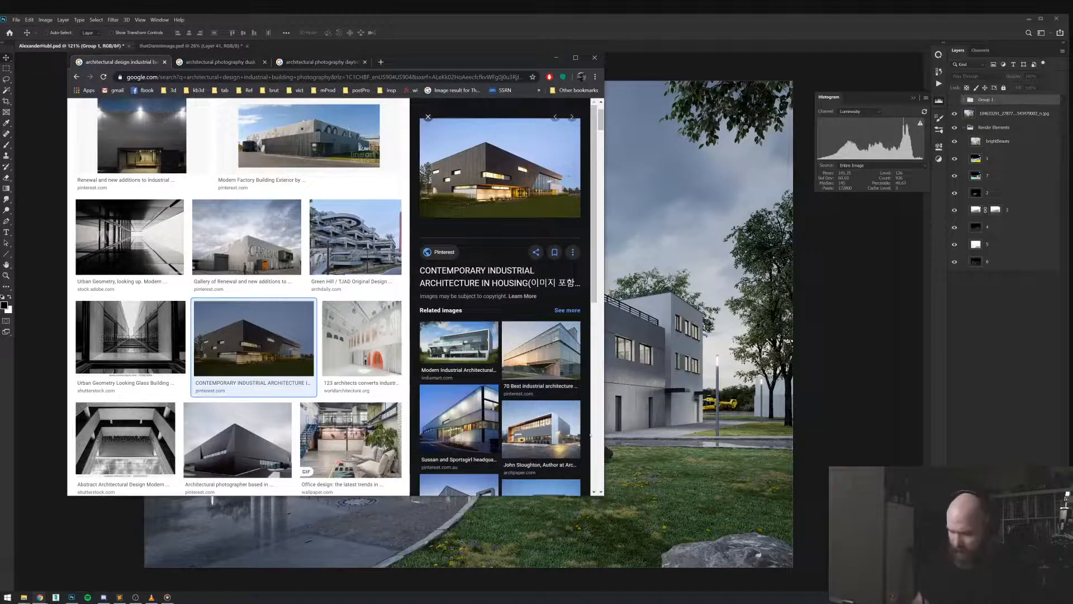
{"action": "left_click_drag", "start_coordinate": [604, 497], "coordinate": [728, 558]}
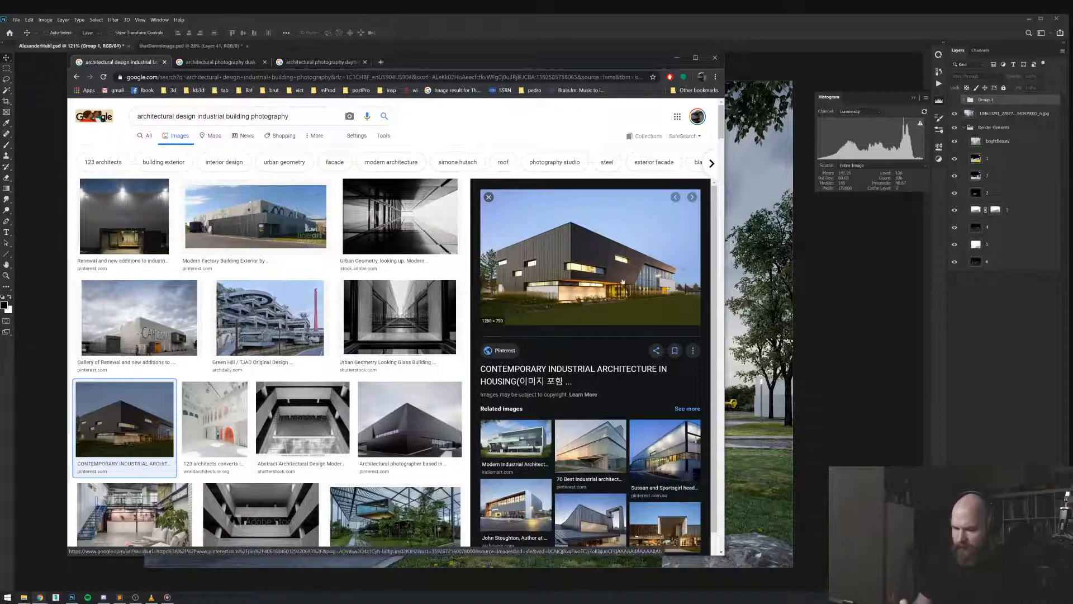
Open the previewed dark-clad contemporary industrial building photo in a new tab and view it at full size
{"action": "right_click", "coordinate": [615, 259]}
{"action": "left_click", "coordinate": [654, 335]}
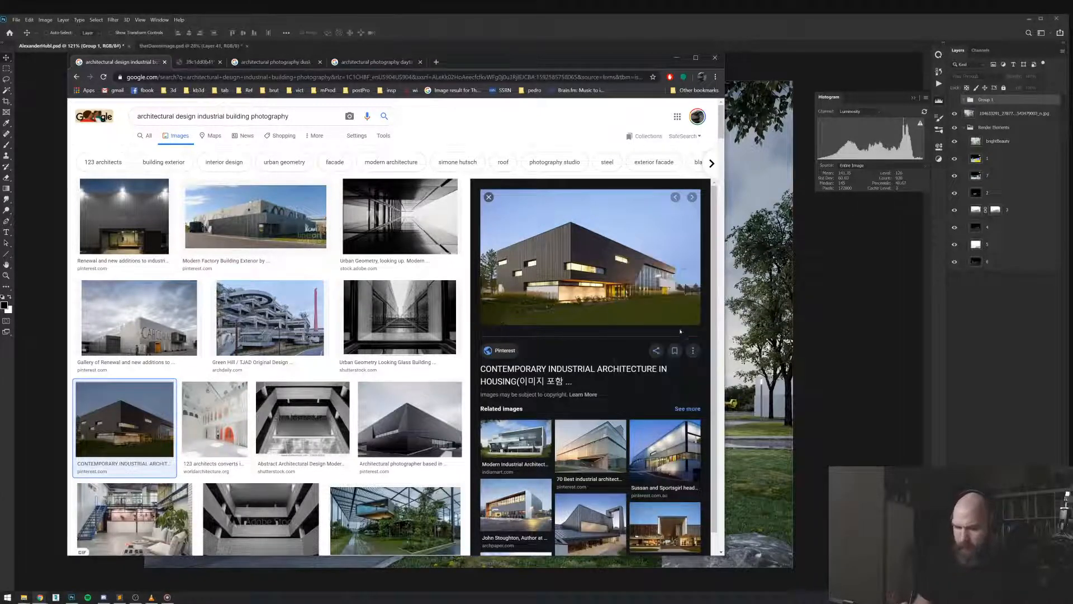
{"action": "left_click", "coordinate": [221, 62]}
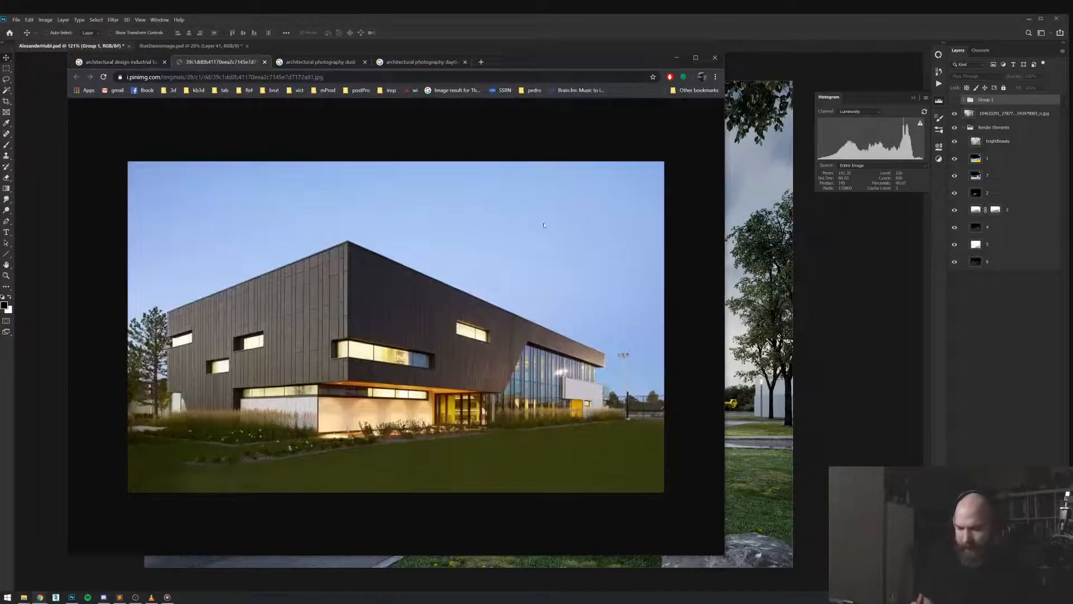
{"action": "left_click_drag", "start_coordinate": [591, 68], "coordinate": [593, 100]}
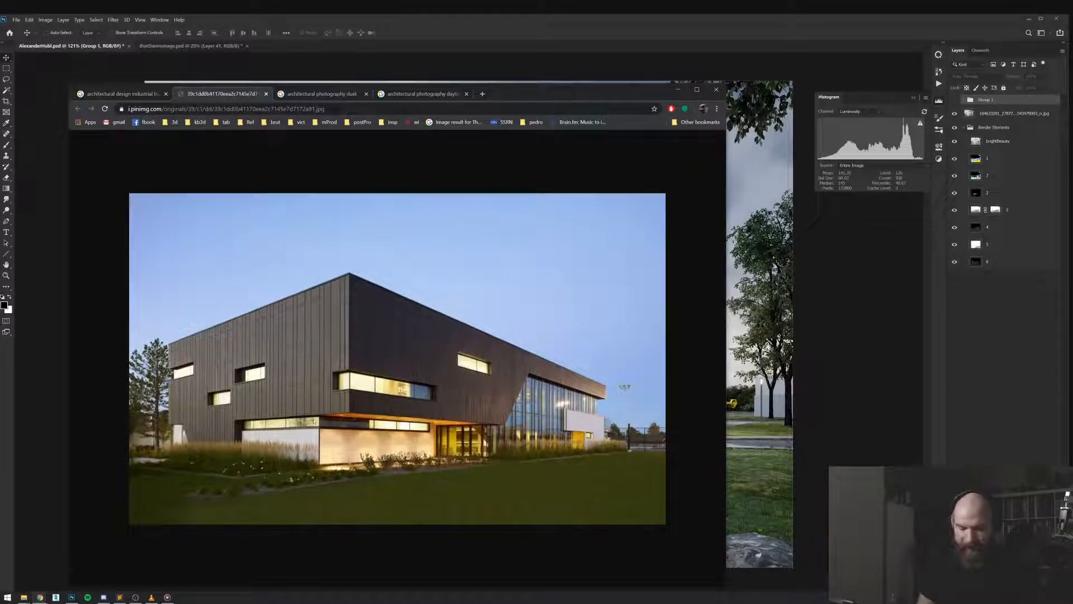
Look over the dusk and daytime architectural photography searches, and enlarge the browser window for the daytime results
{"action": "key", "text": "ctrl+shift+Tab"}
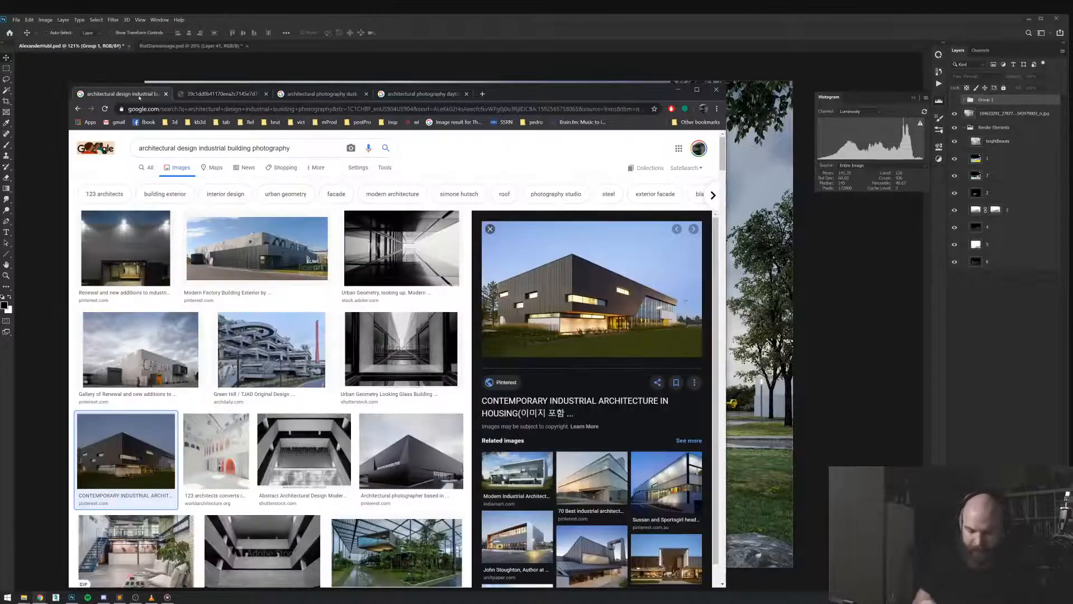
{"action": "left_click", "coordinate": [352, 95]}
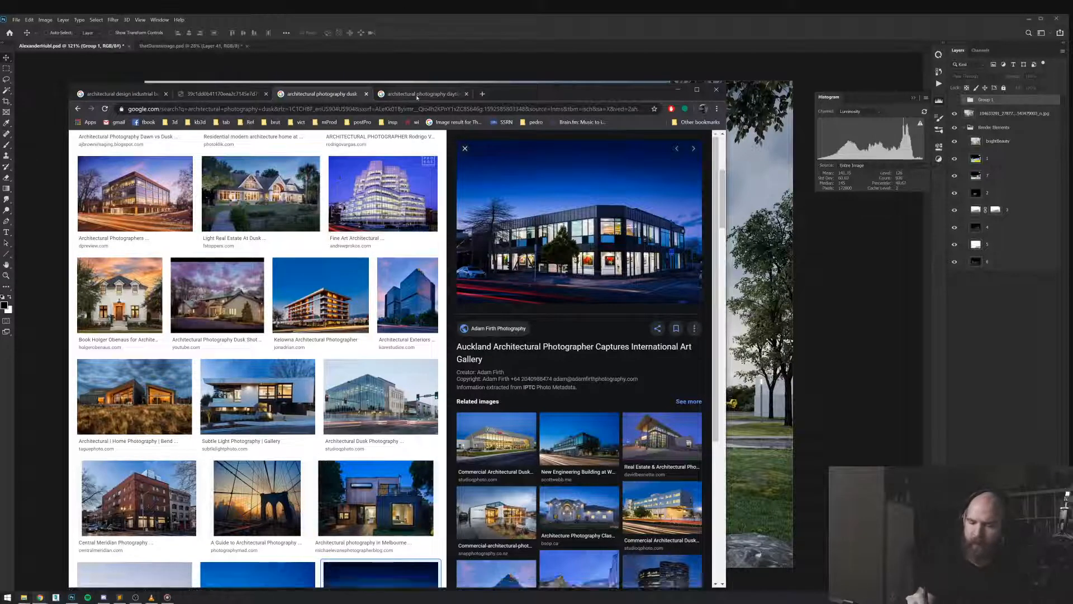
{"action": "key", "text": "ctrl+Tab"}
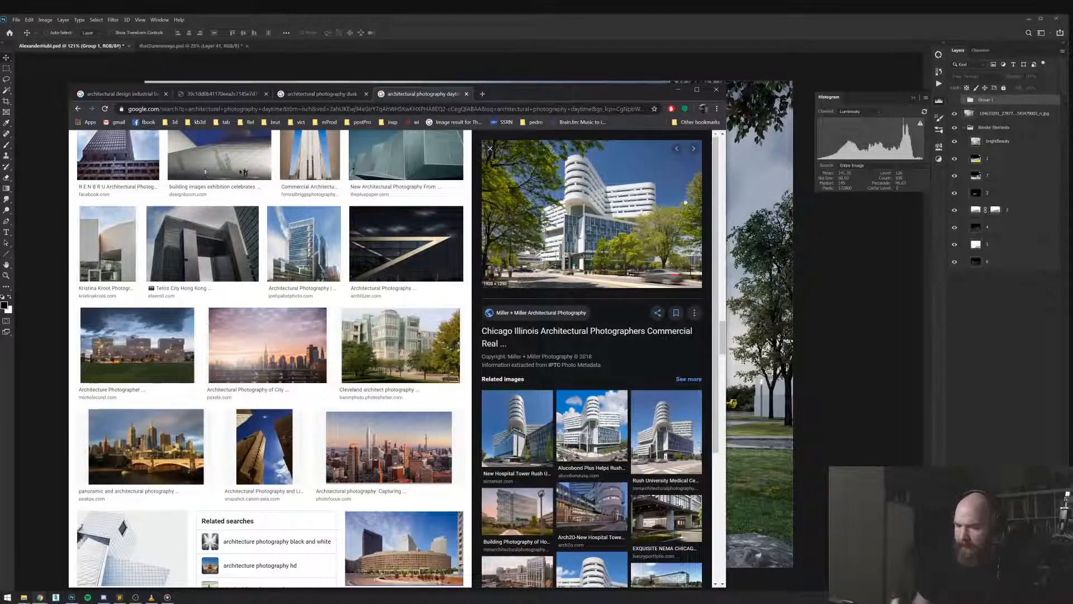
{"action": "left_click_drag", "start_coordinate": [559, 90], "coordinate": [574, 20]}
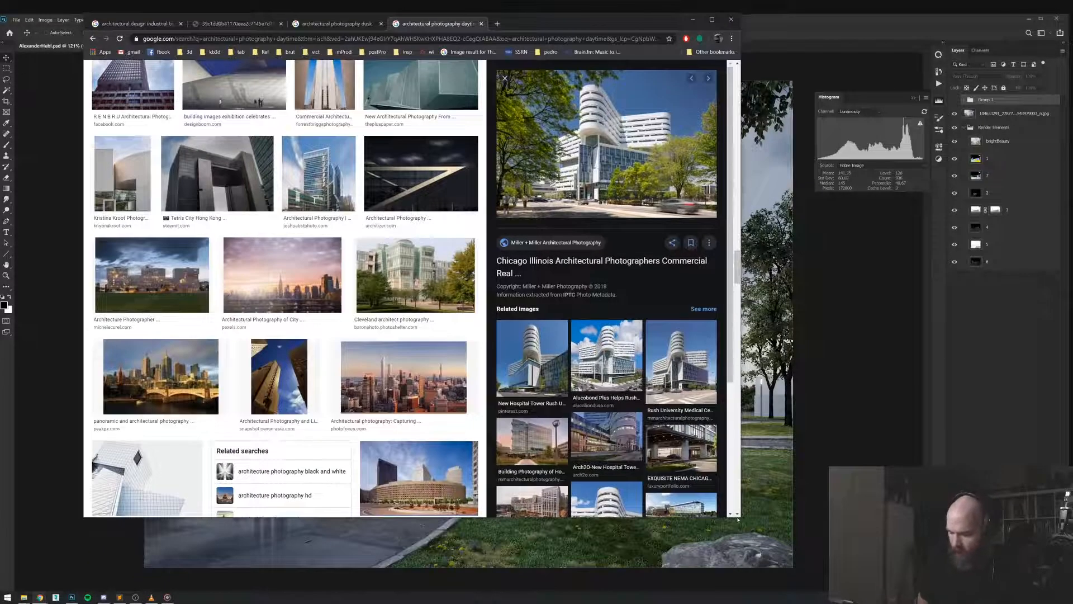
{"action": "left_click_drag", "start_coordinate": [738, 520], "coordinate": [802, 556]}
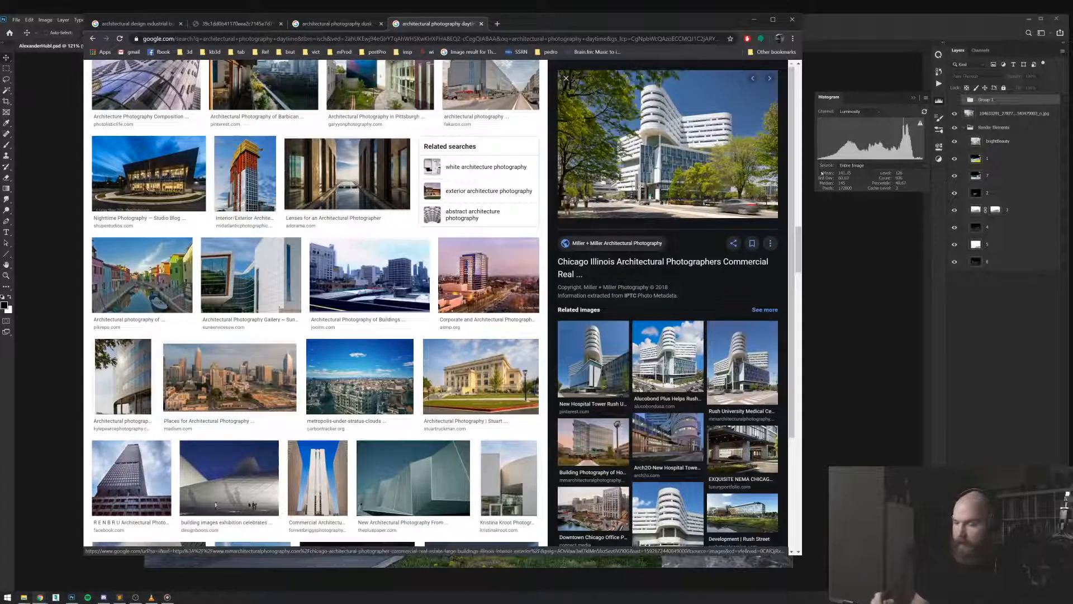
Browse the daytime architecture results and preview the PhotolisticLife photo of the curved glass tower
{"action": "left_click_drag", "start_coordinate": [799, 244], "coordinate": [798, 228]}
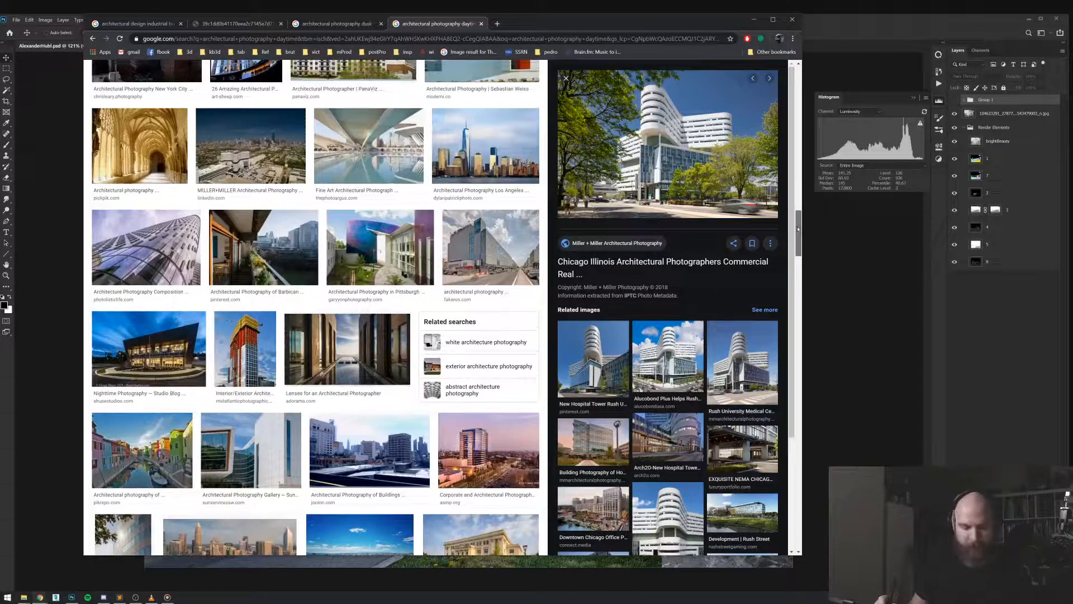
{"action": "left_click", "coordinate": [145, 246]}
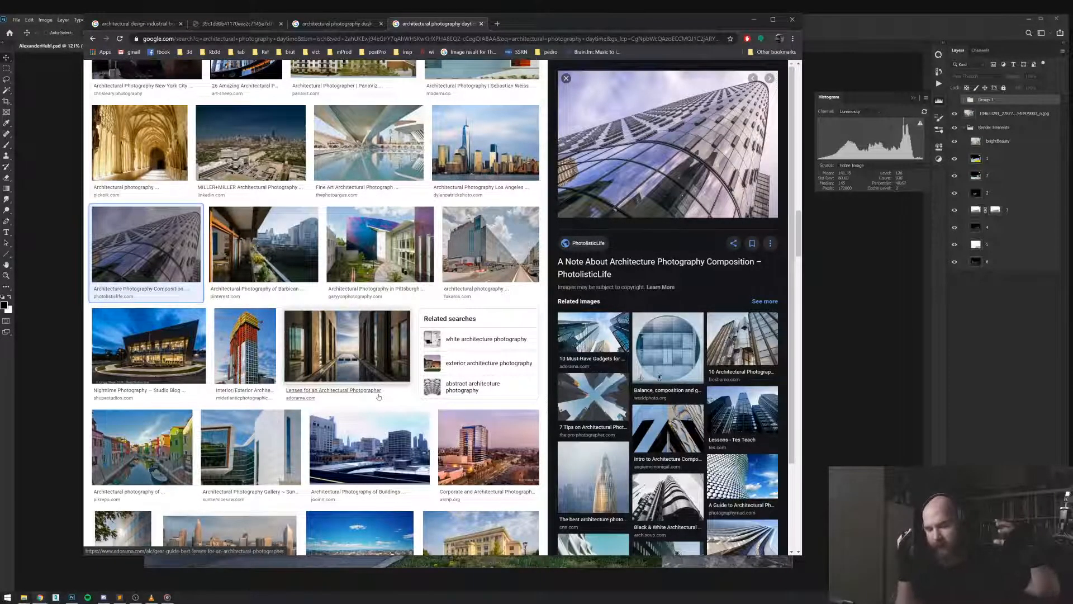
{"action": "scroll", "coordinate": [313, 302], "scroll_direction": "up", "scroll_amount": 3}
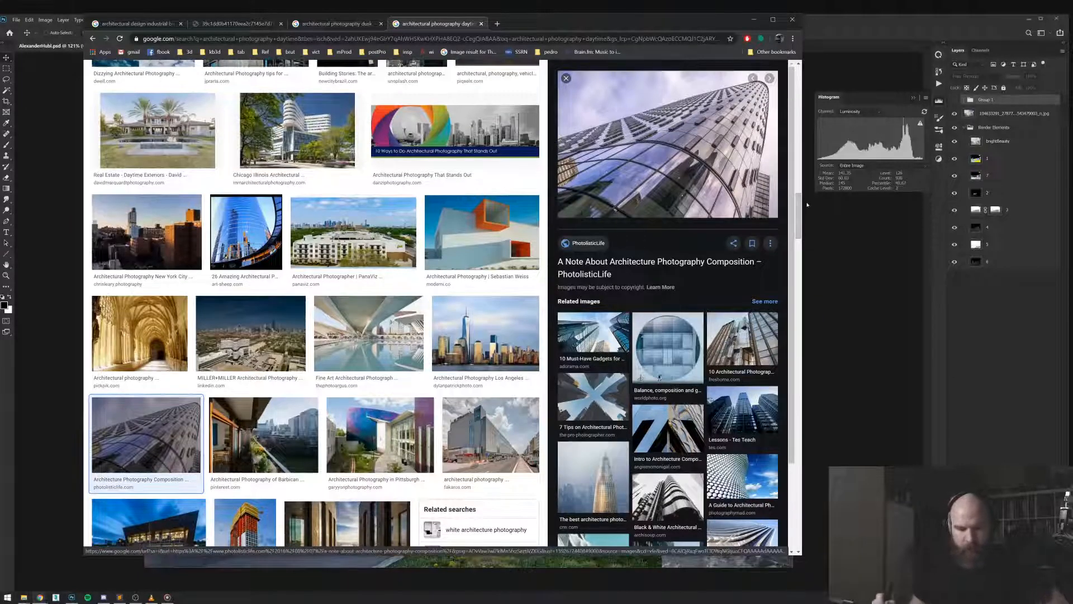
{"action": "scroll", "coordinate": [795, 229], "scroll_direction": "down", "scroll_amount": 3}
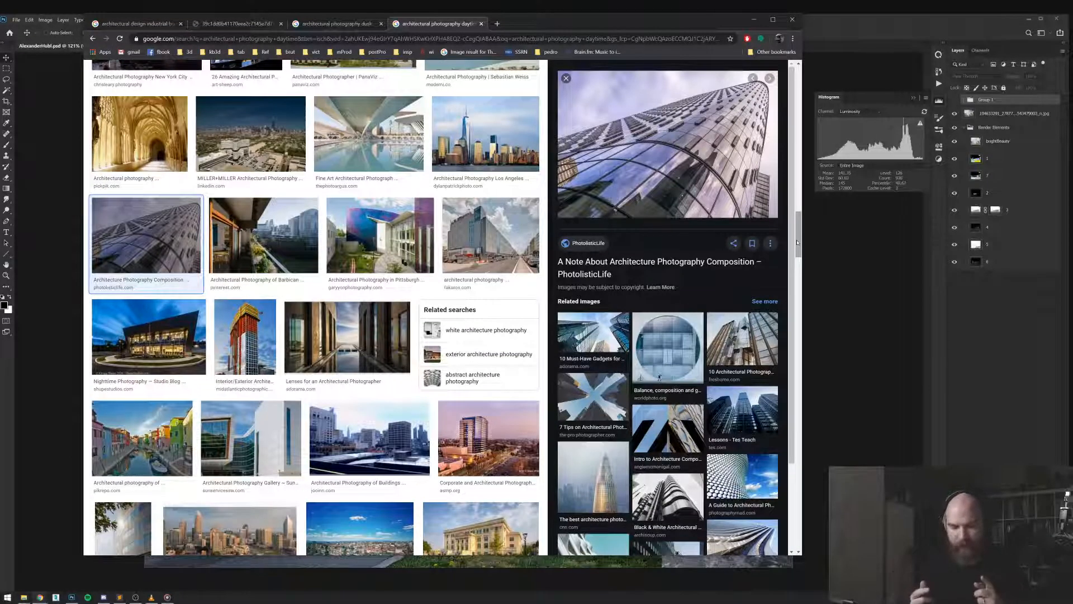
{"action": "scroll", "coordinate": [796, 256], "scroll_direction": "down", "scroll_amount": 3}
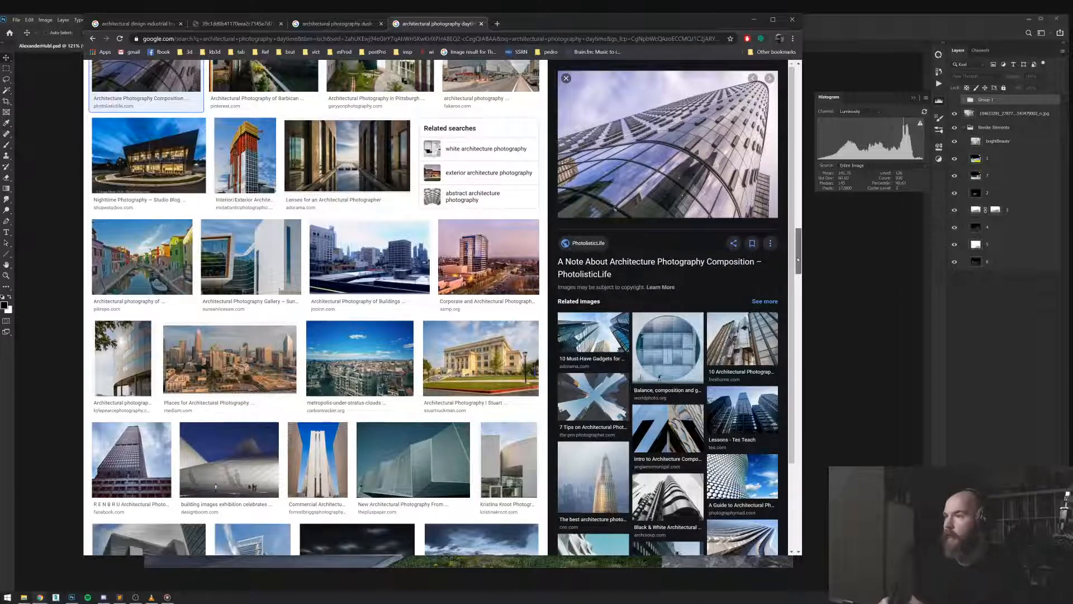
Look further down the daytime results and preview the Pinterest photo of high-rise buildings
{"action": "left_click_drag", "start_coordinate": [798, 259], "coordinate": [799, 307]}
{"action": "left_click", "coordinate": [270, 282]}
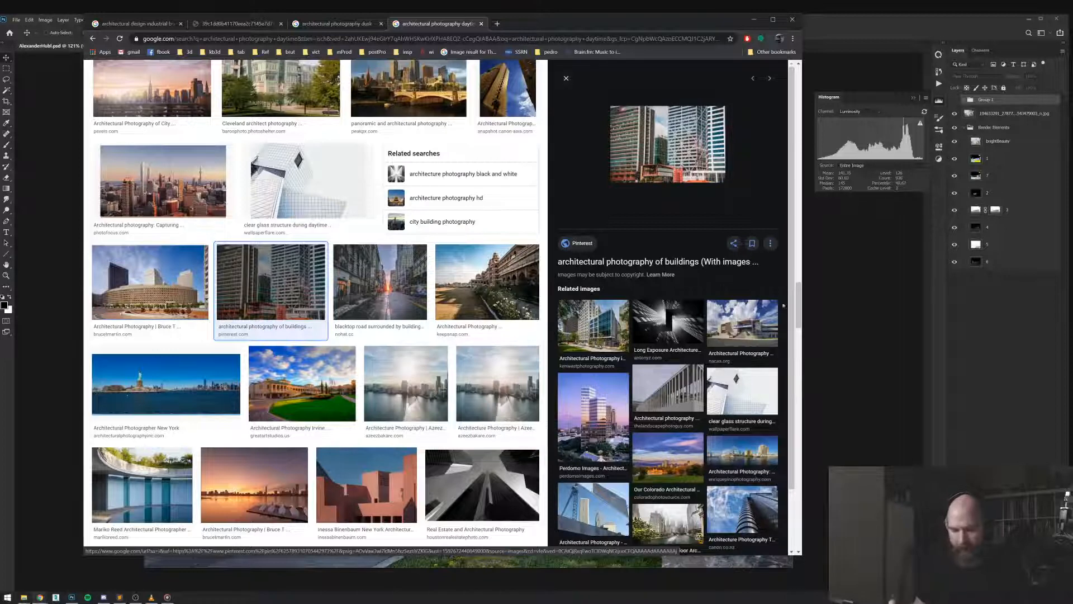
{"action": "scroll", "coordinate": [799, 321], "scroll_direction": "down", "scroll_amount": 1}
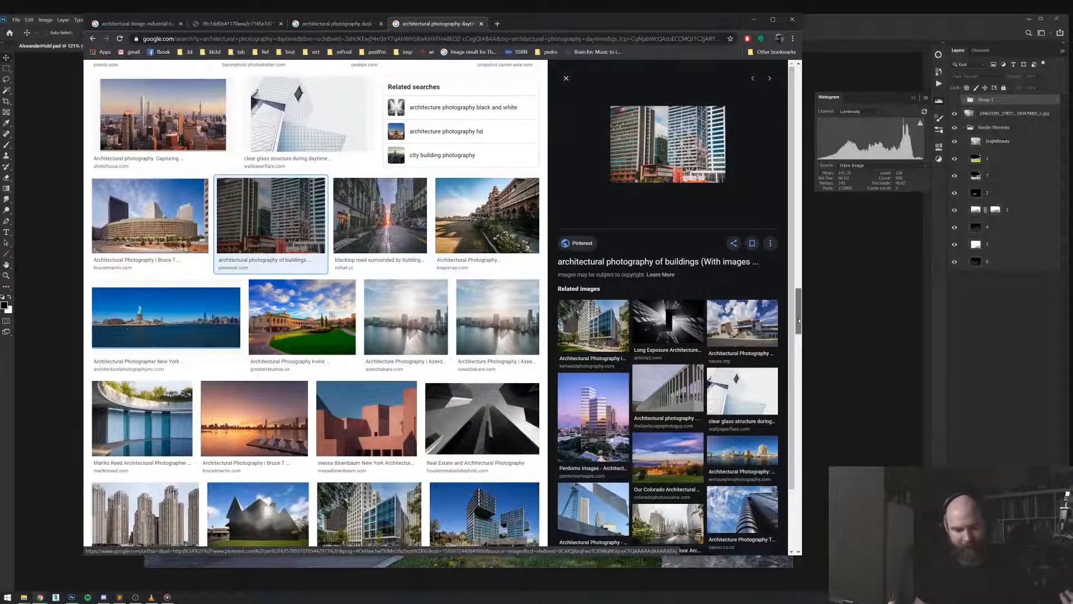
Look further down the daytime architecture results and preview the photo of stacked glass cube towers under a blue sky
{"action": "scroll", "coordinate": [799, 325], "scroll_direction": "down", "scroll_amount": 1}
{"action": "left_click_drag", "start_coordinate": [799, 329], "coordinate": [800, 349]}
{"action": "left_click", "coordinate": [484, 260]}
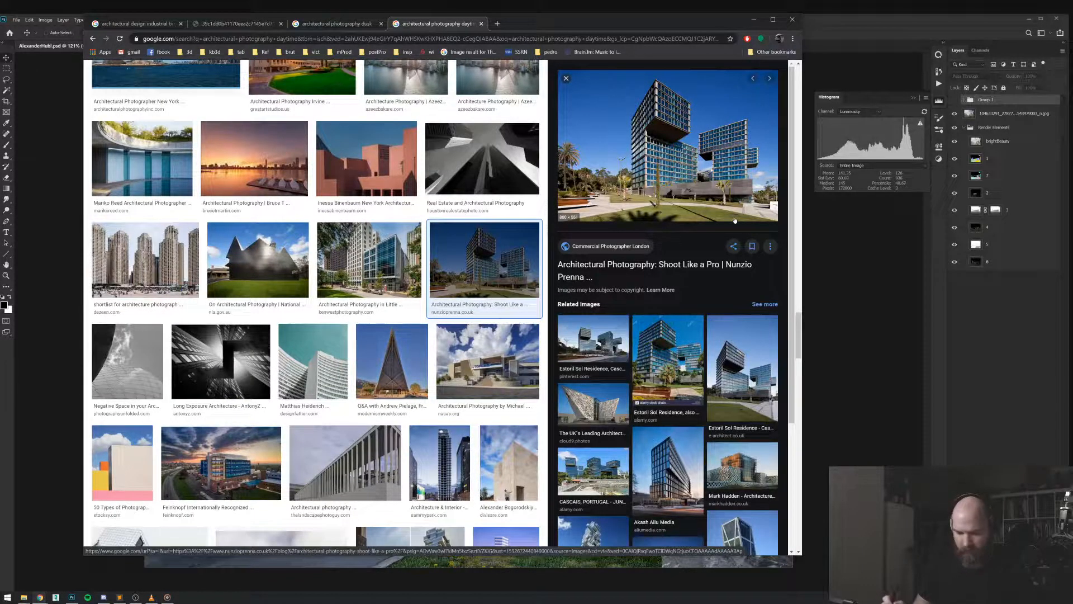
Return to the dusk photography results and preview the DPReview photo of the lit glass office building with light trails
{"action": "left_click", "coordinate": [336, 24]}
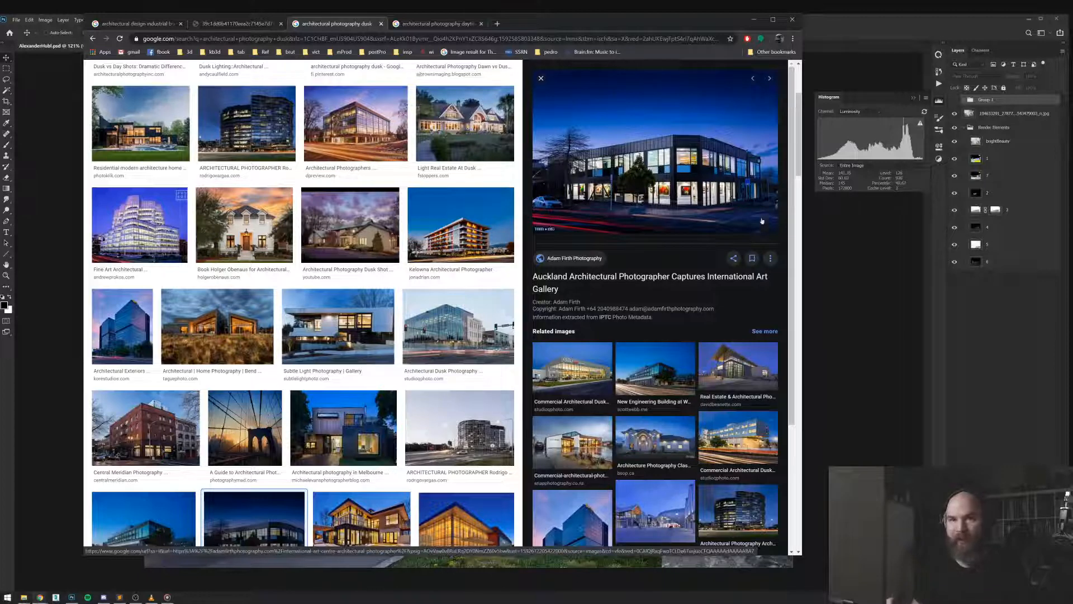
{"action": "scroll", "coordinate": [359, 245], "scroll_direction": "up", "scroll_amount": 3}
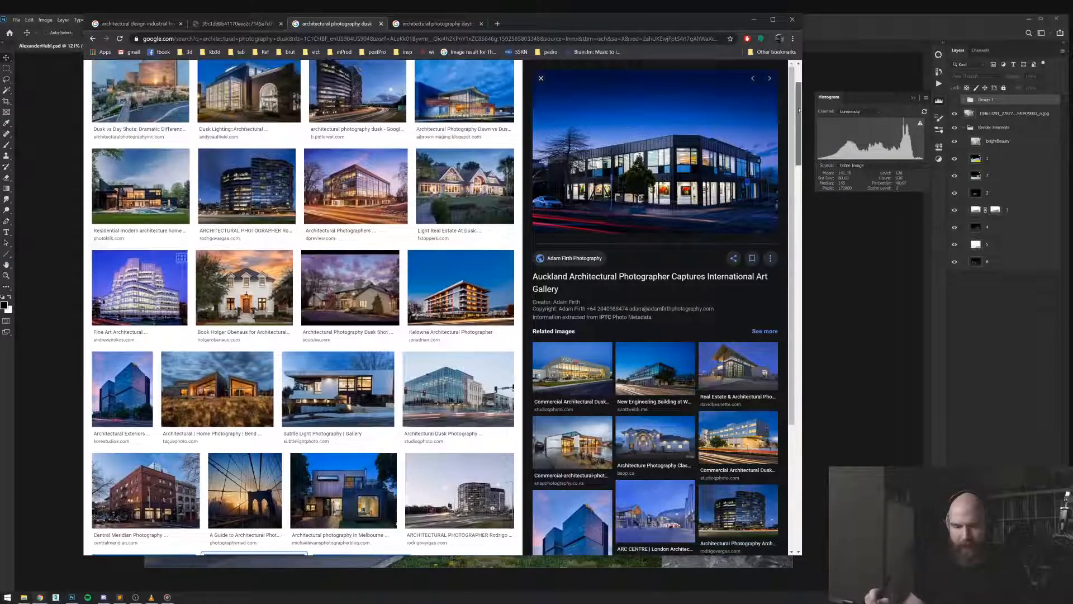
{"action": "left_click", "coordinate": [359, 245]}
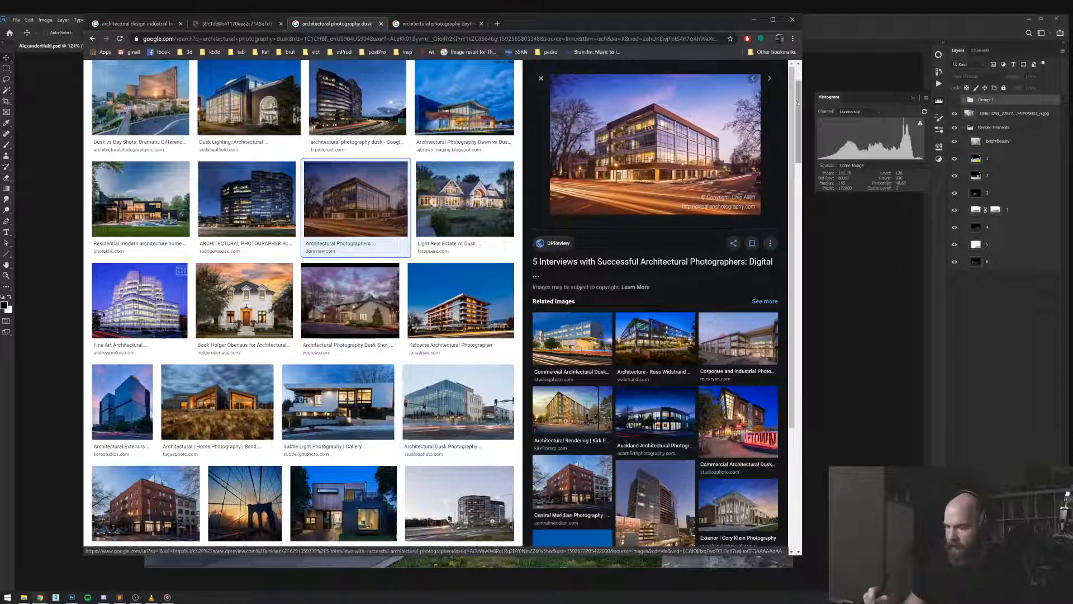
{"action": "scroll", "coordinate": [775, 115], "scroll_direction": "up", "scroll_amount": 1}
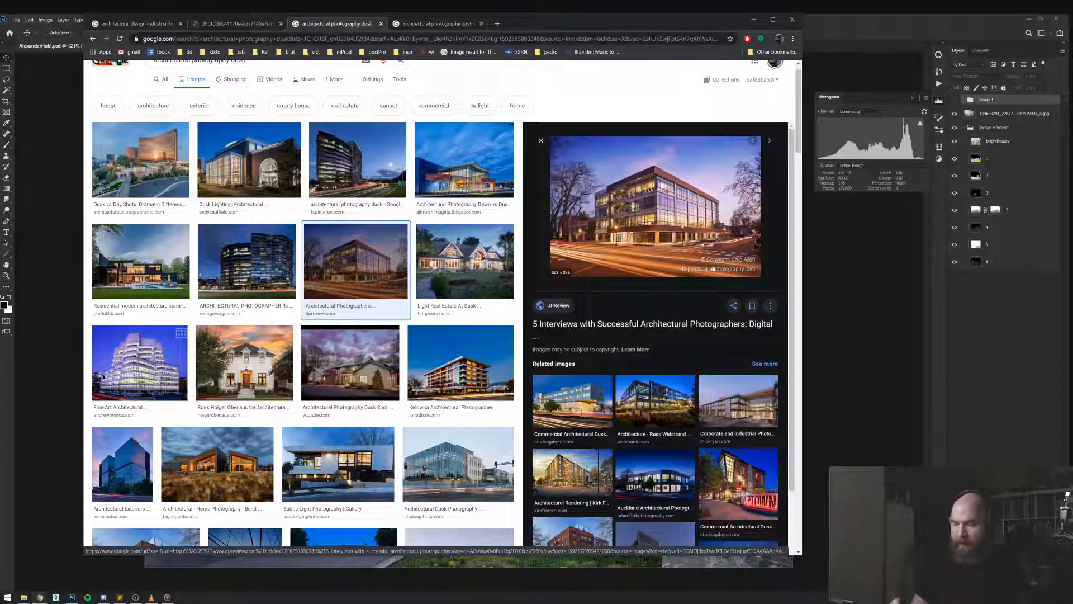
Preview the Pinterest dusk photo of the dark curved office tower and look further down the dusk results
{"action": "left_click", "coordinate": [365, 170]}
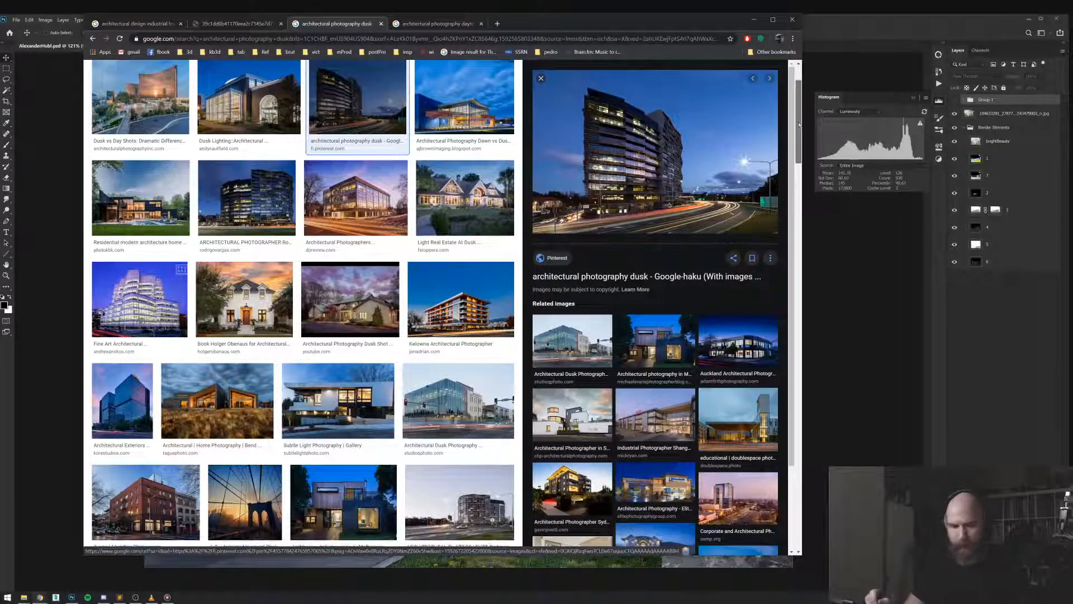
{"action": "scroll", "coordinate": [801, 128], "scroll_direction": "down", "scroll_amount": 2}
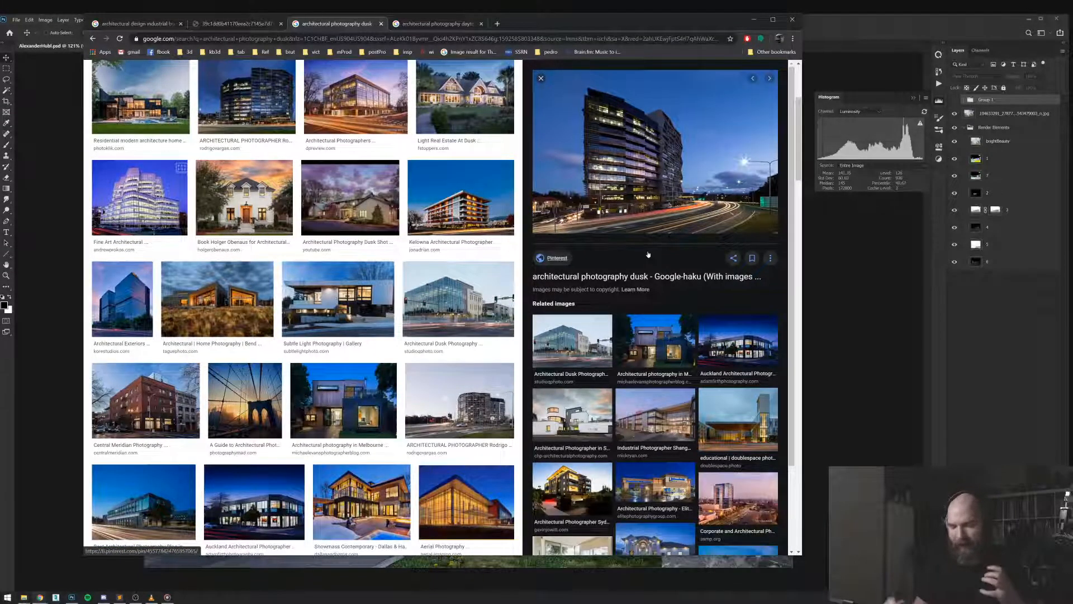
{"action": "scroll", "coordinate": [799, 200], "scroll_direction": "down", "scroll_amount": 4}
{"action": "left_click_drag", "start_coordinate": [799, 199], "coordinate": [799, 217]}
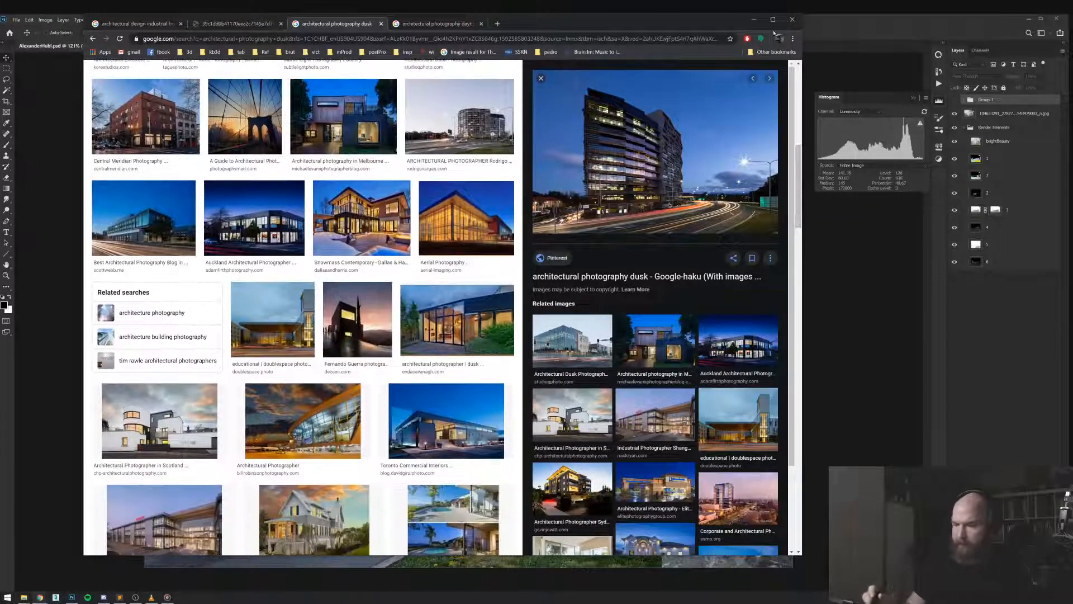
Put the browser away and return to the industrial building render in Photoshop, viewed as a whole
{"action": "key", "text": "super+Down"}
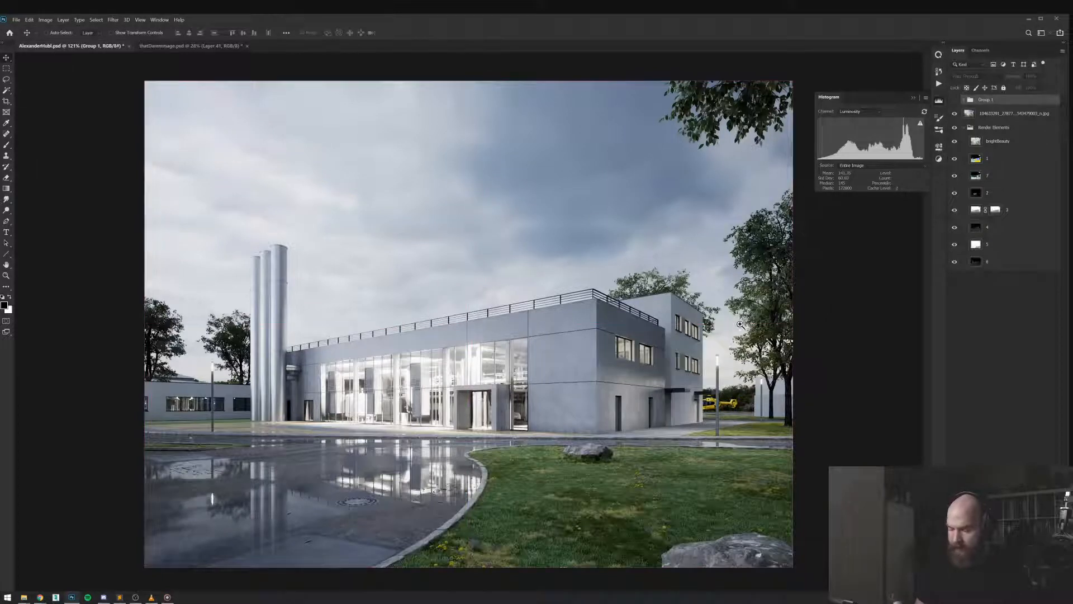
{"action": "key", "text": "ctrl+minus"}
{"action": "key", "text": "ctrl+minus"}
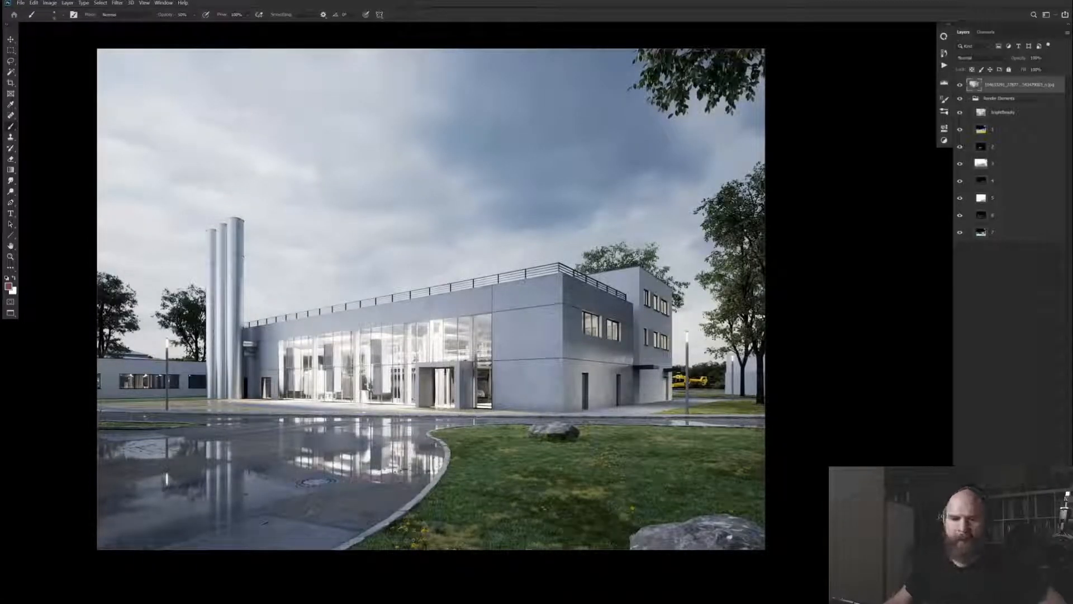
Inspect the depth pass in isolation, then give its layer a mask of the same depth tones and hide it
{"action": "left_click", "coordinate": [999, 166]}
{"action": "left_click", "coordinate": [960, 163], "text": "alt"}
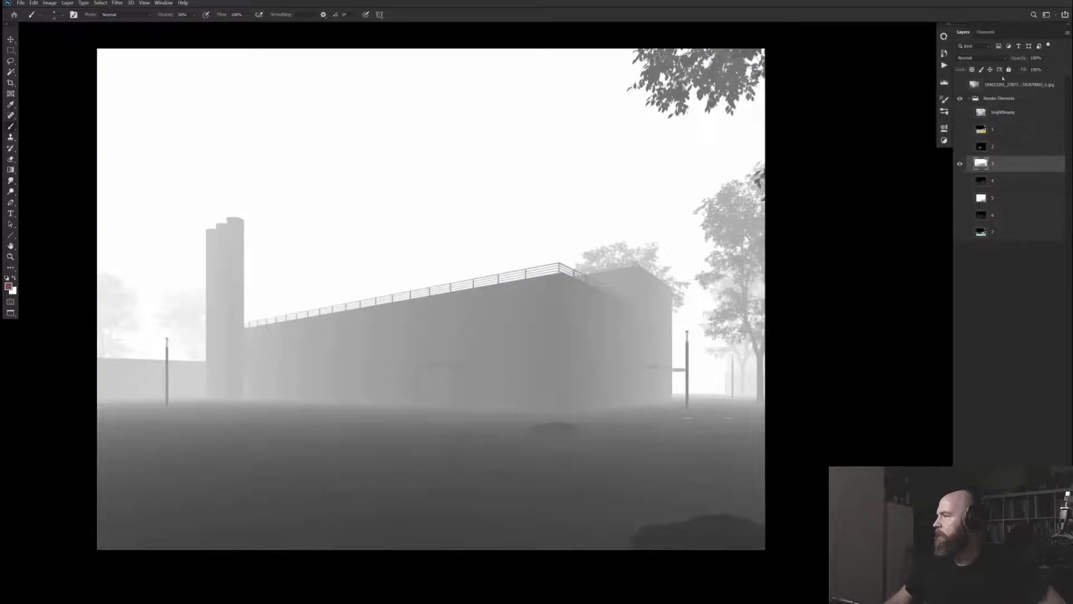
{"action": "left_click", "coordinate": [959, 164], "text": "alt"}
{"action": "left_click", "coordinate": [960, 163]}
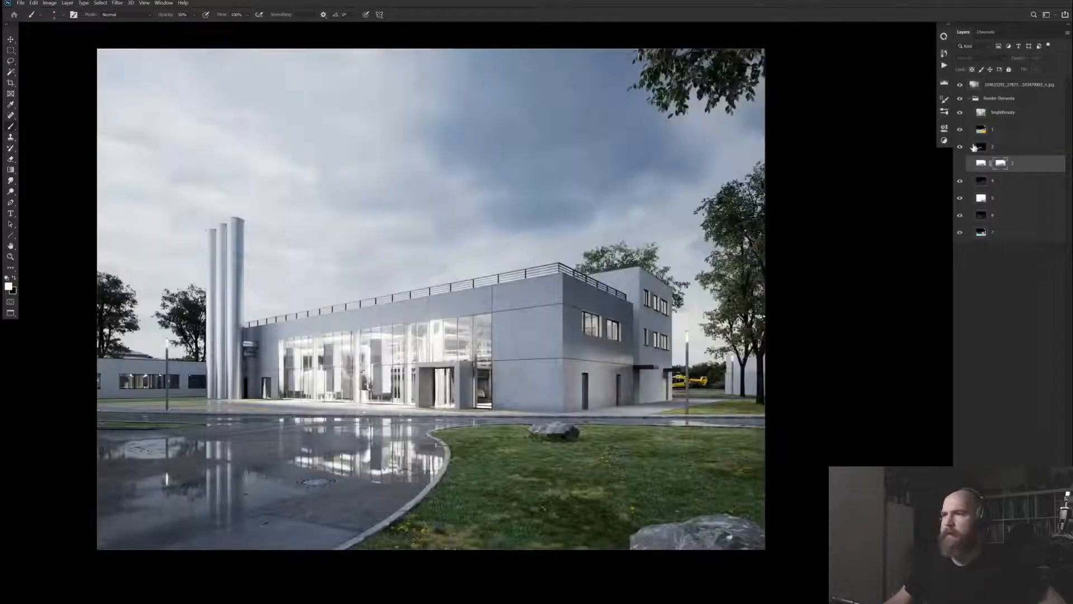
Hide the brightBeauty layer and the other render elements one by one until only the coloured material ID pass shows
{"action": "left_click", "coordinate": [960, 112]}
{"action": "left_click", "coordinate": [960, 129]}
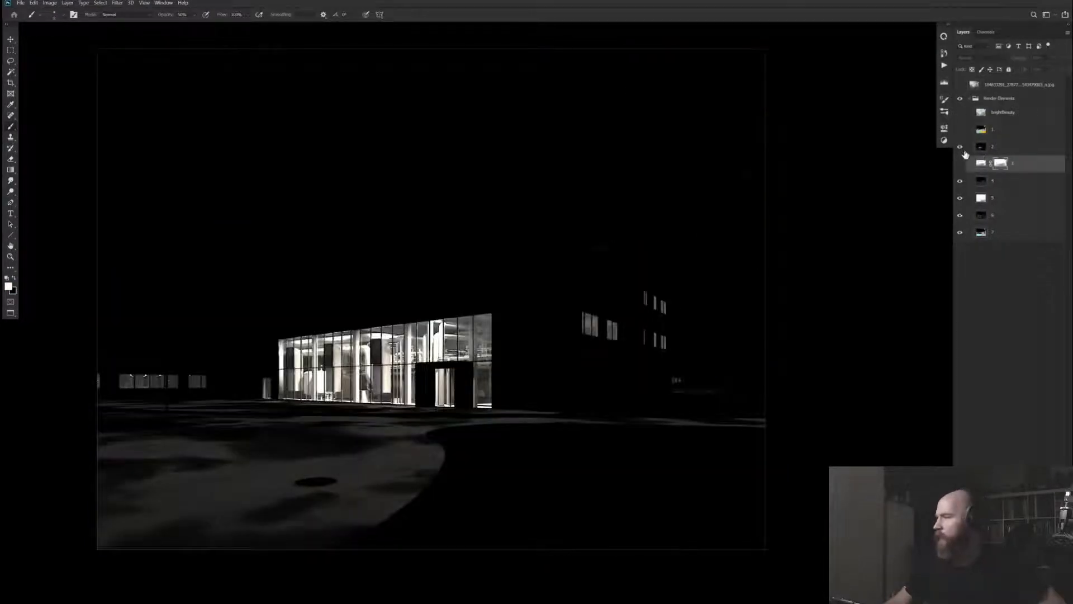
{"action": "left_click", "coordinate": [960, 146]}
{"action": "left_click", "coordinate": [960, 181]}
{"action": "left_click", "coordinate": [960, 198]}
{"action": "left_click", "coordinate": [960, 215]}
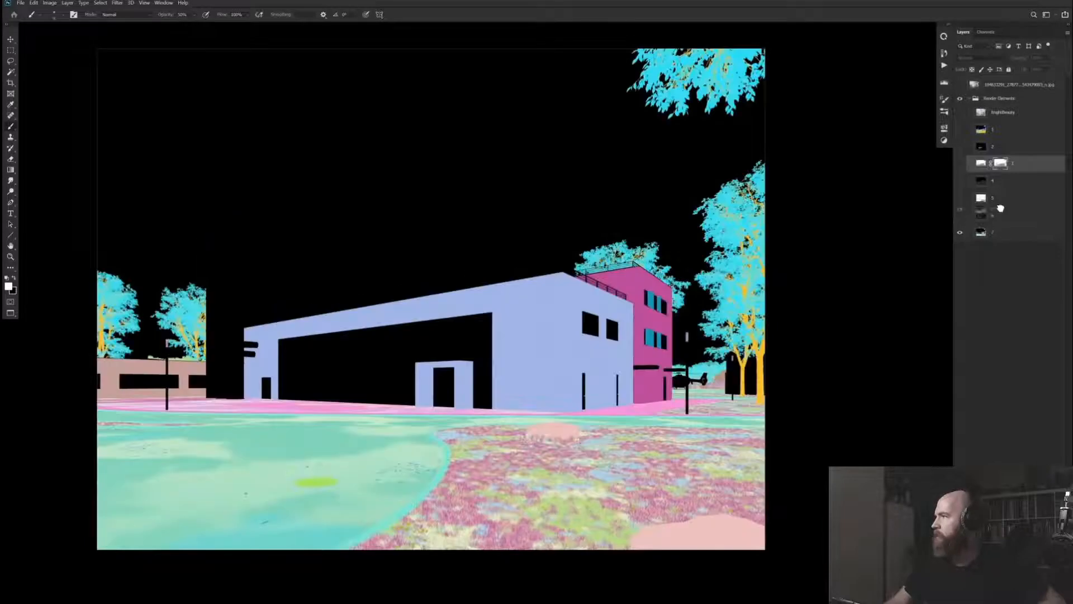
Move the material ID pass between render elements 1 and 2, check the remaining passes, and restore the full composite
{"action": "left_click_drag", "start_coordinate": [976, 232], "coordinate": [978, 147]}
{"action": "left_click", "coordinate": [960, 146]}
{"action": "left_click", "coordinate": [960, 181]}
{"action": "left_click", "coordinate": [959, 180]}
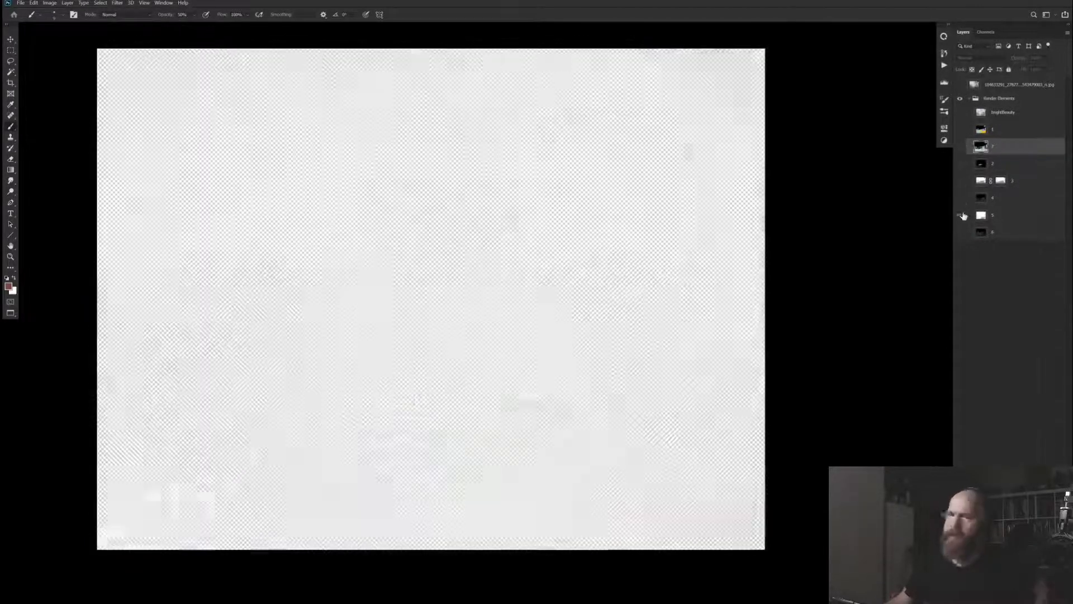
{"action": "left_click", "coordinate": [960, 232]}
{"action": "left_click", "coordinate": [961, 235]}
{"action": "left_click", "coordinate": [960, 215], "text": "alt"}
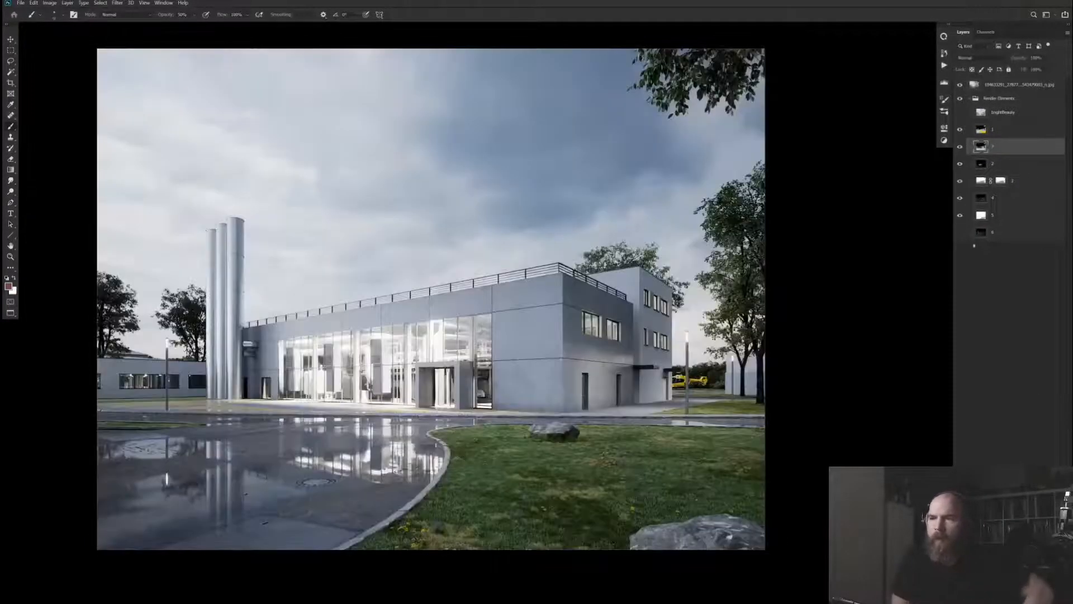
Add a Curves adjustment above the beauty render and use the interior lights pass as its layer mask
{"action": "left_click", "coordinate": [995, 163]}
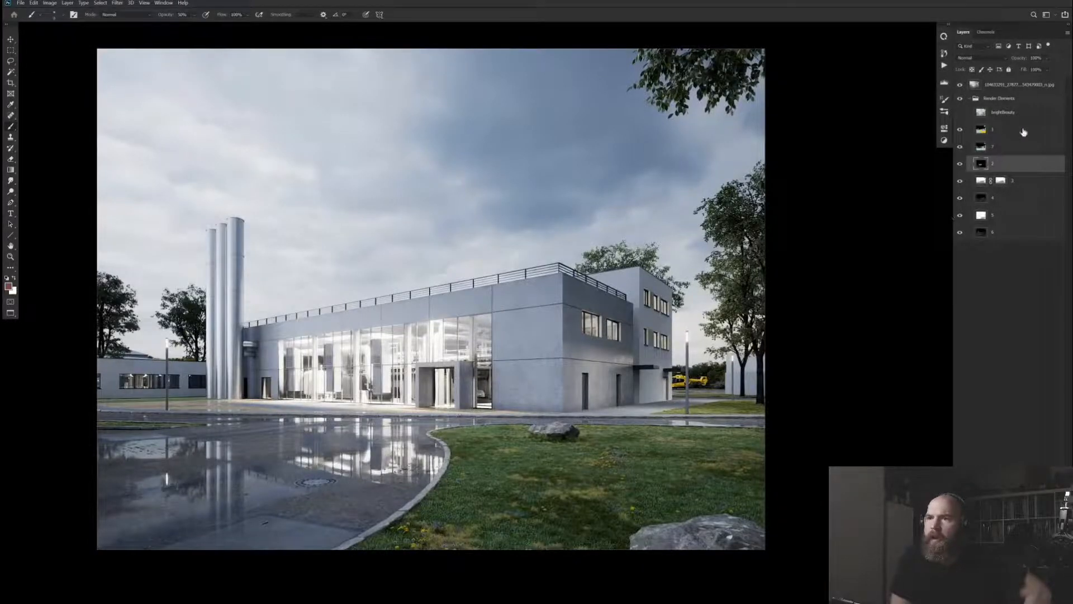
{"action": "left_click", "coordinate": [960, 163], "text": "alt"}
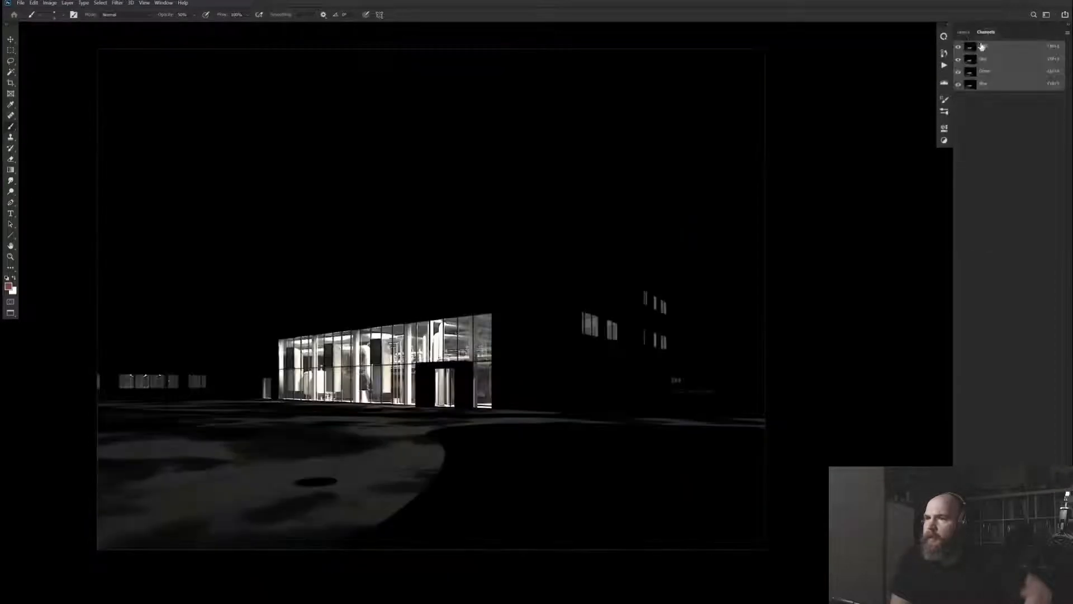
{"action": "left_click", "coordinate": [960, 164], "text": "alt"}
{"action": "left_click", "coordinate": [1001, 90]}
{"action": "key", "text": "ctrl+m"}
{"action": "left_click", "coordinate": [994, 84], "text": "alt"}
{"action": "key", "text": "ctrl+v"}
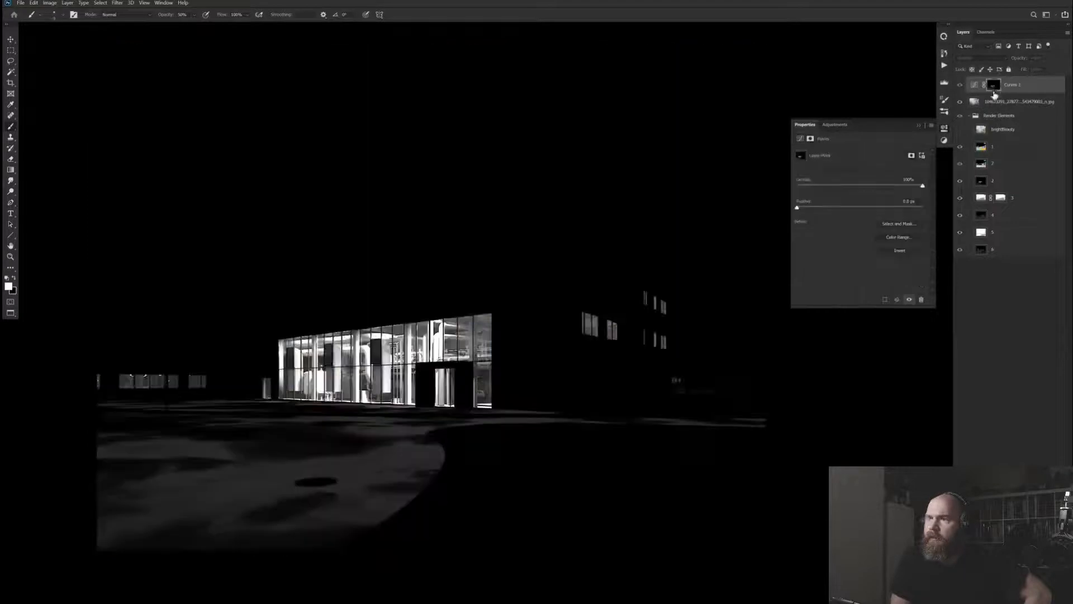
Invert the Curves mask and increase its contrast with Levels so the lit windows and wet pavement are excluded
{"action": "key", "text": "ctrl+i"}
{"action": "key", "text": "ctrl+l"}
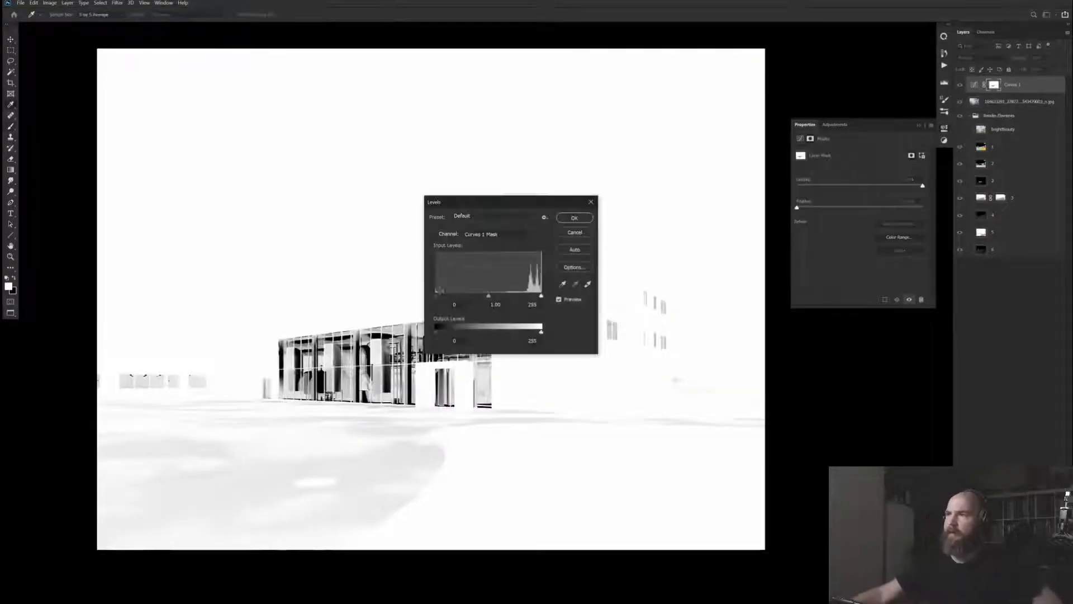
{"action": "left_click_drag", "start_coordinate": [441, 315], "coordinate": [473, 315]}
{"action": "key", "text": "Return"}
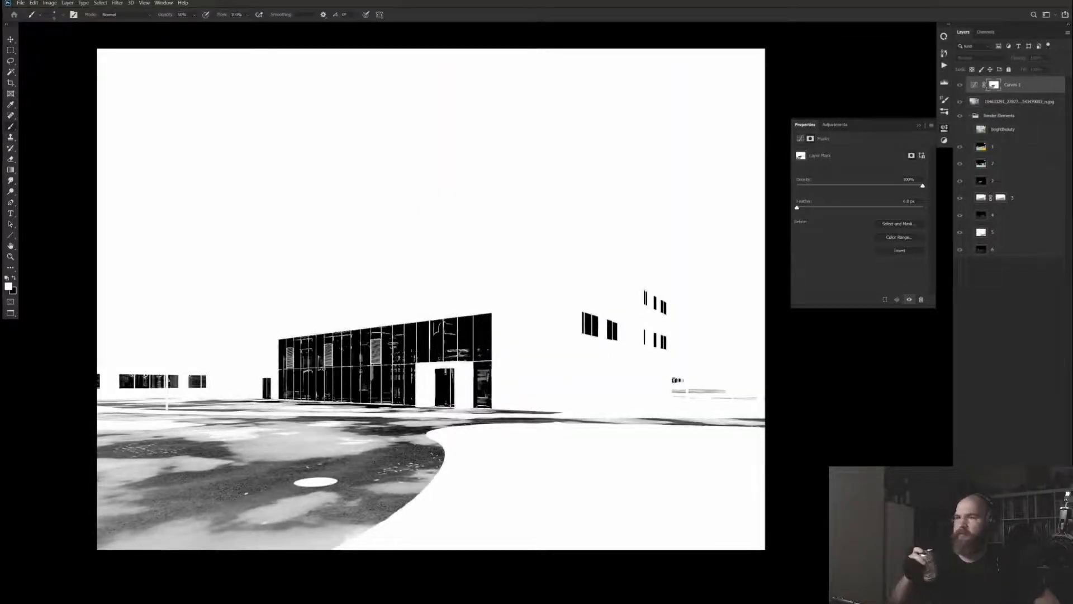
Pull the curve down to darken the exterior around the lit windows, and add an overall Hue/Saturation adjustment
{"action": "left_click", "coordinate": [974, 84]}
{"action": "left_click_drag", "start_coordinate": [870, 226], "coordinate": [878, 250]}
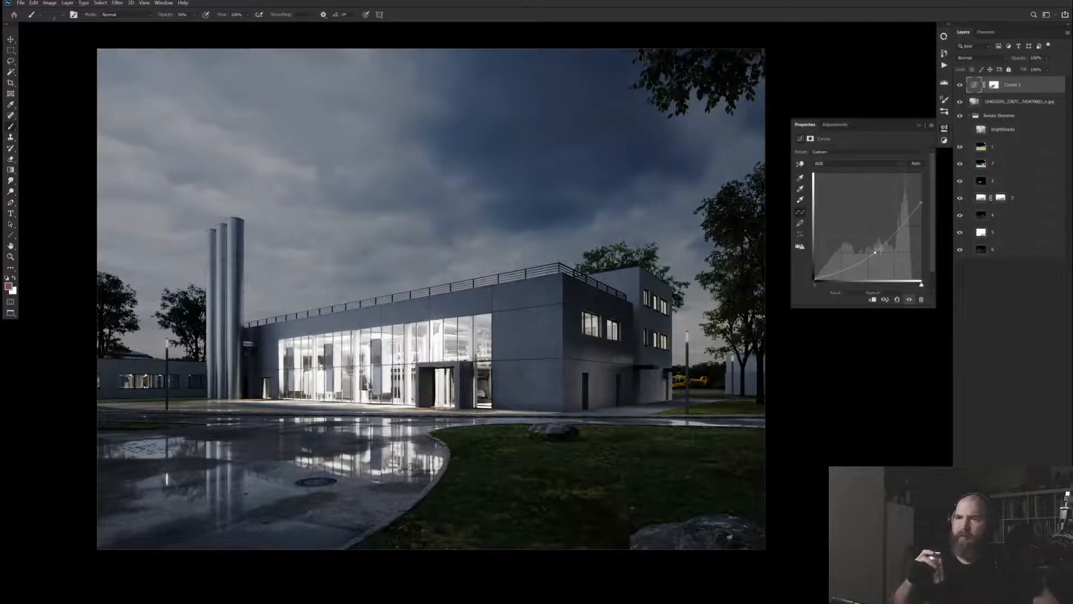
{"action": "key", "text": "ctrl+u"}
{"action": "key", "text": "Return"}
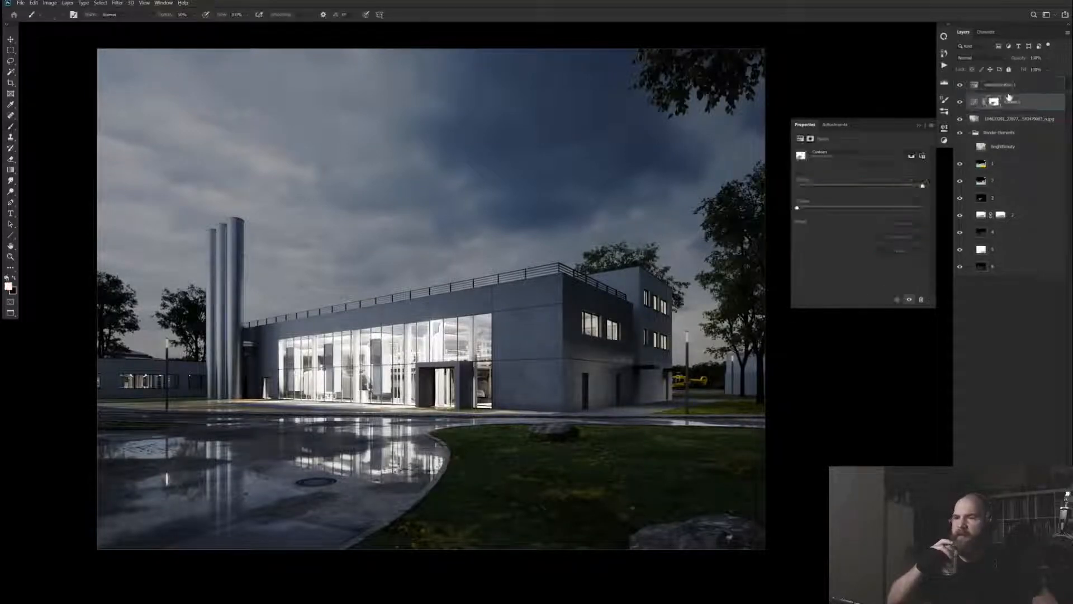
Add a Hue/Saturation adjustment colorized in a warm orange, restrict it to the lit areas with an inverted mask, and lower its opacity
{"action": "key", "text": "ctrl+u"}
{"action": "key", "text": "Return"}
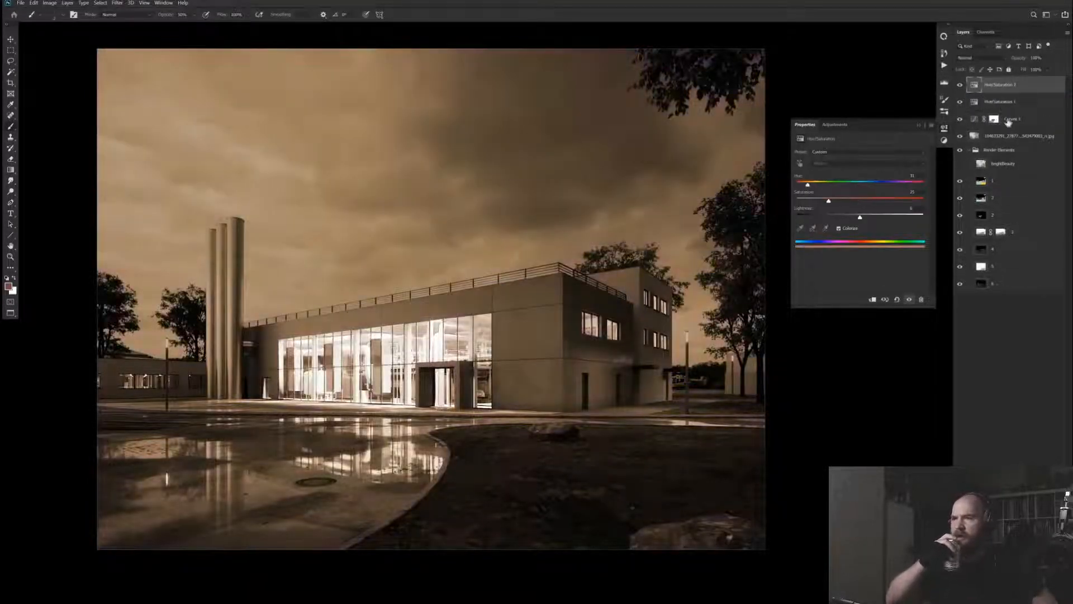
{"action": "left_click", "coordinate": [974, 87]}
{"action": "key", "text": "ctrl+i"}
{"action": "left_click", "coordinate": [974, 85]}
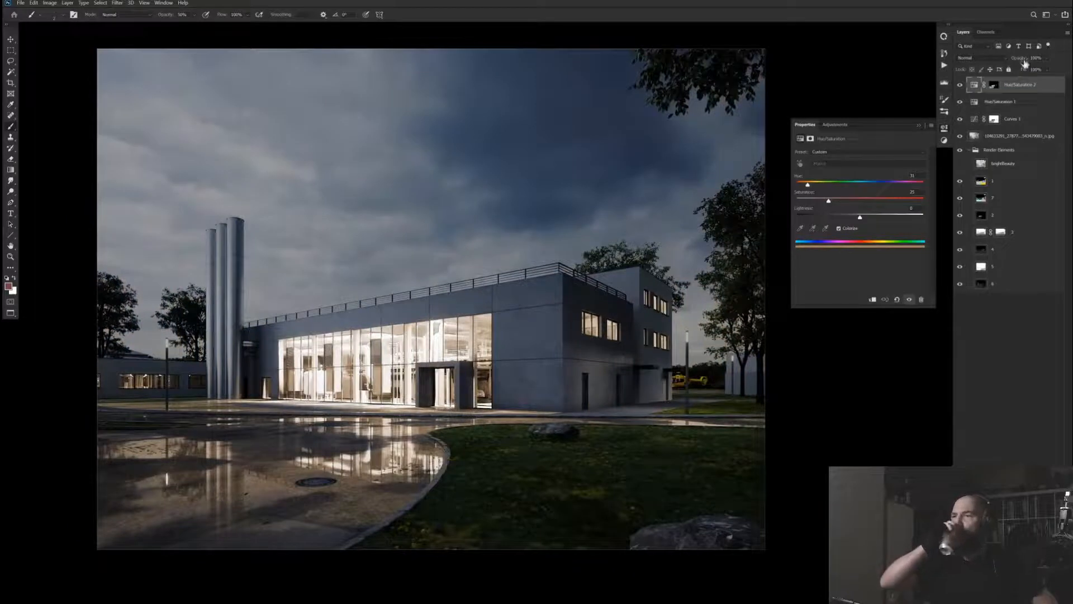
{"action": "left_click_drag", "start_coordinate": [1022, 59], "coordinate": [683, 82]}
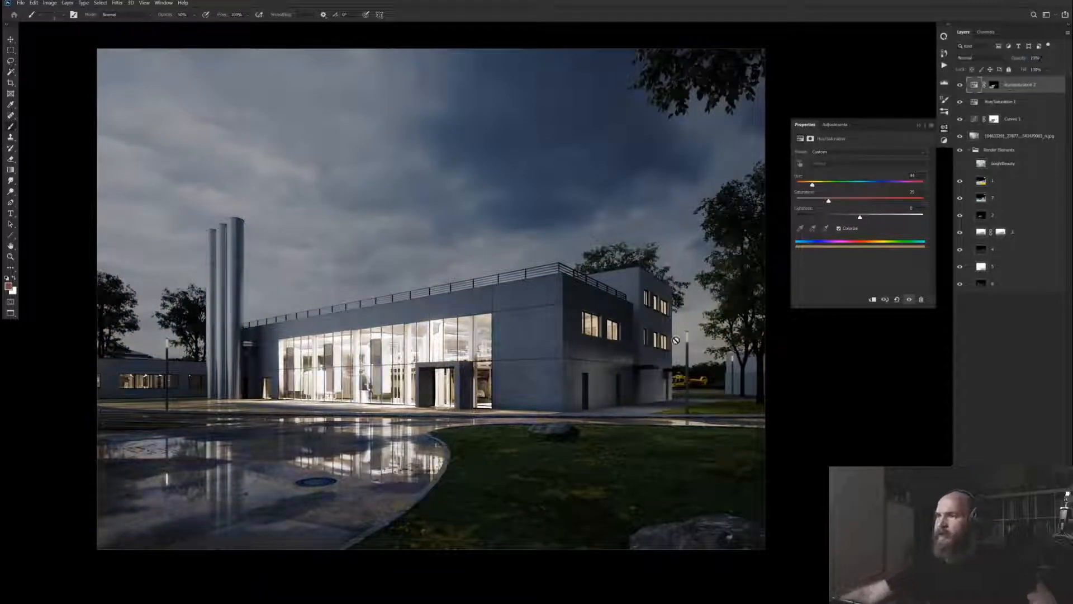
Add a Hue/Saturation adjustment that targets the sky's Blues and partly reduces their saturation
{"action": "key", "text": "ctrl+u"}
{"action": "left_click_drag", "start_coordinate": [595, 137], "coordinate": [536, 136]}
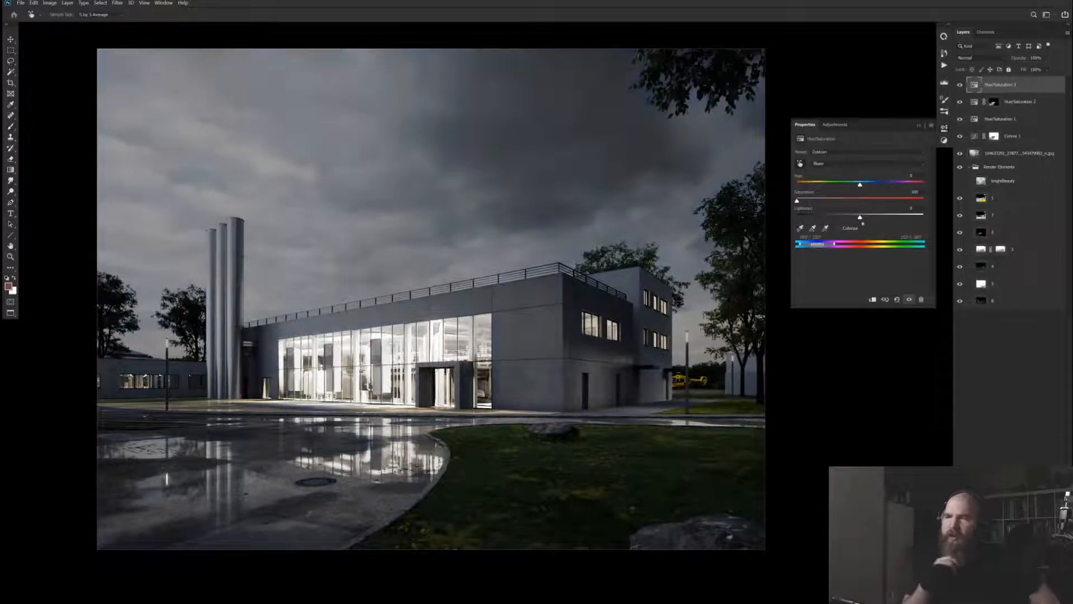
{"action": "left_click_drag", "start_coordinate": [797, 200], "coordinate": [830, 200]}
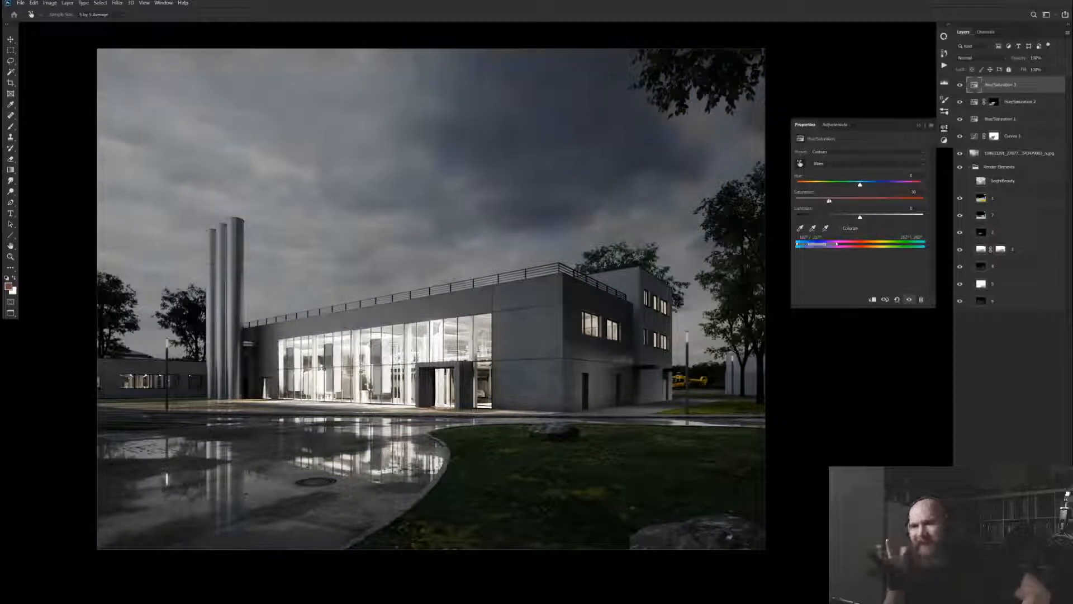
Add another Hue/Saturation adjustment that targets the lawn's colours, reduce their saturation, and fine-tune the affected colour range
{"action": "key", "text": "ctrl+u"}
{"action": "left_click_drag", "start_coordinate": [588, 472], "coordinate": [478, 467]}
{"action": "mouse_move", "coordinate": [862, 202]}
{"action": "left_mouse_down"}
{"action": "mouse_move", "coordinate": [912, 200]}
{"action": "mouse_move", "coordinate": [871, 200]}
{"action": "mouse_move", "coordinate": [850, 186]}
{"action": "mouse_move", "coordinate": [846, 201]}
{"action": "mouse_move", "coordinate": [857, 184]}
{"action": "mouse_move", "coordinate": [843, 201]}
{"action": "left_mouse_up"}
{"action": "left_click_drag", "start_coordinate": [881, 244], "coordinate": [886, 244]}
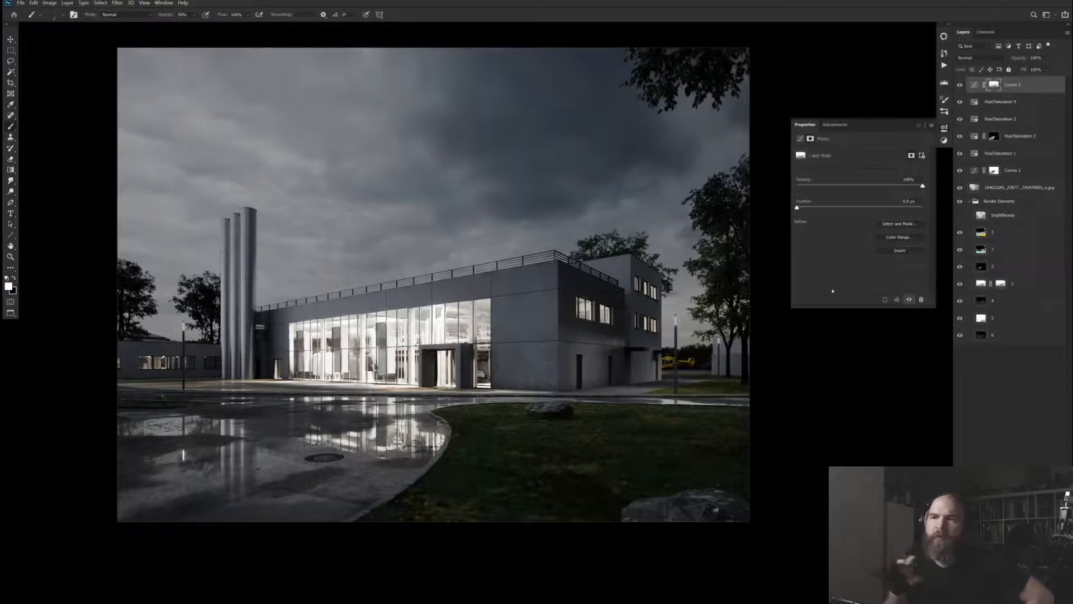
Increase the contrast of the Curves 2 depth mask with Levels, and raise the curve's black point to add haze in the distance
{"action": "left_click", "coordinate": [994, 85], "text": "alt"}
{"action": "key", "text": "ctrl+l"}
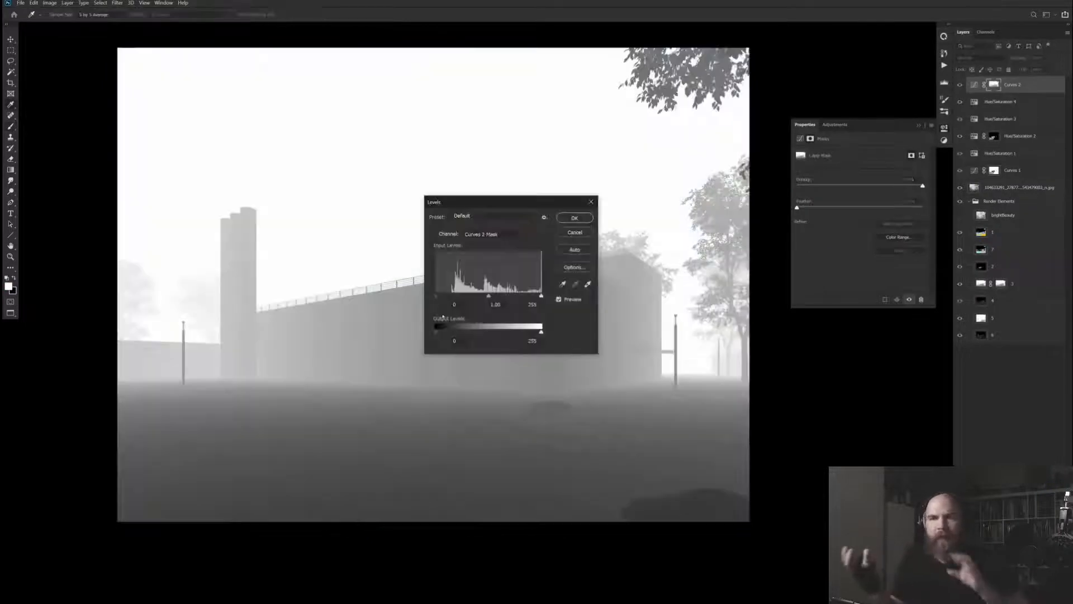
{"action": "left_click_drag", "start_coordinate": [436, 296], "coordinate": [474, 296]}
{"action": "left_click_drag", "start_coordinate": [541, 297], "coordinate": [487, 296]}
{"action": "left_click_drag", "start_coordinate": [476, 201], "coordinate": [547, 126]}
{"action": "left_click", "coordinate": [647, 143]}
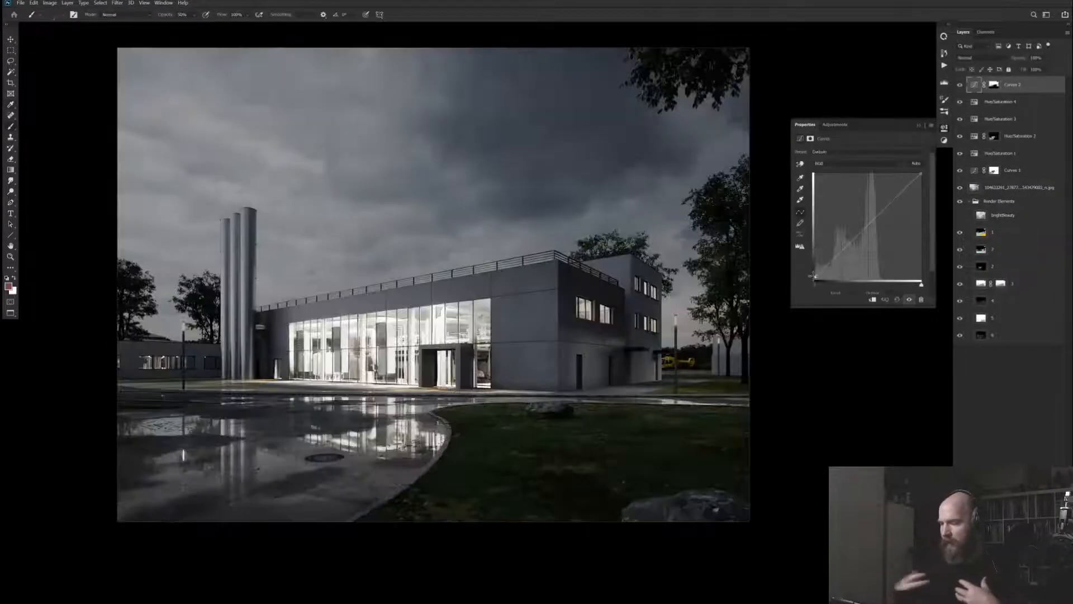
{"action": "left_click_drag", "start_coordinate": [813, 266], "coordinate": [815, 263]}
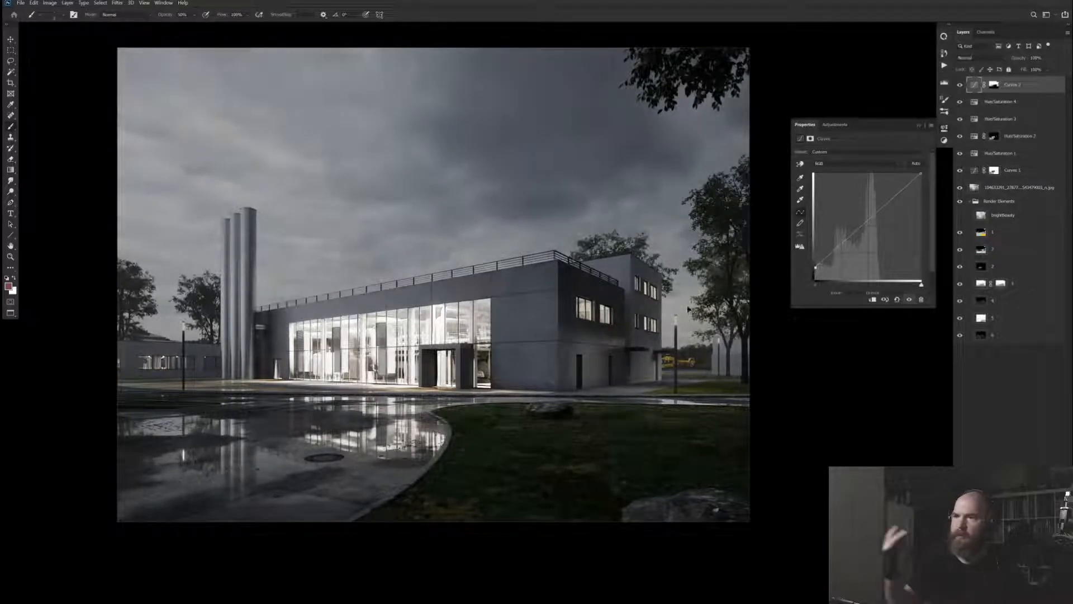
{"action": "scroll", "coordinate": [683, 302], "scroll_direction": "down", "scroll_amount": 1}
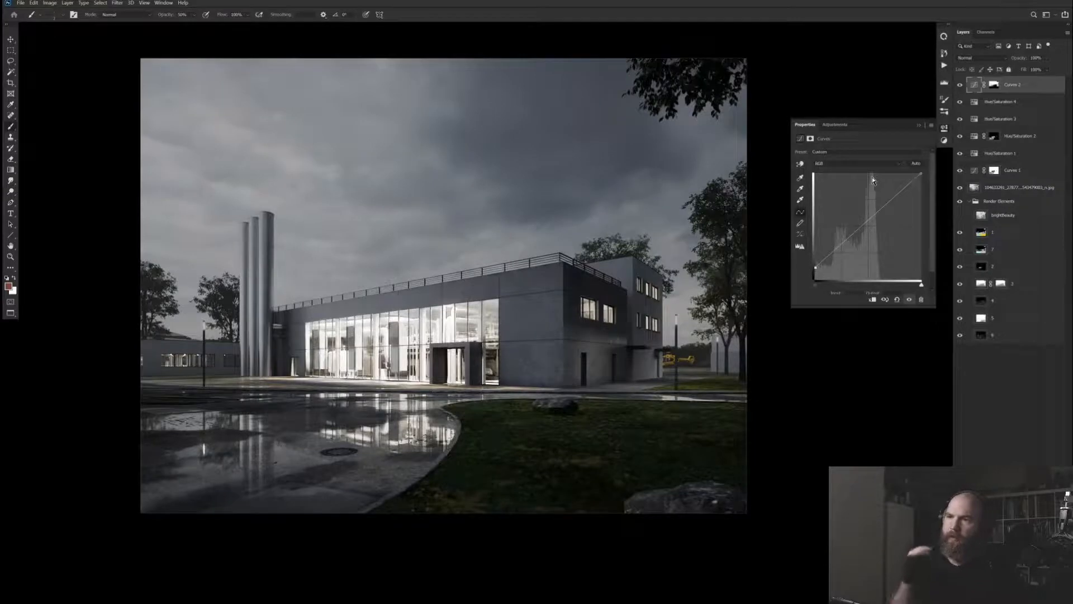
Duplicate the depth-masked Curves adjustment and tighten the copy's mask with Levels to isolate the foreground
{"action": "key", "text": "ctrl+j"}
{"action": "left_click", "coordinate": [994, 85]}
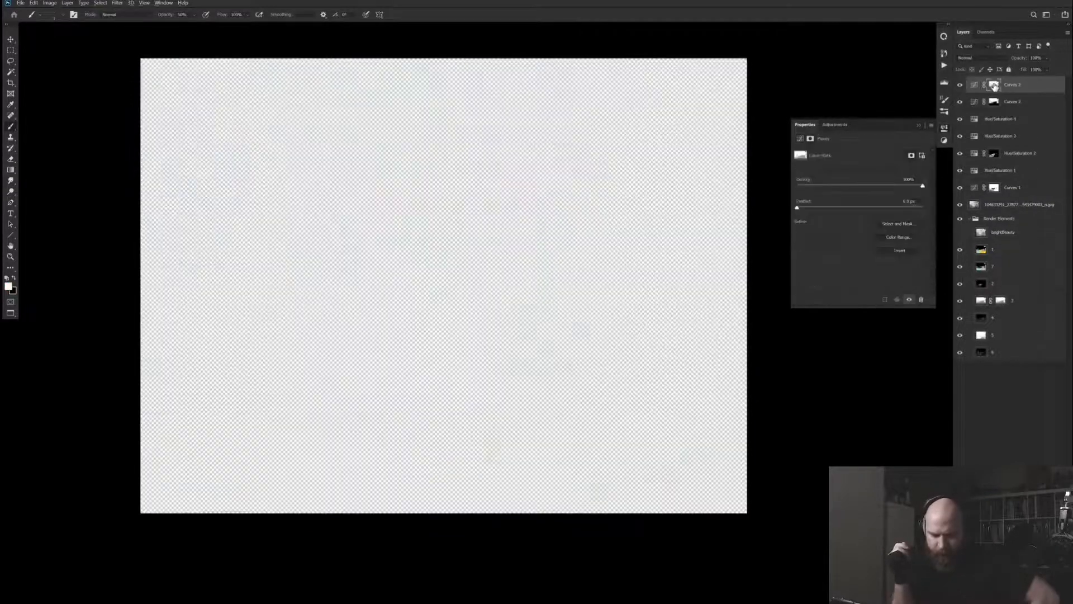
{"action": "key", "text": "ctrl+l"}
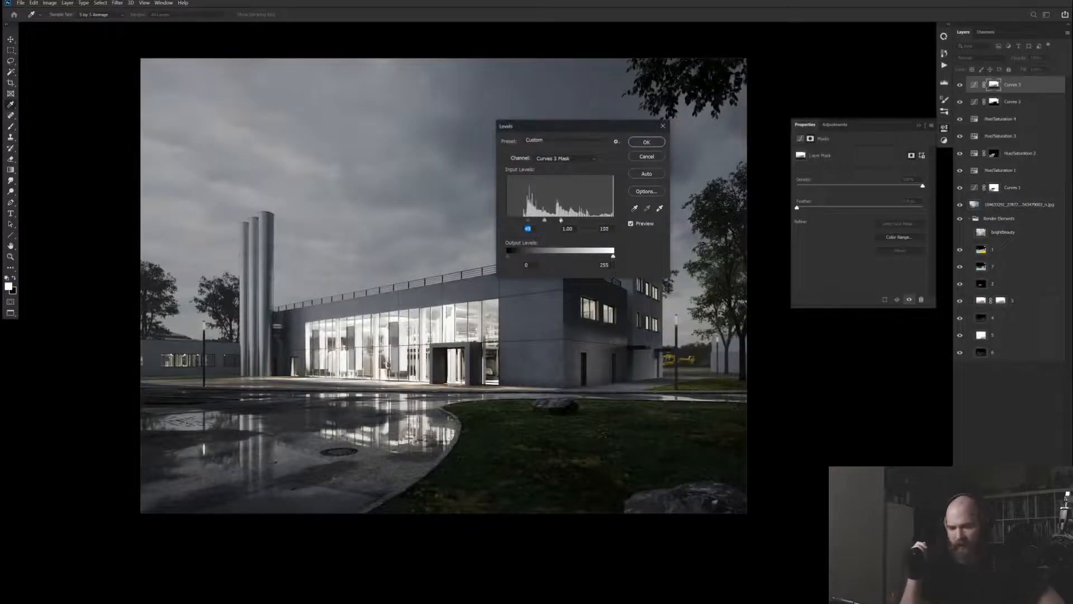
{"action": "left_click", "coordinate": [646, 142]}
{"action": "key", "text": "b"}
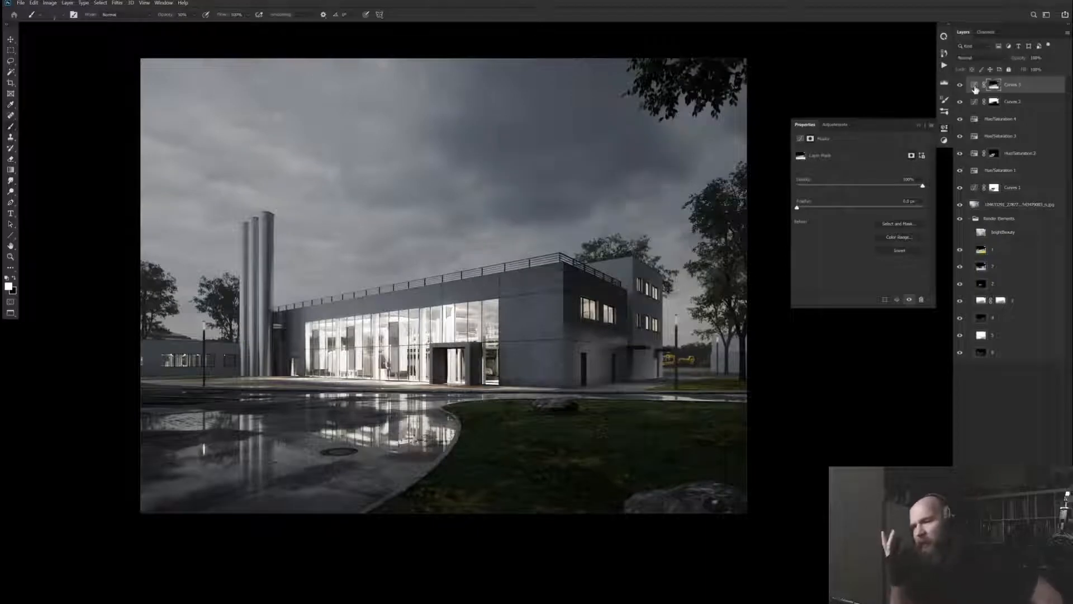
Pull down the midtones and the white point of the Curves 3 adjustment to darken the foreground
{"action": "left_click", "coordinate": [975, 85]}
{"action": "left_click_drag", "start_coordinate": [868, 225], "coordinate": [874, 237]}
{"action": "left_click_drag", "start_coordinate": [922, 174], "coordinate": [922, 197]}
Raise the black input level of the Curves 3 mask so the darkening stays in the nearest foreground, and compare with the original
{"action": "left_click", "coordinate": [995, 86]}
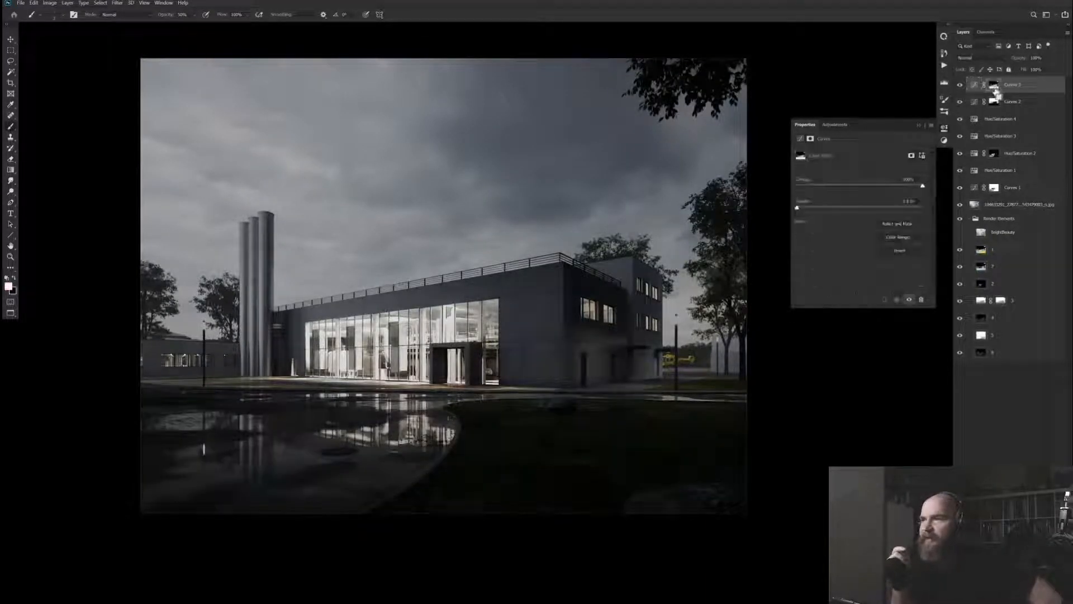
{"action": "key", "text": "ctrl+l"}
{"action": "left_click_drag", "start_coordinate": [531, 130], "coordinate": [603, 130]}
{"action": "left_click_drag", "start_coordinate": [577, 223], "coordinate": [646, 223]}
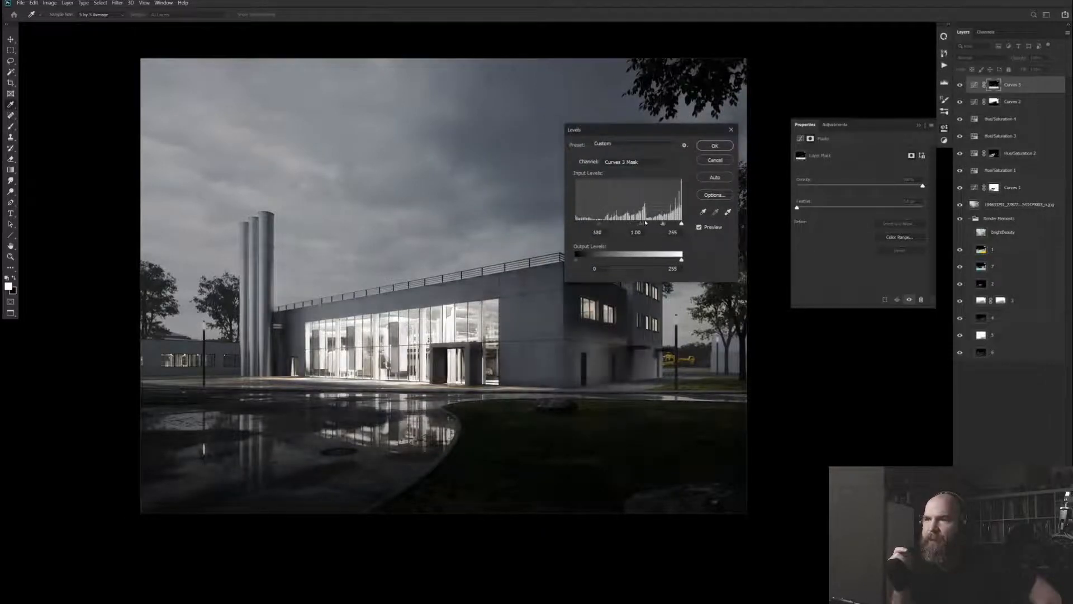
{"action": "left_click", "coordinate": [715, 145]}
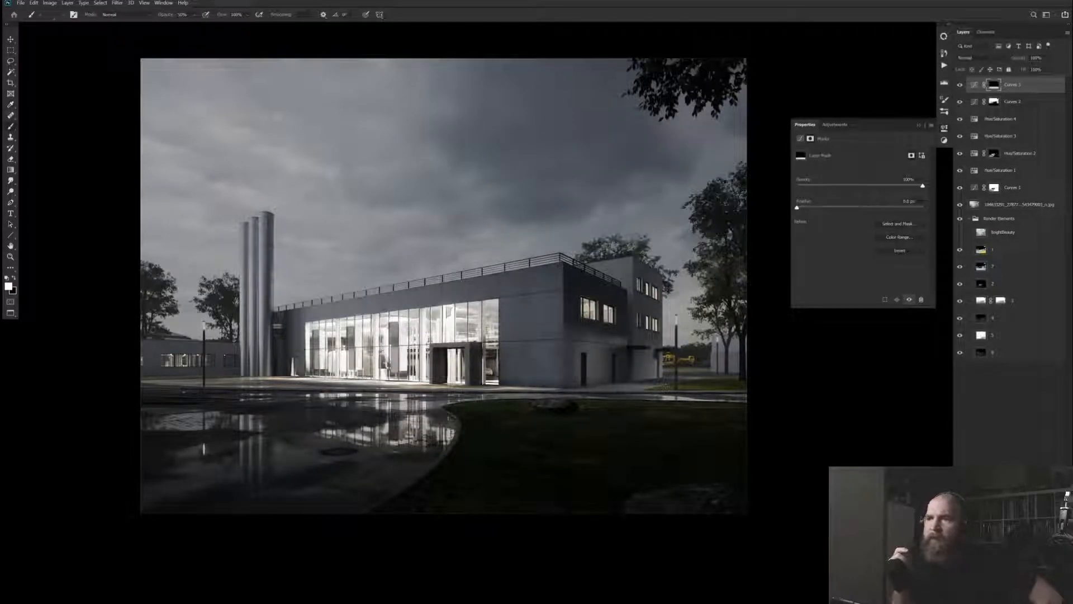
{"action": "left_click", "coordinate": [960, 204]}
{"action": "left_click", "coordinate": [960, 205]}
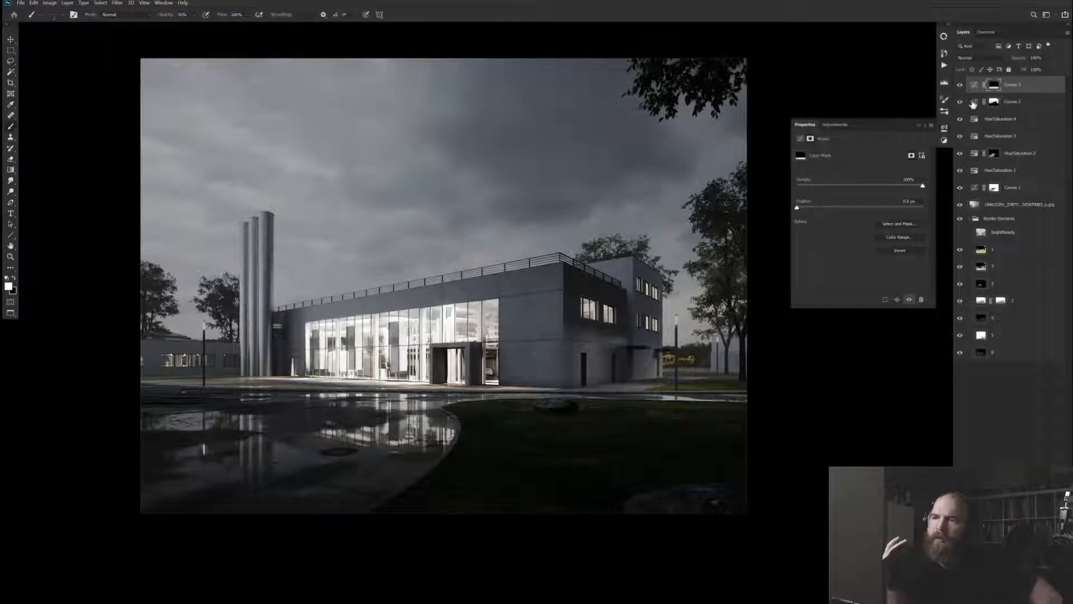
Add another Curves adjustment on top and mask it with a copy of the depth mask from the render pass layers
{"action": "left_click", "coordinate": [994, 101], "text": "alt"}
{"action": "left_click", "coordinate": [994, 101], "text": "alt"}
{"action": "left_click", "coordinate": [994, 101], "text": "ctrl"}
{"action": "key", "text": "Return"}
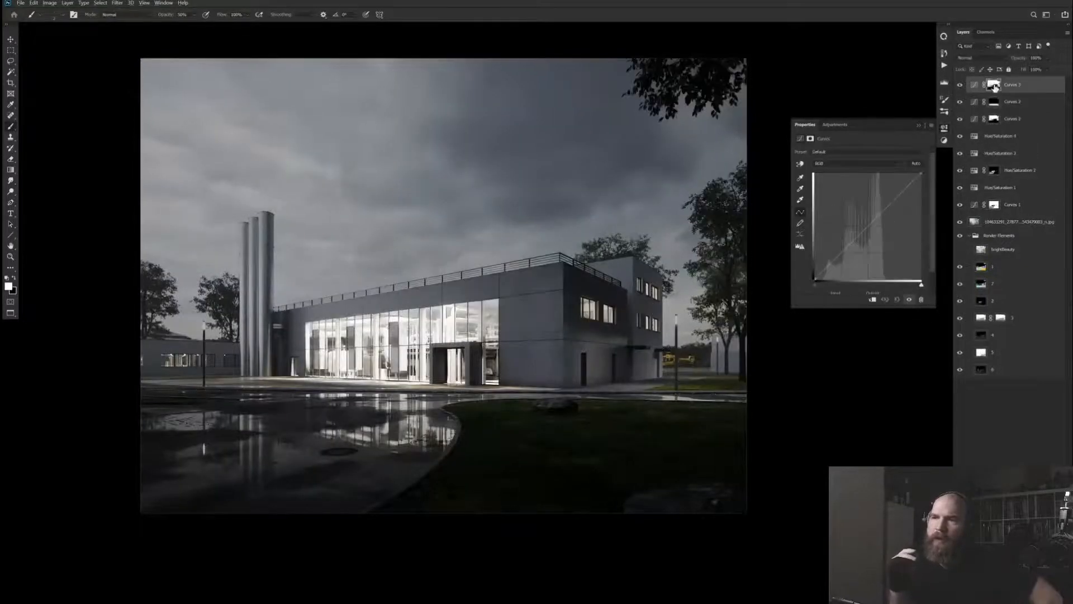
{"action": "left_click", "coordinate": [1000, 318], "text": "alt"}
{"action": "left_click", "coordinate": [1000, 318], "text": "alt"}
{"action": "left_click", "coordinate": [1001, 319], "text": "alt"}
{"action": "left_click", "coordinate": [1000, 319], "text": "alt"}
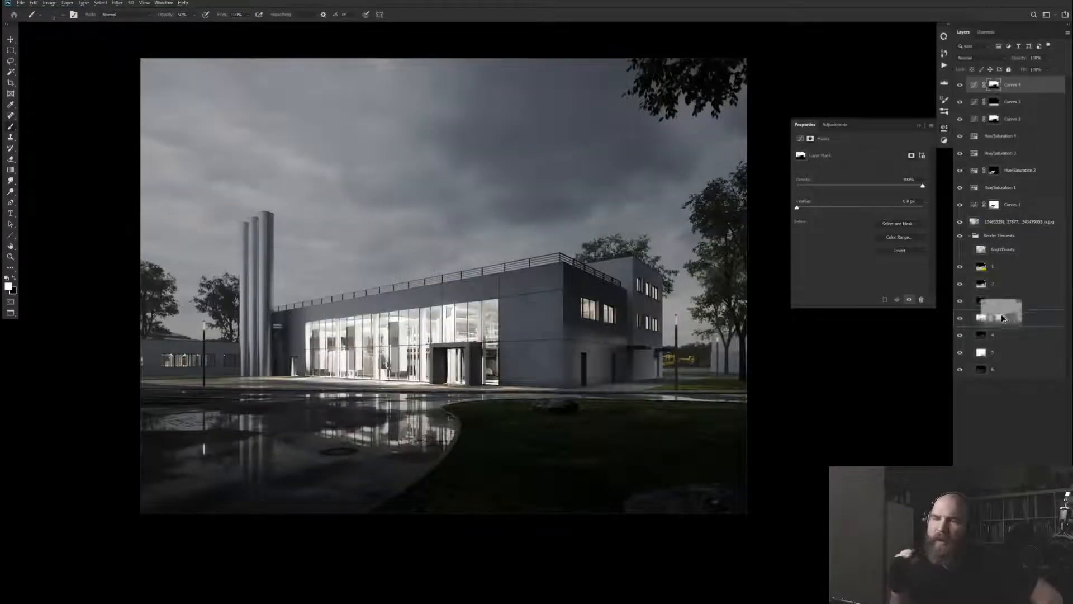
{"action": "left_click", "coordinate": [1001, 319], "text": "alt"}
{"action": "left_click", "coordinate": [1001, 318], "text": "alt"}
{"action": "key", "text": "ctrl+z"}
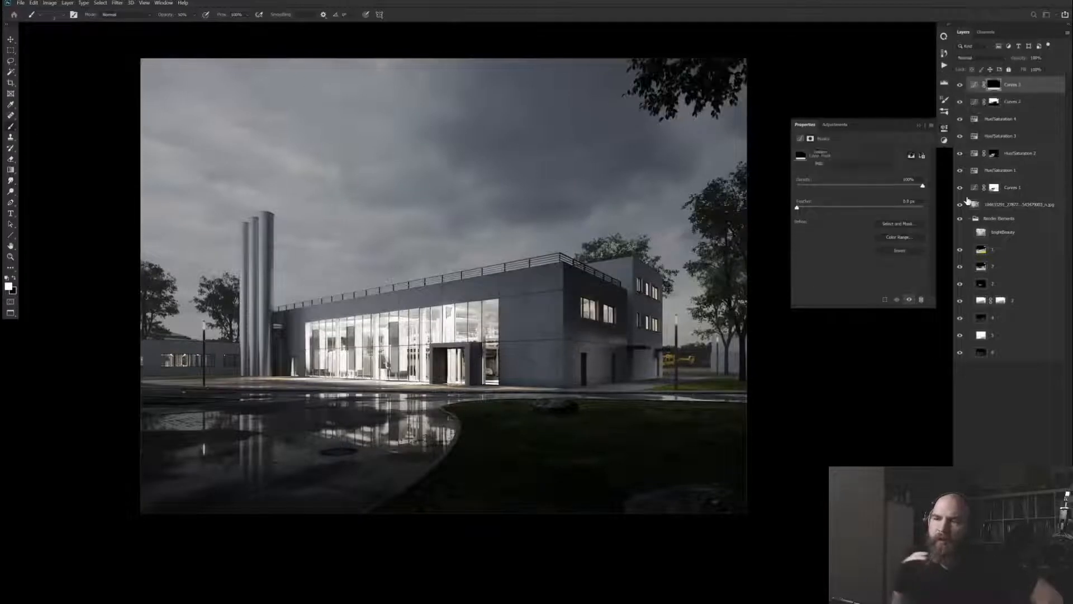
{"action": "key", "text": "ctrl+shift+z"}
Increase the contrast of the Curves 4 mask with Levels, and pull down the curve's midtones to darken the sky and distance
{"action": "left_click", "coordinate": [995, 85]}
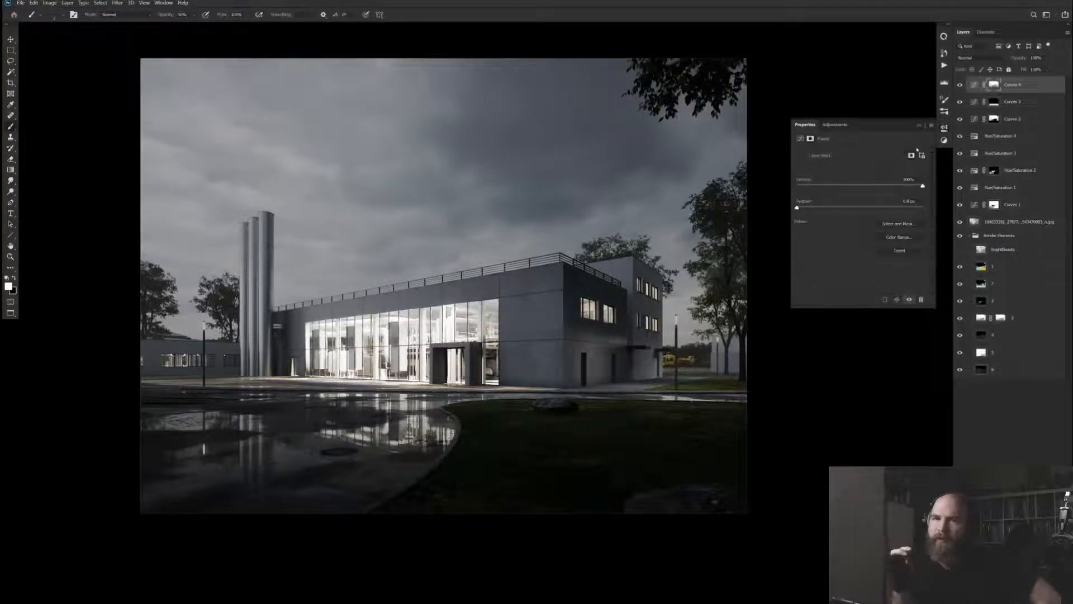
{"action": "key", "text": "ctrl+l"}
{"action": "left_click", "coordinate": [715, 145]}
{"action": "left_click", "coordinate": [800, 138]}
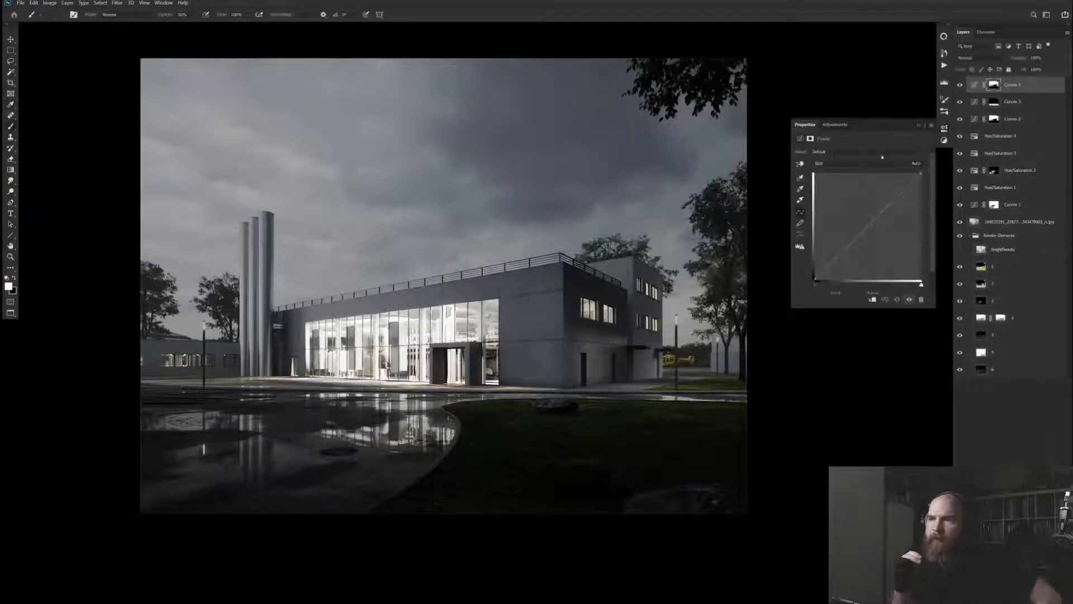
{"action": "left_click_drag", "start_coordinate": [865, 238], "coordinate": [868, 251]}
Clip a Hue/Saturation adjustment to Curves 4, colorize it in a cool blue, and lower its opacity
{"action": "key", "text": "F2"}
{"action": "key", "text": "Return"}
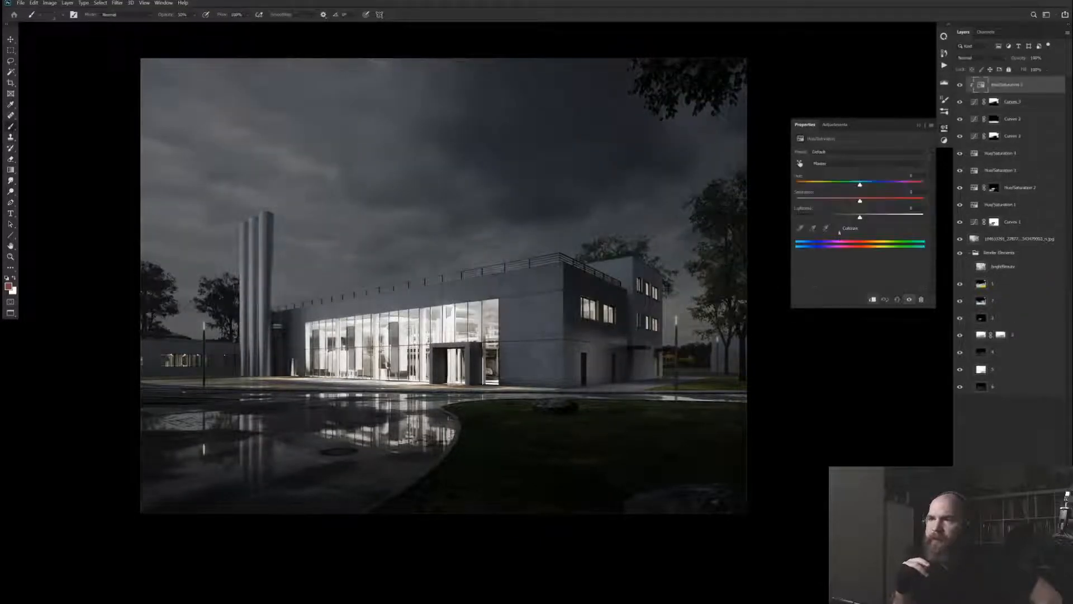
{"action": "left_click_drag", "start_coordinate": [865, 184], "coordinate": [870, 186]}
{"action": "left_click_drag", "start_coordinate": [1025, 58], "coordinate": [736, 84]}
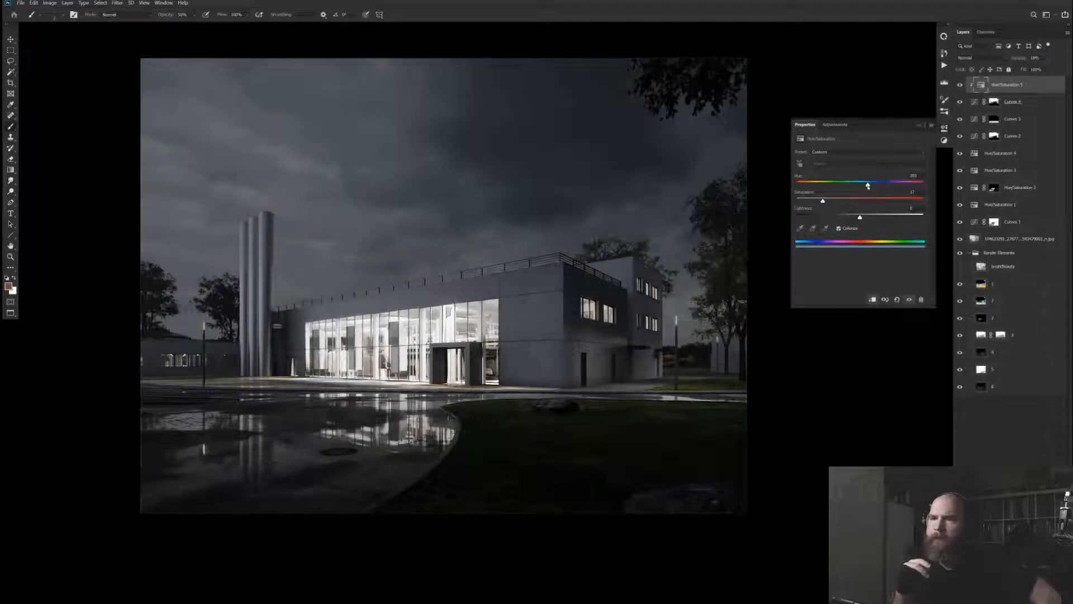
Clip a darkening Curves adjustment to the stack, and confine it to the upper sky with a gradient on its inverted mask
{"action": "key", "text": "F3"}
{"action": "key", "text": "Return"}
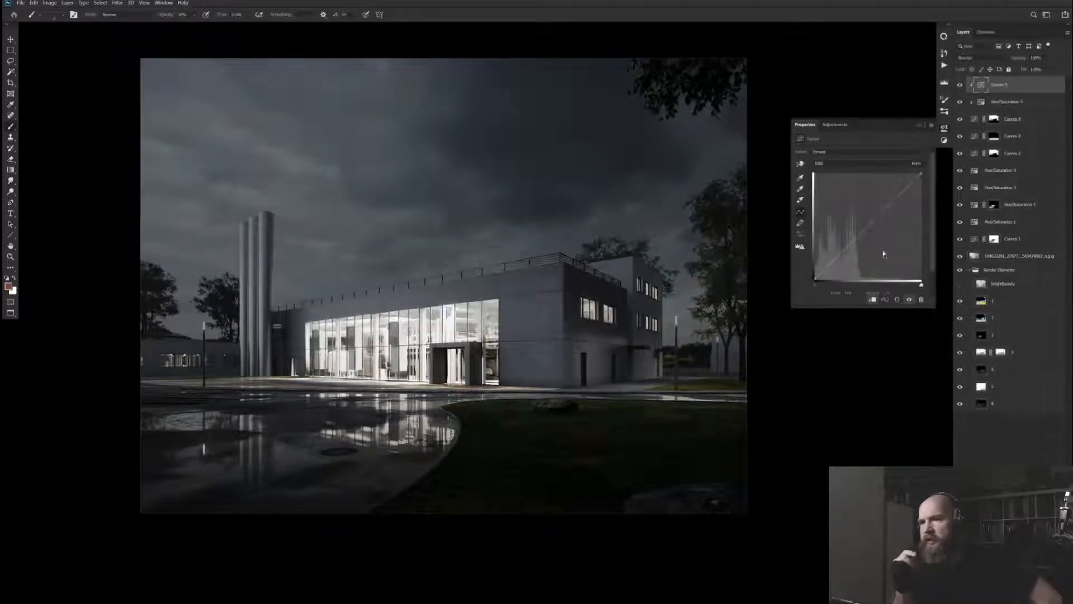
{"action": "left_click_drag", "start_coordinate": [883, 213], "coordinate": [883, 234]}
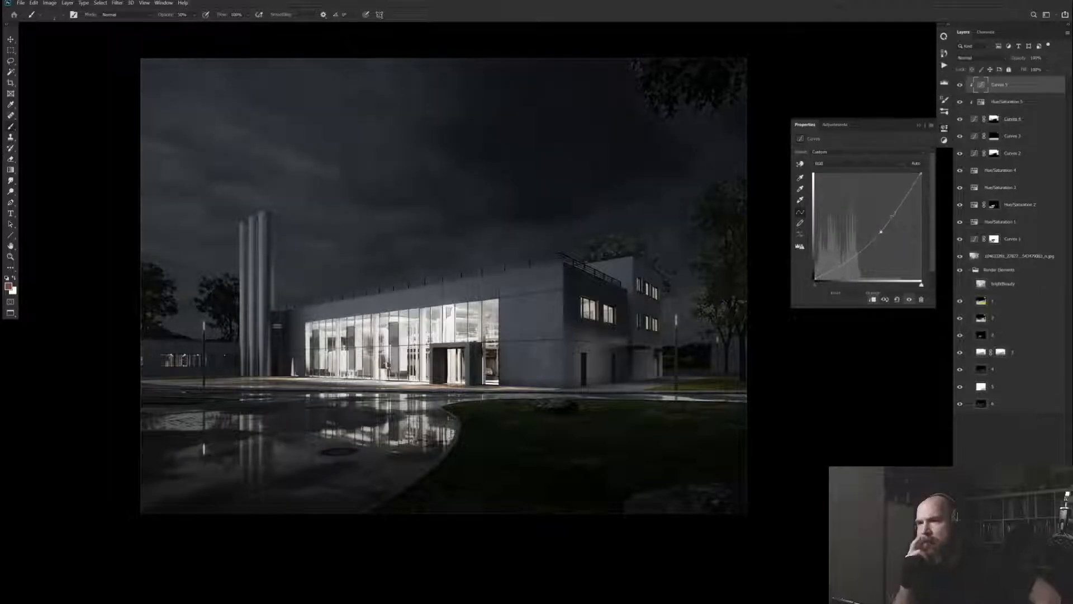
{"action": "key", "text": "ctrl+i"}
{"action": "key", "text": "g"}
{"action": "left_click_drag", "start_coordinate": [439, 73], "coordinate": [440, 168]}
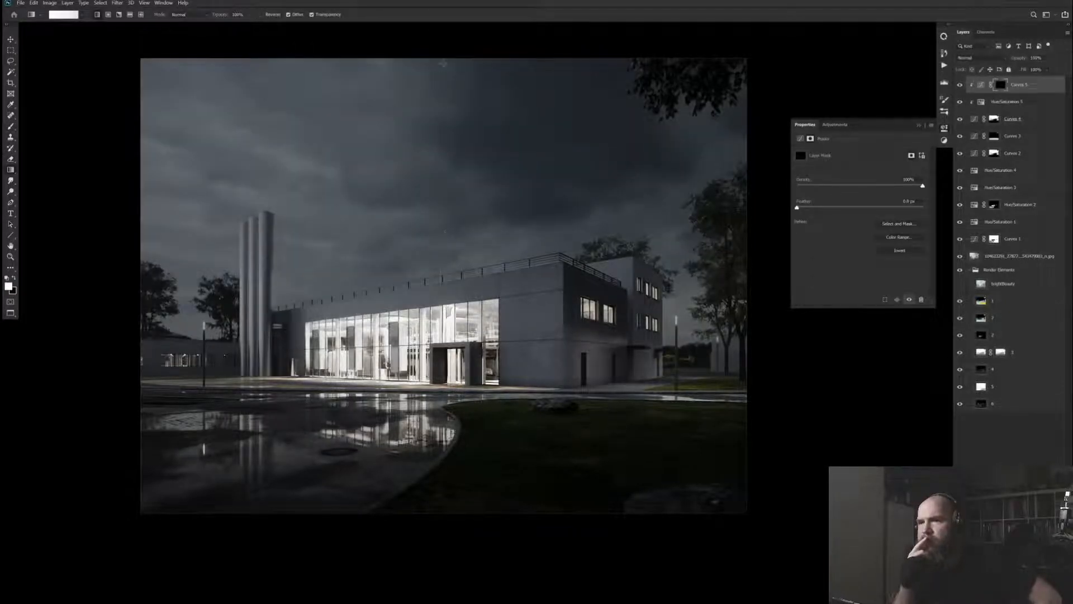
{"action": "left_click_drag", "start_coordinate": [442, 53], "coordinate": [414, 461]}
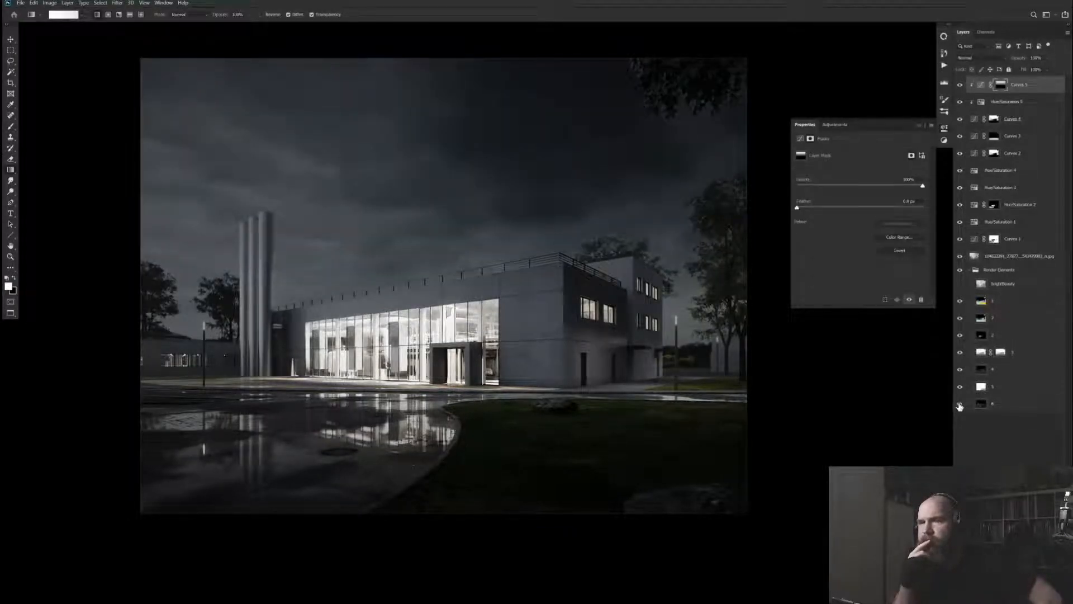
Place a copy of the reflection pass above all adjustments and blend it in Soft Light at 2% opacity
{"action": "key", "text": "ctrl+v"}
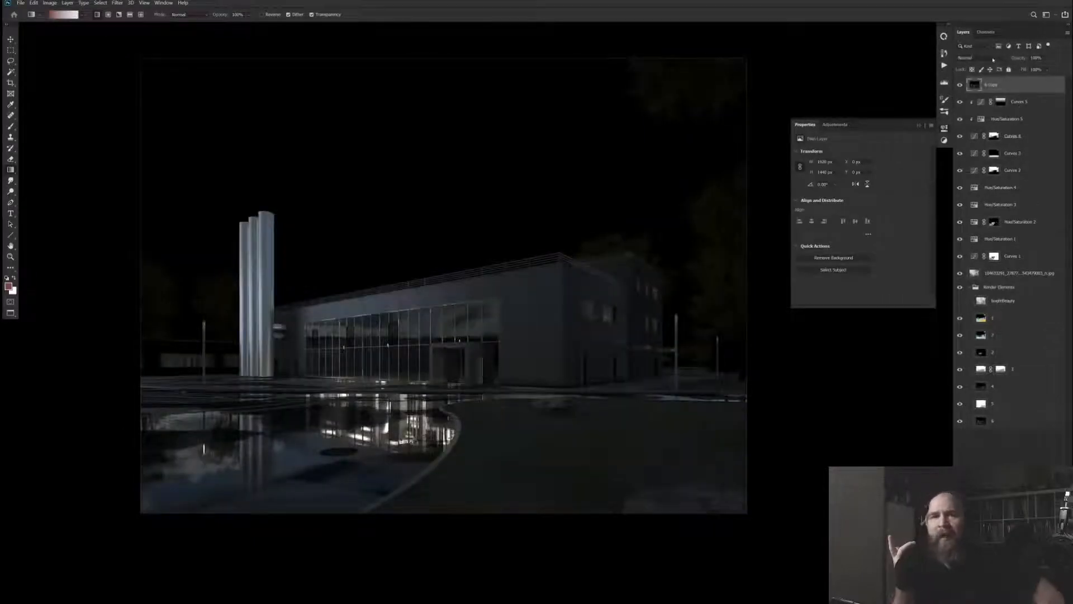
{"action": "left_click", "coordinate": [972, 58]}
{"action": "left_click", "coordinate": [978, 170]}
{"action": "key", "text": "ctrl+comma"}
{"action": "key", "text": "ctrl+comma"}
{"action": "key", "text": "ctrl+comma"}
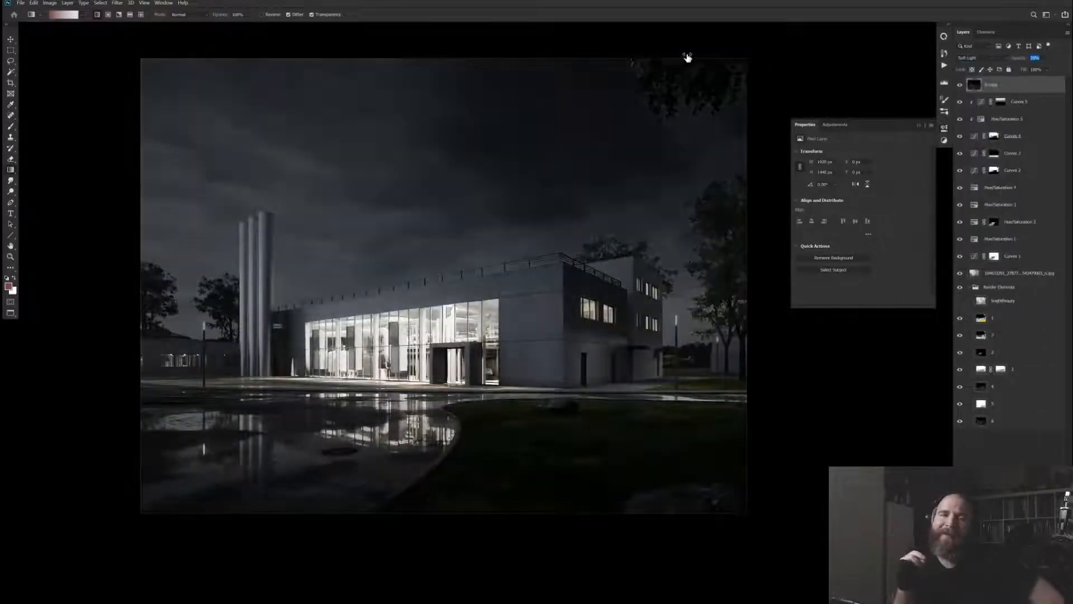
{"action": "type", "text": "2"}
{"action": "key", "text": "Return"}
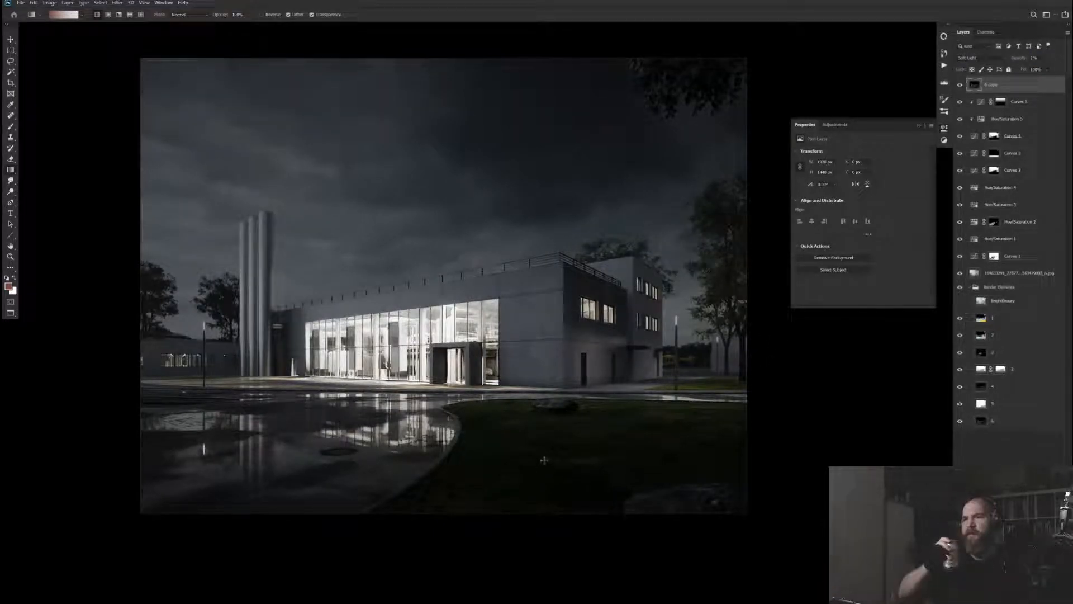
Refine the gradient mask of Curves 5, and add a Hue/Saturation adjustment above the reflection pass copy
{"action": "left_click", "coordinate": [998, 103]}
{"action": "left_click", "coordinate": [1028, 85]}
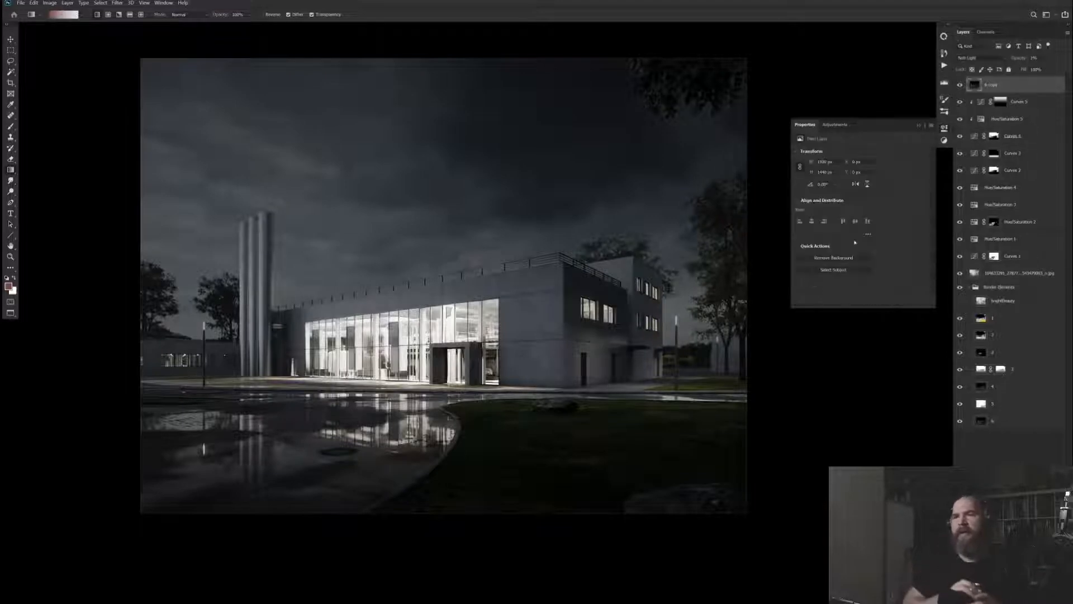
{"action": "key", "text": "F2"}
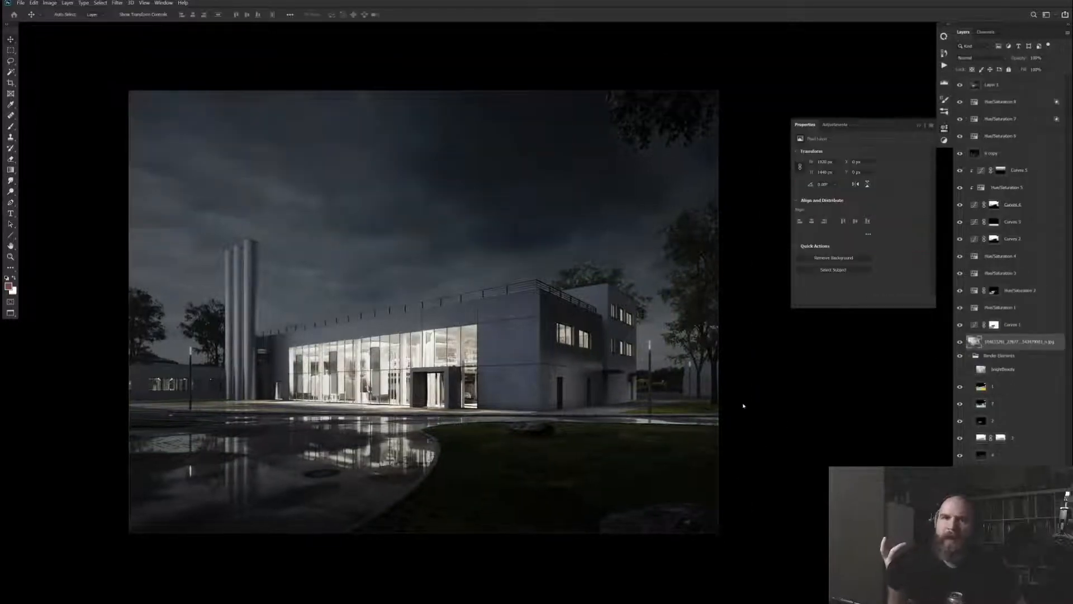
Check the composition in a horizontally mirrored view and compare the graded image with the original render
{"action": "key", "text": "F3"}
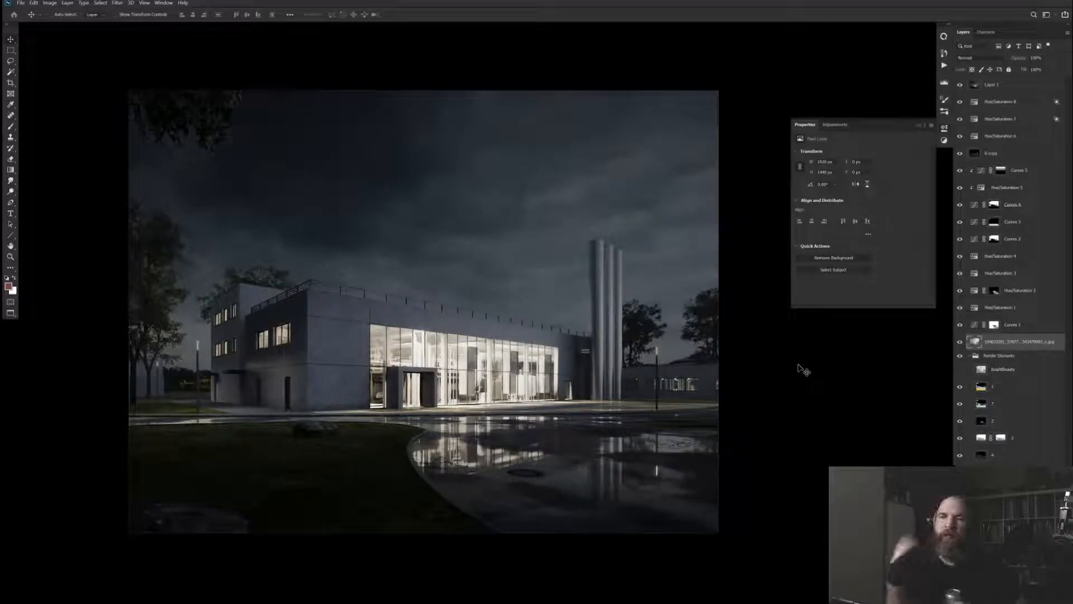
{"action": "key", "text": "F3"}
{"action": "left_click", "coordinate": [960, 341]}
{"action": "left_click", "coordinate": [960, 342]}
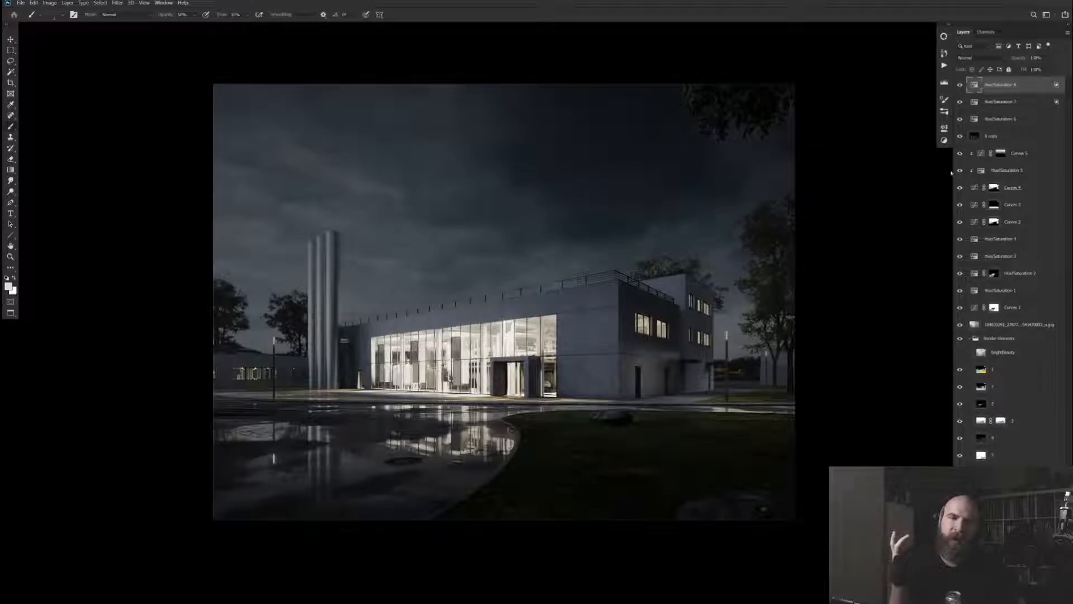
Add a new layer on top and paint dark clouds into the upper sky with a cloud brush, enlarged and at 100% opacity
{"action": "key", "text": "ctrl+shift+alt+n"}
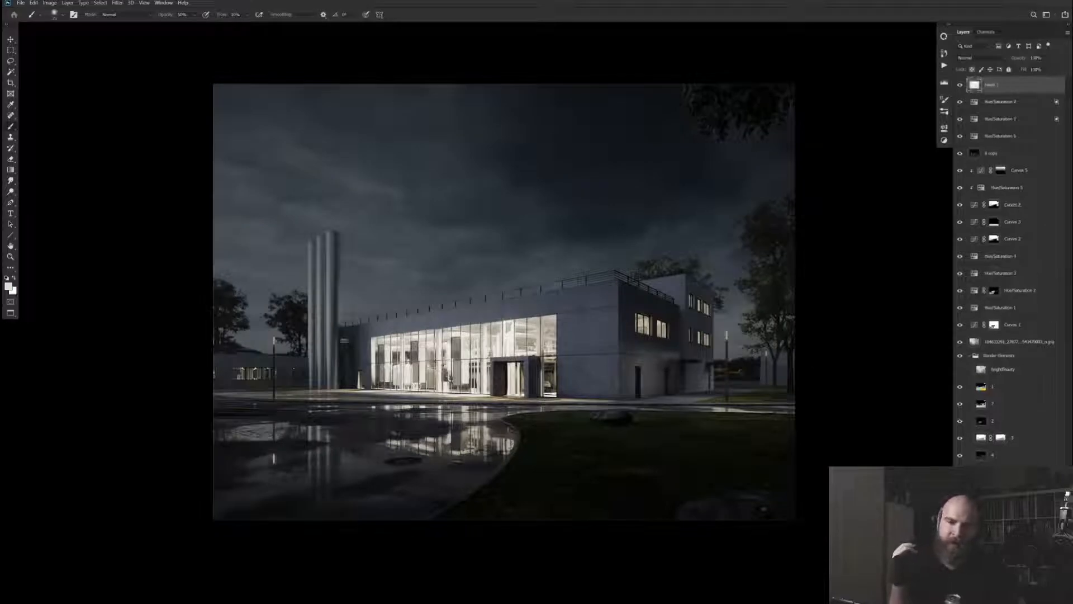
{"action": "right_click", "coordinate": [679, 232]}
{"action": "left_click", "coordinate": [812, 363]}
{"action": "key", "text": "Return"}
{"action": "key", "text": "x"}
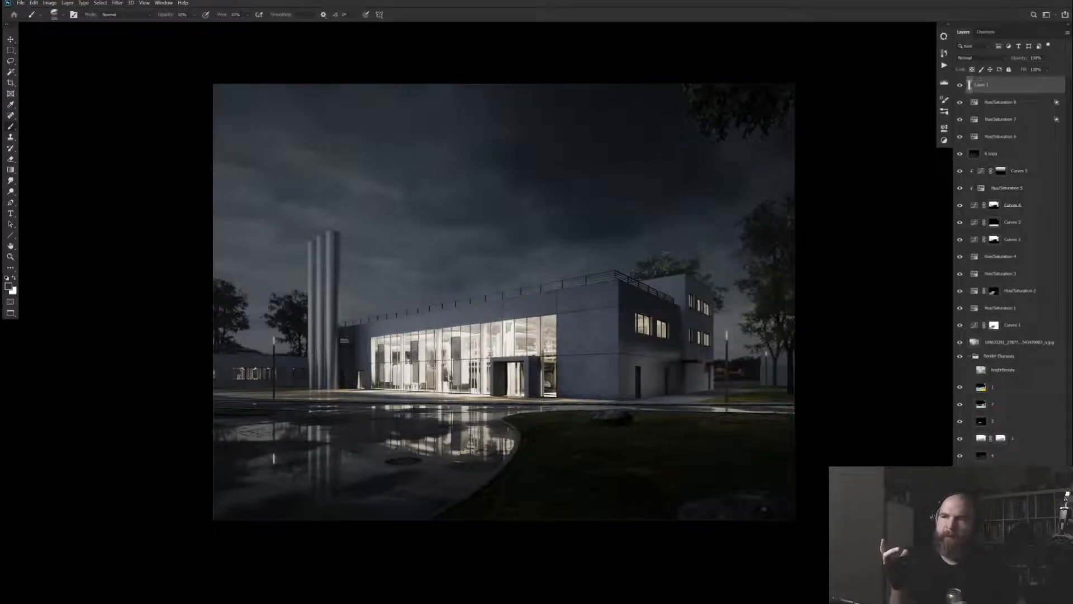
{"action": "mouse_move", "coordinate": [559, 157]}
{"action": "left_mouse_down"}
{"action": "mouse_move", "coordinate": [621, 174]}
{"action": "mouse_move", "coordinate": [611, 203]}
{"action": "mouse_move", "coordinate": [579, 165]}
{"action": "mouse_move", "coordinate": [653, 116]}
{"action": "left_mouse_up"}
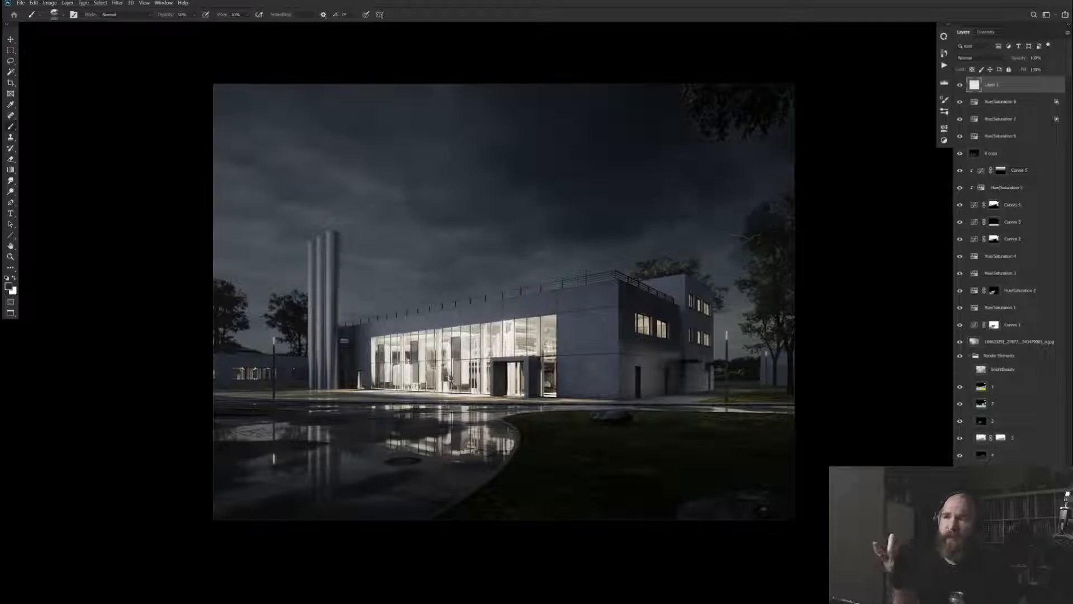
{"action": "key", "text": "0"}
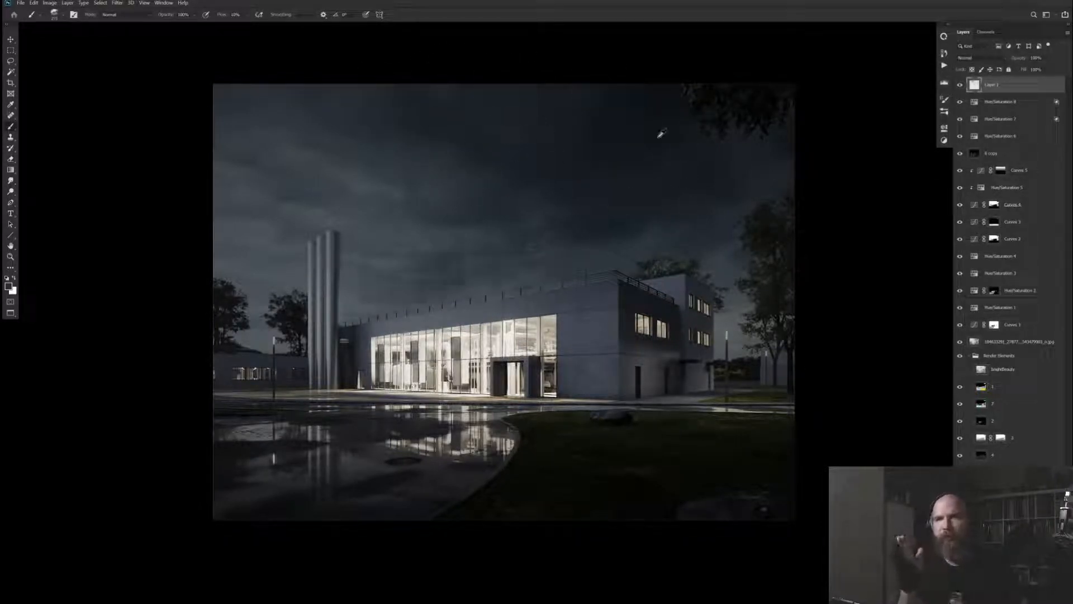
{"action": "key", "text": "bracketright"}
{"action": "key", "text": "bracketright"}
{"action": "key", "text": "bracketright"}
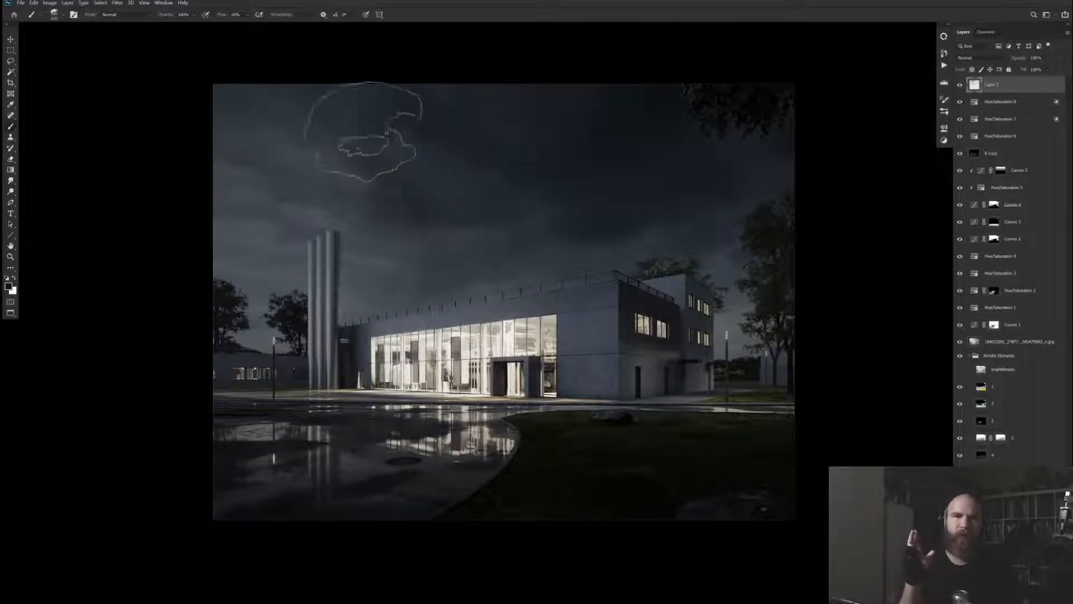
Choose a smaller brush and paint a light stroke up the lower part of the metal chimneys
{"action": "scroll", "coordinate": [800, 397], "scroll_direction": "up", "scroll_amount": 5}
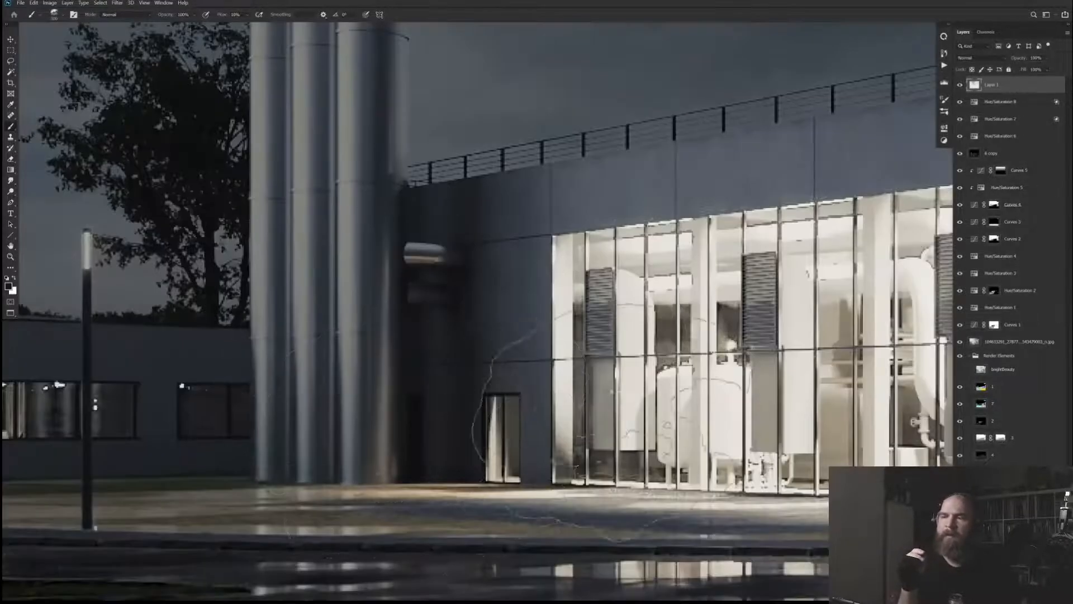
{"action": "right_click", "coordinate": [633, 283]}
{"action": "double_click", "coordinate": [679, 357]}
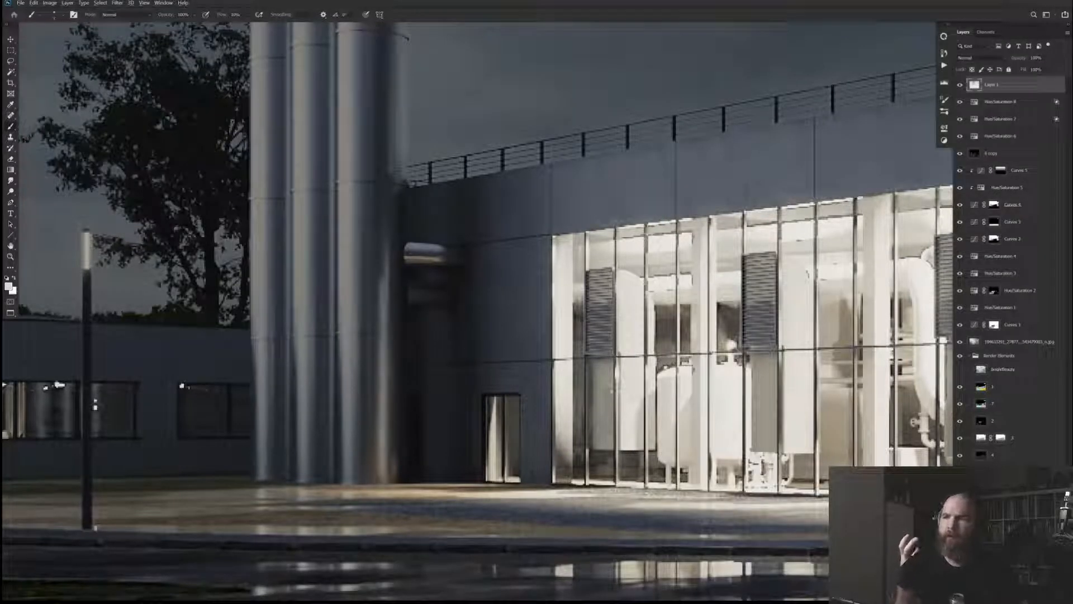
{"action": "left_click_drag", "start_coordinate": [385, 470], "coordinate": [386, 342]}
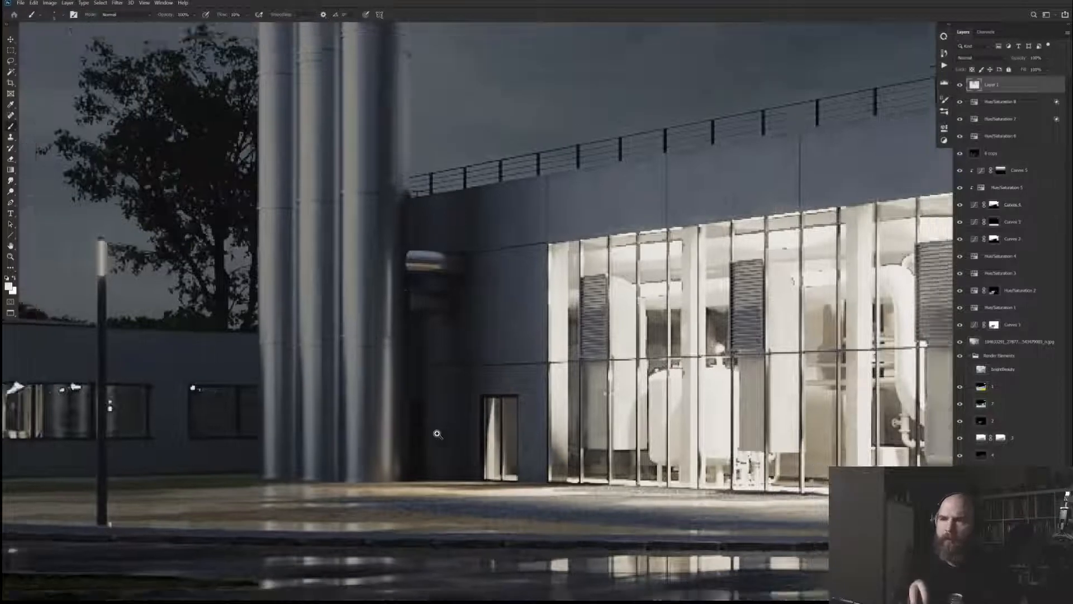
{"action": "scroll", "coordinate": [447, 435], "scroll_direction": "down", "scroll_amount": 3}
{"action": "key", "text": "x"}
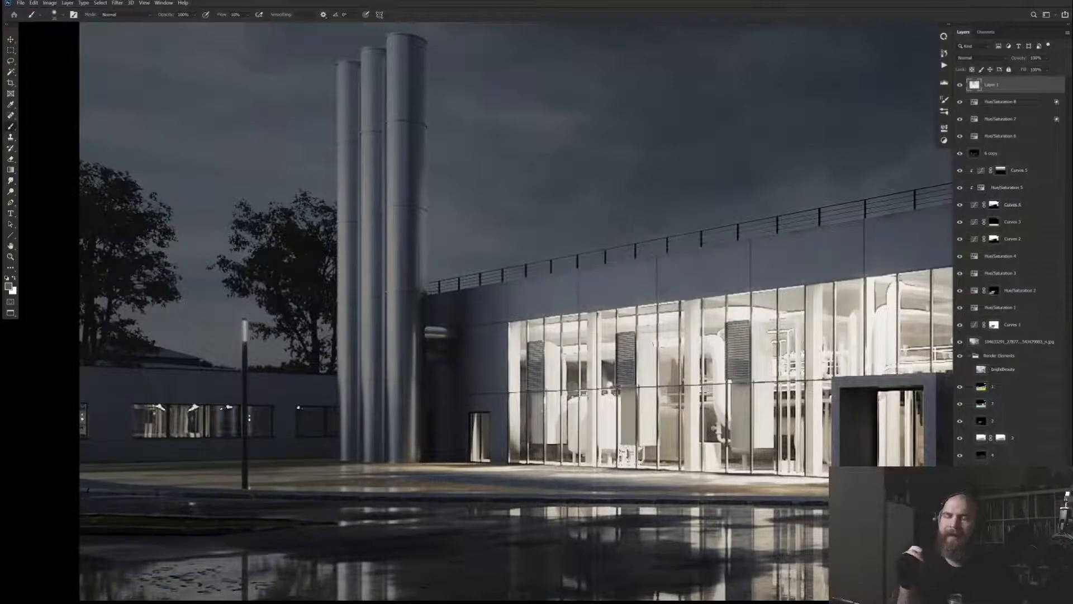
{"action": "scroll", "coordinate": [404, 353], "scroll_direction": "up", "scroll_amount": 3}
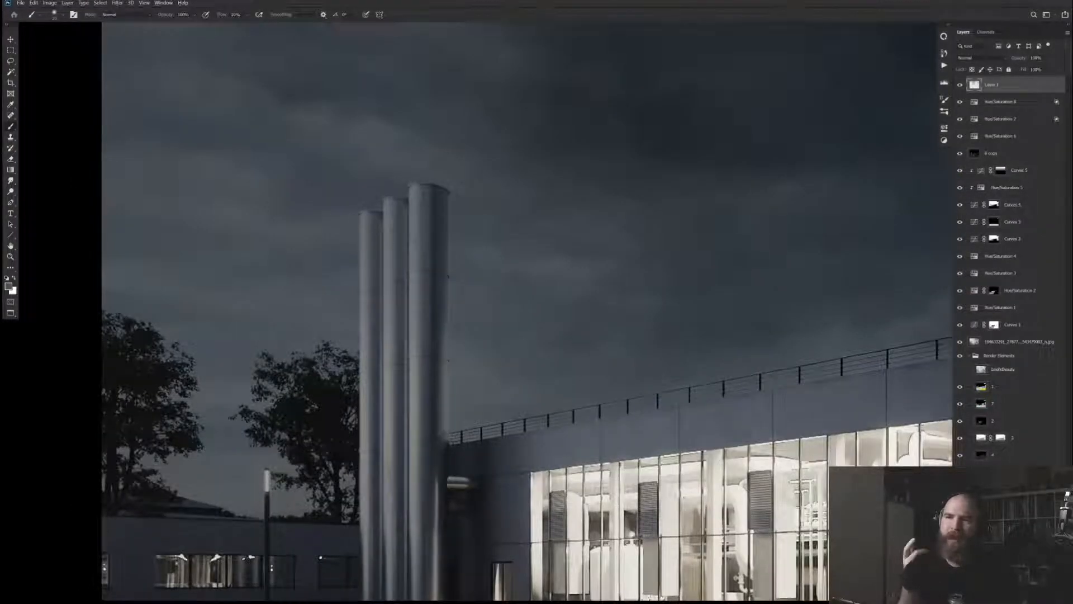
Outline the shaded side wall between the building's front corner and the rear wing with the Polygonal Lasso
{"action": "scroll", "coordinate": [448, 276], "scroll_direction": "down", "scroll_amount": 3}
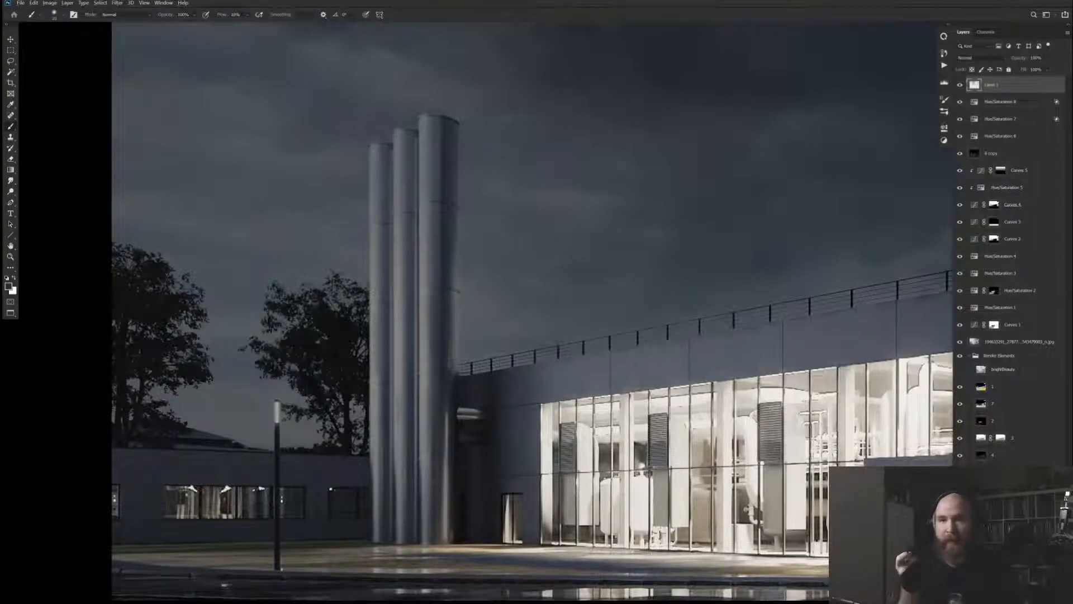
{"action": "scroll", "coordinate": [277, 265], "scroll_direction": "down", "scroll_amount": 3}
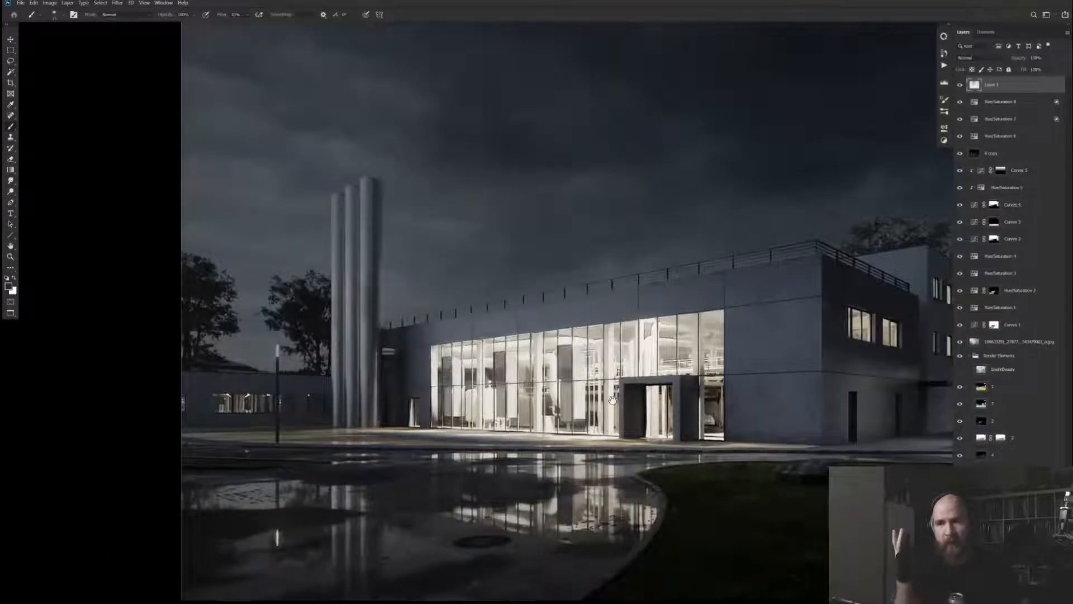
{"action": "scroll", "coordinate": [613, 399], "scroll_direction": "down", "scroll_amount": 2}
{"action": "key", "text": "l"}
{"action": "scroll", "coordinate": [698, 311], "scroll_direction": "up", "scroll_amount": 5}
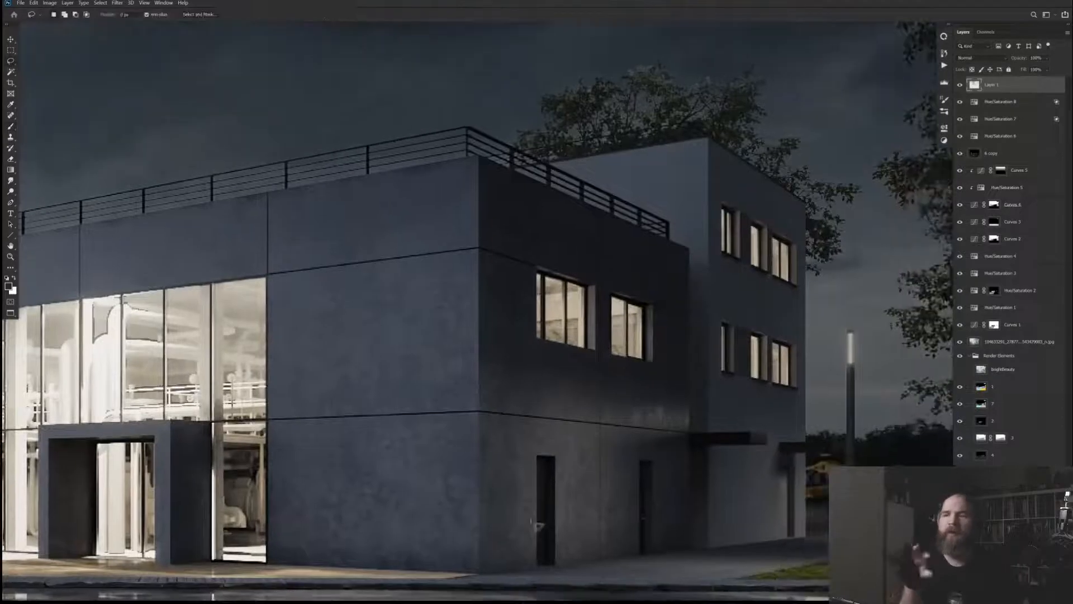
{"action": "key", "text": "shift+l"}
{"action": "left_click", "coordinate": [479, 566]}
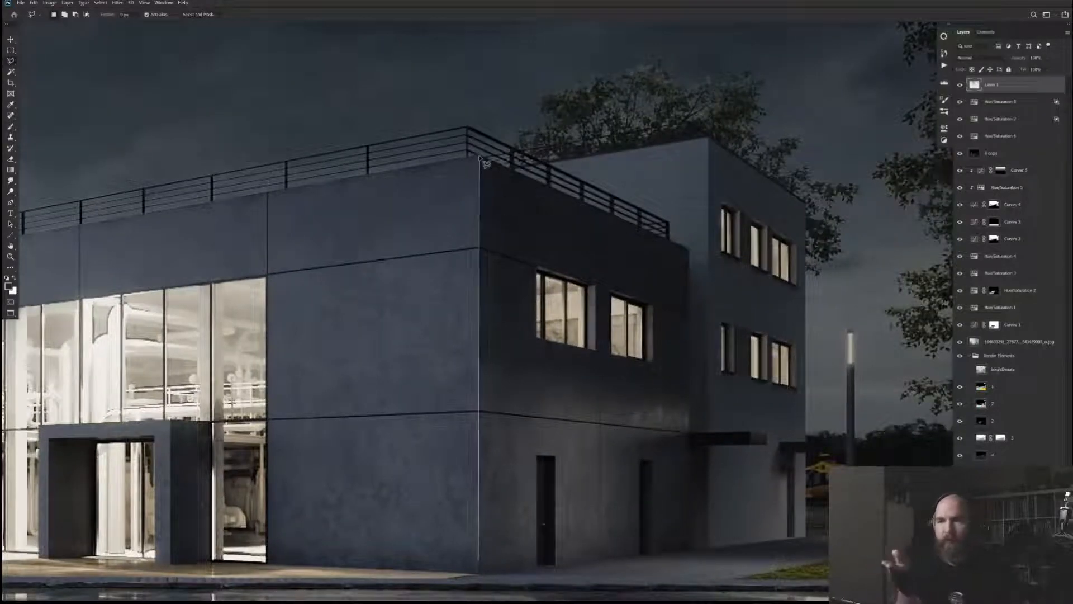
{"action": "left_click", "coordinate": [480, 156]}
{"action": "left_click", "coordinate": [689, 247]}
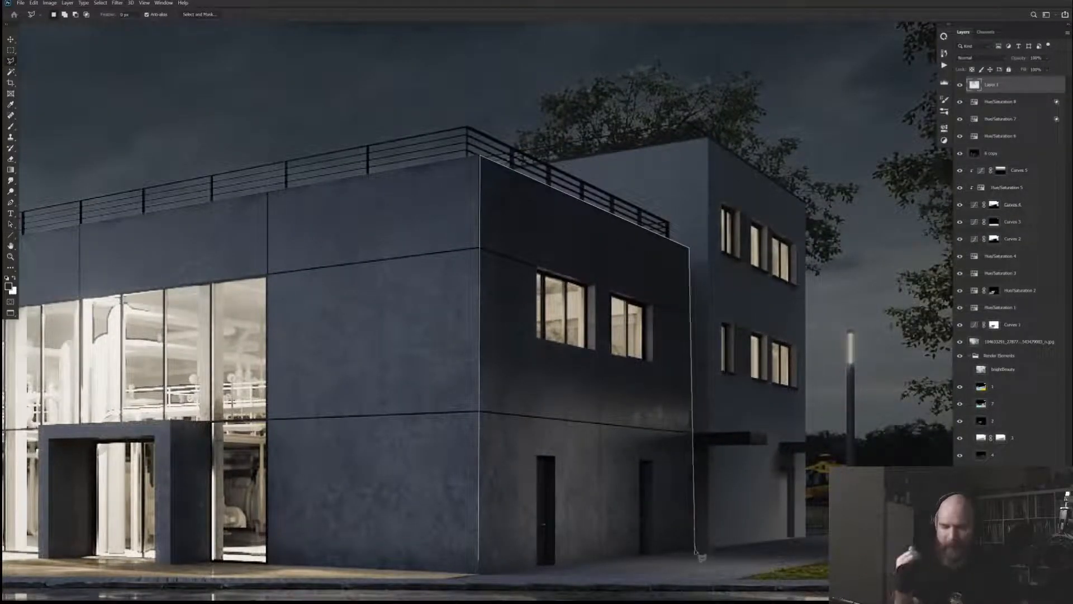
{"action": "double_click", "coordinate": [696, 554]}
Add a Curves adjustment masked to the selected side wall and raise its black point slightly
{"action": "key", "text": "ctrl+m"}
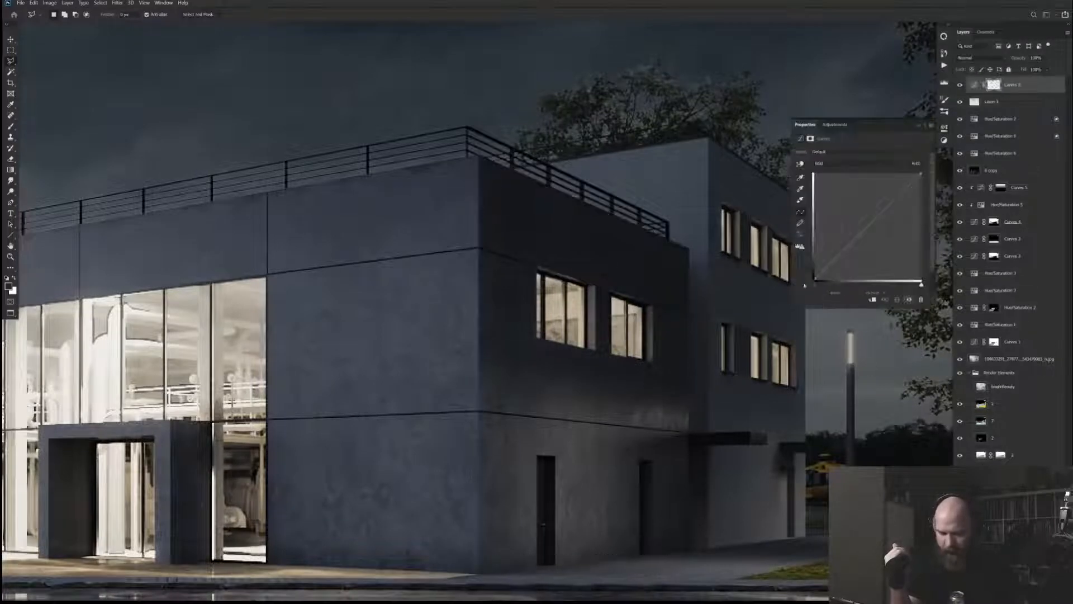
{"action": "left_click_drag", "start_coordinate": [814, 280], "coordinate": [815, 275]}
{"action": "key", "text": "ctrl+minus"}
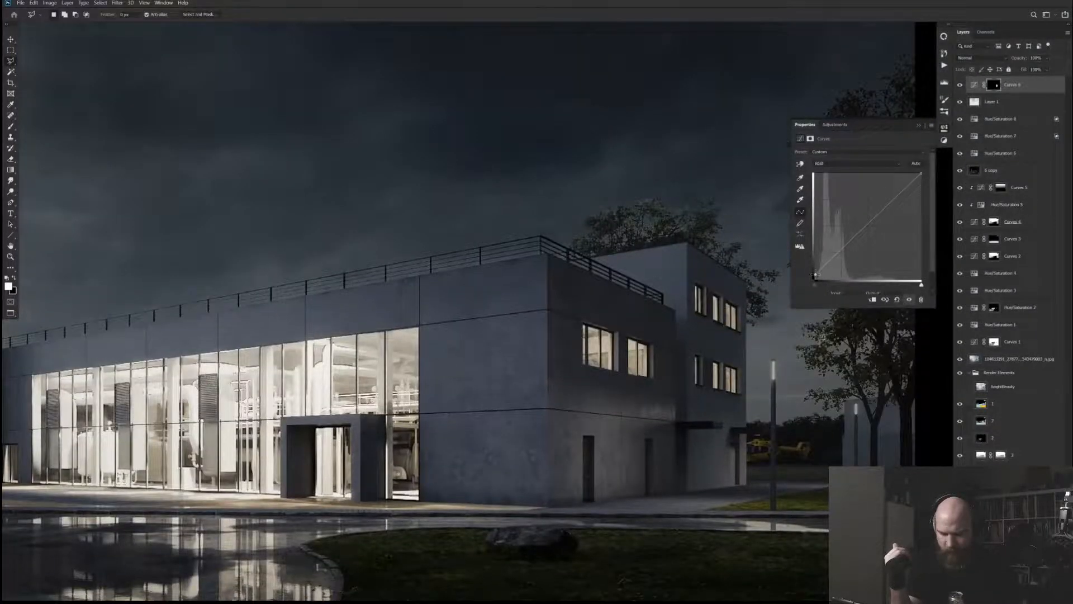
{"action": "key", "text": "b"}
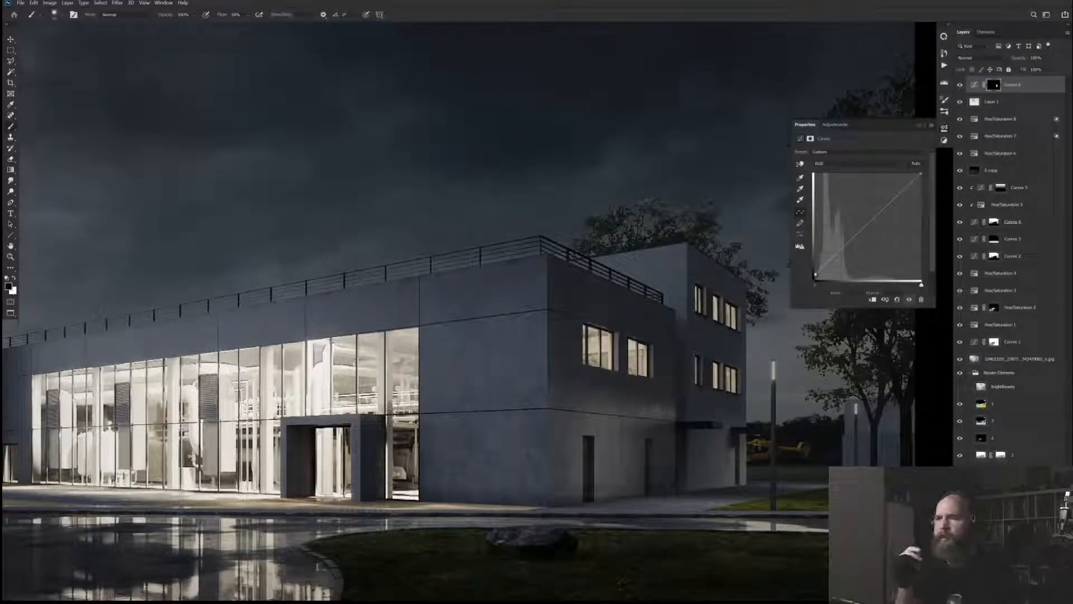
{"action": "scroll", "coordinate": [584, 360], "scroll_direction": "down", "scroll_amount": 3}
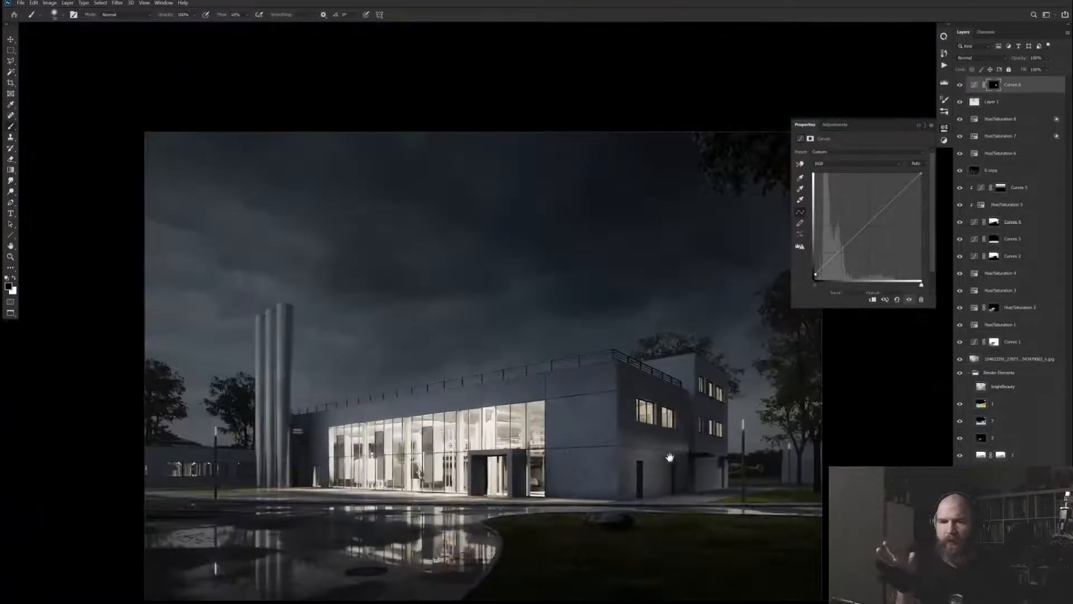
Add a Hue/Saturation adjustment clipped to the side wall's Curves layer and set its saturation to +20
{"action": "key", "text": "ctrl+u"}
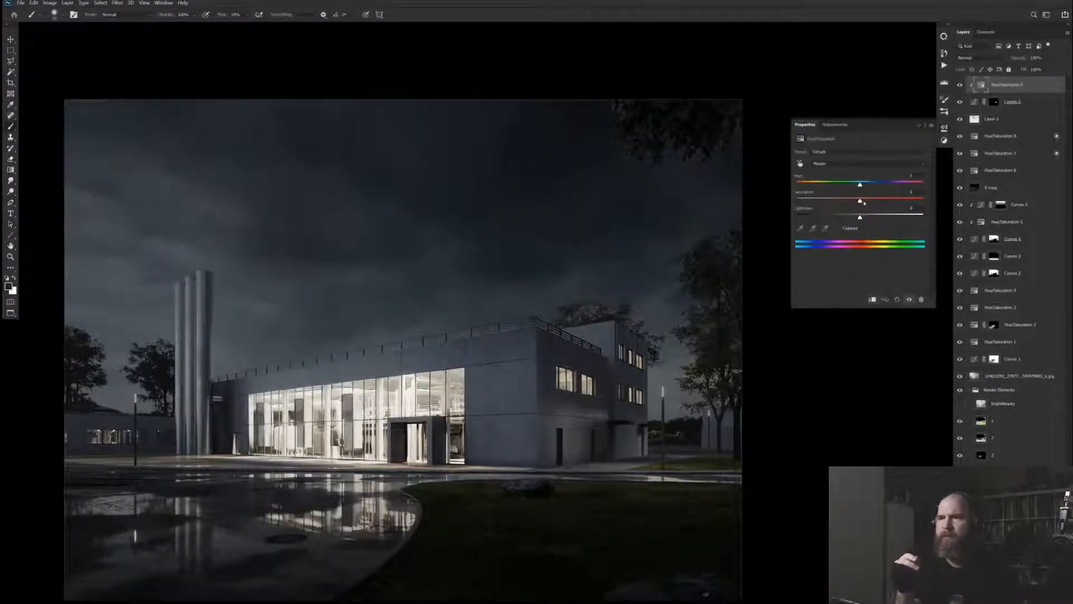
{"action": "left_click_drag", "start_coordinate": [861, 201], "coordinate": [873, 200]}
{"action": "scroll", "coordinate": [615, 409], "scroll_direction": "down", "scroll_amount": 1}
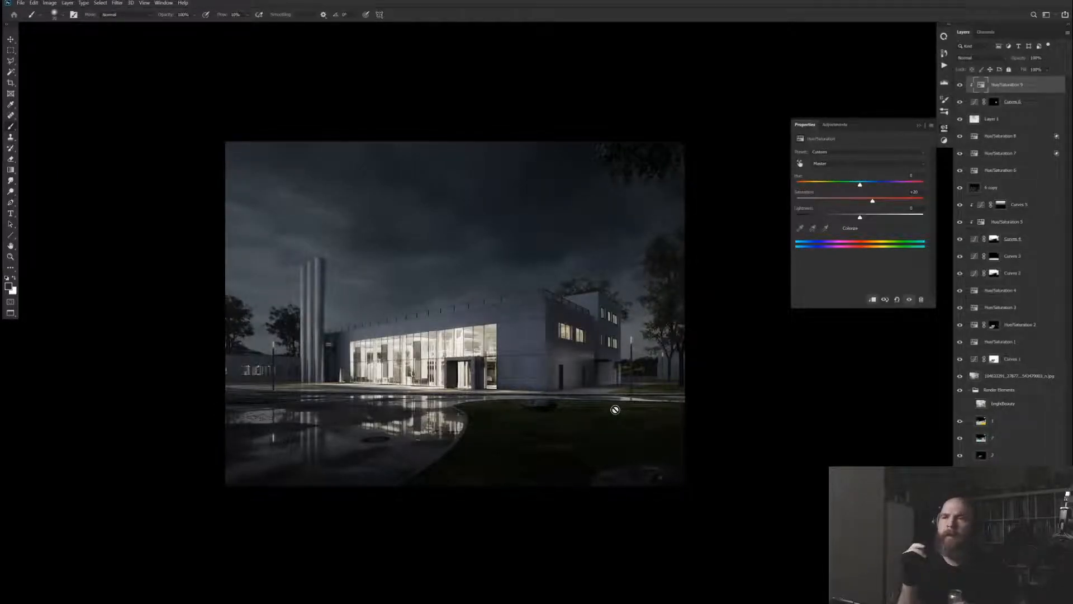
Add an unclipped Hue/Saturation adjustment on top and set the saturation of the Cyans to +25
{"action": "key", "text": "ctrl+u"}
{"action": "key", "text": "Return"}
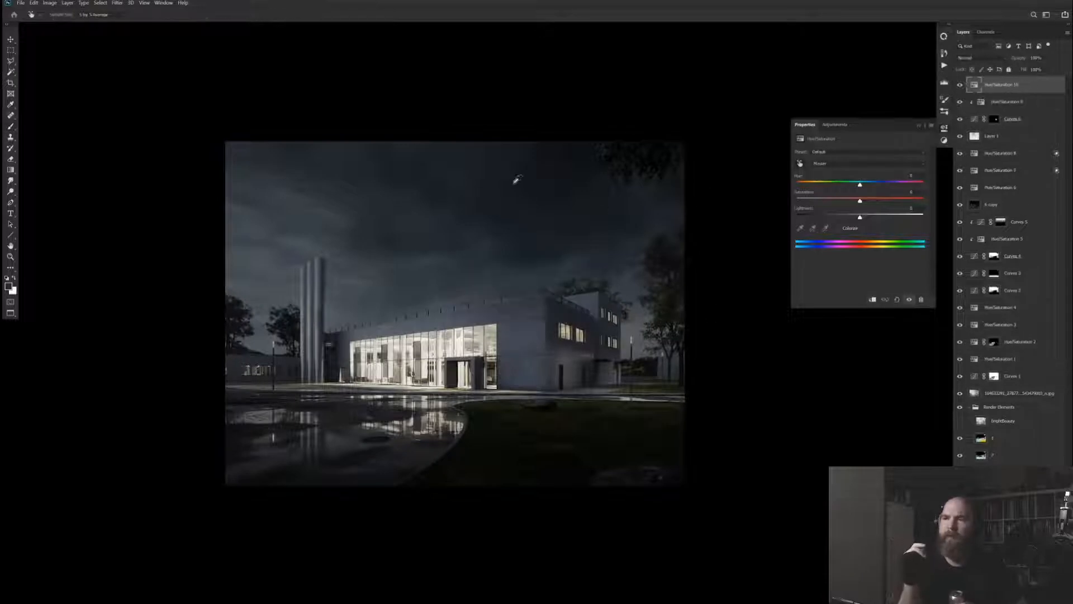
{"action": "left_click_drag", "start_coordinate": [510, 175], "coordinate": [554, 175]}
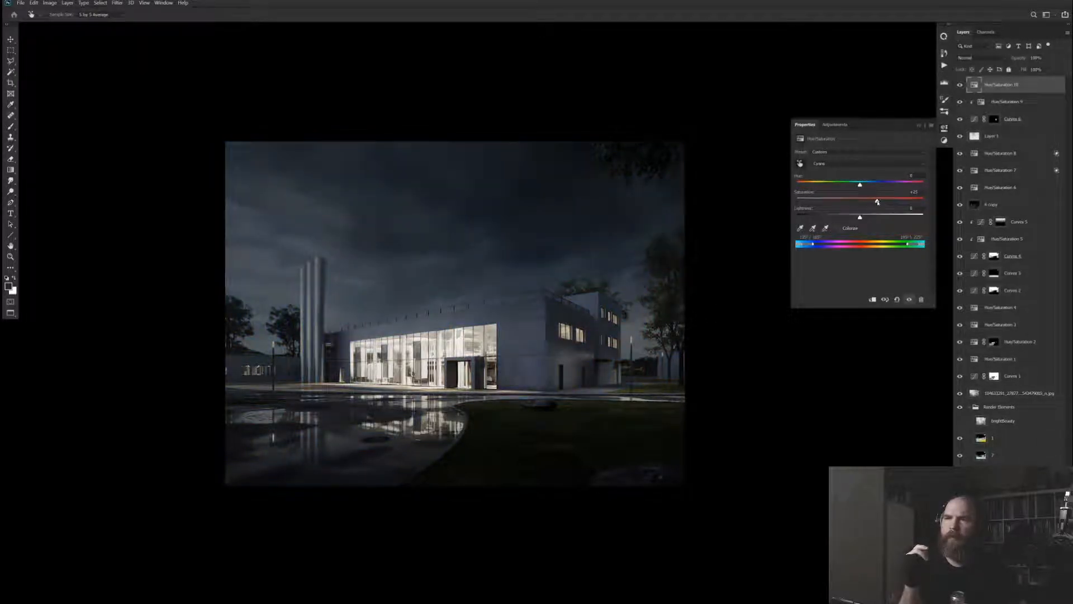
{"action": "scroll", "coordinate": [707, 336], "scroll_direction": "up", "scroll_amount": 2}
{"action": "scroll", "coordinate": [707, 336], "scroll_direction": "down", "scroll_amount": 1}
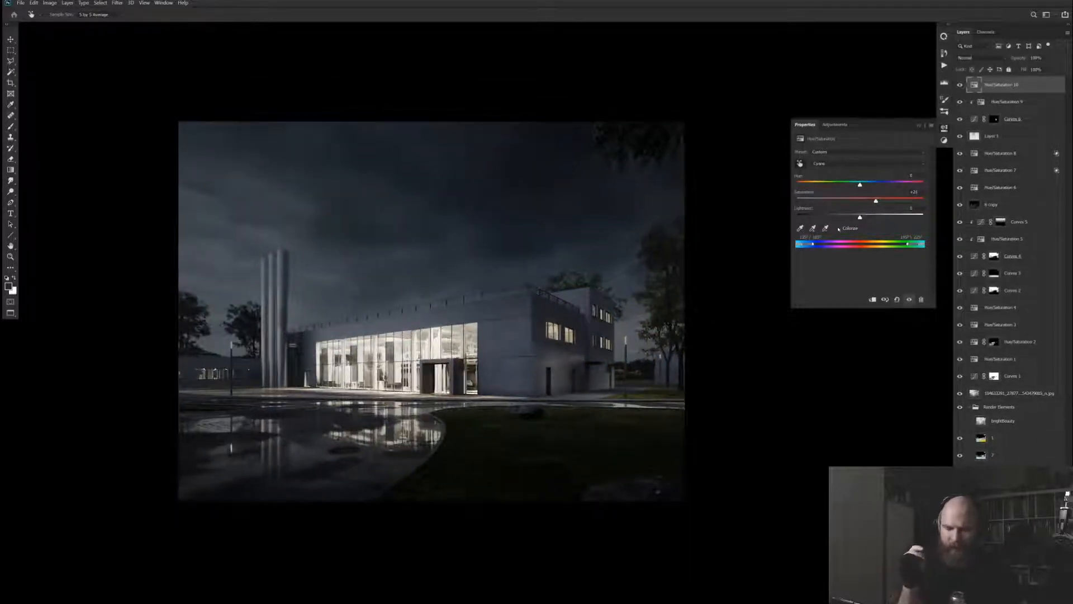
Select the building's concrete walls from the render elements and brighten their midtones with a masked Curves adjustment
{"action": "left_click_drag", "start_coordinate": [391, 336], "coordinate": [430, 316]}
{"action": "scroll", "coordinate": [436, 354], "scroll_direction": "up", "scroll_amount": 1}
{"action": "key", "text": "l"}
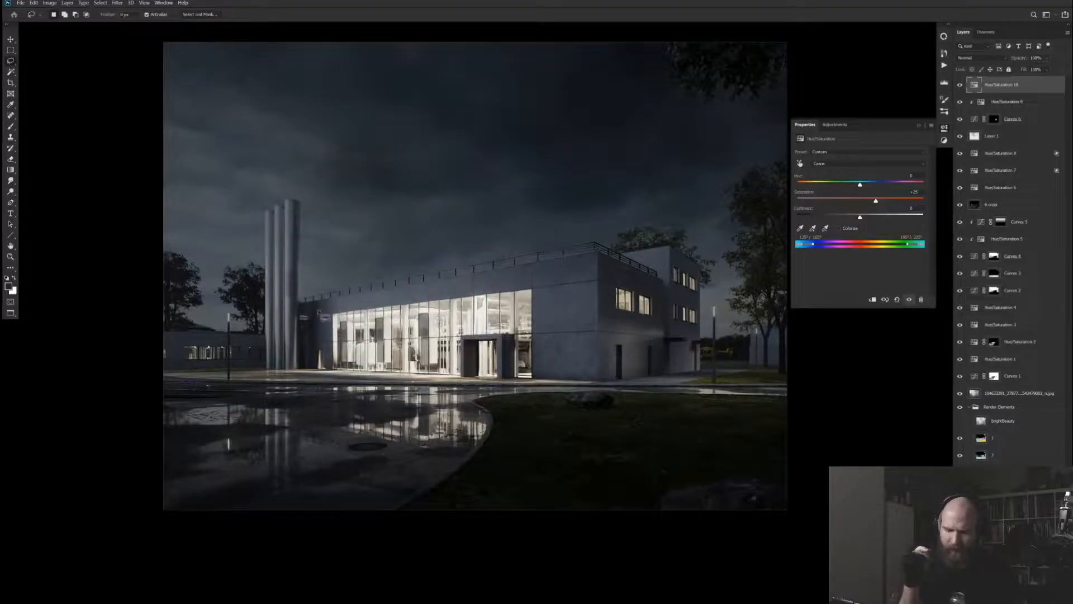
{"action": "key", "text": "shift+l"}
{"action": "left_click", "coordinate": [305, 301]}
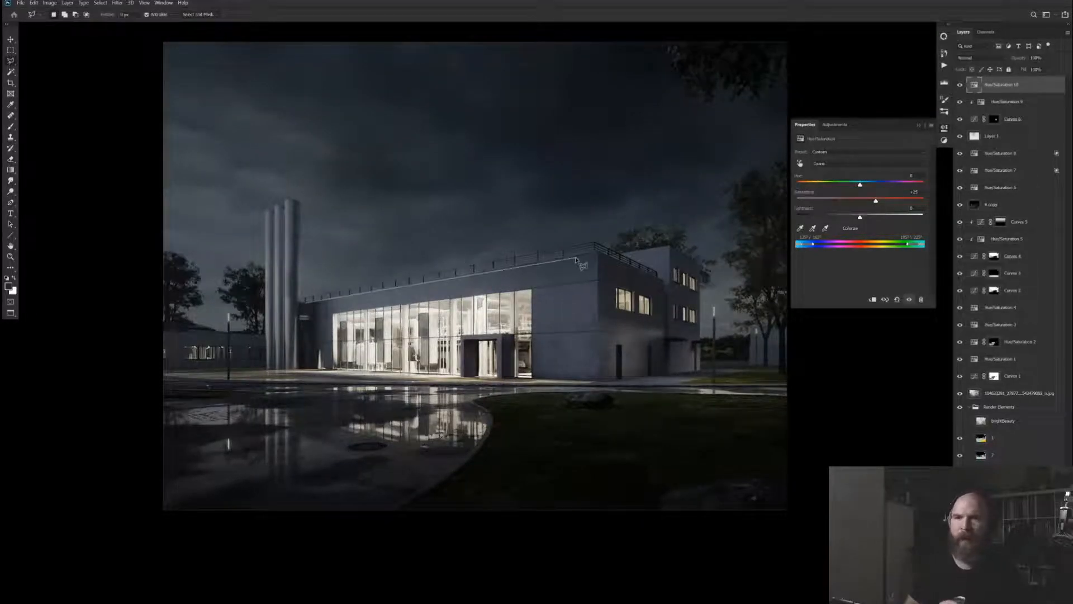
{"action": "left_click", "coordinate": [1001, 393]}
{"action": "left_click", "coordinate": [1006, 437]}
{"action": "left_click", "coordinate": [960, 438], "text": "alt"}
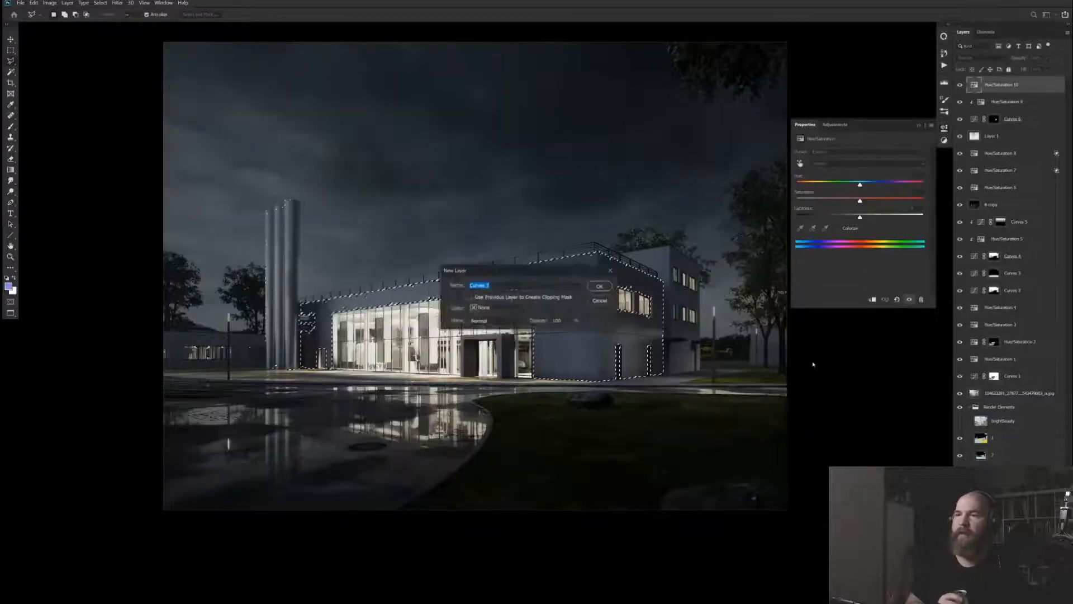
{"action": "left_click_drag", "start_coordinate": [874, 220], "coordinate": [868, 217]}
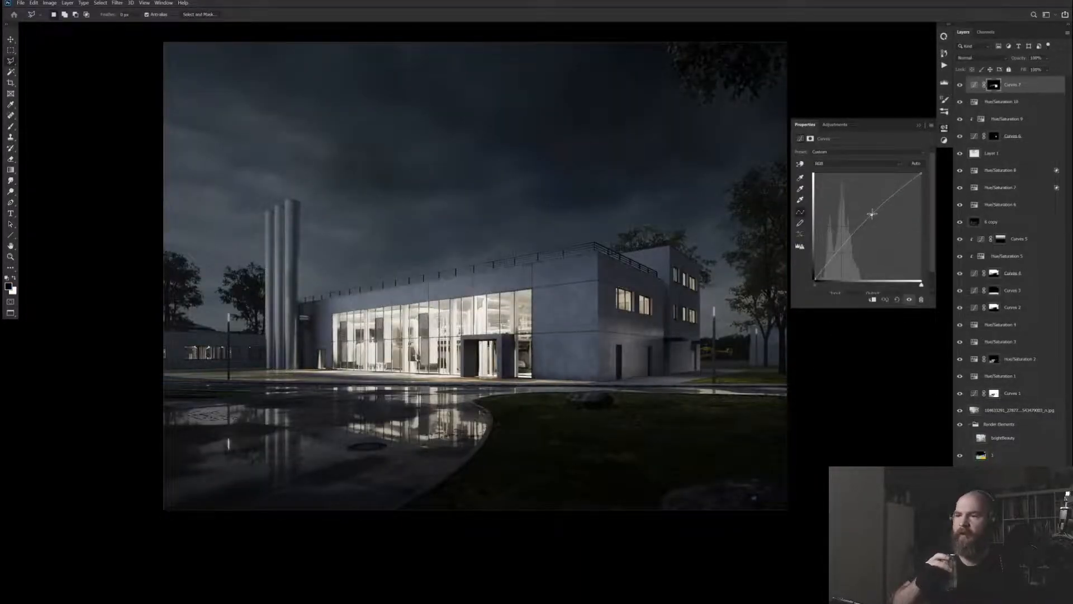
Add a Hue/Saturation adjustment clipped to Curves 7 and slightly reduce the saturation of the concrete walls
{"action": "key", "text": "F2"}
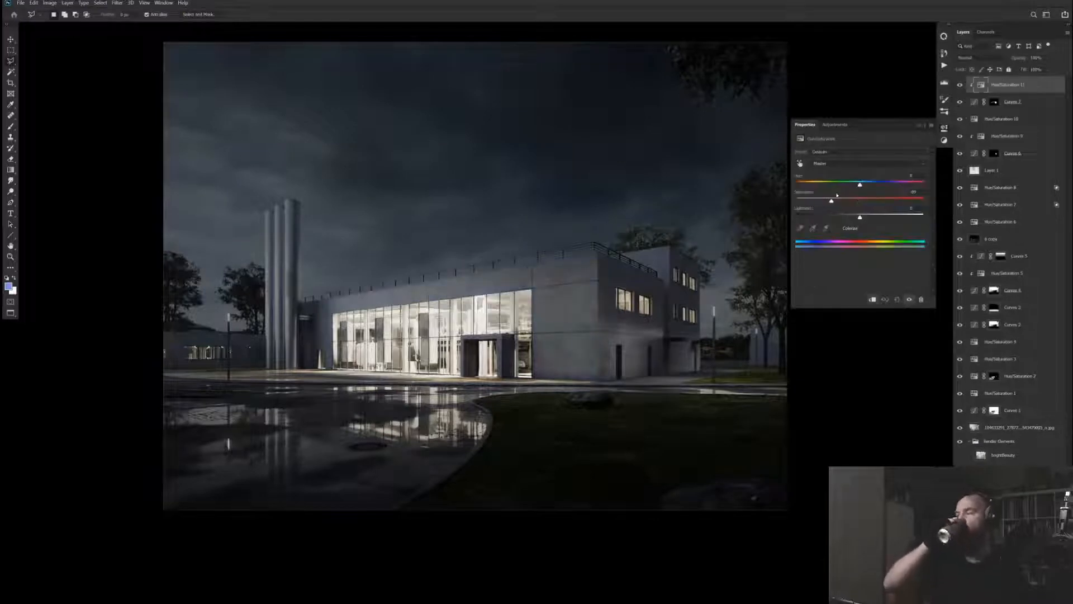
{"action": "left_click_drag", "start_coordinate": [832, 201], "coordinate": [874, 201]}
{"action": "key", "text": "alt+bracketleft"}
{"action": "key", "text": "alt+bracketright"}
{"action": "key", "text": "alt+bracketleft"}
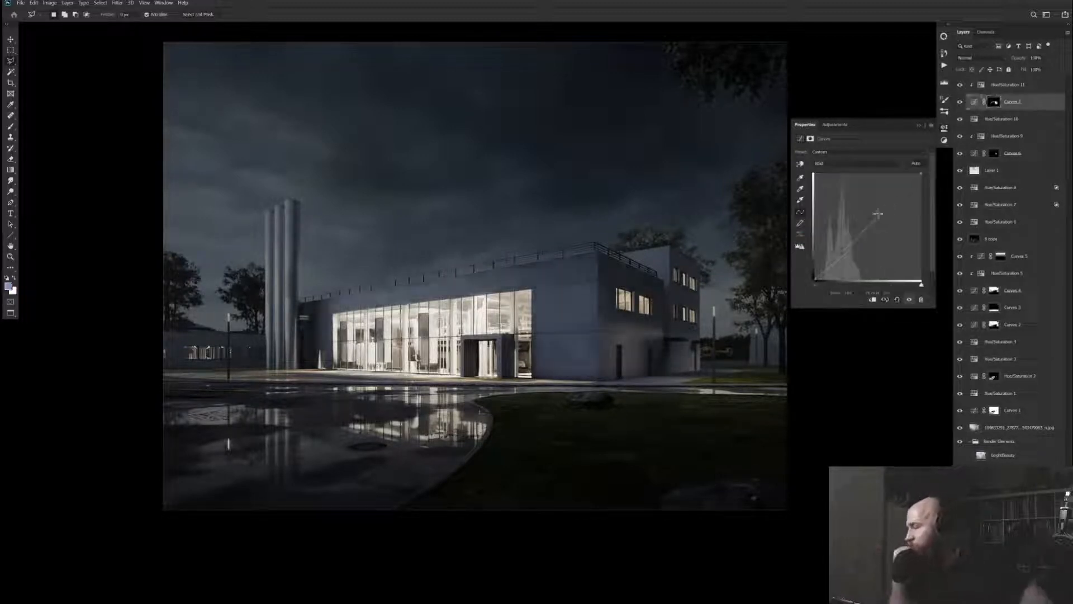
{"action": "key", "text": "alt+bracketright"}
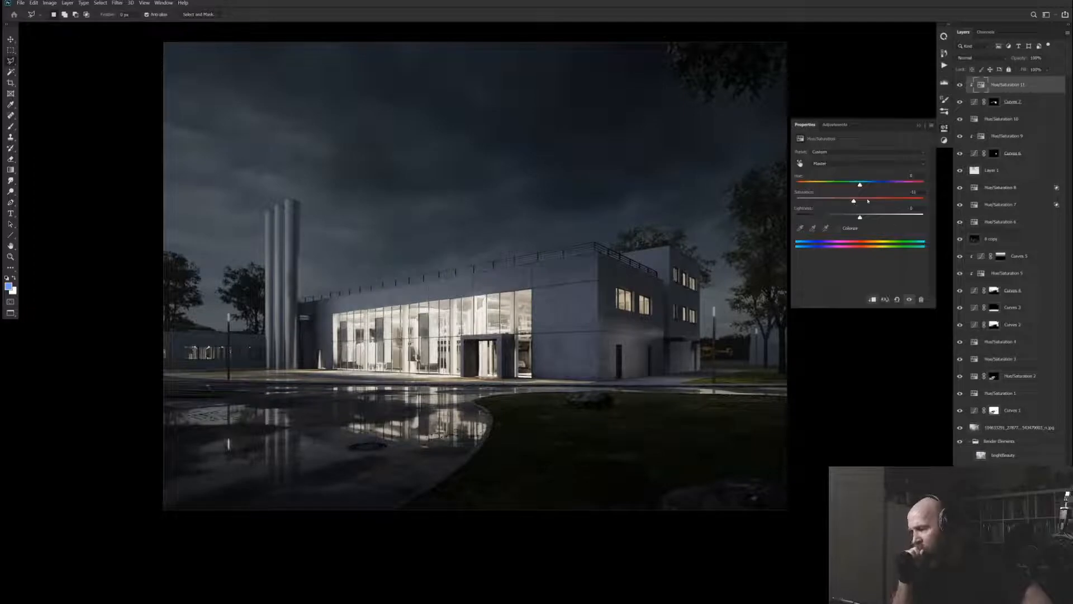
Check the Curves 7 mask, and add a new layer on top with that mask inverted to protect the walls
{"action": "key", "text": "alt+bracketleft"}
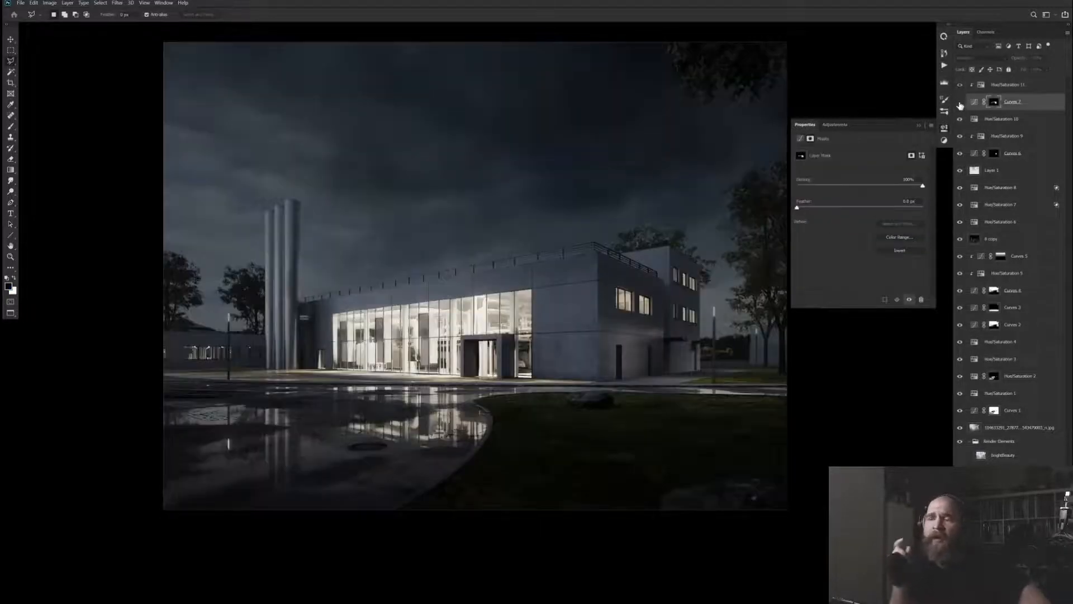
{"action": "left_click", "coordinate": [995, 103], "text": "alt"}
{"action": "left_click", "coordinate": [995, 104], "text": "alt"}
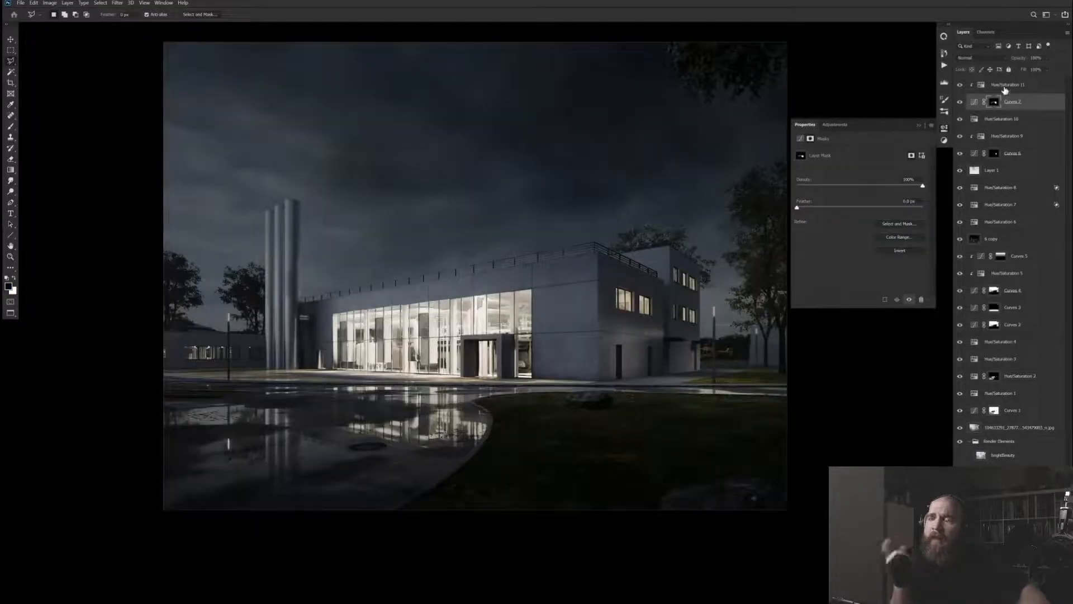
{"action": "left_click", "coordinate": [1007, 89]}
{"action": "key", "text": "Return"}
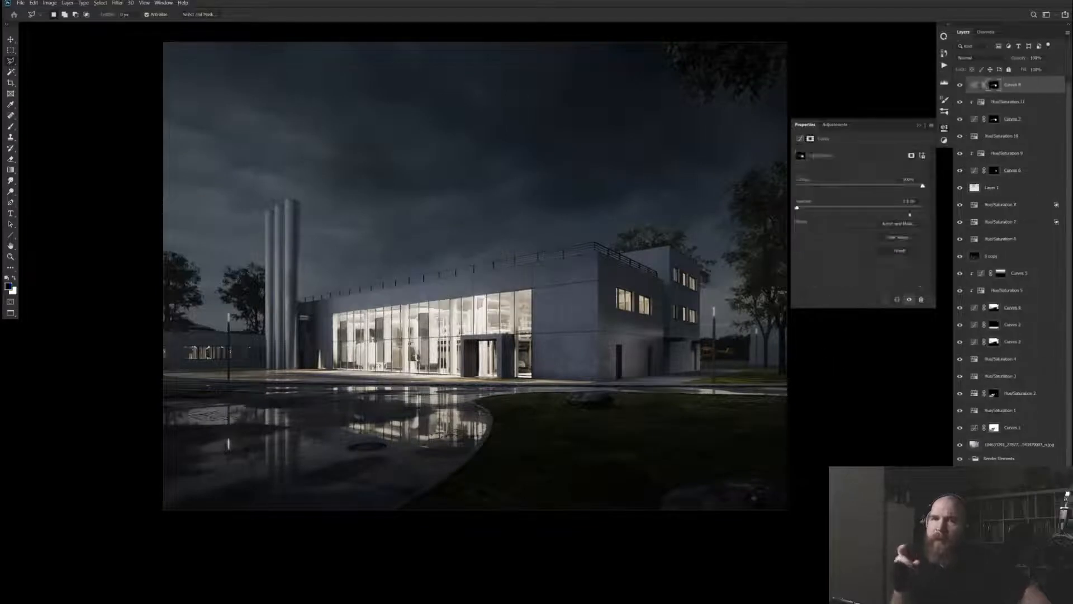
{"action": "left_click", "coordinate": [974, 85]}
{"action": "key", "text": "ctrl+z"}
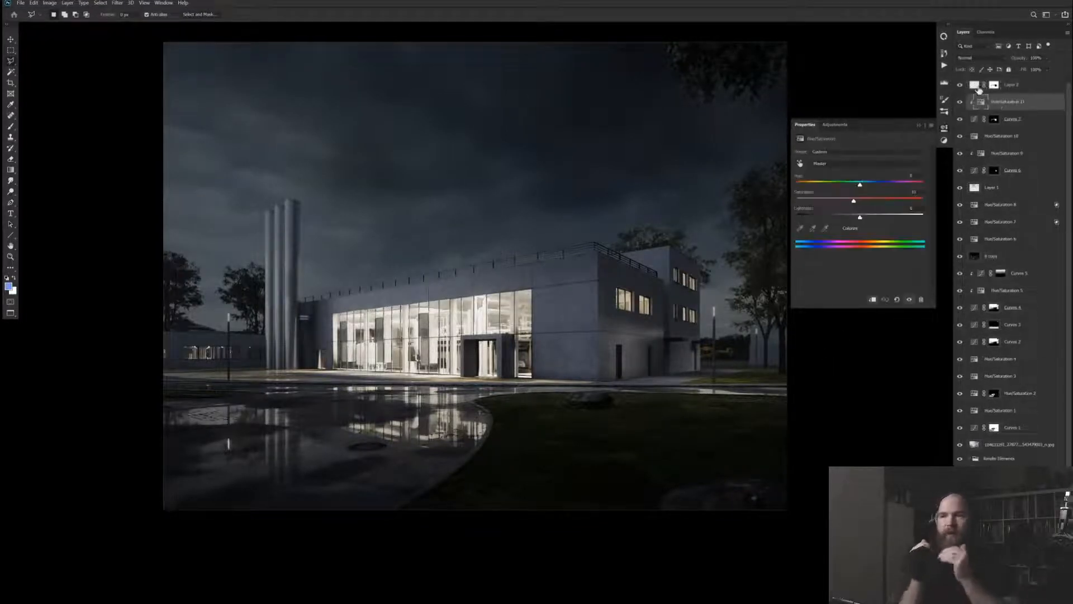
{"action": "left_click", "coordinate": [979, 92]}
{"action": "left_click", "coordinate": [995, 85]}
Choose another brush preset and paint dark sky tones over the railing along the front roof edge
{"action": "key", "text": "b"}
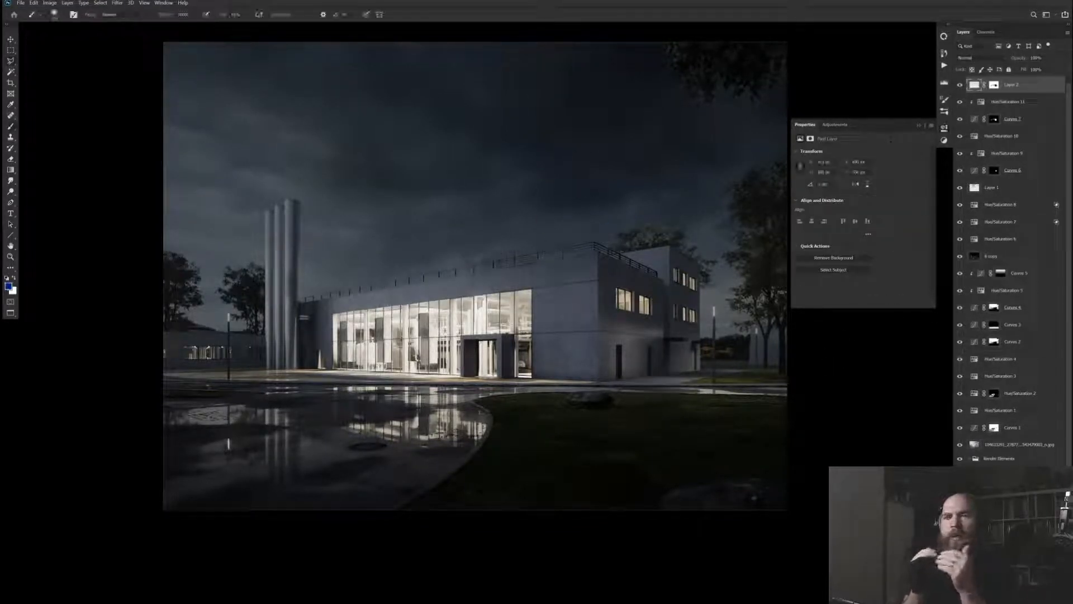
{"action": "right_click", "coordinate": [476, 254]}
{"action": "double_click", "coordinate": [609, 378]}
{"action": "left_click_drag", "start_coordinate": [487, 304], "coordinate": [335, 324]}
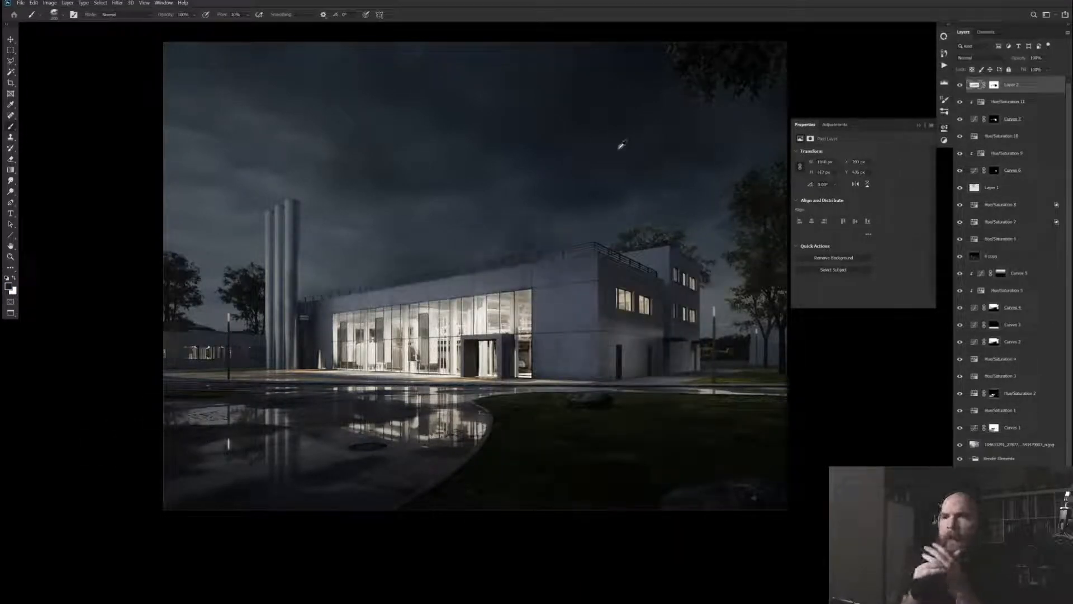
{"action": "left_click_drag", "start_coordinate": [620, 122], "coordinate": [503, 298]}
Pick dark blue tones, resampling from the sky, and paint them softly over the upper clouds above the building
{"action": "key", "text": "F6"}
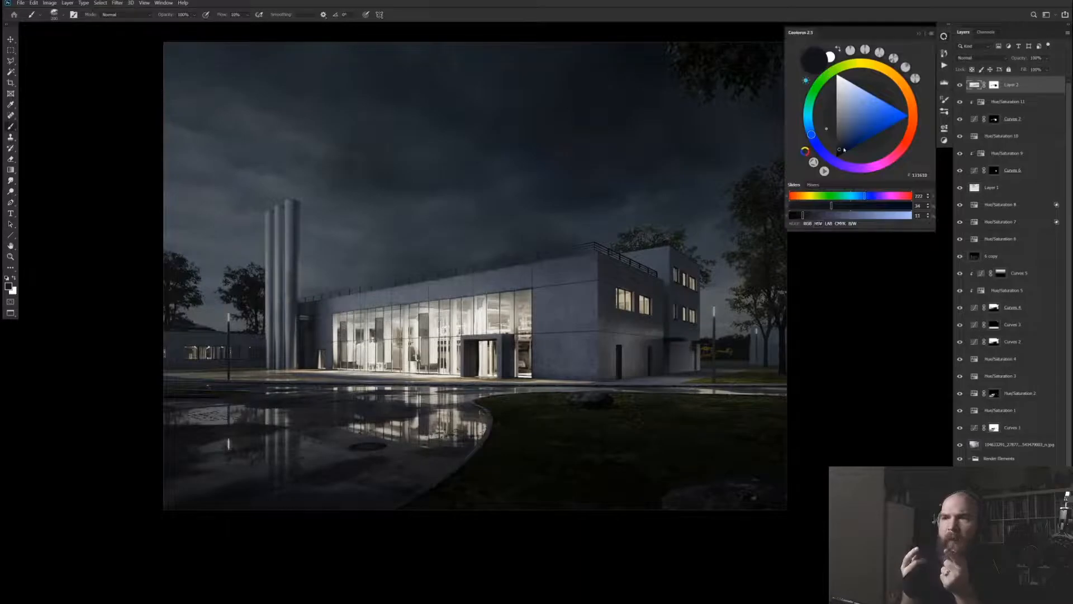
{"action": "left_click", "coordinate": [842, 150]}
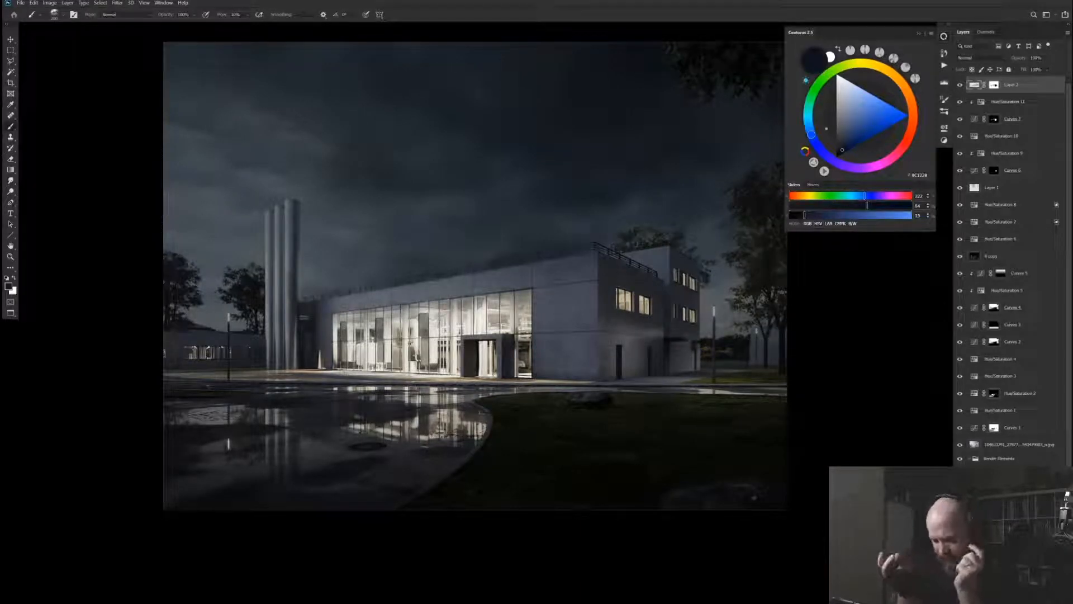
{"action": "left_click", "coordinate": [413, 159], "text": "alt"}
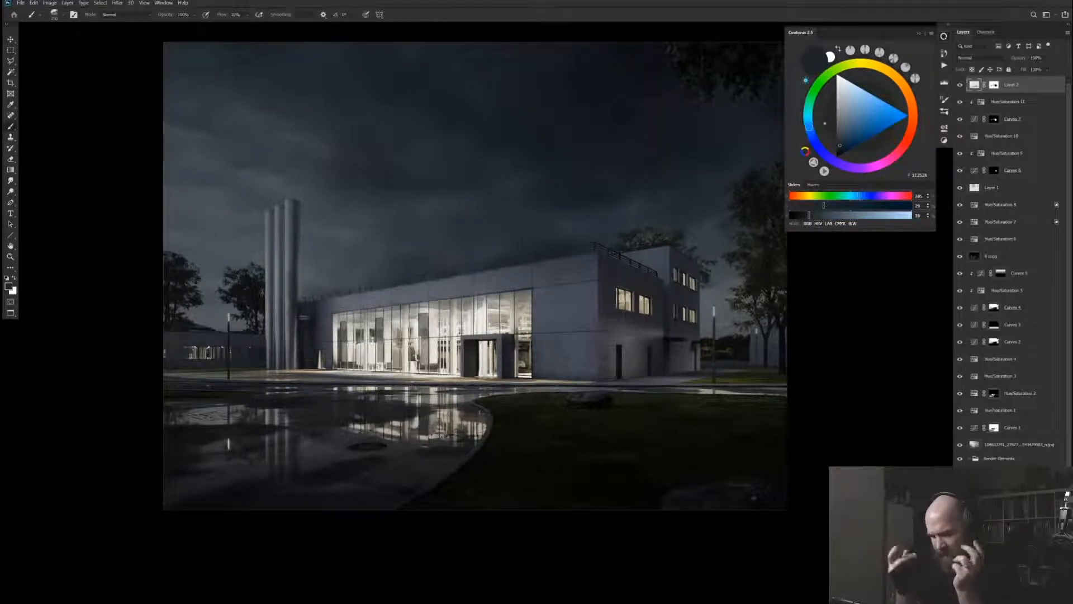
{"action": "left_click", "coordinate": [484, 98], "text": "alt"}
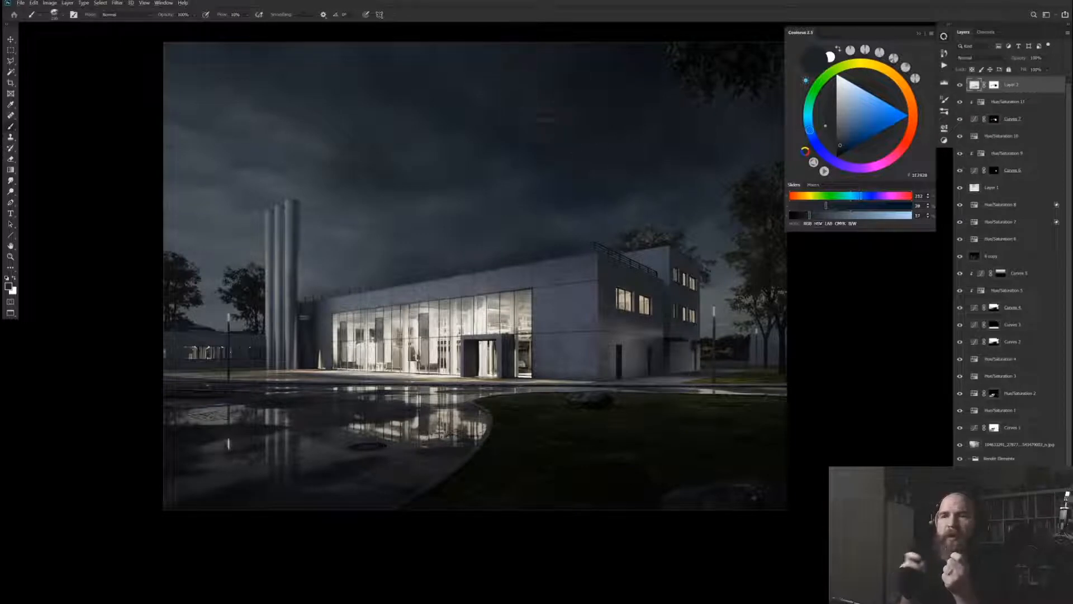
{"action": "left_click", "coordinate": [590, 89], "text": "alt"}
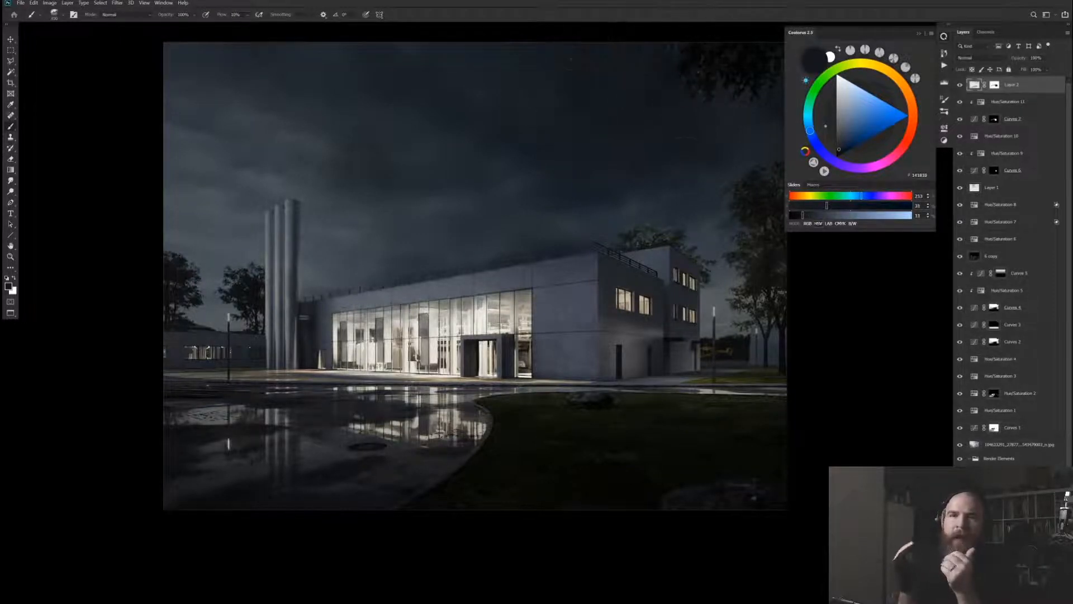
{"action": "left_click_drag", "start_coordinate": [719, 156], "coordinate": [519, 152]}
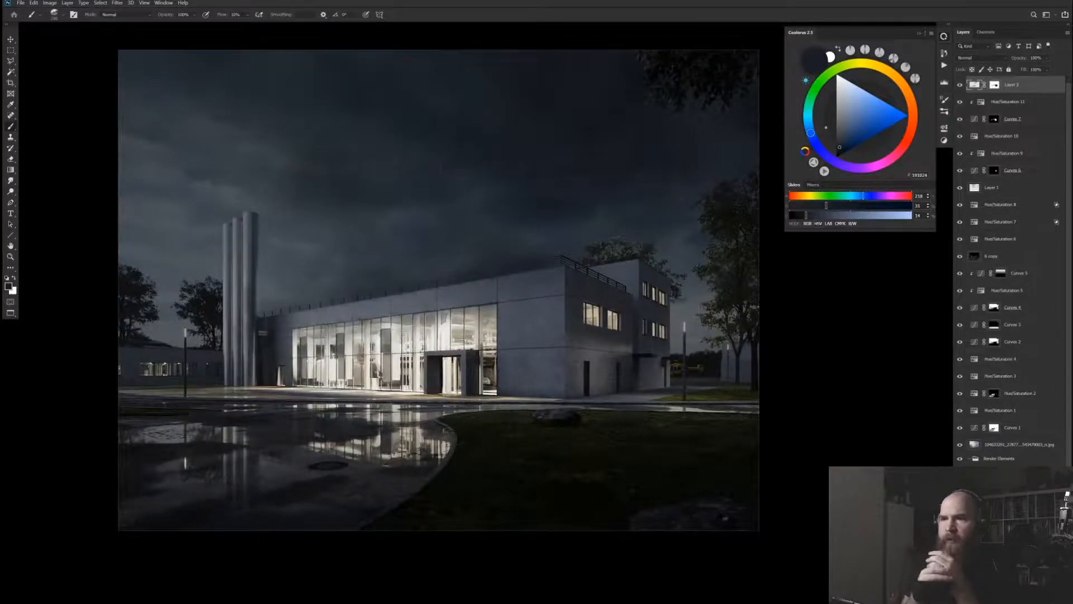
Continue blending resampled sky tones across the upper sky and toward the overhanging branches on Layer 2
{"action": "left_click", "coordinate": [521, 119], "text": "alt"}
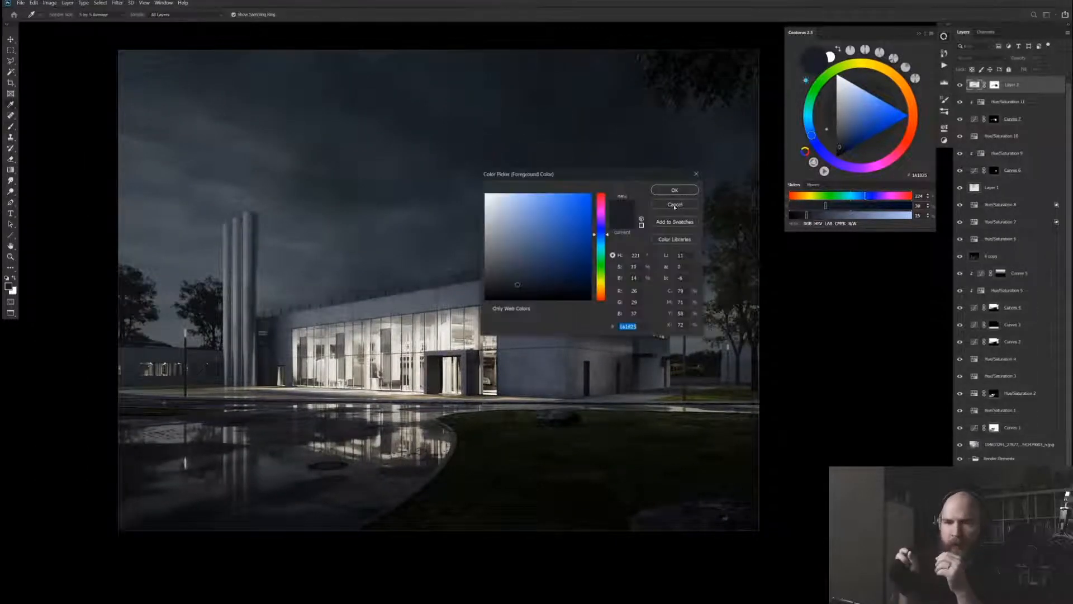
{"action": "left_click", "coordinate": [517, 110], "text": "alt"}
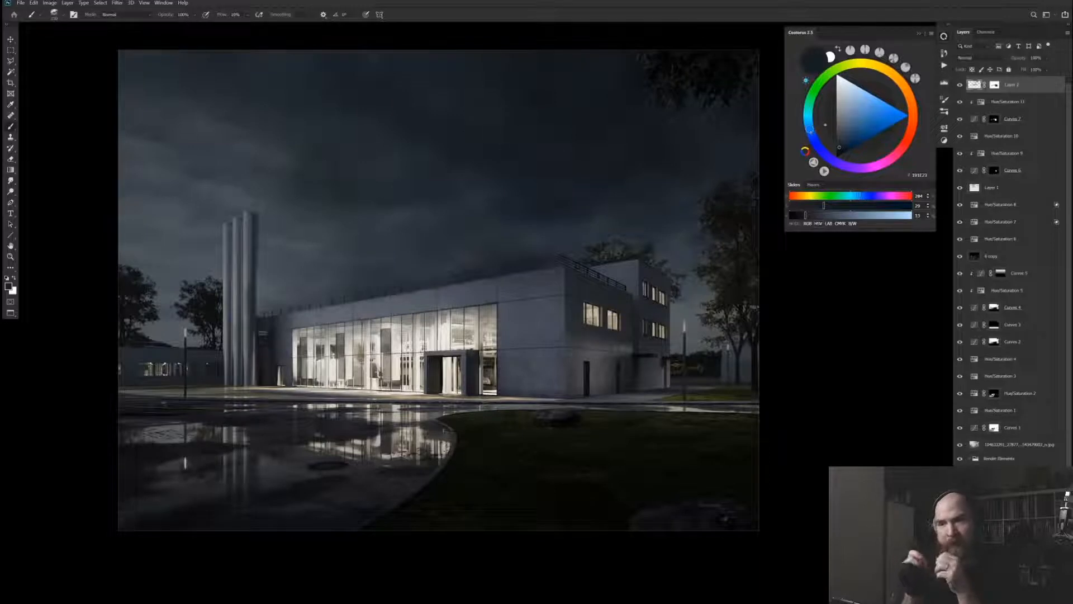
{"action": "left_click", "coordinate": [559, 73], "text": "alt"}
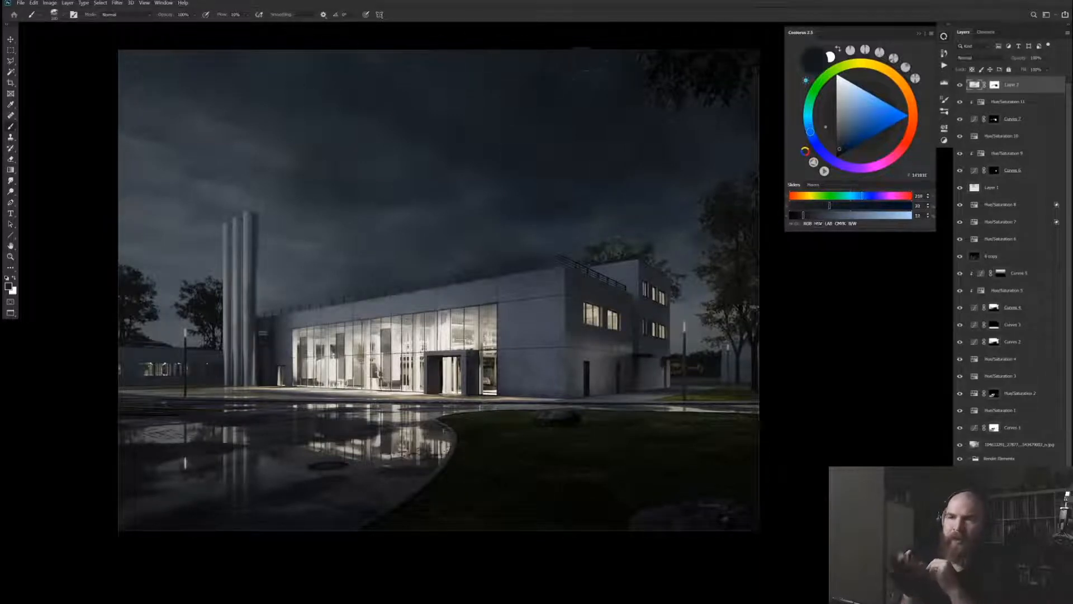
{"action": "left_click", "coordinate": [617, 190], "text": "alt"}
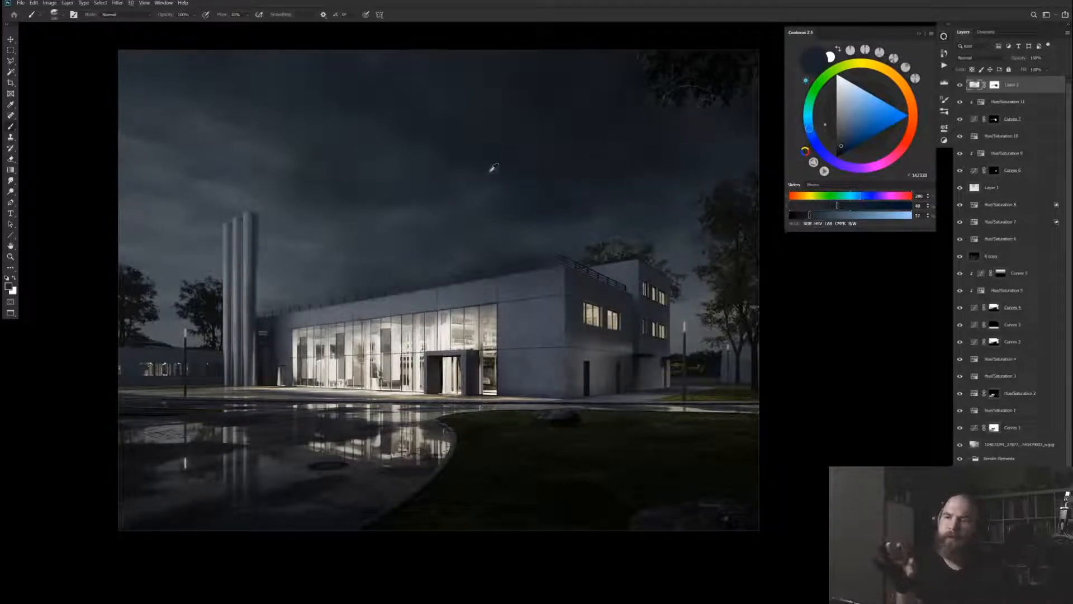
{"action": "left_click", "coordinate": [667, 98], "text": "alt"}
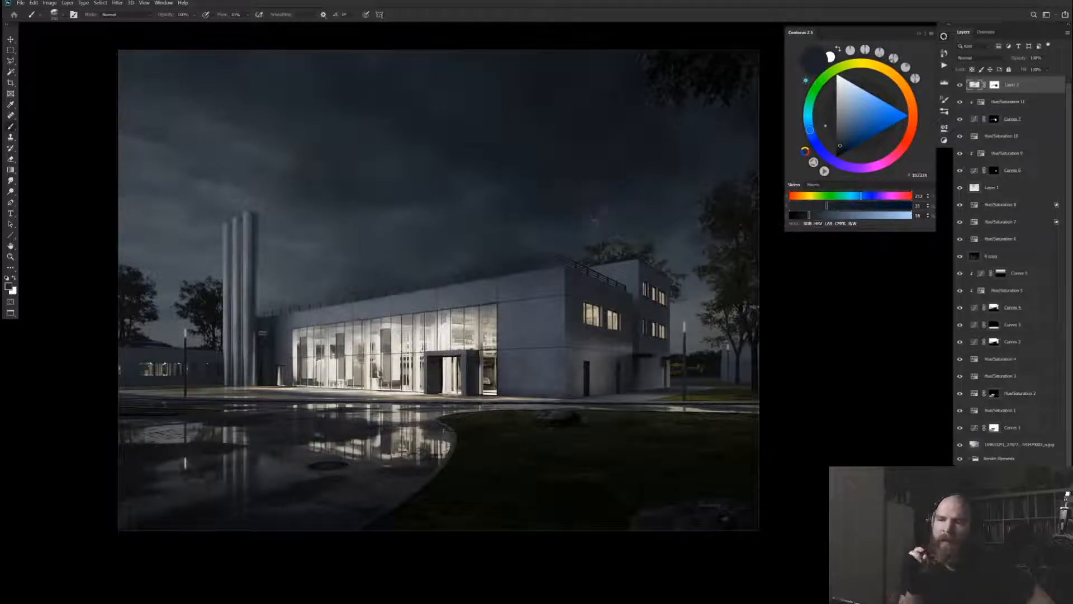
{"action": "key", "text": "F6"}
Add a Hue/Saturation adjustment on top of the stack, hide it, and return to painting on Layer 2
{"action": "key", "text": "F7"}
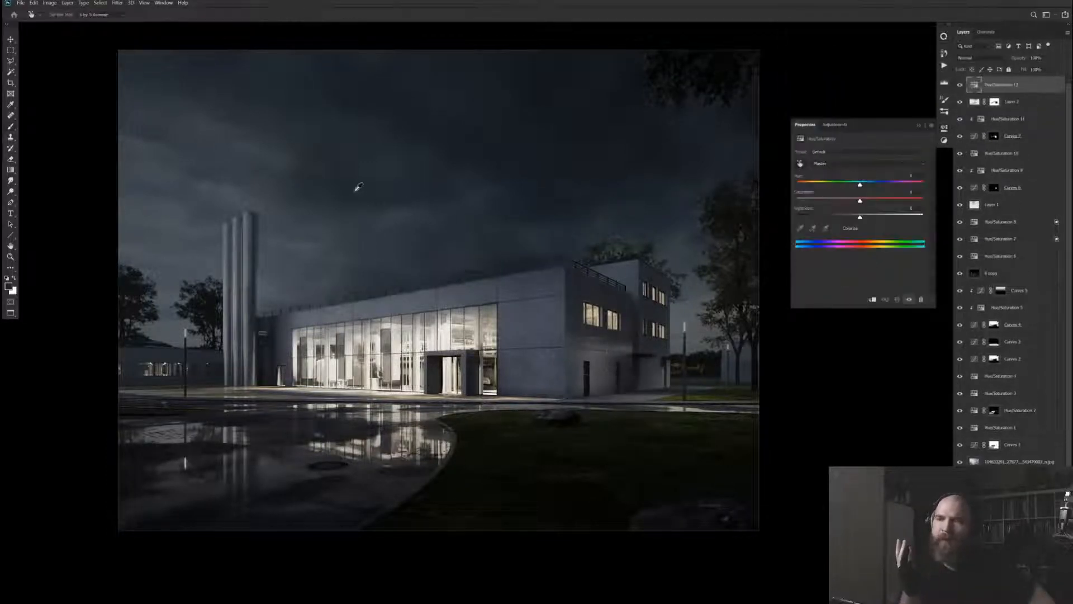
{"action": "left_click", "coordinate": [909, 299]}
{"action": "key", "text": "b"}
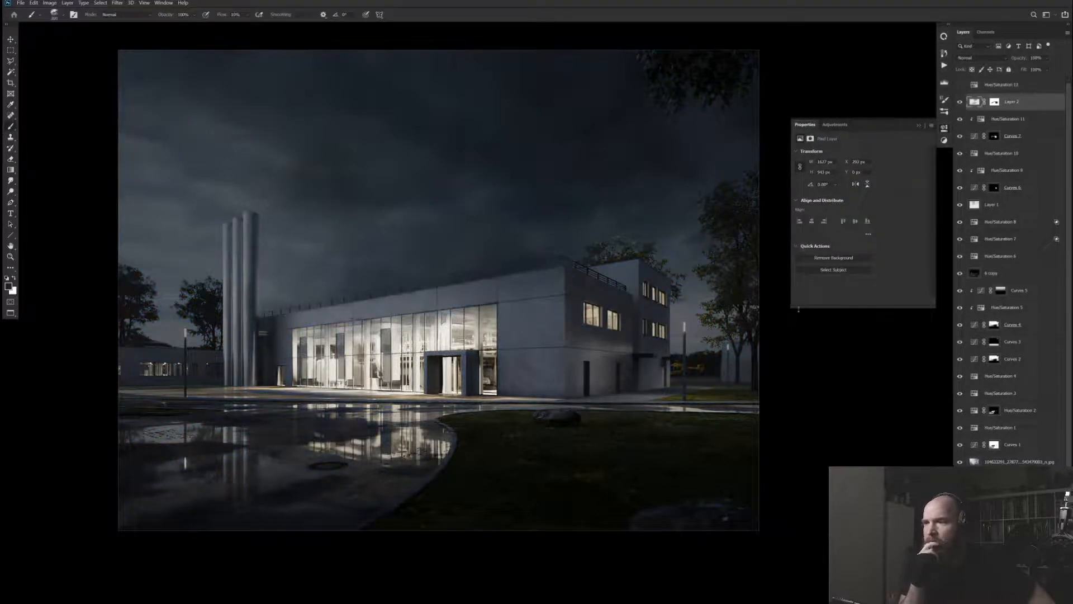
Add a new layer above Layer 2 in Color blend mode and paint muted blue tones over the sky
{"action": "key", "text": "ctrl+shift+alt+n"}
{"action": "left_click", "coordinate": [981, 57]}
{"action": "left_click", "coordinate": [984, 255]}
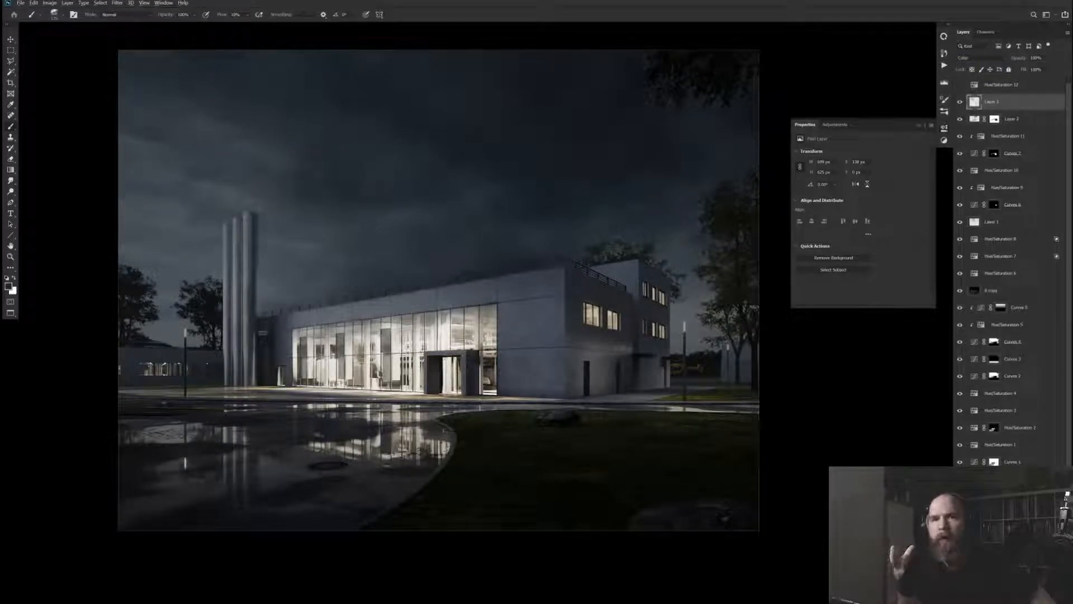
{"action": "left_click", "coordinate": [475, 132]}
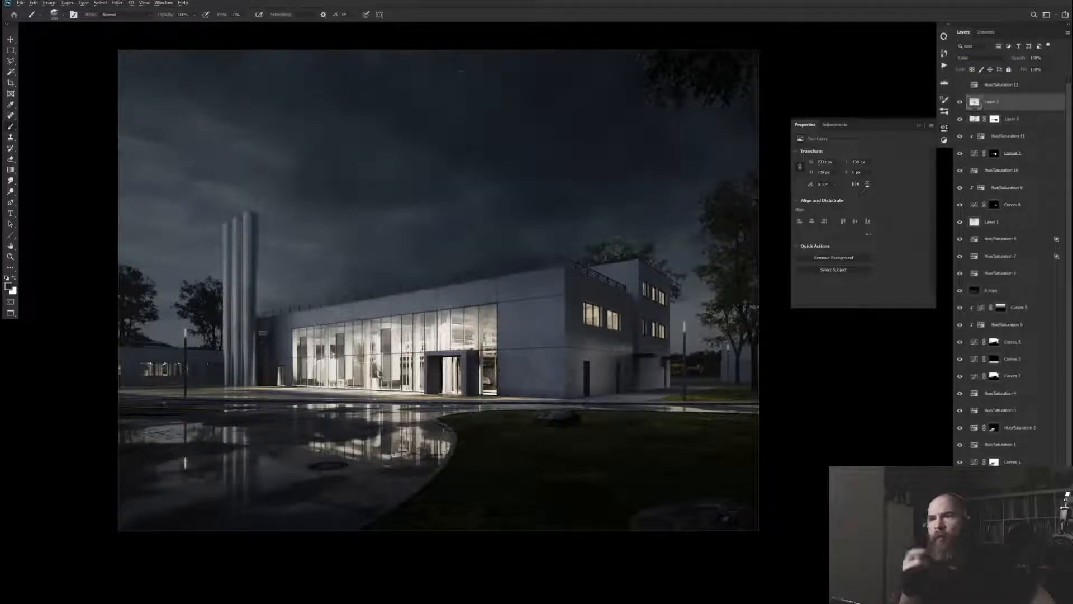
{"action": "left_click_drag", "start_coordinate": [591, 156], "coordinate": [506, 359]}
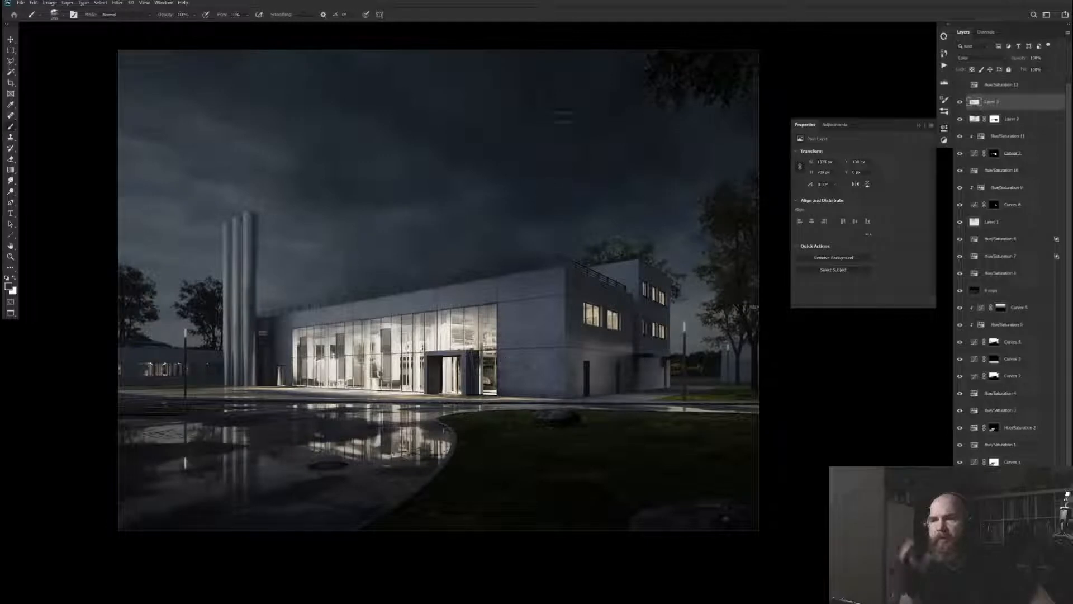
Lasso the area around the lit glass facade and add a masked Curves adjustment that darkens the image around the building
{"action": "key", "text": "l"}
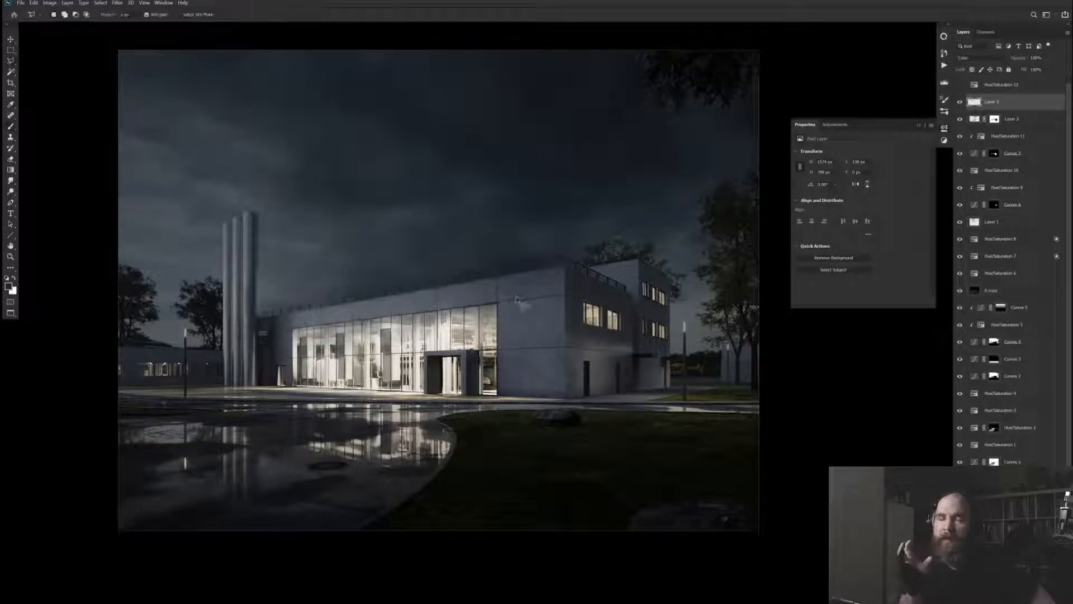
{"action": "mouse_move", "coordinate": [506, 293]}
{"action": "left_mouse_down"}
{"action": "mouse_move", "coordinate": [523, 341]}
{"action": "mouse_move", "coordinate": [388, 398]}
{"action": "mouse_move", "coordinate": [277, 339]}
{"action": "mouse_move", "coordinate": [302, 316]}
{"action": "left_mouse_up"}
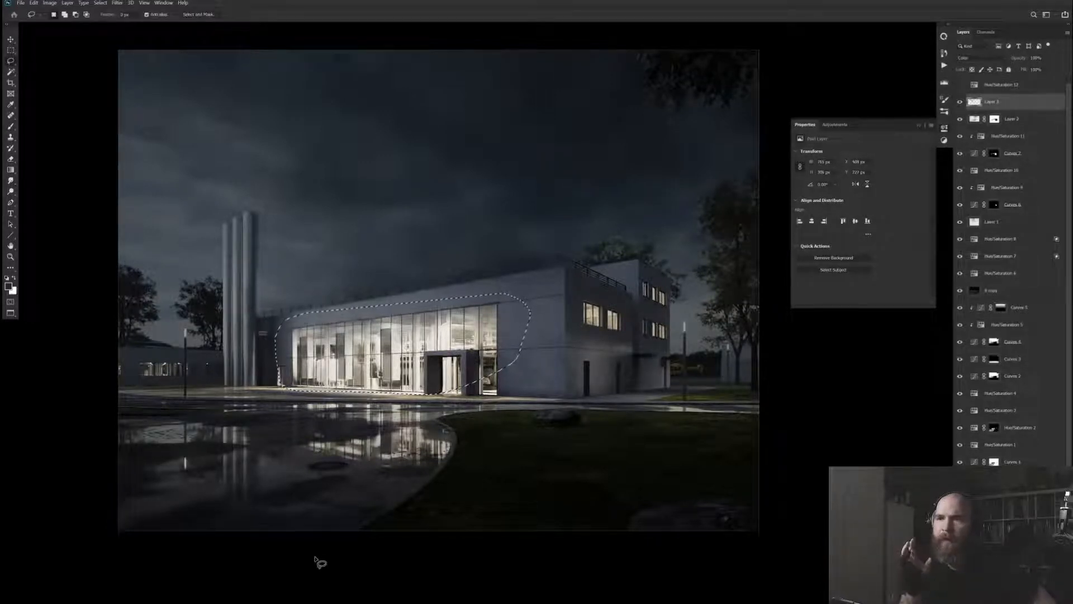
{"action": "key", "text": "alt+bracketleft"}
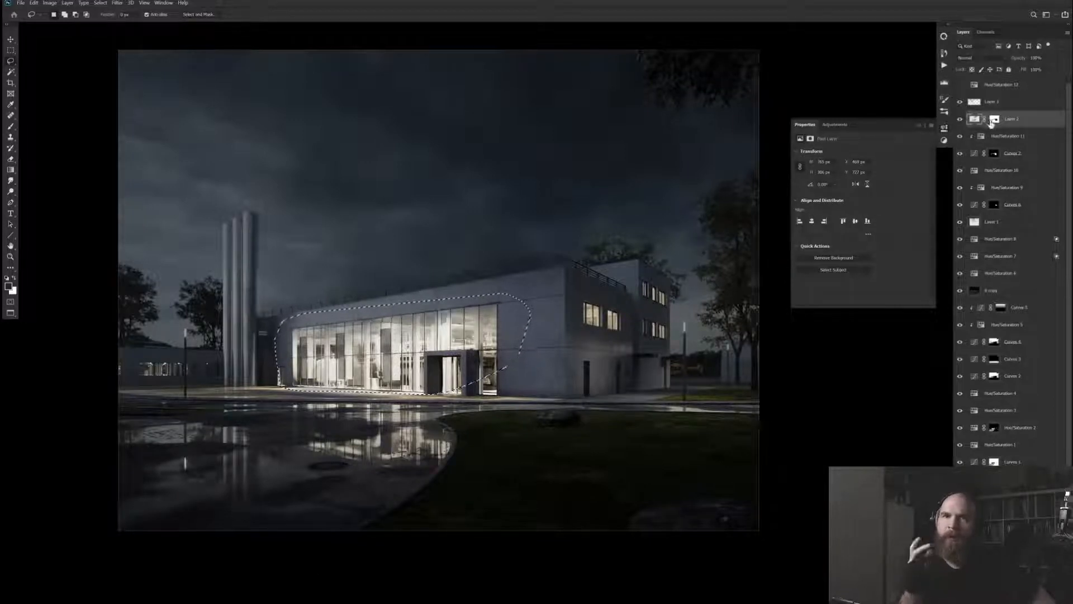
{"action": "mouse_move", "coordinate": [425, 299]}
{"action": "left_mouse_down"}
{"action": "mouse_move", "coordinate": [542, 373]}
{"action": "mouse_move", "coordinate": [313, 414]}
{"action": "mouse_move", "coordinate": [284, 336]}
{"action": "mouse_move", "coordinate": [277, 391]}
{"action": "left_mouse_up"}
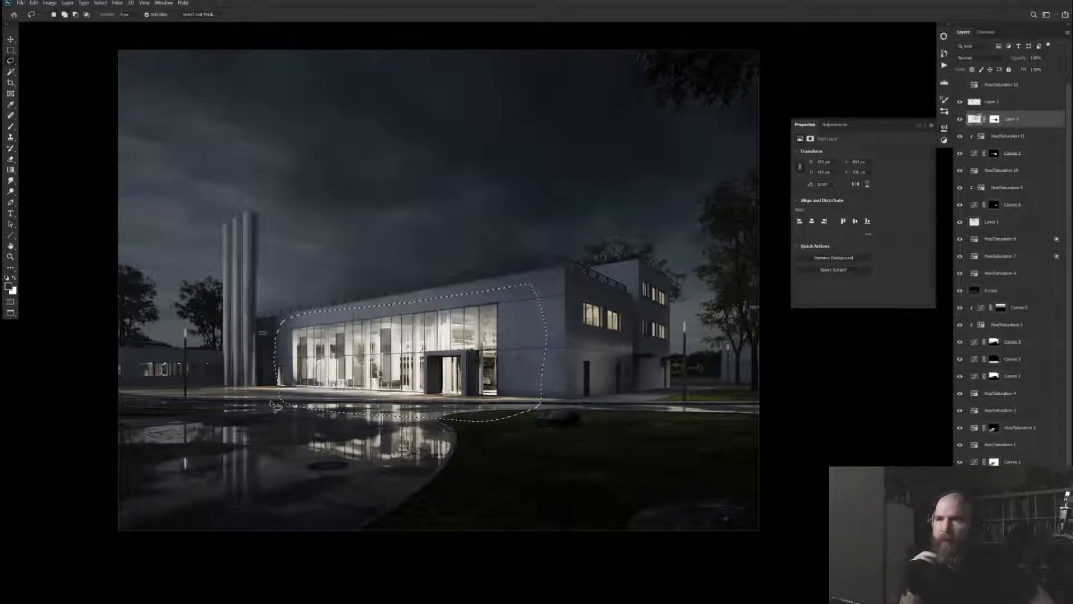
{"action": "key", "text": "alt+BackSpace"}
{"action": "key", "text": "v"}
{"action": "key", "text": "ctrl+d"}
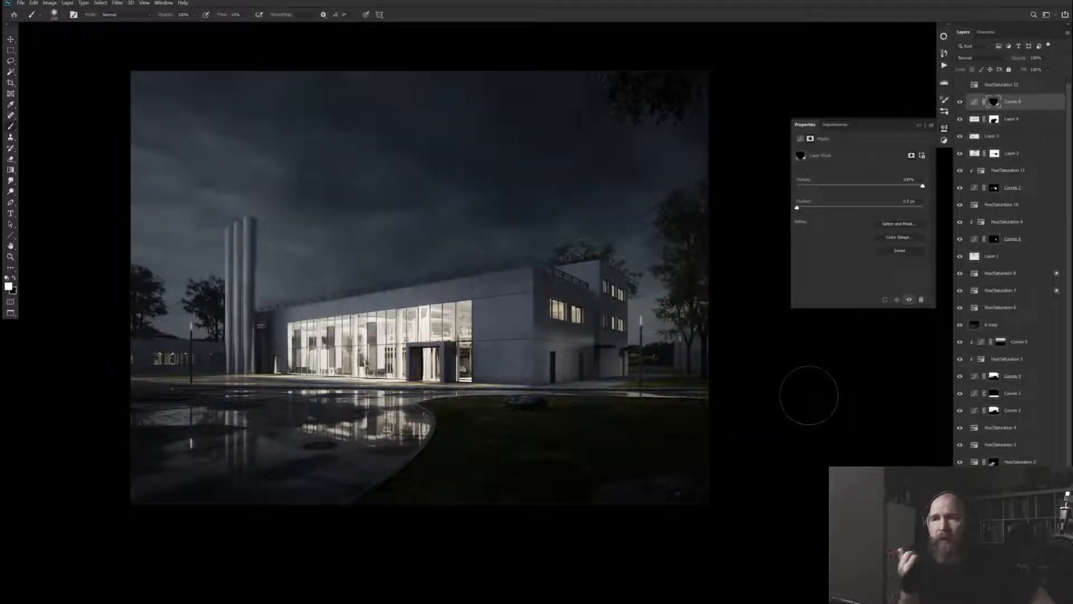
Merge all visible layers into a new layer, set it to Screen blending, and soften it with a Gaussian Blur
{"action": "key", "text": "ctrl+shift+alt+e"}
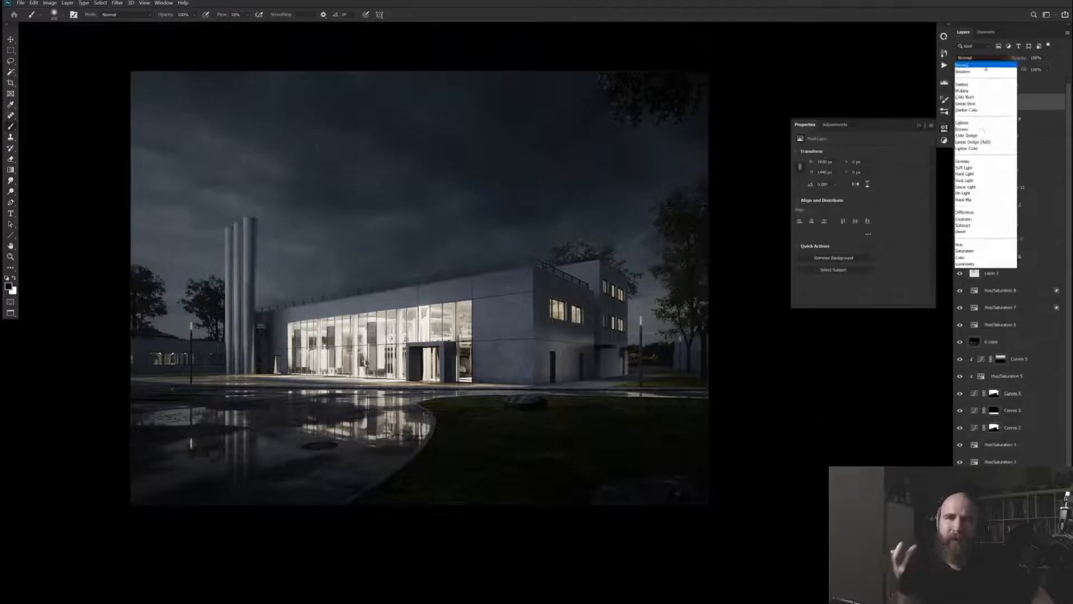
{"action": "key", "text": "alt+shift+s"}
{"action": "key", "text": "ctrl+alt+f"}
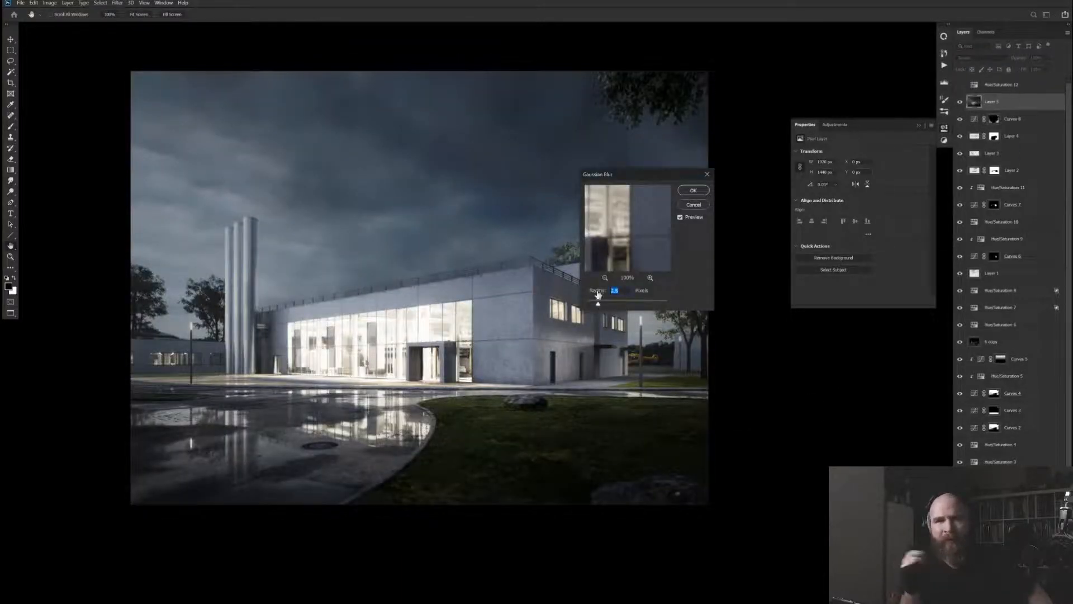
{"action": "key", "text": "Return"}
{"action": "key", "text": "ctrl+minus"}
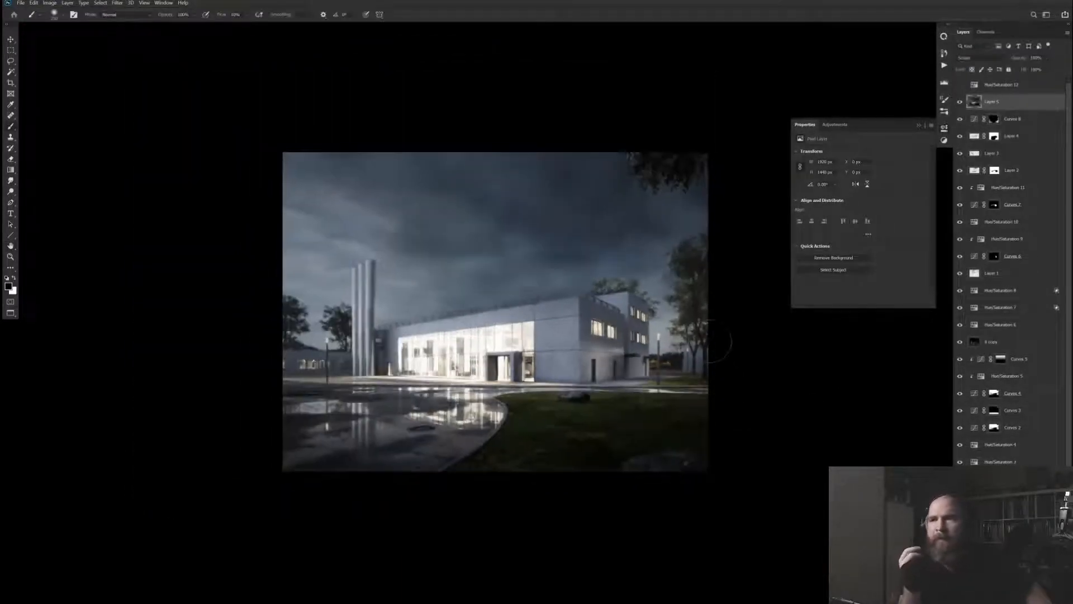
Add a Hue/Saturation adjustment clipped to the blurred Screen layer and raise its saturation to +16
{"action": "key", "text": "ctrl+alt+u"}
{"action": "left_click", "coordinate": [508, 298]}
{"action": "key", "text": "Return"}
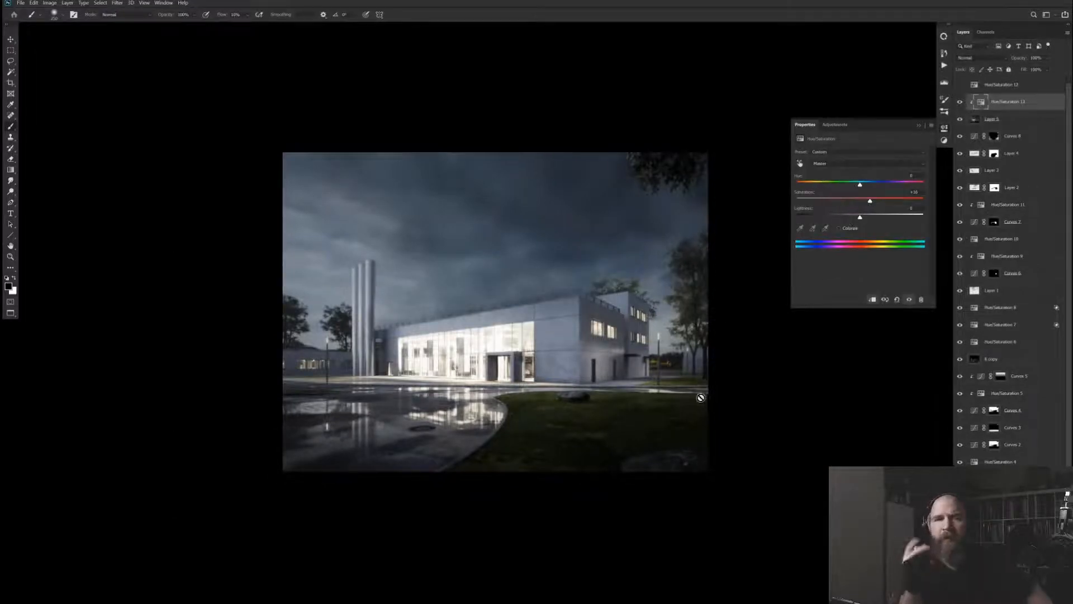
Clip a second, colorized Hue/Saturation adjustment to the glow layer with hue 50 and saturation 25, at 8% opacity
{"action": "key", "text": "ctrl+alt+u"}
{"action": "key", "text": "Return"}
{"action": "left_click", "coordinate": [838, 228]}
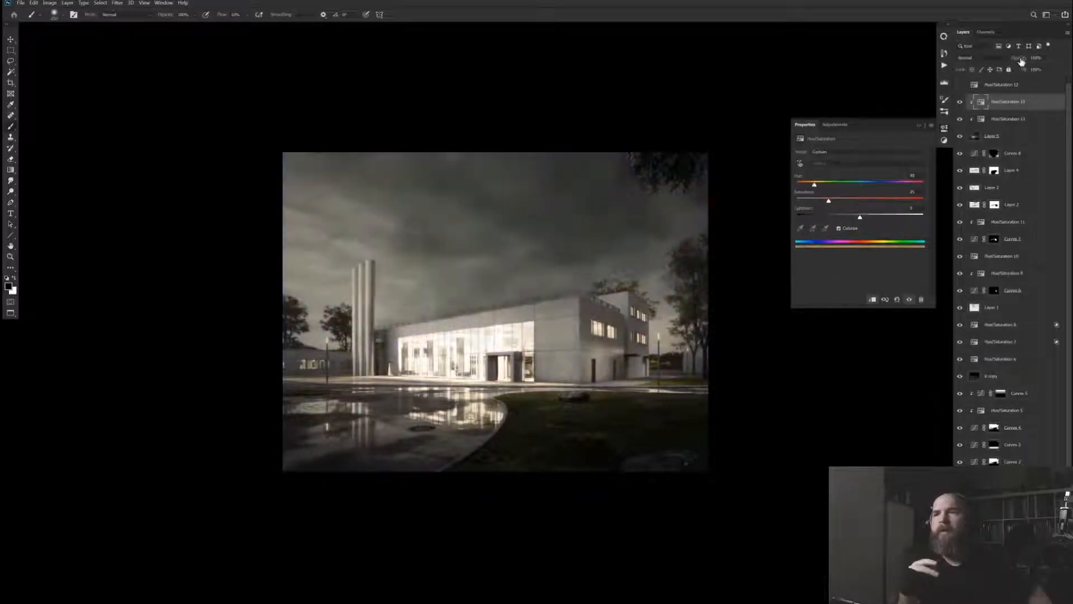
{"action": "left_click_drag", "start_coordinate": [1021, 60], "coordinate": [719, 79]}
{"action": "left_click_drag", "start_coordinate": [731, 120], "coordinate": [708, 110]}
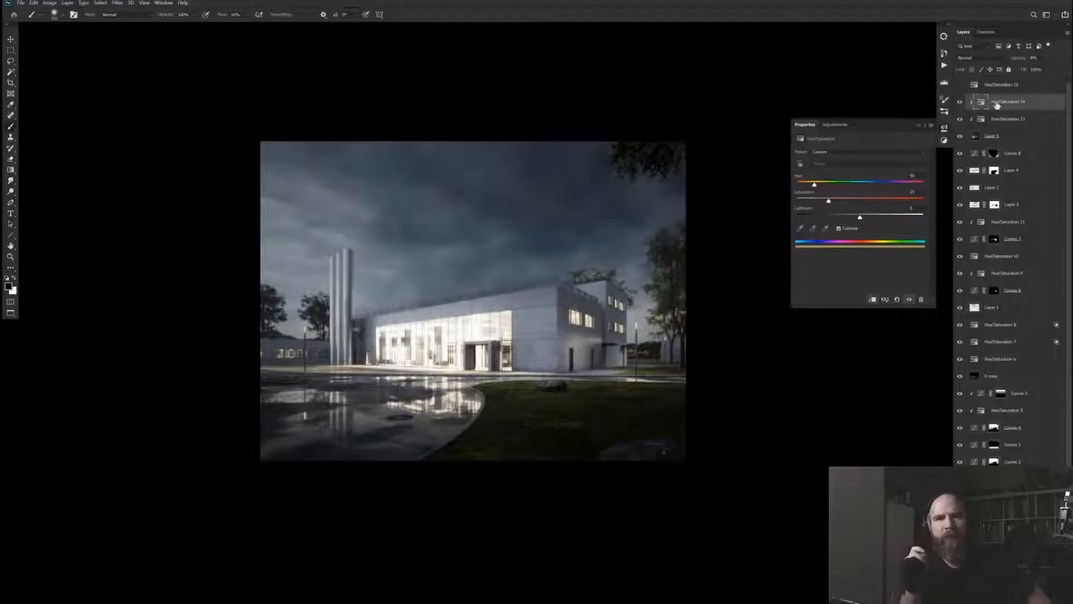
Select the blurred Screen layer below the two clipped adjustments and strongly reduce its opacity to leave a subtle glow
{"action": "left_click", "coordinate": [575, 289]}
{"action": "key", "text": "alt+bracketleft"}
{"action": "key", "text": "alt+bracketleft"}
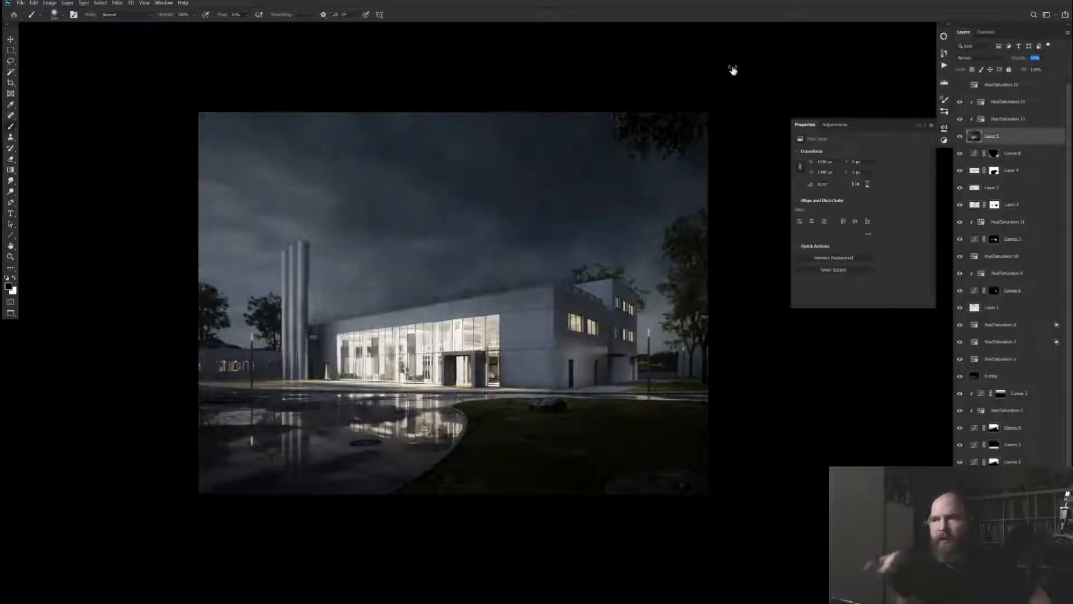
{"action": "left_click_drag", "start_coordinate": [730, 70], "coordinate": [732, 70]}
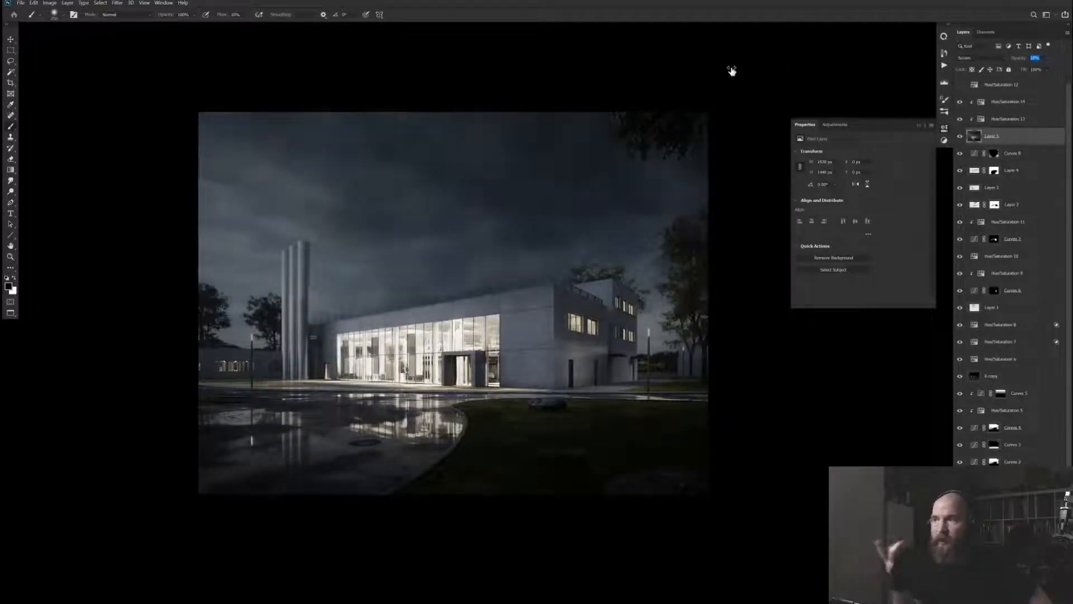
Merge all visible layers into a new layer above the Hue/Saturation adjustments and set it to Soft Light blending
{"action": "key", "text": "alt+bracketright"}
{"action": "key", "text": "alt+bracketright"}
{"action": "key", "text": "ctrl+shift+alt+e"}
{"action": "left_click", "coordinate": [976, 58]}
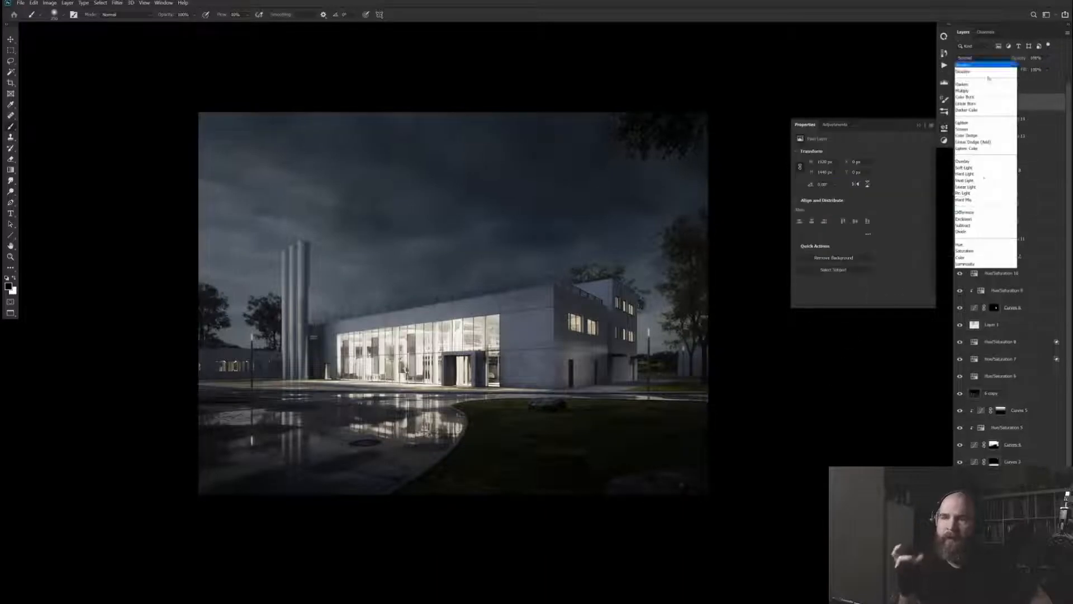
{"action": "left_click", "coordinate": [978, 162]}
Apply a Gaussian Blur to the Soft Light layer and lower its opacity
{"action": "key", "text": "ctrl+alt+f"}
{"action": "key", "text": "Return"}
{"action": "key", "text": "b"}
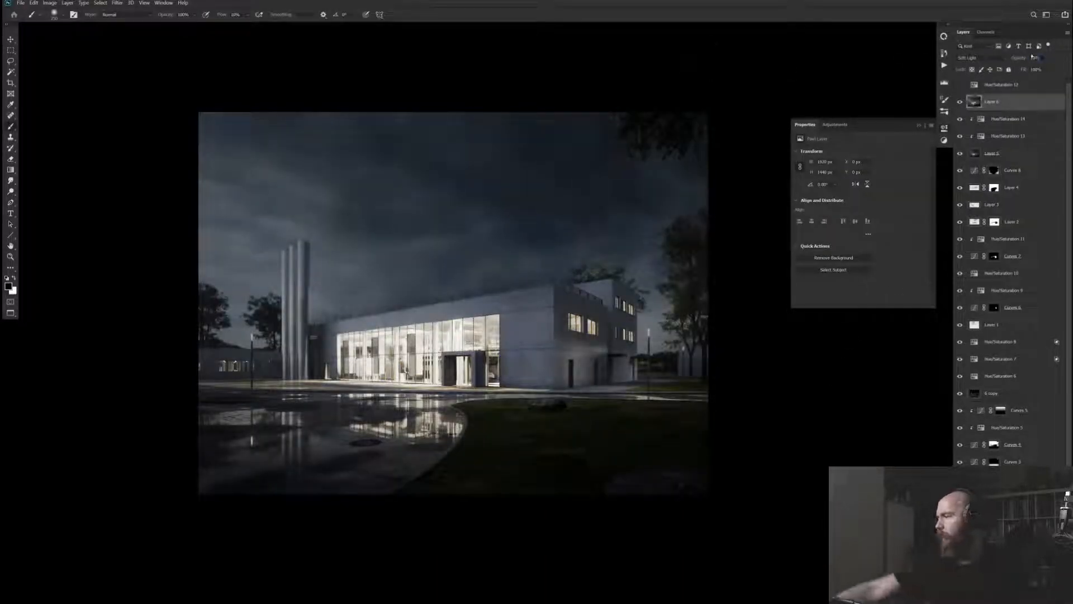
{"action": "left_click", "coordinate": [1022, 61]}
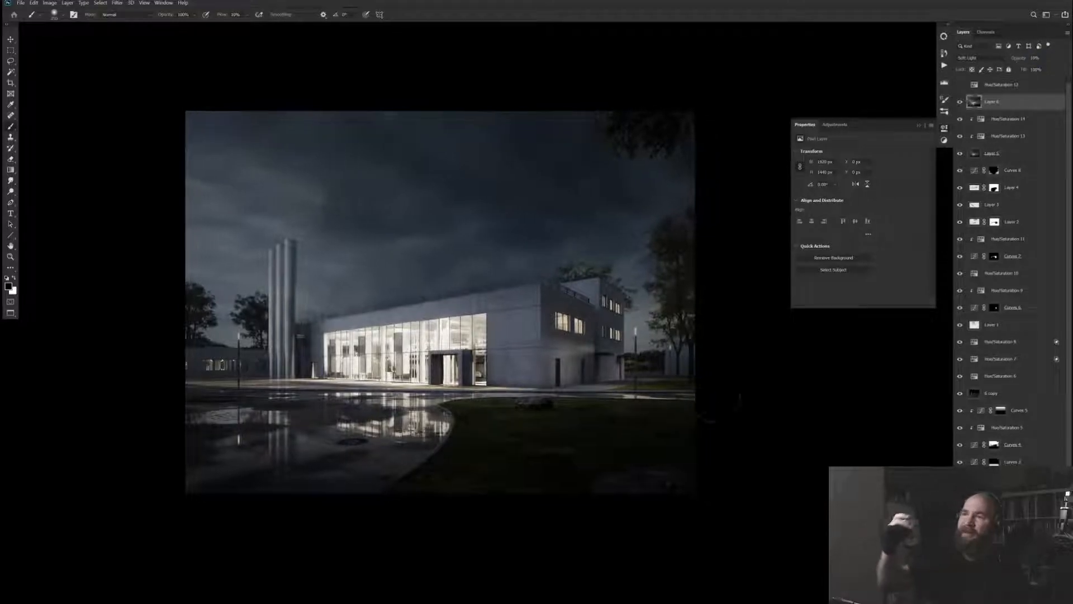
Merge the visible result into another new layer, set it to Screen, and apply a wider Gaussian Blur for bloom
{"action": "key", "text": "ctrl+shift+alt+e"}
{"action": "left_click", "coordinate": [973, 58]}
{"action": "left_click", "coordinate": [976, 129]}
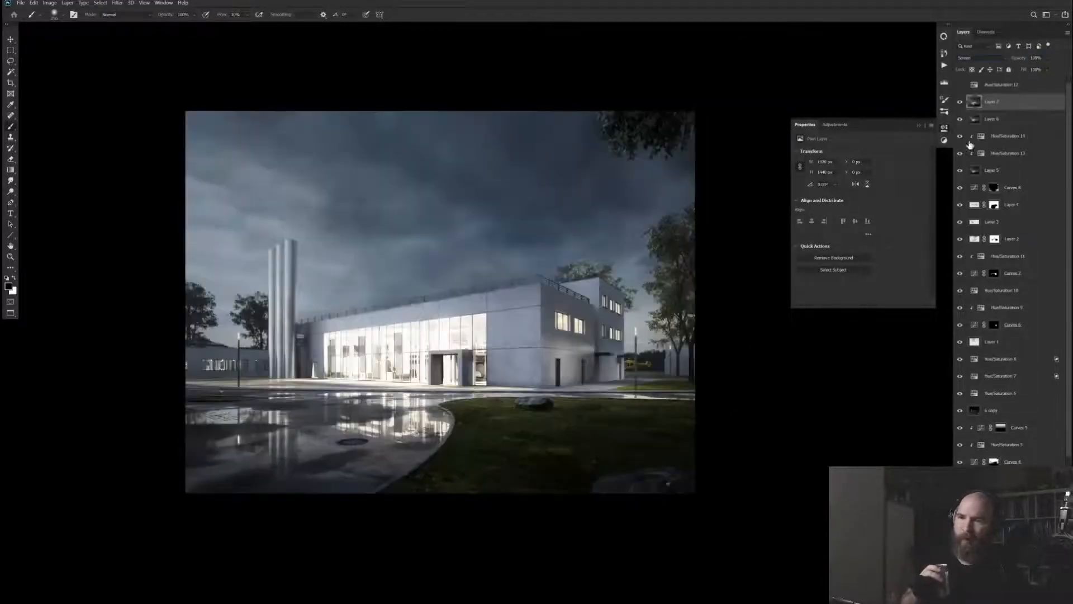
{"action": "key", "text": "ctrl+alt+f"}
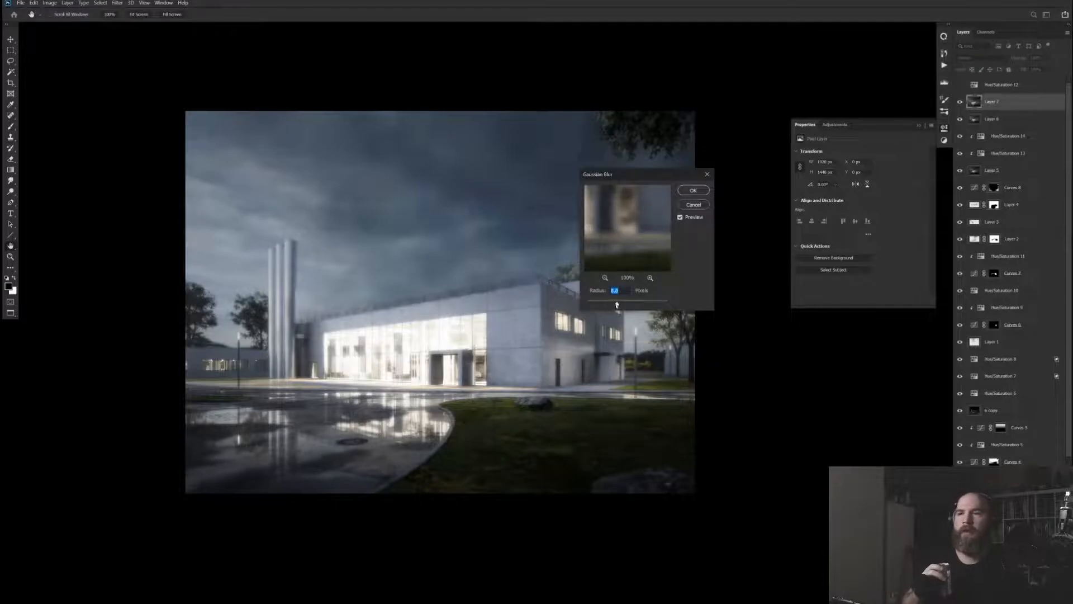
{"action": "key", "text": "Return"}
Clip a Hue/Saturation adjustment to the new bloom layer, enable Colorize, and shift the hue to a warm orange
{"action": "key", "text": "ctrl+shift+n"}
{"action": "key", "text": "Return"}
{"action": "left_click", "coordinate": [839, 228]}
{"action": "left_click_drag", "start_coordinate": [798, 184], "coordinate": [810, 185]}
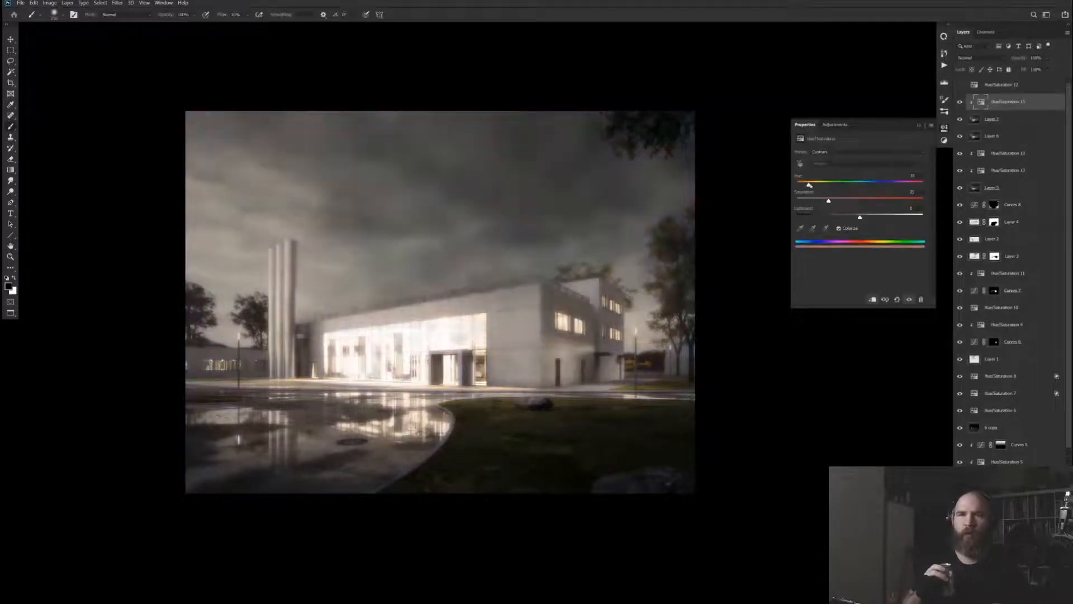
Darken and saturate the bloom layer's orange tint, and paint the bloom through a black mask over the lit facade and its reflections
{"action": "left_click_drag", "start_coordinate": [860, 217], "coordinate": [850, 217]}
{"action": "left_click_drag", "start_coordinate": [835, 201], "coordinate": [838, 200]}
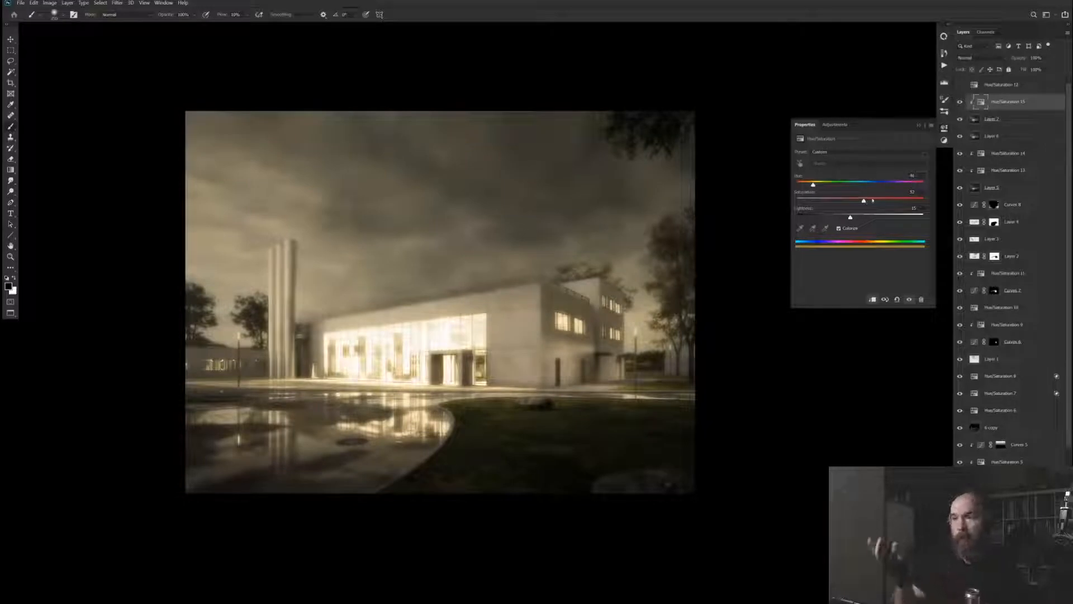
{"action": "left_click", "coordinate": [992, 119]}
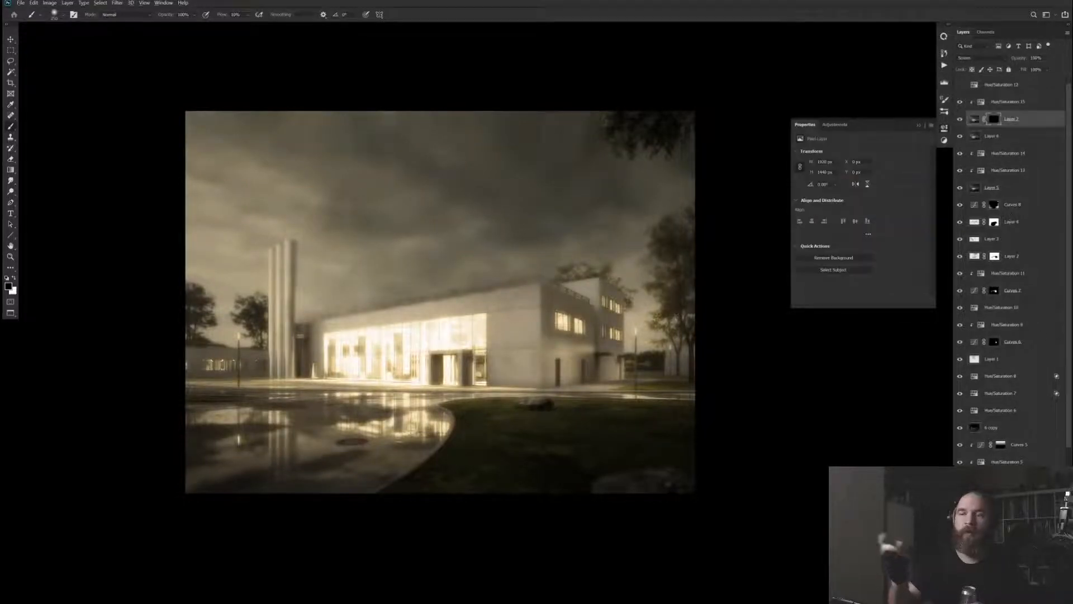
{"action": "key", "text": "x"}
{"action": "left_click_drag", "start_coordinate": [447, 395], "coordinate": [285, 386]}
{"action": "left_click_drag", "start_coordinate": [336, 352], "coordinate": [391, 319]}
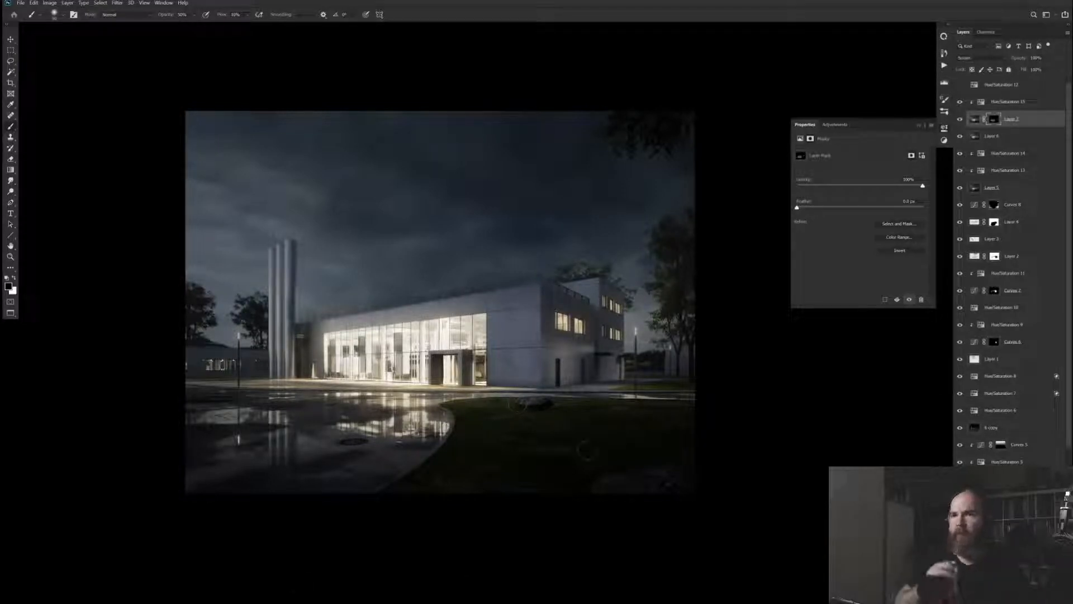
Add a new empty layer above the clipped bloom tint and set its blending mode to Color
{"action": "key", "text": "alt+bracketright"}
{"action": "key", "text": "ctrl+shift+alt+n"}
{"action": "left_click", "coordinate": [973, 58]}
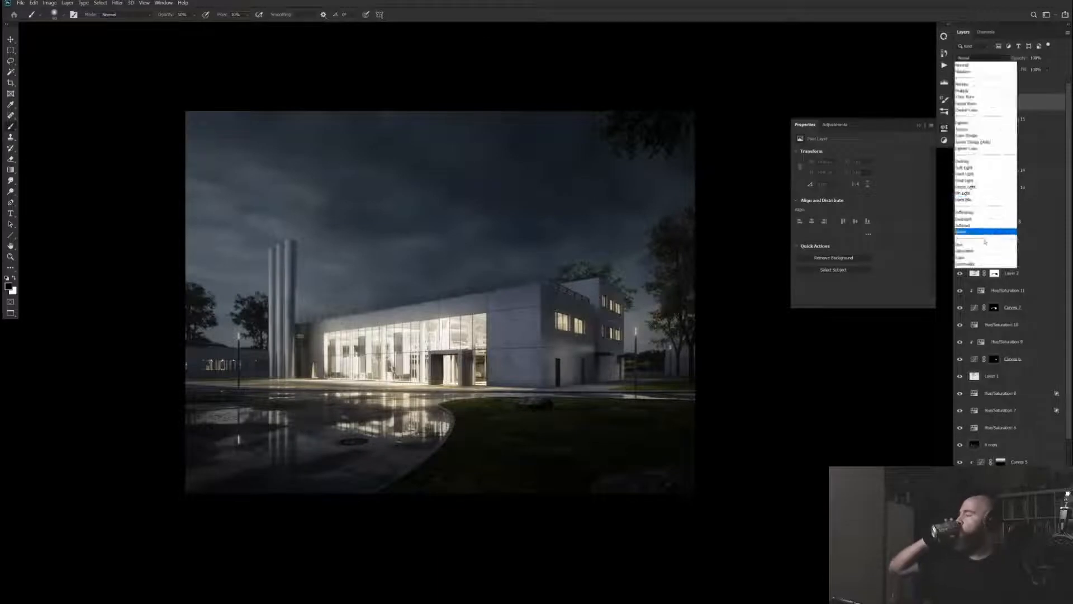
{"action": "left_click", "coordinate": [976, 230]}
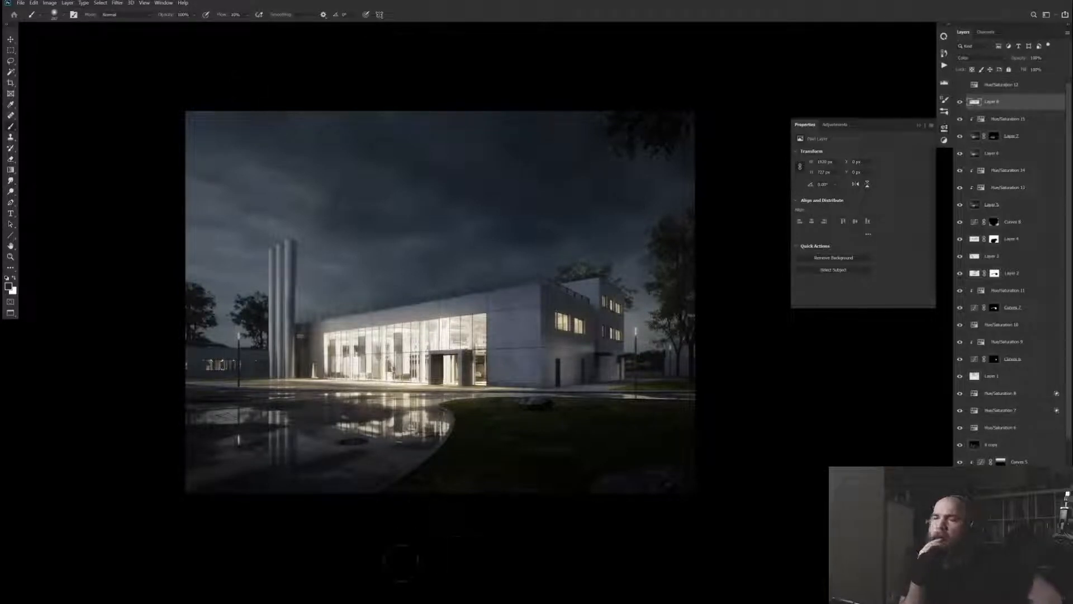
Inspect the building up close, and lower the opacity of the masked warm bloom layer
{"action": "scroll", "coordinate": [356, 174], "scroll_direction": "up", "scroll_amount": 5}
{"action": "scroll", "coordinate": [597, 304], "scroll_direction": "down", "scroll_amount": 4}
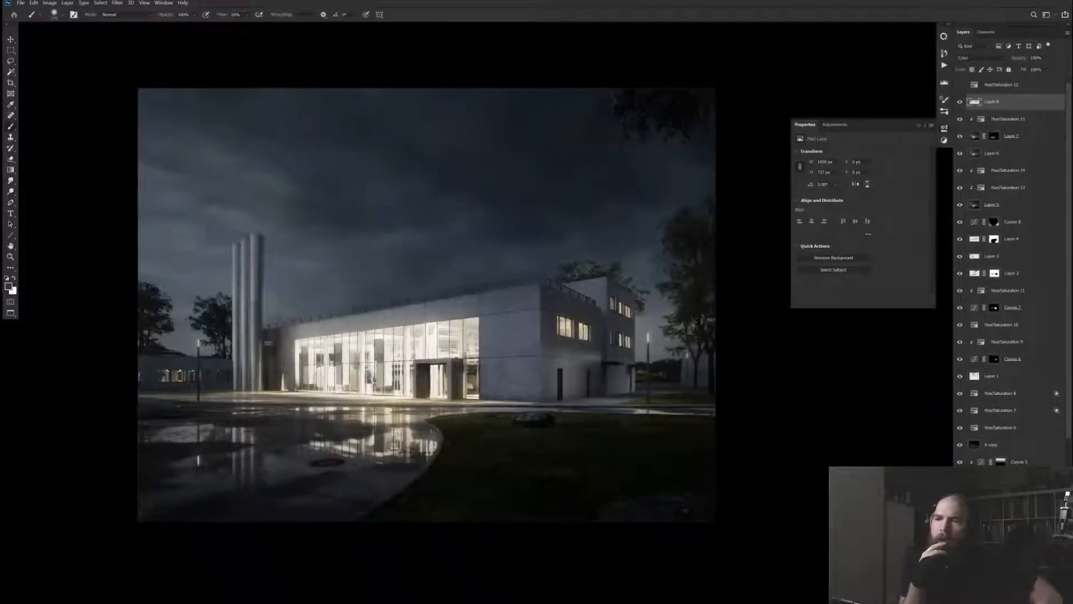
{"action": "scroll", "coordinate": [664, 384], "scroll_direction": "up", "scroll_amount": 3}
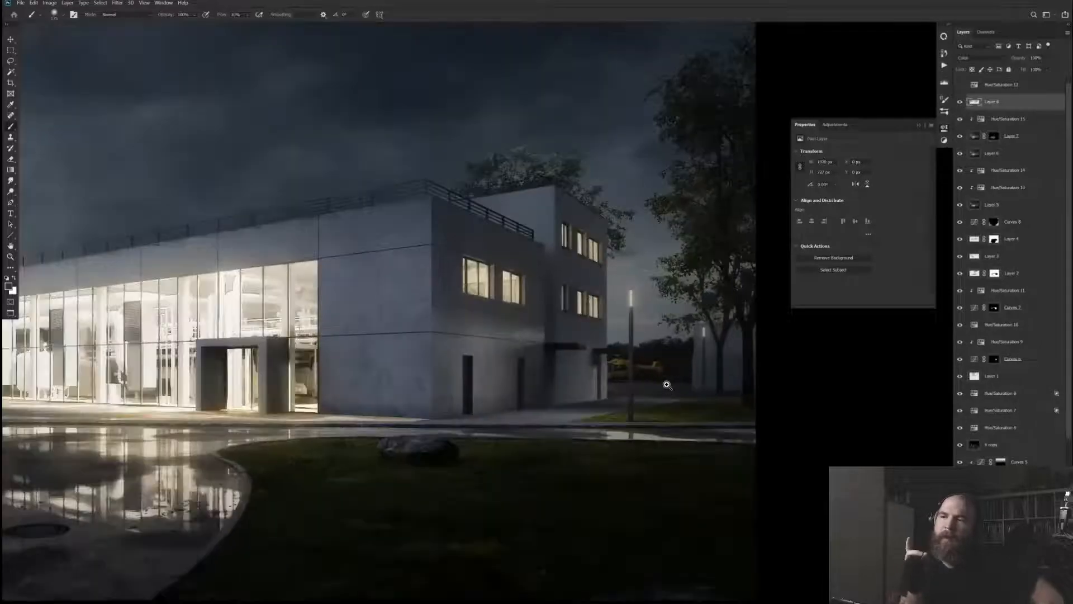
{"action": "scroll", "coordinate": [664, 383], "scroll_direction": "down", "scroll_amount": 5}
{"action": "key", "text": "v"}
{"action": "key", "text": "ctrl+a"}
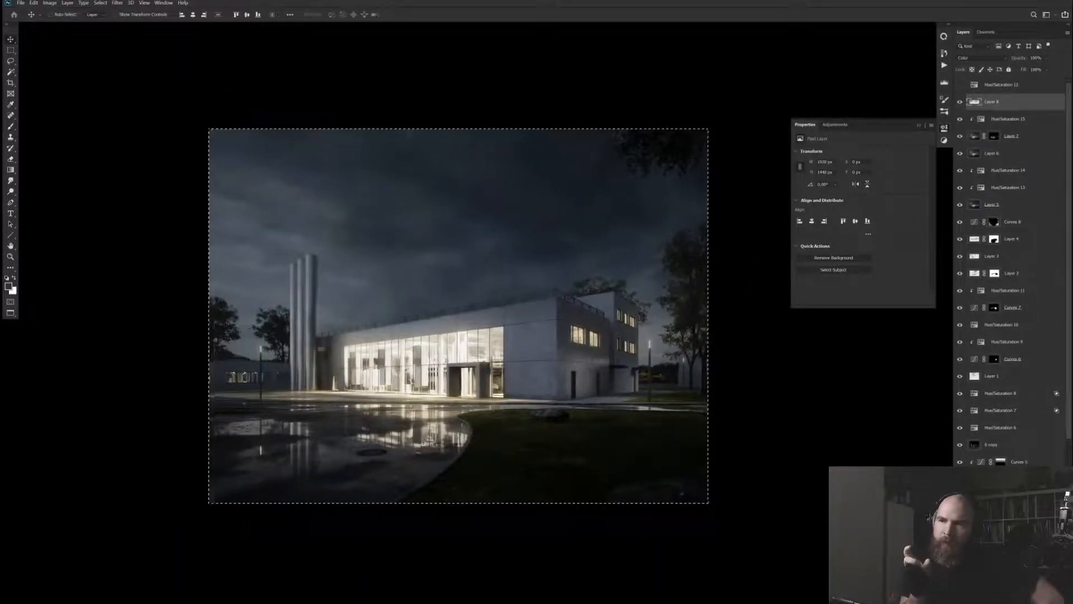
{"action": "left_click", "coordinate": [674, 429]}
{"action": "type", "text": "100"}
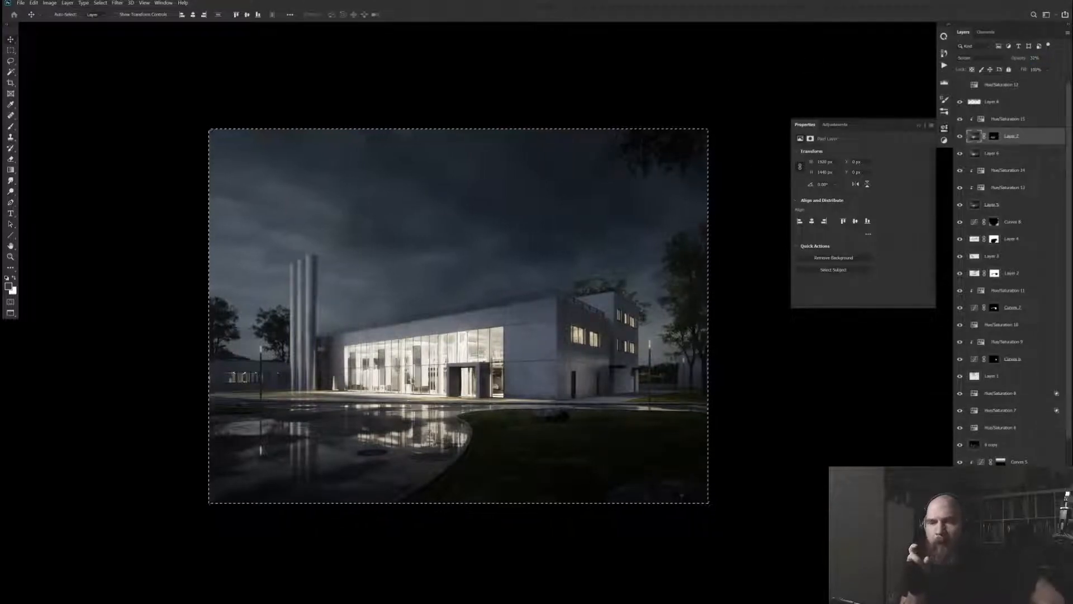
{"action": "key", "text": "Return"}
{"action": "key", "text": "ctrl+d"}
{"action": "key", "text": "b"}
{"action": "scroll", "coordinate": [387, 310], "scroll_direction": "up", "scroll_amount": 1}
Delete the hidden saturation-check Hue/Saturation layer above the stack, and select the SaturationMap action in the list of recorded actions
{"action": "left_click", "coordinate": [994, 86]}
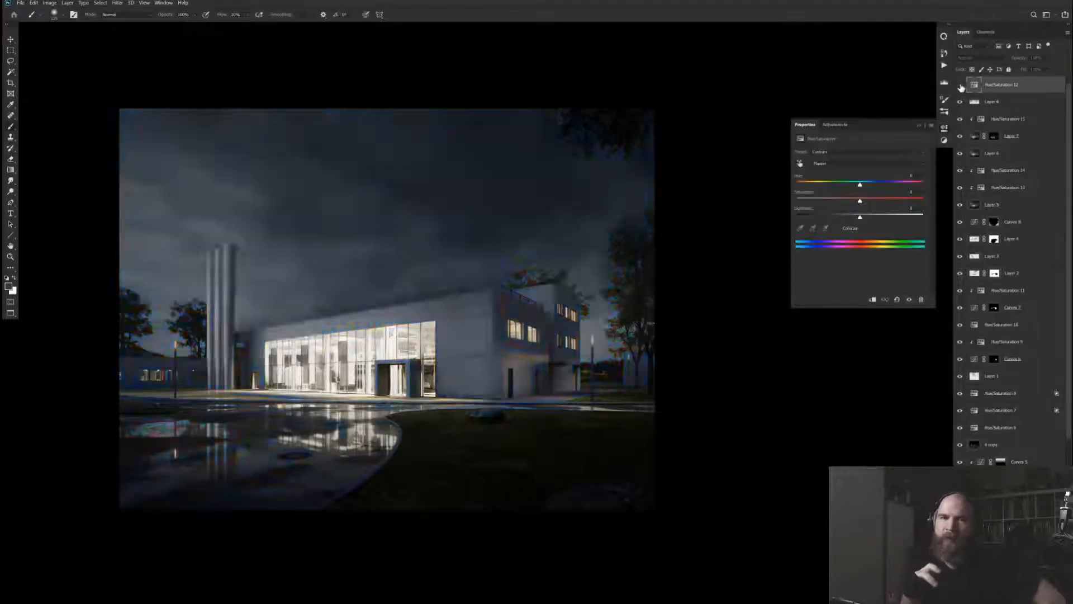
{"action": "key", "text": "Delete"}
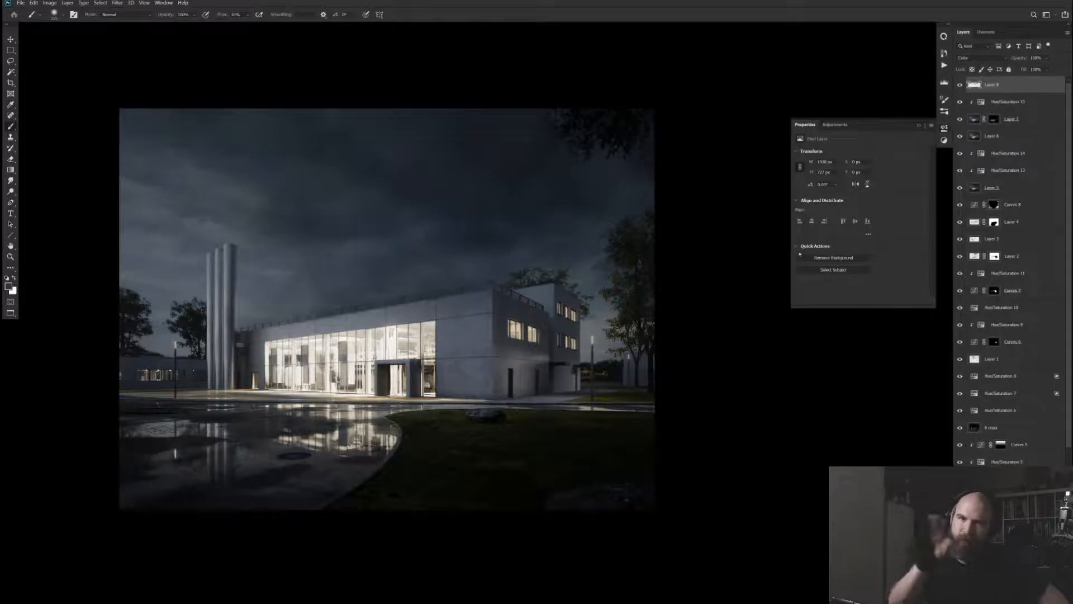
{"action": "left_click", "coordinate": [945, 65]}
{"action": "scroll", "coordinate": [904, 275], "scroll_direction": "down", "scroll_amount": 3}
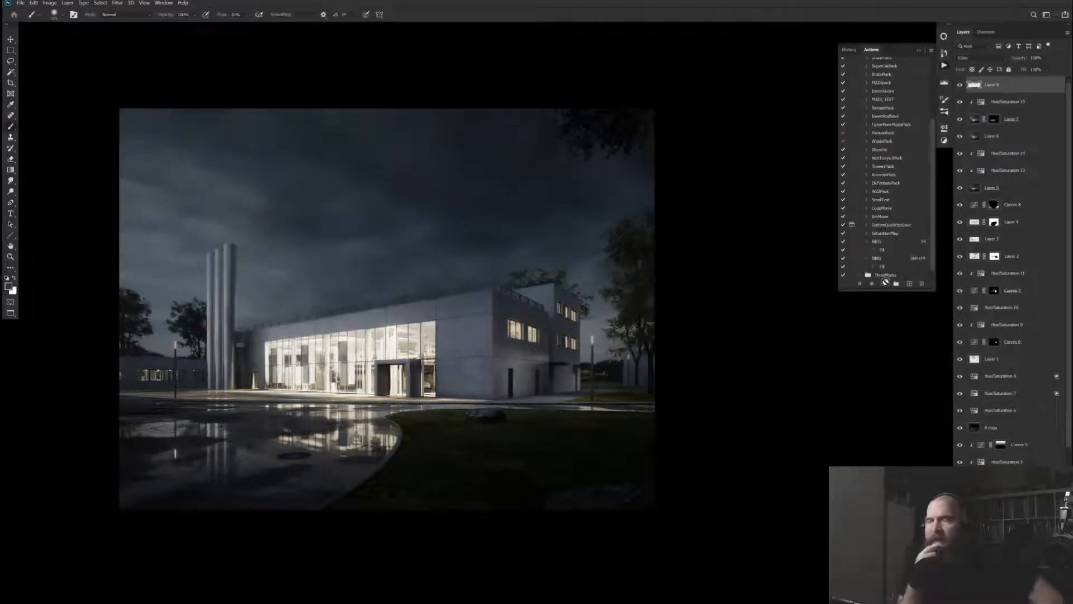
{"action": "left_click", "coordinate": [885, 283]}
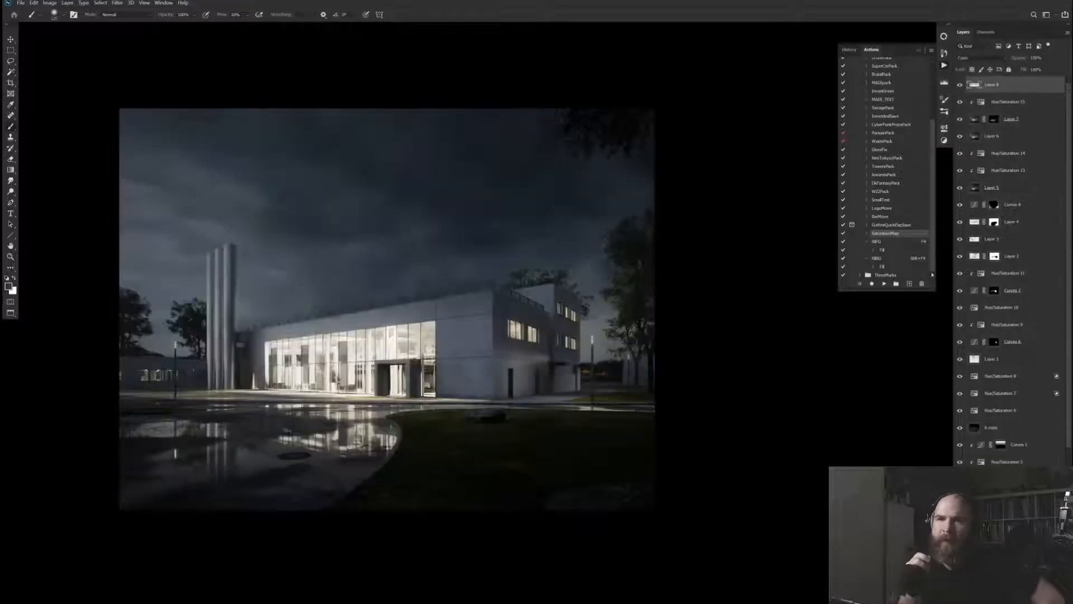
Merge the visible image into a new Screen layer with a wide Gaussian Blur, and clip a warm colorizing Hue/Saturation adjustment to it
{"action": "key", "text": "F4"}
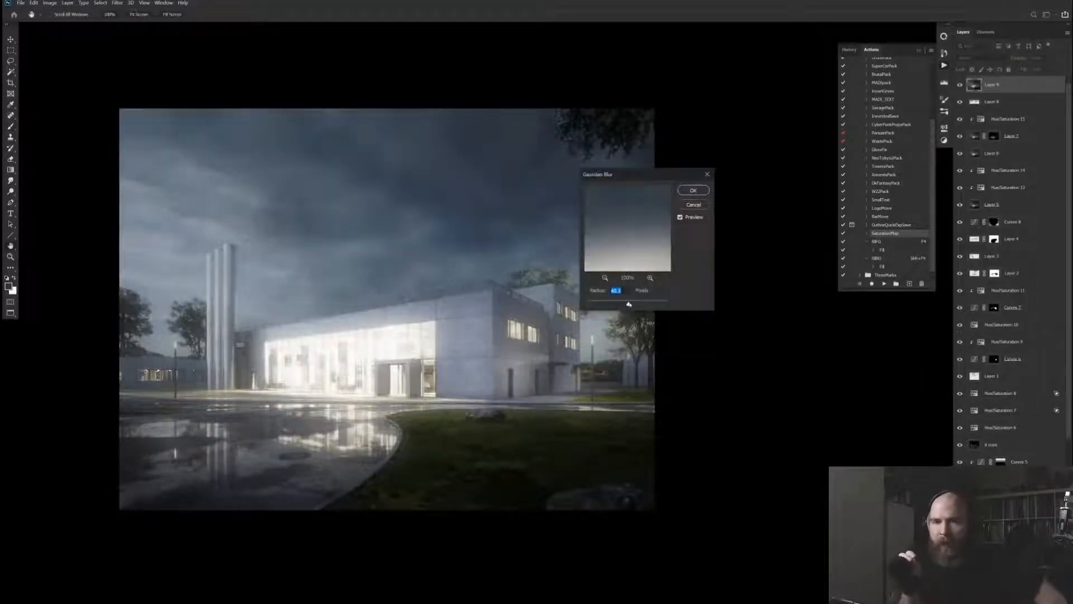
{"action": "key", "text": "Return"}
{"action": "key", "text": "Return"}
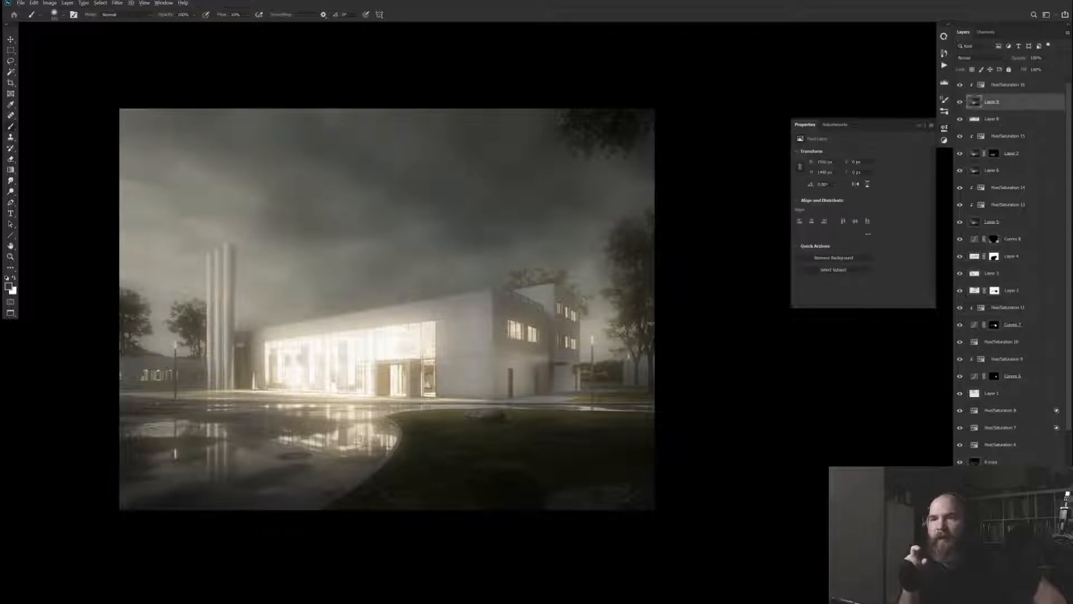
Hide the new glow behind a black mask and paint it back around the chimneys and along the facade
{"action": "key", "text": "x"}
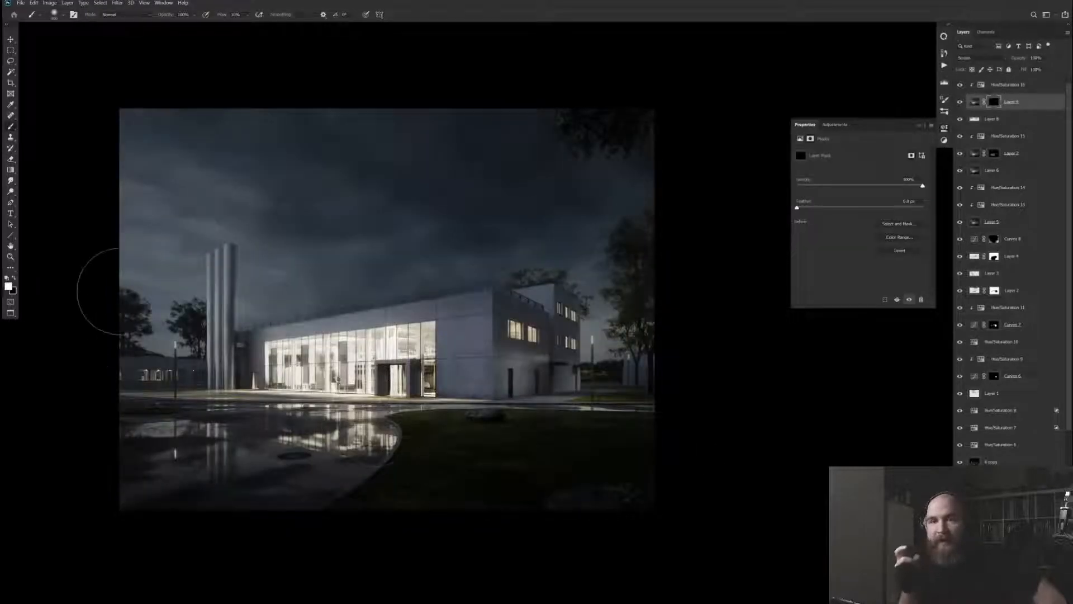
{"action": "left_click_drag", "start_coordinate": [134, 262], "coordinate": [179, 308]}
{"action": "mouse_move", "coordinate": [297, 358]}
{"action": "left_mouse_down"}
{"action": "mouse_move", "coordinate": [210, 254]}
{"action": "mouse_move", "coordinate": [325, 341]}
{"action": "mouse_move", "coordinate": [139, 228]}
{"action": "mouse_move", "coordinate": [422, 280]}
{"action": "left_mouse_up"}
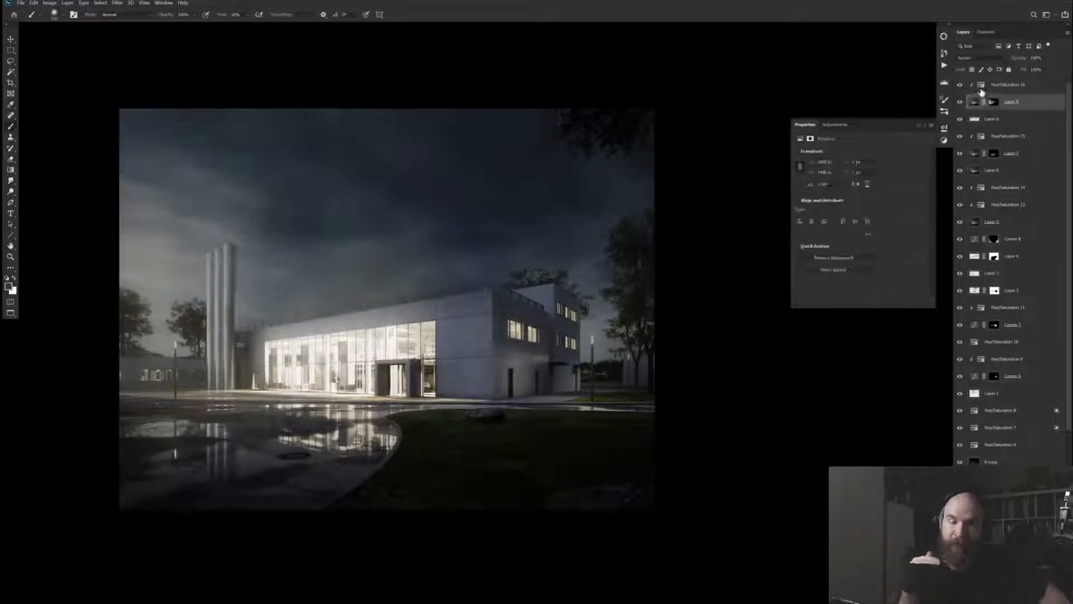
Set the opacity of the newly masked glow layer to 24%
{"action": "key", "text": "alt+bracketright"}
{"action": "key", "text": "alt+bracketleft"}
{"action": "key", "text": "5"}
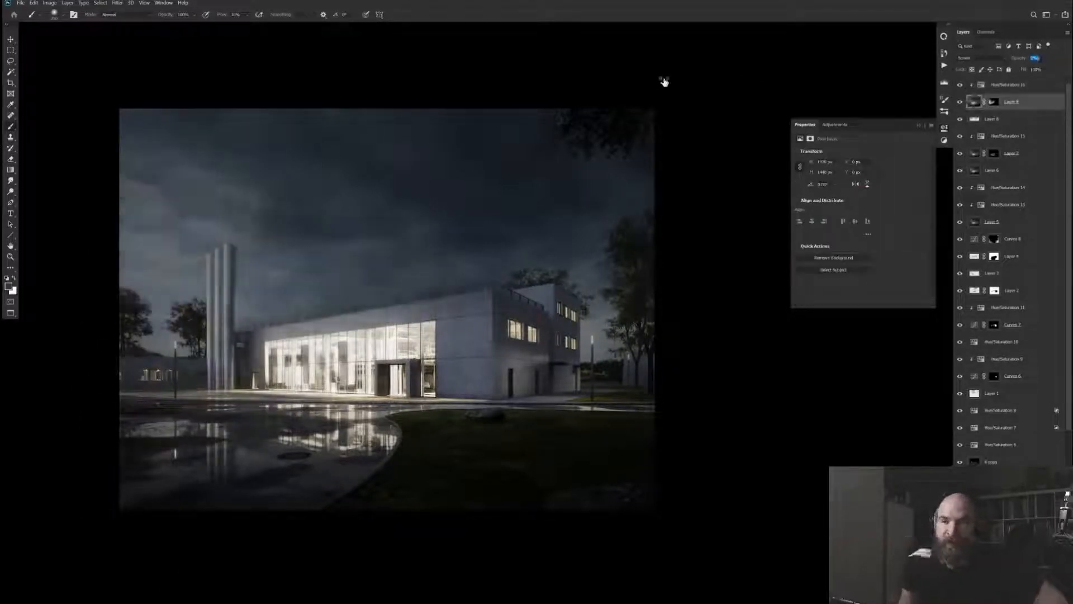
{"action": "key", "text": "2"}
{"action": "key", "text": "4"}
Load the existing depth mask as a selection, build an inversely masked Curves adjustment above the stack, and display its mask
{"action": "scroll", "coordinate": [668, 383], "scroll_direction": "down", "scroll_amount": 1}
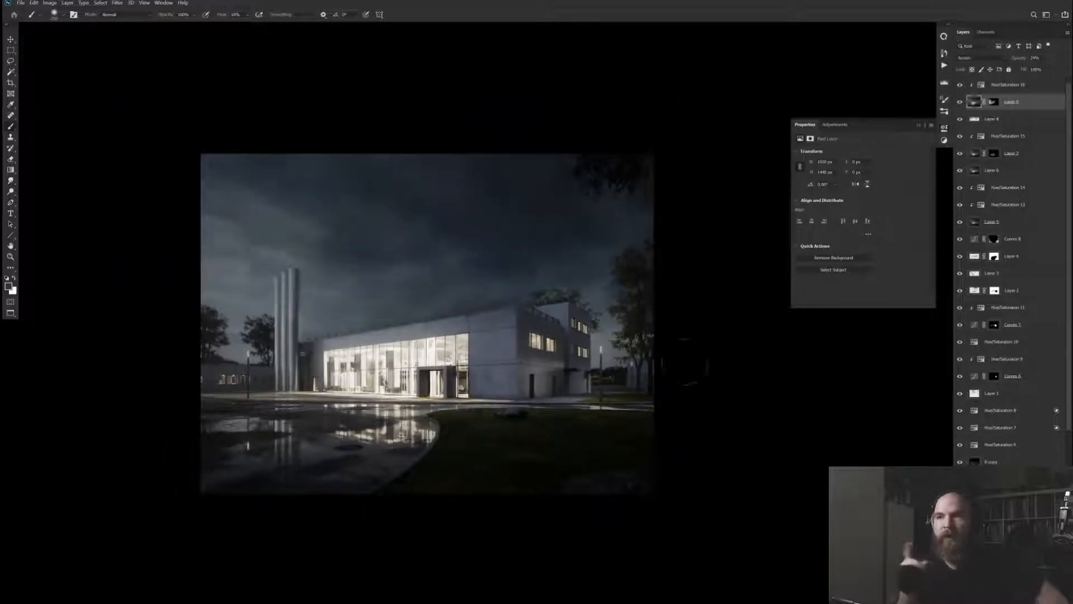
{"action": "scroll", "coordinate": [1006, 251], "scroll_direction": "down", "scroll_amount": 4}
{"action": "scroll", "coordinate": [1007, 252], "scroll_direction": "up", "scroll_amount": 5}
{"action": "left_click", "coordinate": [994, 119], "text": "ctrl"}
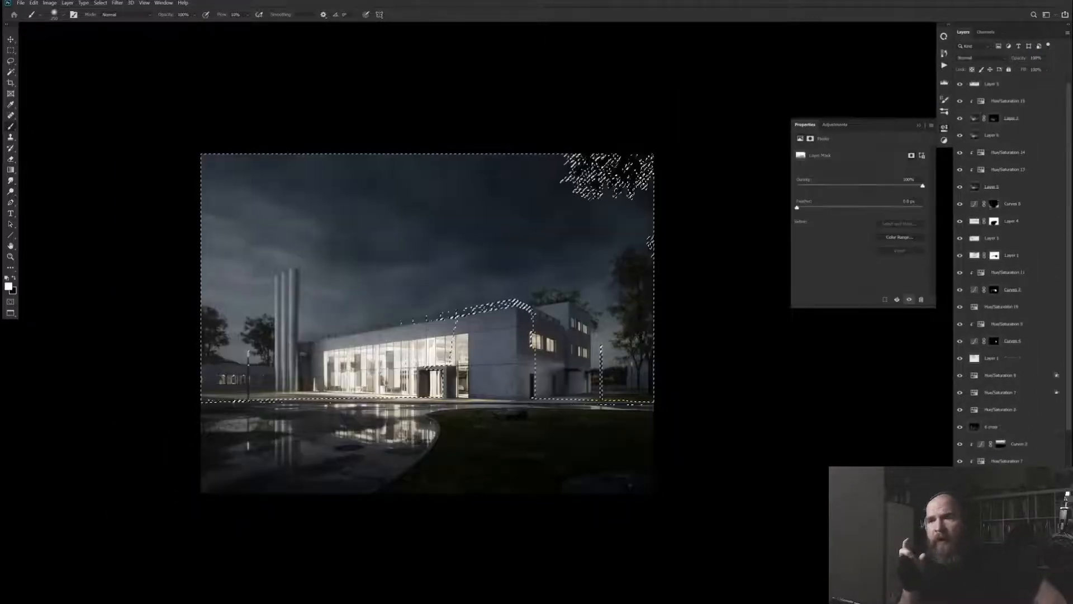
{"action": "left_click", "coordinate": [994, 85], "text": "alt"}
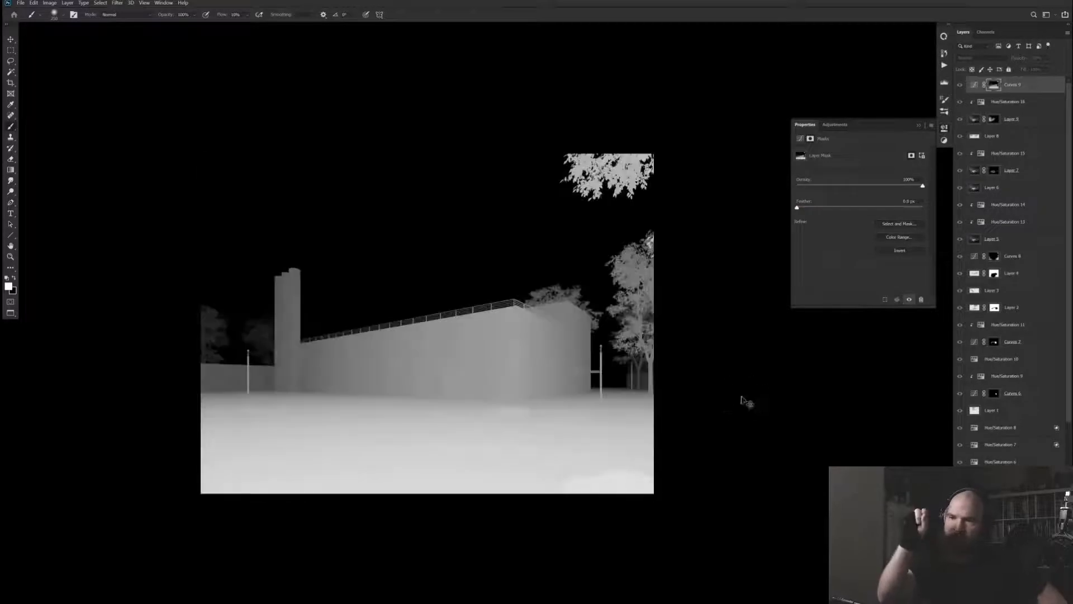
Restrict the Curves mask to the foreground using Levels with black input about 140 and white input 216, and darken the area slightly
{"action": "key", "text": "ctrl+l"}
{"action": "type", "text": "141"}
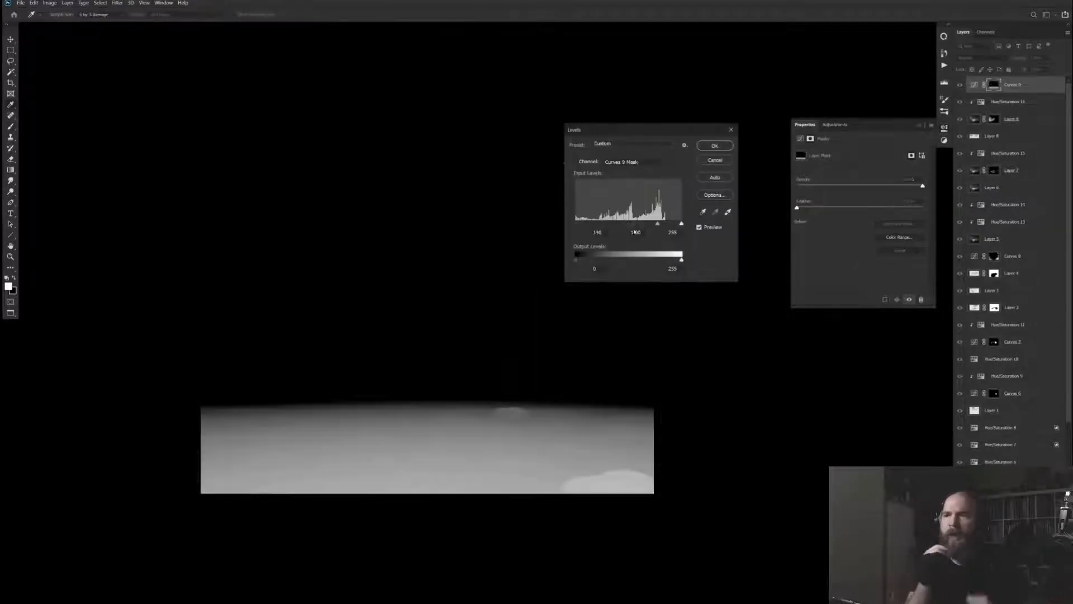
{"action": "key", "text": "Tab"}
{"action": "key", "text": "Tab"}
{"action": "type", "text": "216"}
{"action": "left_click_drag", "start_coordinate": [634, 223], "coordinate": [652, 224]}
{"action": "key", "text": "Return"}
{"action": "key", "text": "b"}
{"action": "left_click", "coordinate": [975, 84]}
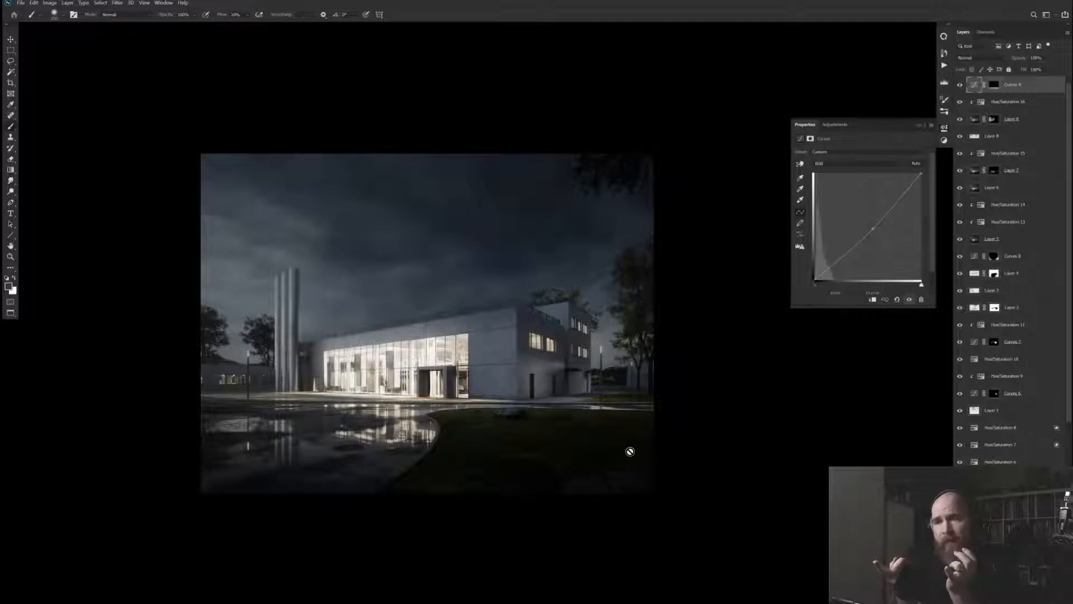
{"action": "scroll", "coordinate": [648, 305], "scroll_direction": "up", "scroll_amount": 3}
{"action": "scroll", "coordinate": [1053, 438], "scroll_direction": "down", "scroll_amount": 5}
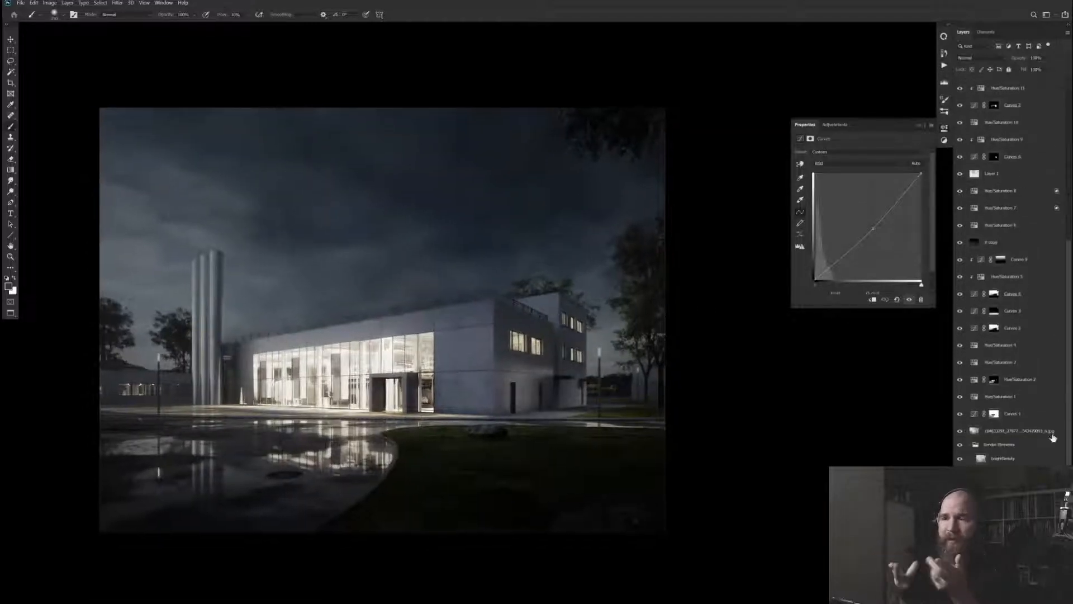
Merge all visible layers into a new top layer and open it in the Exposure X5 filter
{"action": "key", "text": "ctrl+alt+shift+e"}
{"action": "left_click", "coordinate": [117, 3]}
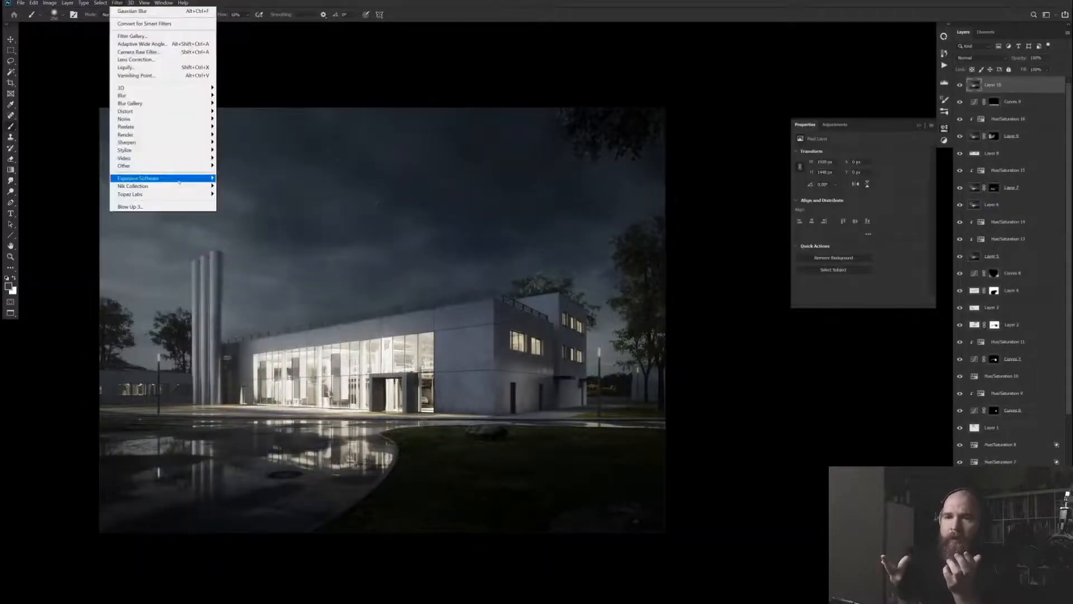
{"action": "mouse_move", "coordinate": [179, 181]}
{"action": "left_click", "coordinate": [251, 179]}
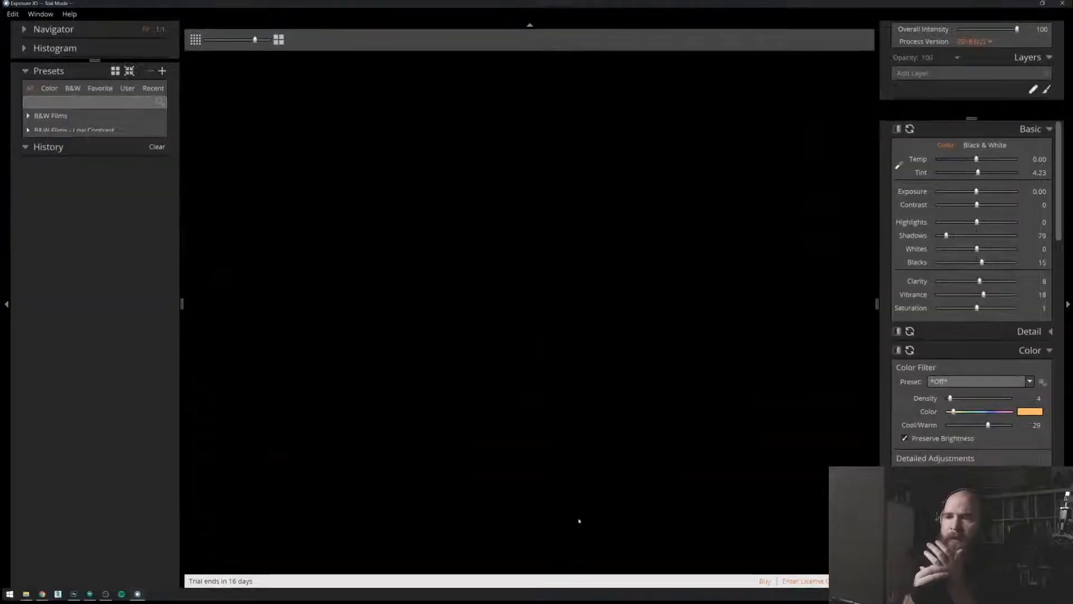
Compare the image before and after the modified Gold look
{"action": "key", "text": "backslash"}
{"action": "key", "text": "backslash"}
{"action": "key", "text": "backslash"}
{"action": "key", "text": "backslash"}
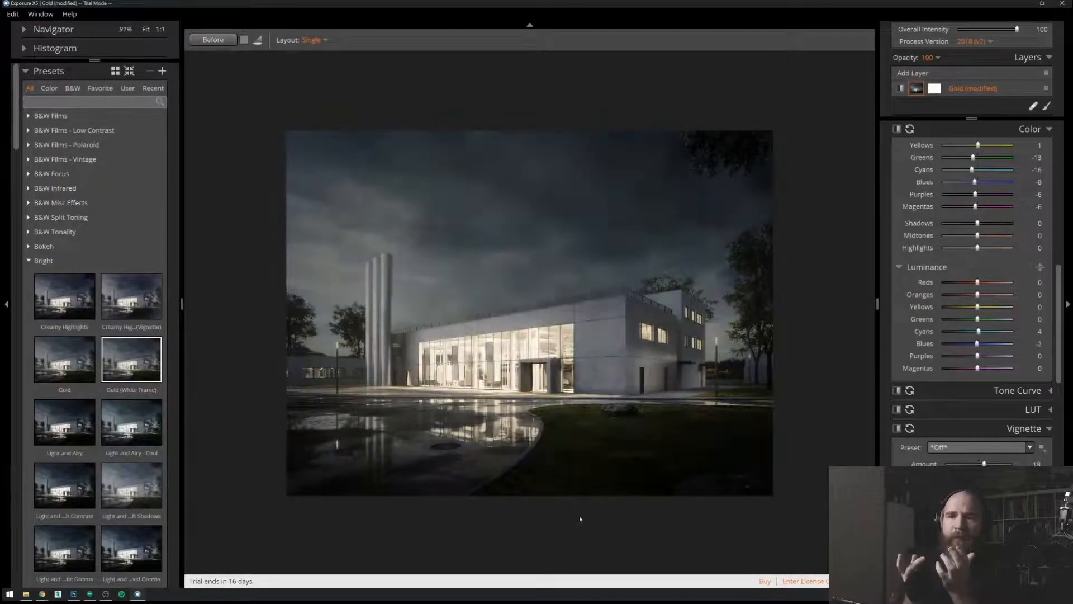
{"action": "key", "text": "backslash"}
{"action": "key", "text": "backslash"}
{"action": "key", "text": "backslash"}
{"action": "key", "text": "backslash"}
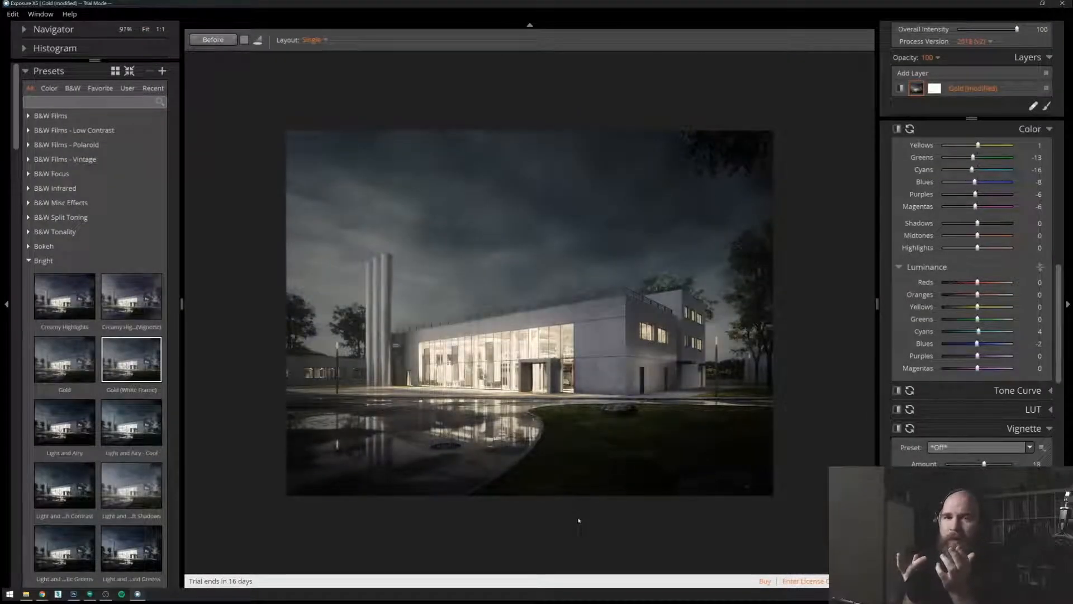
Apply the modified Gold look, and open another merged copy of the image in Exposure X5
{"action": "left_click", "coordinate": [132, 422]}
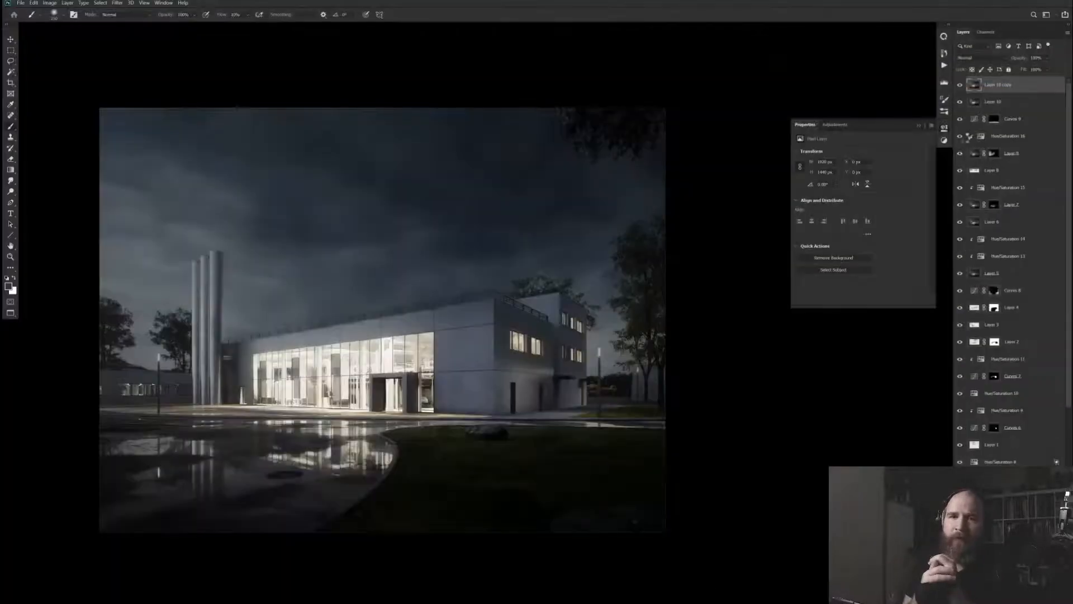
{"action": "left_click", "coordinate": [117, 3]}
{"action": "mouse_move", "coordinate": [168, 180]}
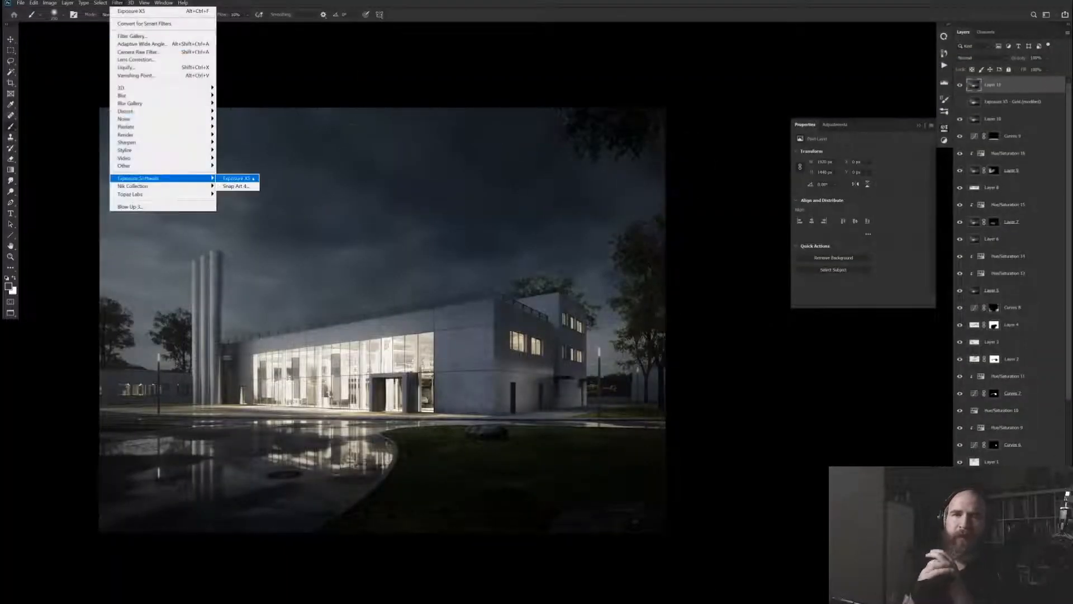
{"action": "left_click", "coordinate": [246, 179]}
Apply the Vintage Color preset from the Bright group
{"action": "scroll", "coordinate": [12, 148], "scroll_direction": "down", "scroll_amount": 8}
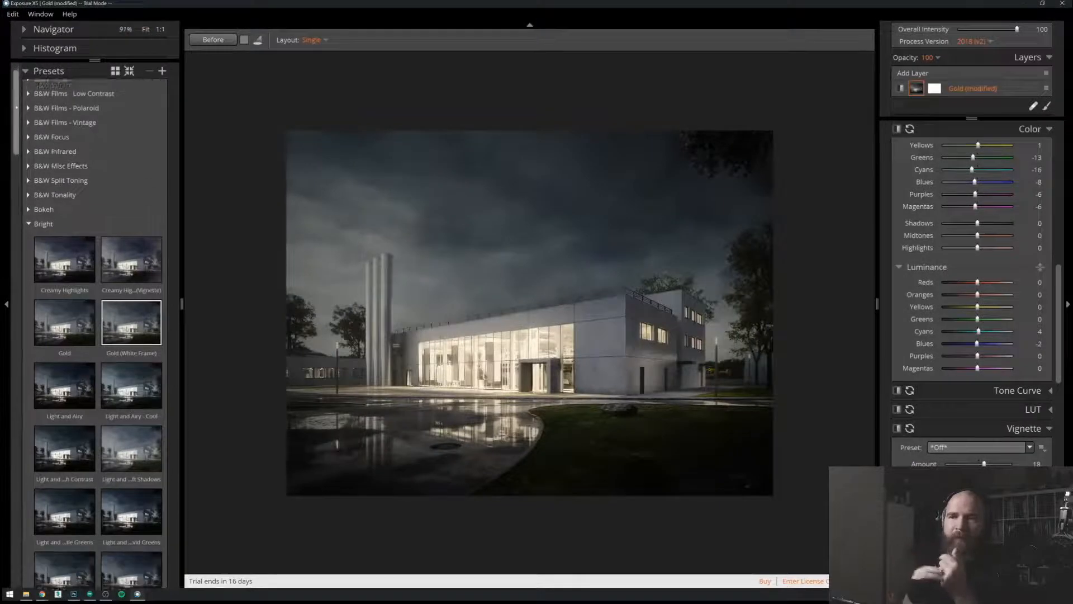
{"action": "scroll", "coordinate": [11, 148], "scroll_direction": "down", "scroll_amount": 3}
{"action": "left_click", "coordinate": [65, 433]}
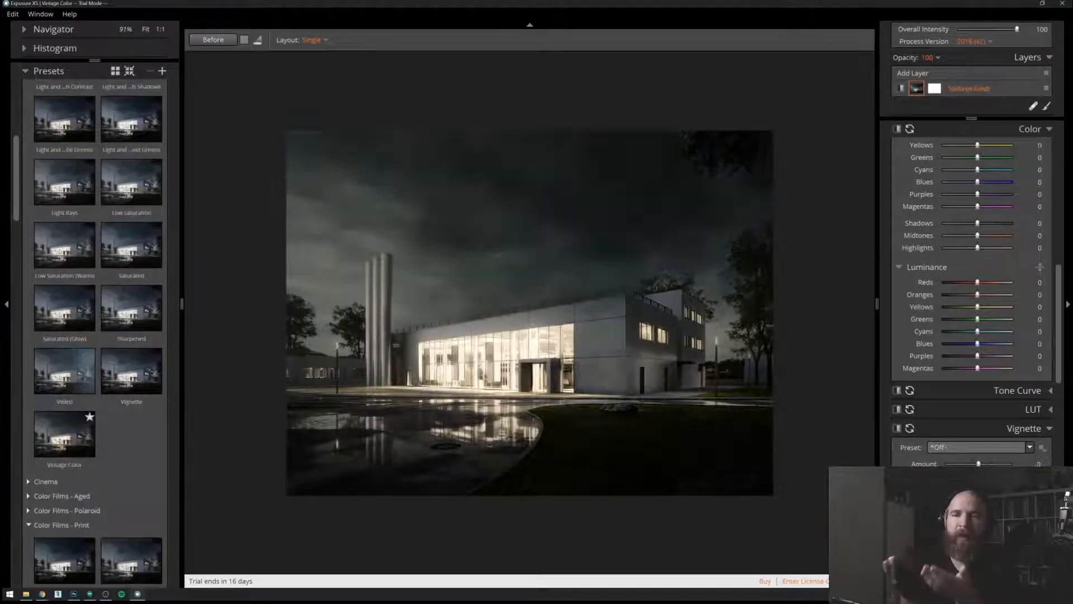
Preview the Cinema presets against the current look, and apply the Vintage Color result as a layer
{"action": "scroll", "coordinate": [18, 159], "scroll_direction": "down", "scroll_amount": 5}
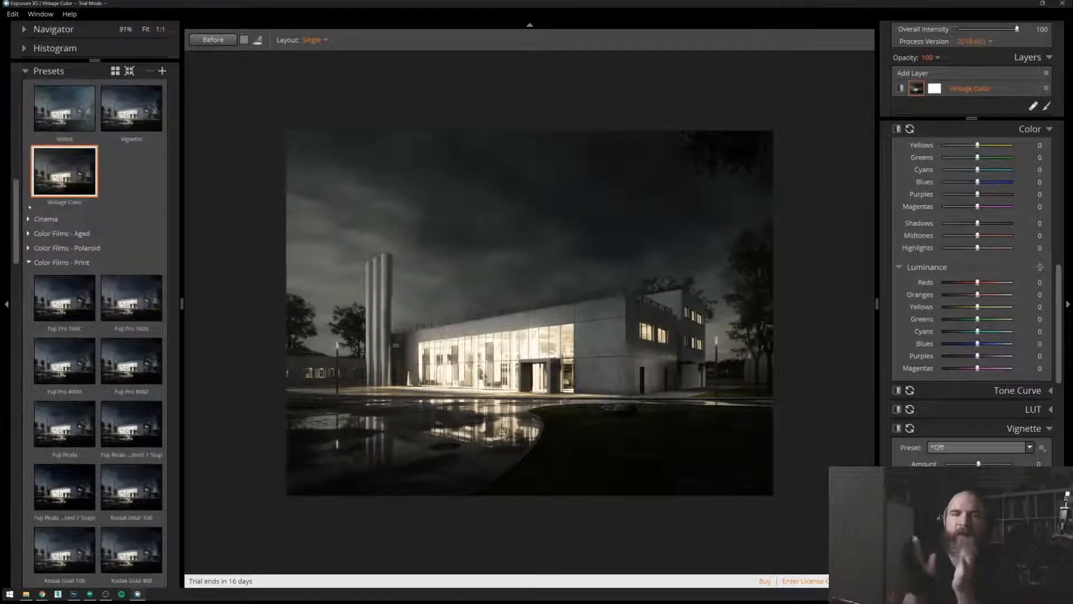
{"action": "left_click", "coordinate": [46, 182]}
{"action": "scroll", "coordinate": [51, 253], "scroll_direction": "down", "scroll_amount": 2}
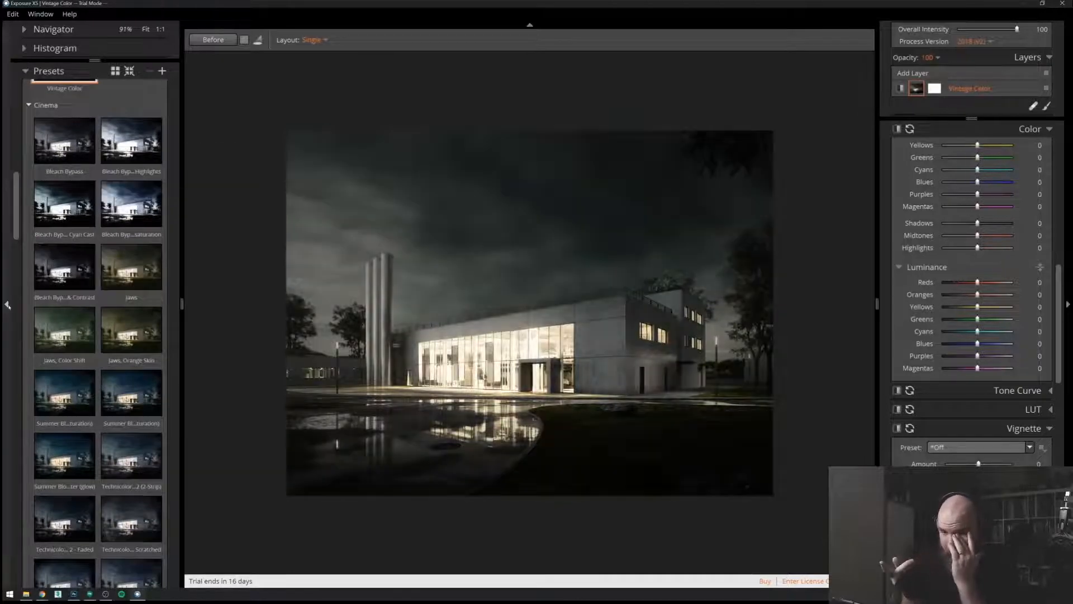
{"action": "scroll", "coordinate": [50, 253], "scroll_direction": "down", "scroll_amount": 3}
{"action": "scroll", "coordinate": [100, 330], "scroll_direction": "down", "scroll_amount": 1}
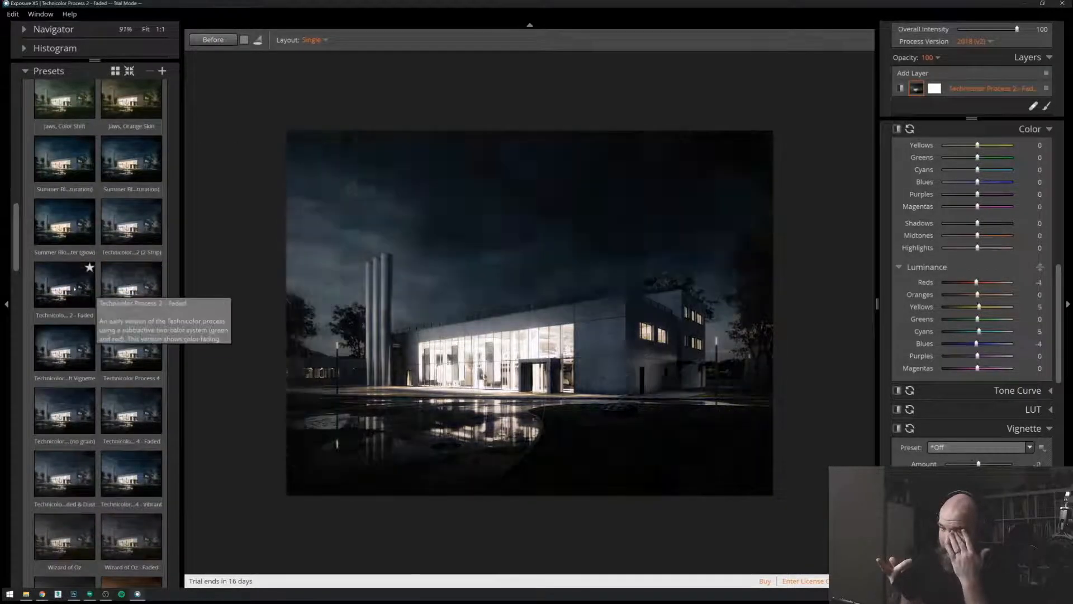
{"action": "left_click", "coordinate": [47, 338]}
{"action": "key", "text": "ctrl+z"}
{"action": "scroll", "coordinate": [83, 336], "scroll_direction": "up", "scroll_amount": 3}
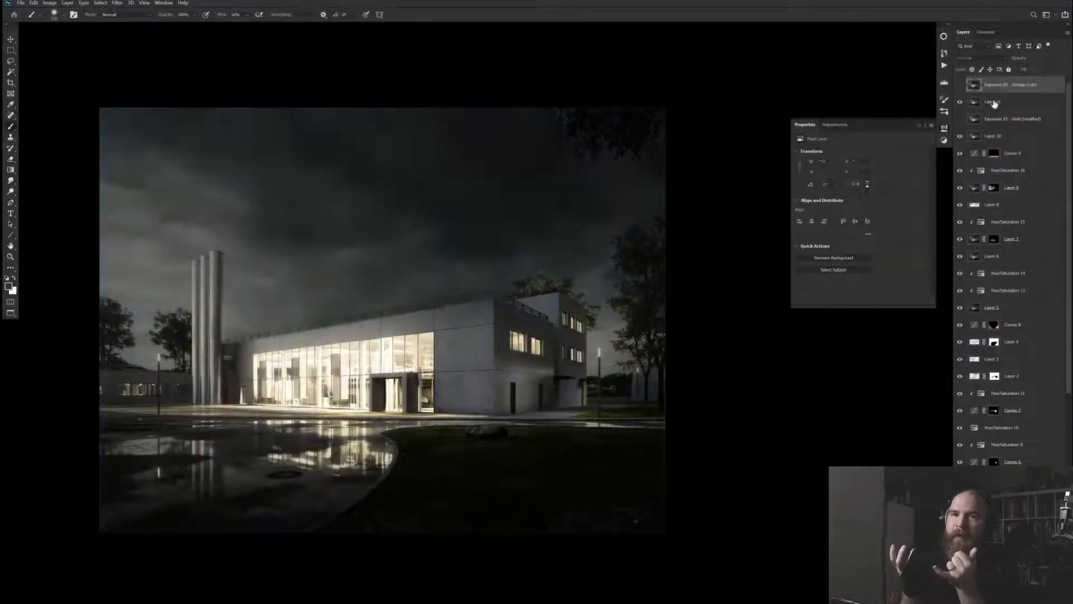
Open the merged copy in Exposure X5 again and apply the Wizard of Oz preset from the Cinema group
{"action": "left_click", "coordinate": [118, 3]}
{"action": "mouse_move", "coordinate": [138, 179]}
{"action": "left_click", "coordinate": [241, 186]}
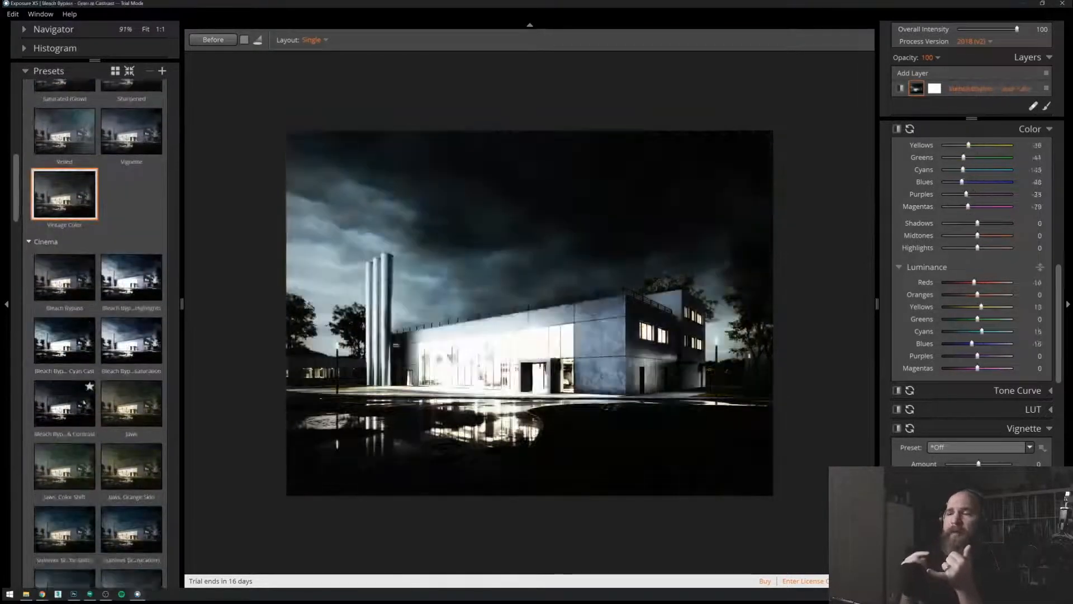
{"action": "scroll", "coordinate": [98, 335], "scroll_direction": "down", "scroll_amount": 8}
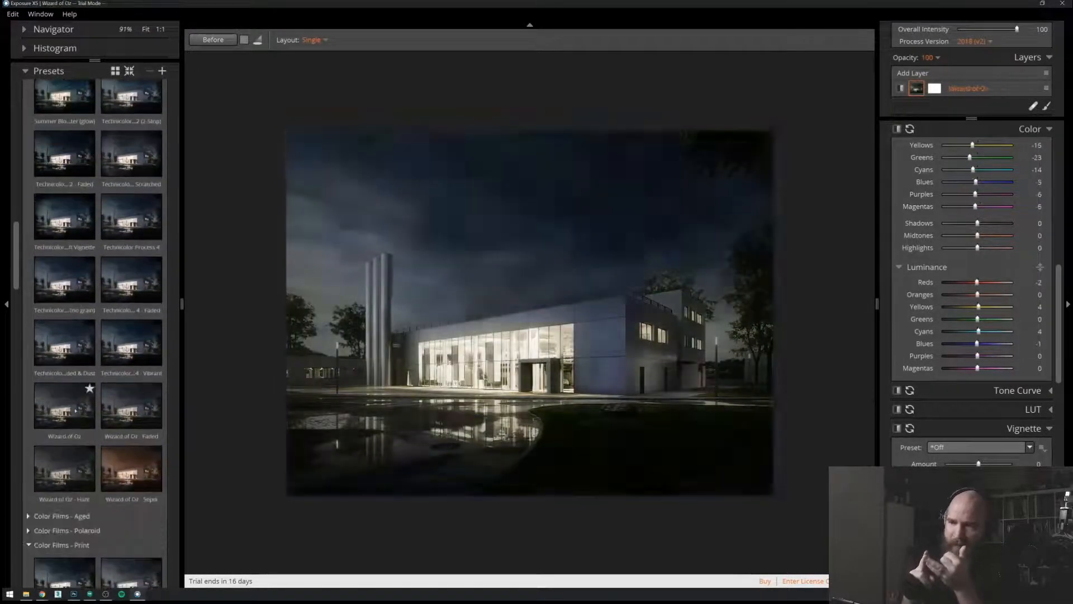
{"action": "left_click", "coordinate": [124, 395]}
{"action": "left_click", "coordinate": [64, 403]}
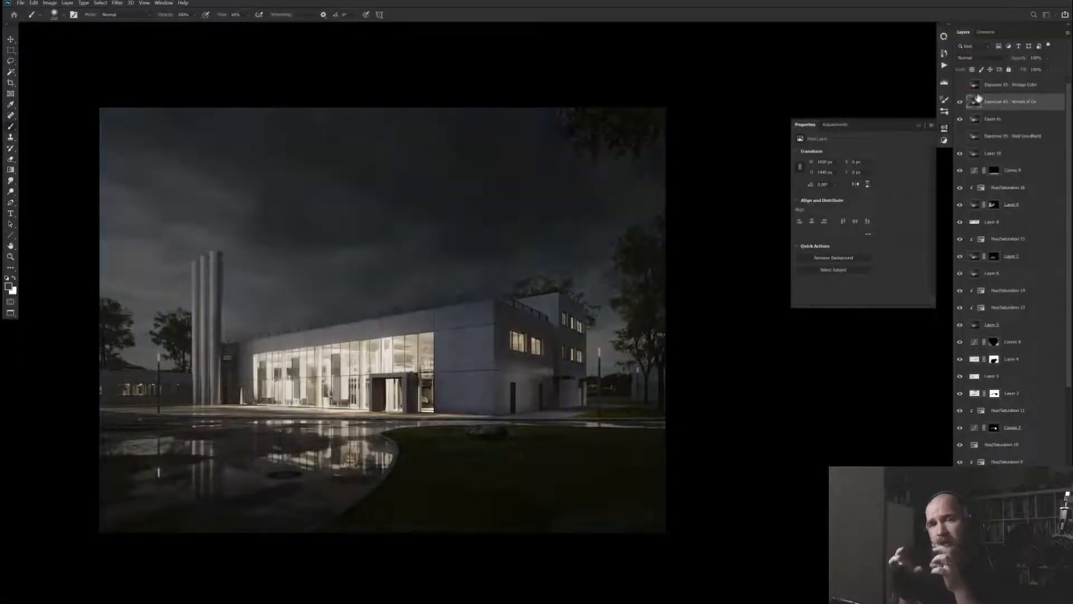
Reopen the merged copy in Exposure X5 and choose Kodak Gold 100 from the Color Films - Print presets
{"action": "left_click", "coordinate": [117, 3]}
{"action": "mouse_move", "coordinate": [168, 182]}
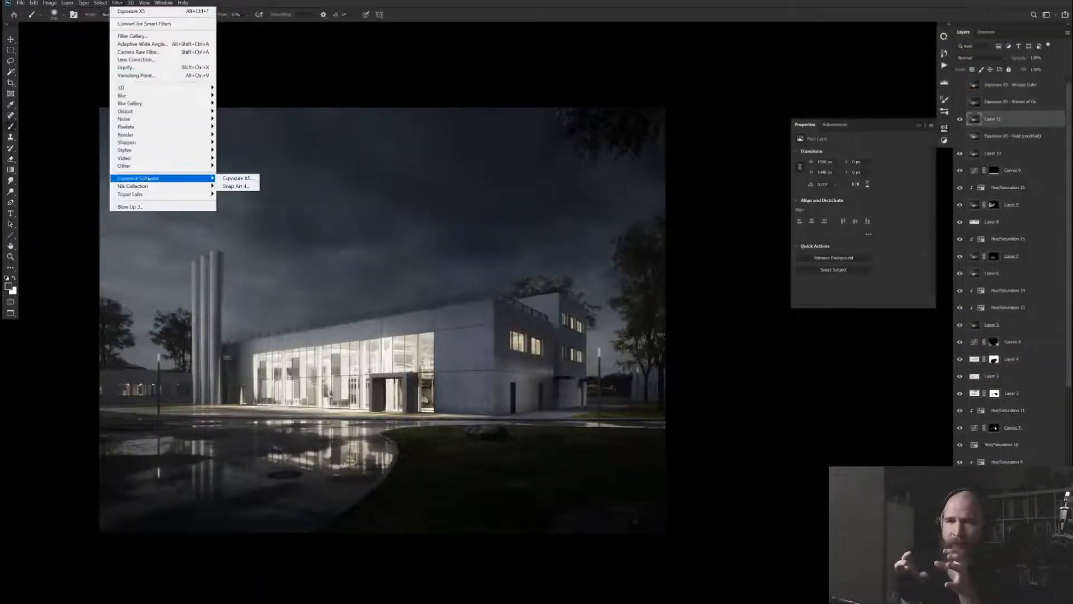
{"action": "left_click", "coordinate": [238, 178]}
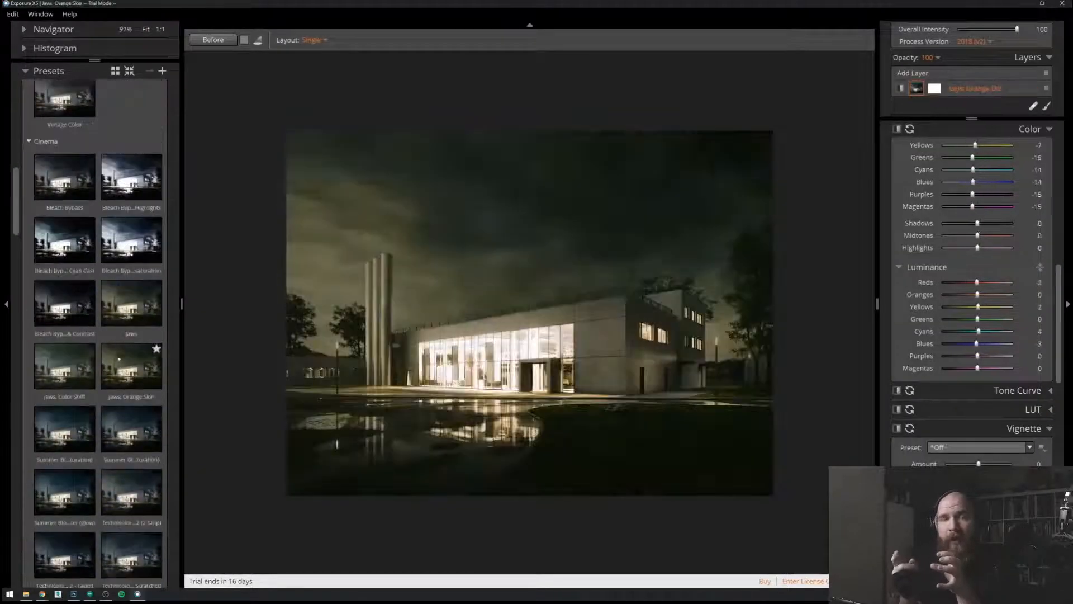
{"action": "scroll", "coordinate": [106, 458], "scroll_direction": "down", "scroll_amount": 4}
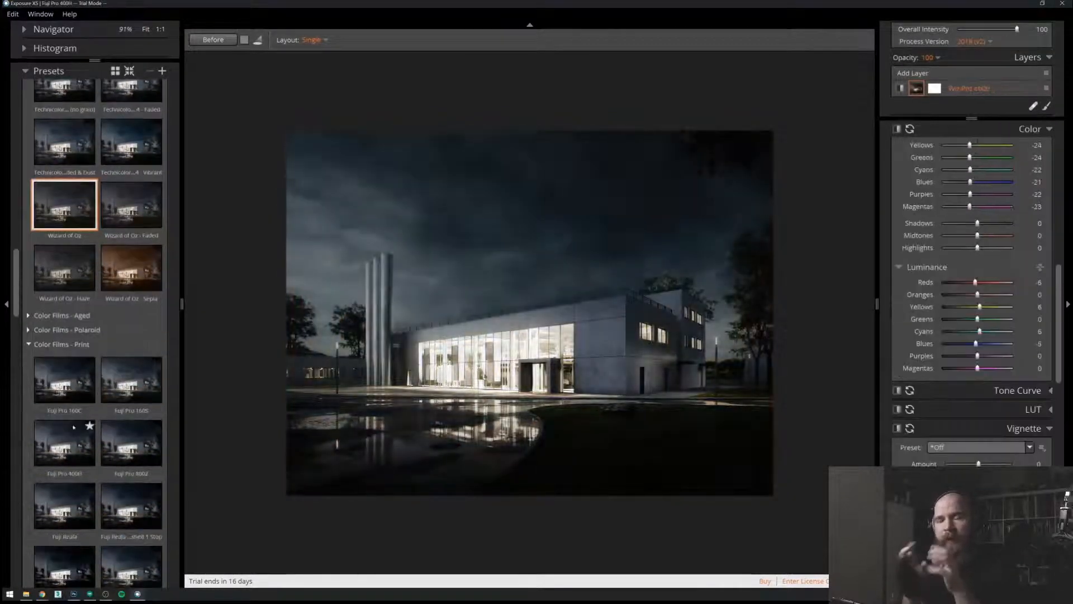
{"action": "scroll", "coordinate": [107, 458], "scroll_direction": "down", "scroll_amount": 3}
{"action": "scroll", "coordinate": [111, 428], "scroll_direction": "down", "scroll_amount": 1}
{"action": "right_click", "coordinate": [77, 453]}
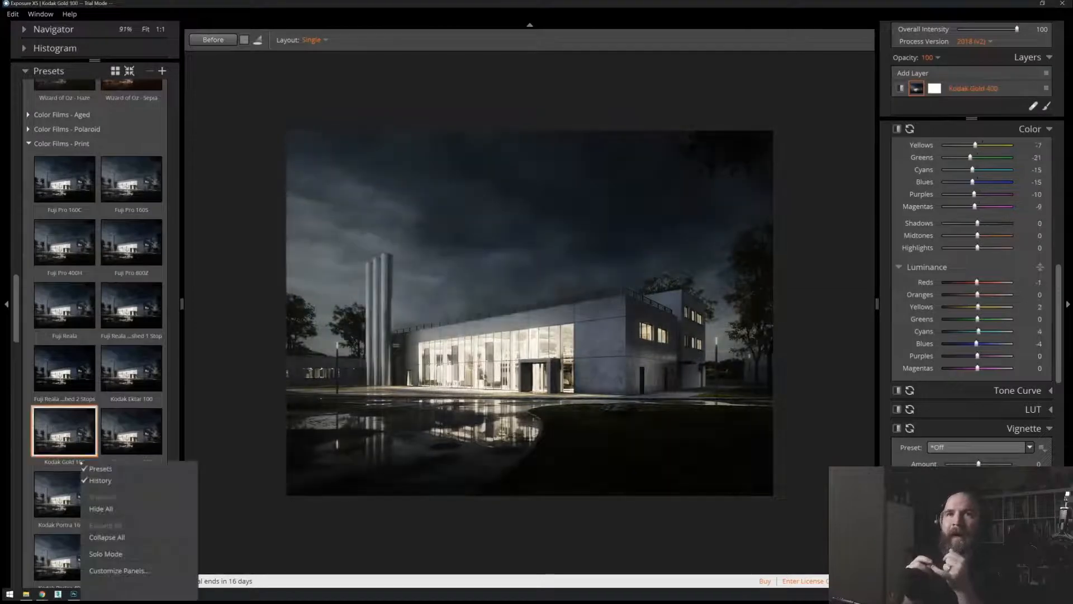
{"action": "left_click", "coordinate": [65, 442]}
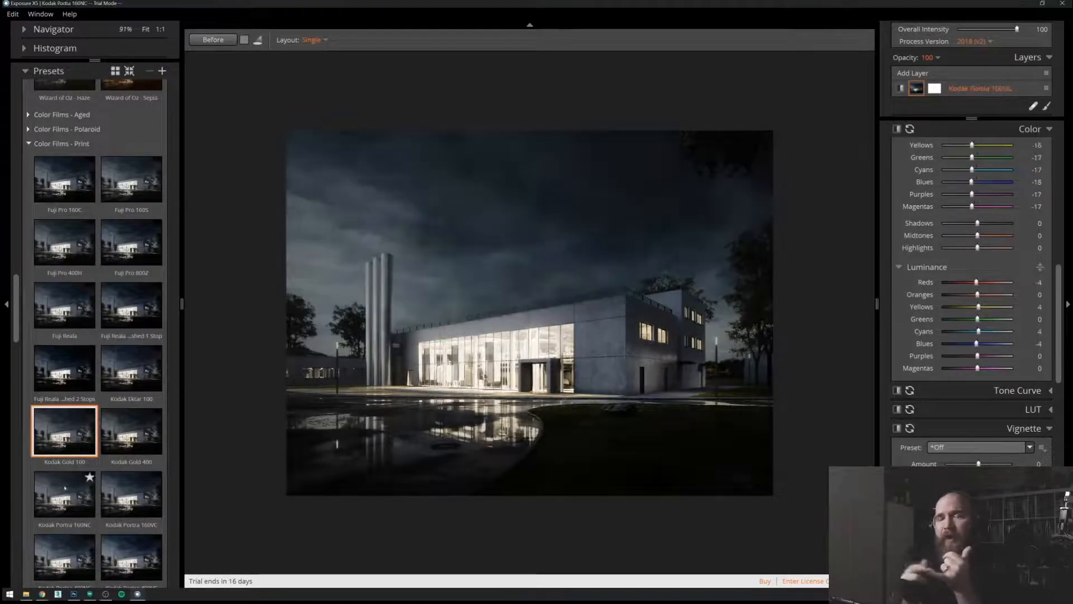
Compare Kodak Gold 100 with the other print and slide film presets, and apply it as a layer
{"action": "scroll", "coordinate": [103, 470], "scroll_direction": "down", "scroll_amount": 2}
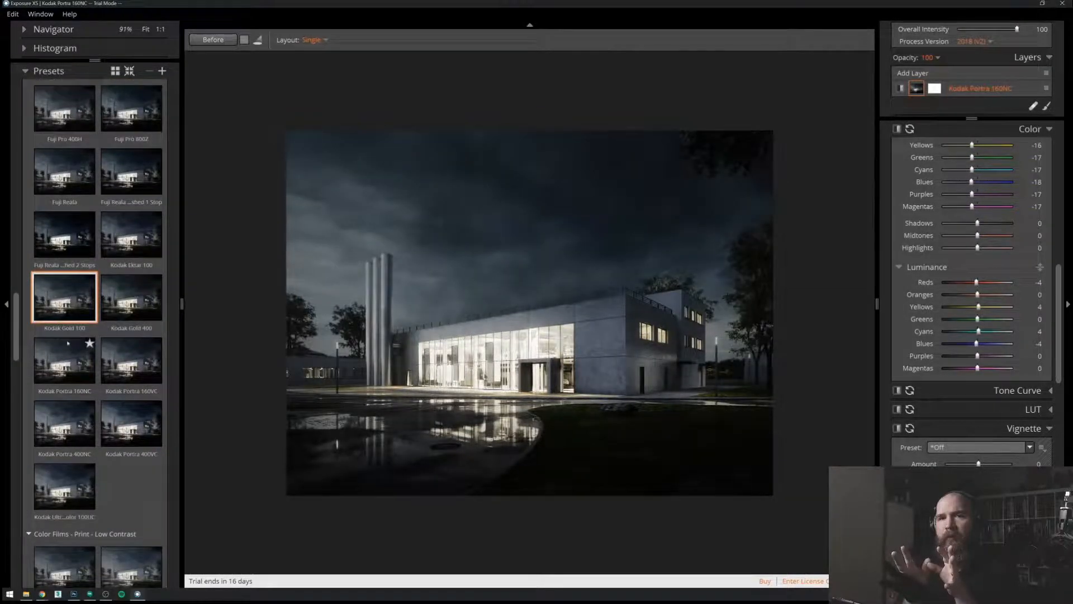
{"action": "scroll", "coordinate": [104, 469], "scroll_direction": "down", "scroll_amount": 6}
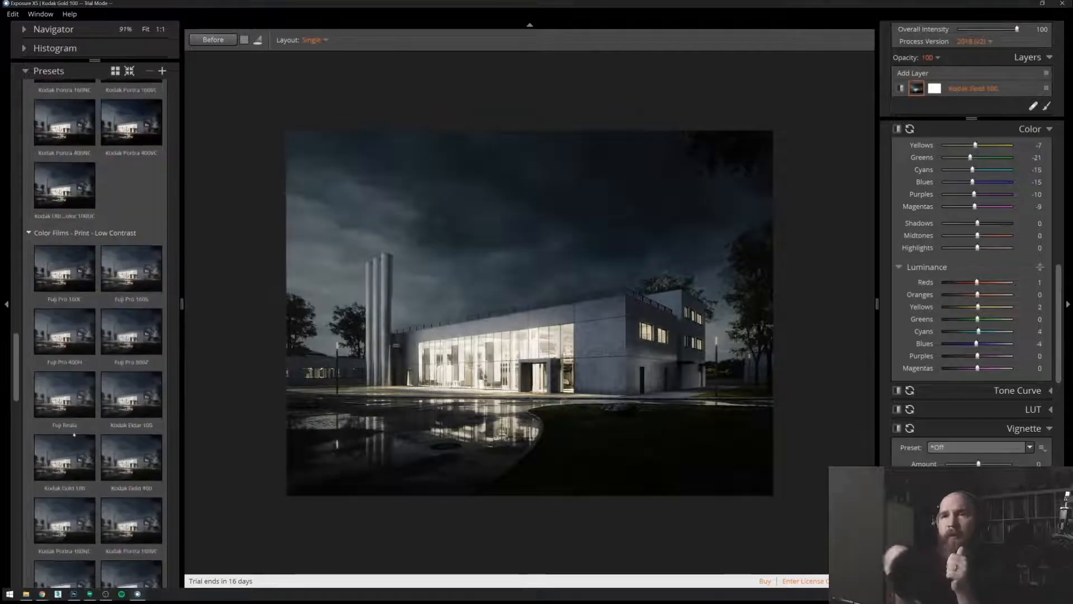
{"action": "scroll", "coordinate": [87, 457], "scroll_direction": "down", "scroll_amount": 5}
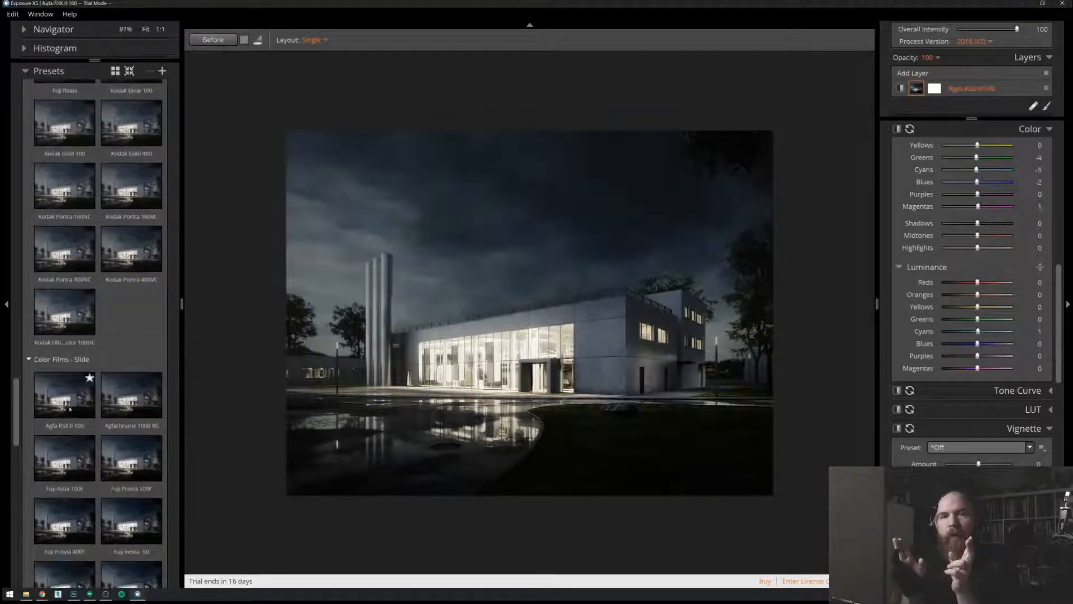
{"action": "scroll", "coordinate": [86, 457], "scroll_direction": "up", "scroll_amount": 3}
{"action": "scroll", "coordinate": [92, 414], "scroll_direction": "up", "scroll_amount": 2}
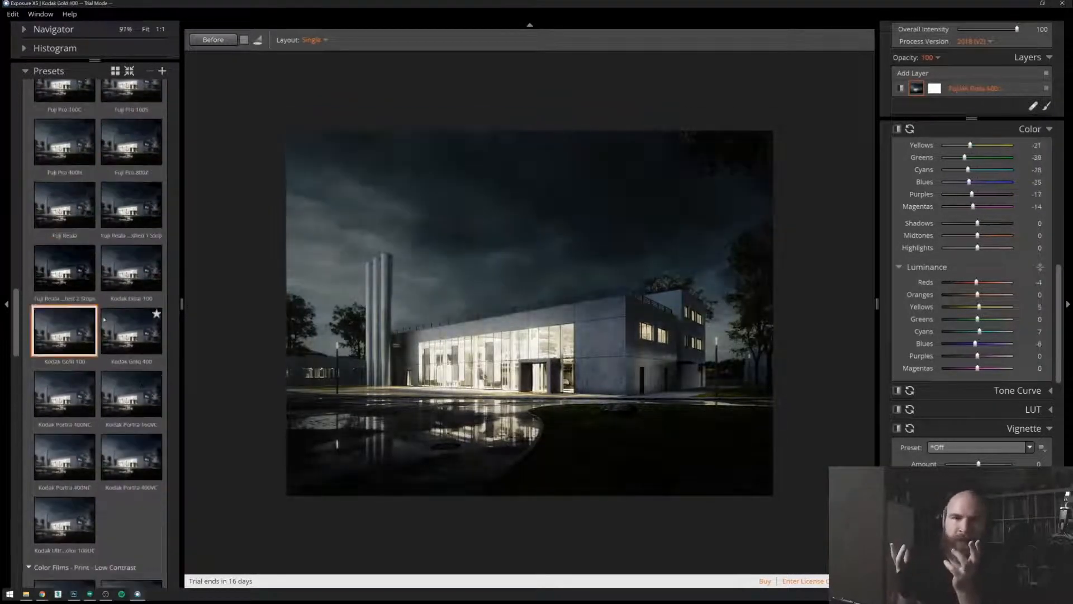
{"action": "scroll", "coordinate": [89, 364], "scroll_direction": "up", "scroll_amount": 2}
{"action": "scroll", "coordinate": [89, 343], "scroll_direction": "down", "scroll_amount": 2}
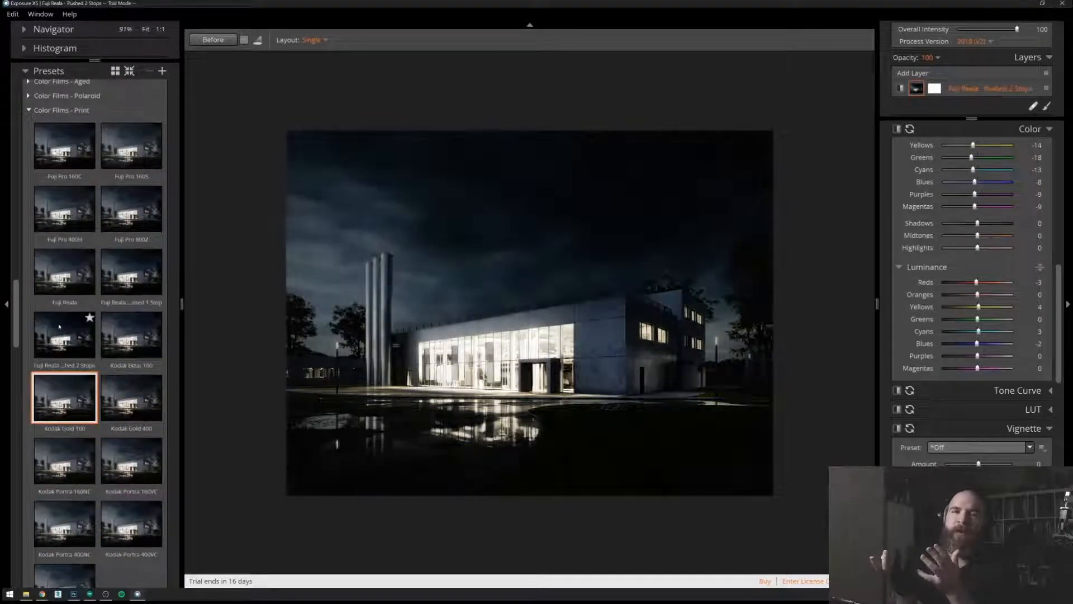
{"action": "scroll", "coordinate": [59, 327], "scroll_direction": "down", "scroll_amount": 7}
{"action": "scroll", "coordinate": [155, 438], "scroll_direction": "up", "scroll_amount": 5}
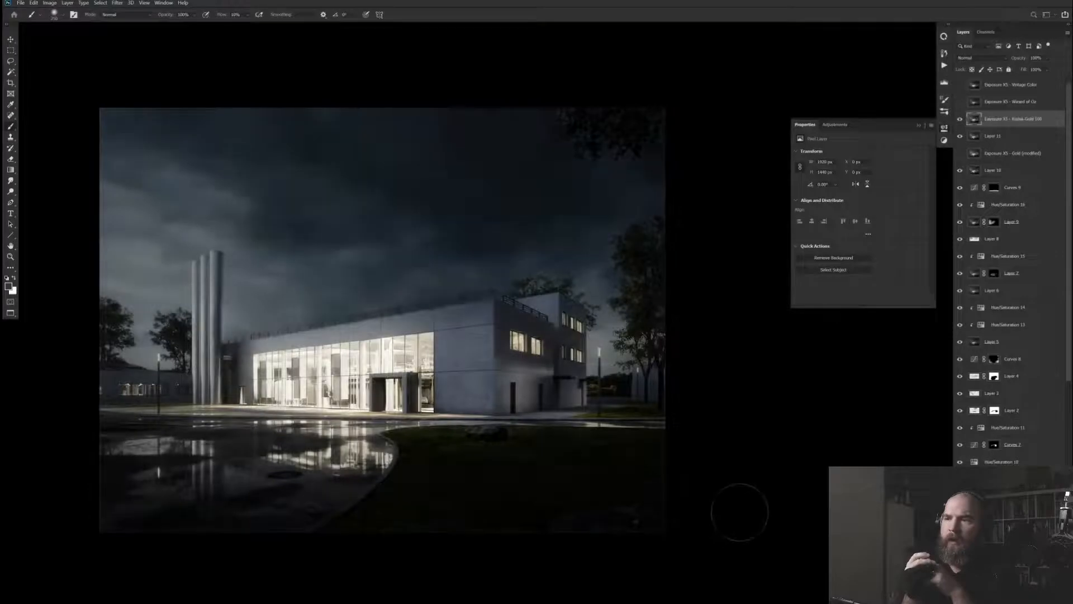
Delete the merged copy Layer 11, and compare the image with the Gold (modified) layer shown and hidden
{"action": "left_click", "coordinate": [1012, 140]}
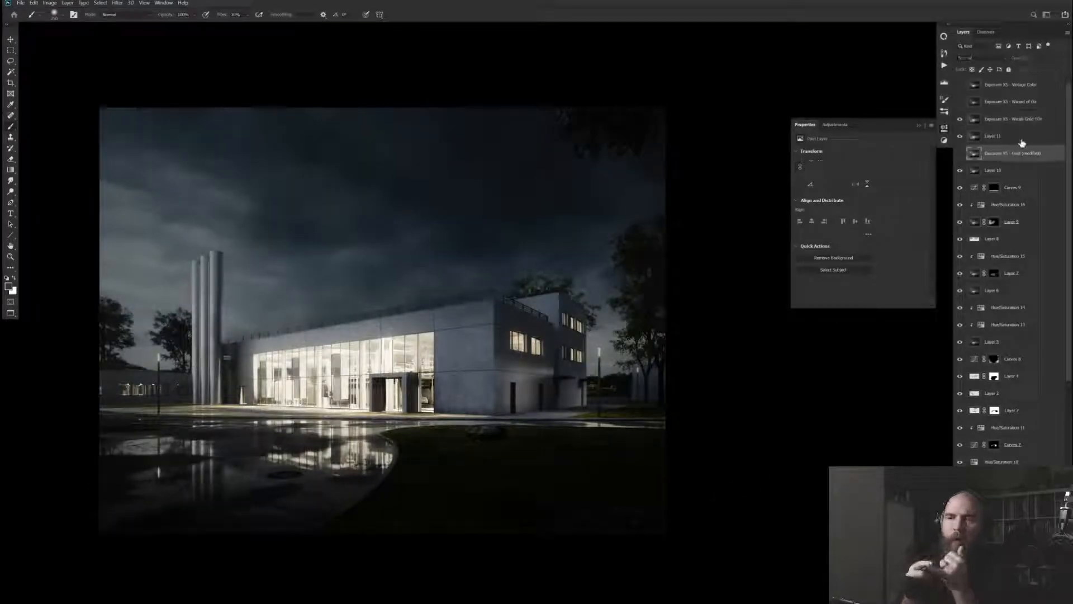
{"action": "key", "text": "Delete"}
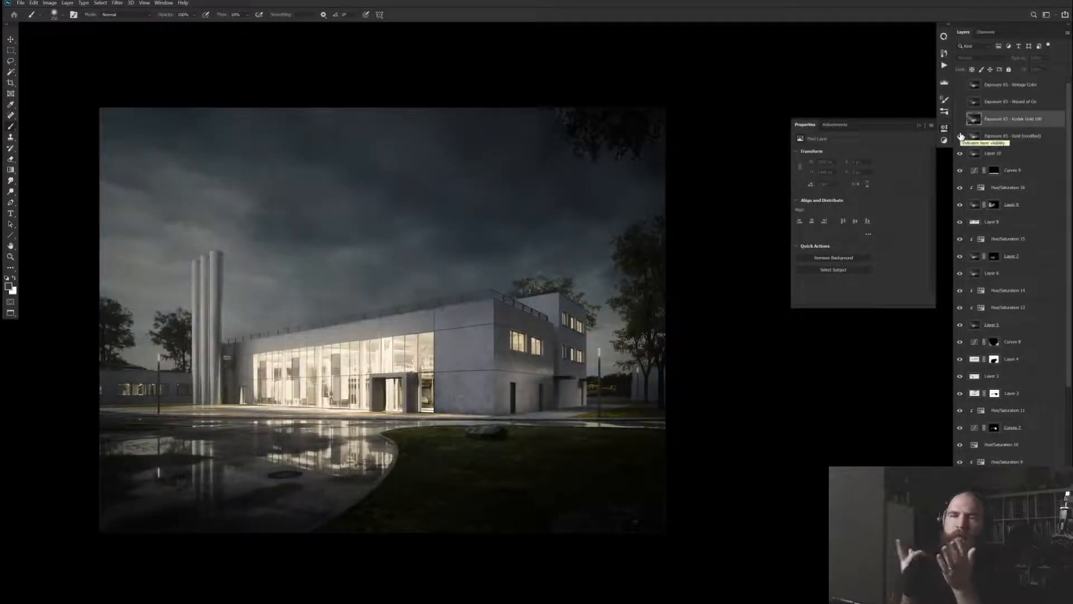
{"action": "left_click", "coordinate": [960, 136]}
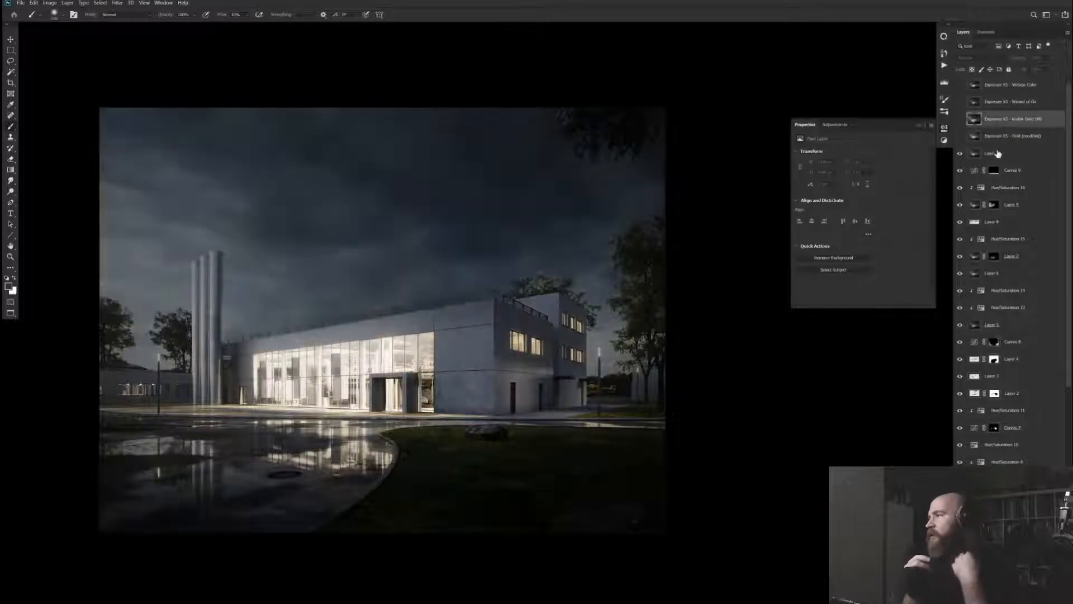
{"action": "left_click", "coordinate": [960, 136]}
{"action": "left_click", "coordinate": [960, 136]}
{"action": "left_click", "coordinate": [960, 136]}
{"action": "left_click", "coordinate": [960, 136]}
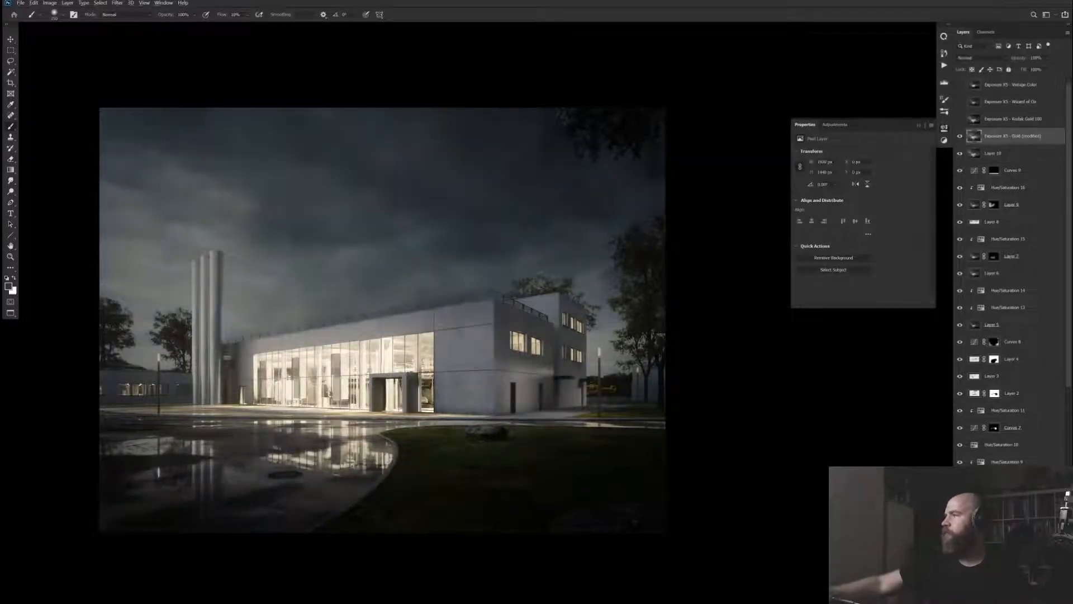
Hide the Gold (modified) layer behind a black mask and paint the effect back over the building's lit facade
{"action": "scroll", "coordinate": [457, 261], "scroll_direction": "down", "scroll_amount": 2}
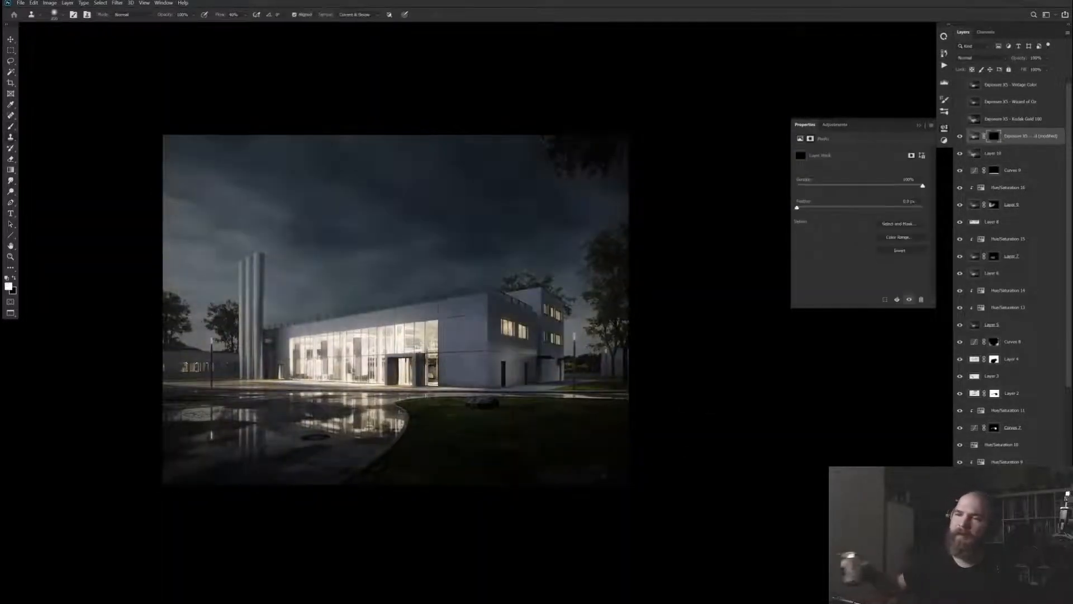
{"action": "key", "text": "Return"}
{"action": "key", "text": "x"}
{"action": "left_click_drag", "start_coordinate": [335, 342], "coordinate": [372, 358]}
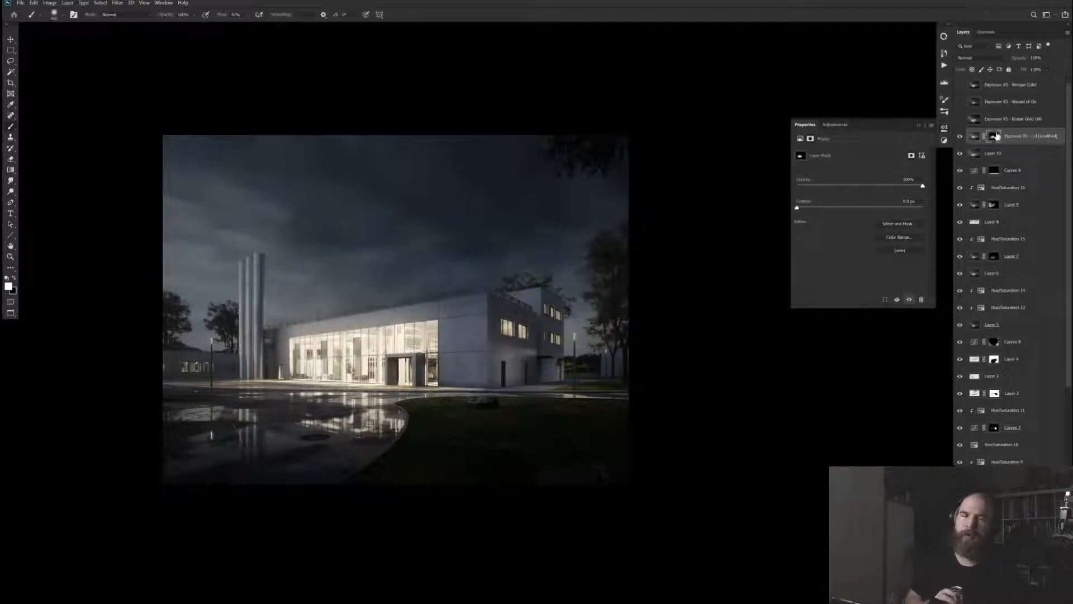
Lighten the dark areas of the Gold (modified) layer's mask with Levels by raising the black output level
{"action": "left_click", "coordinate": [996, 137], "text": "shift"}
{"action": "key", "text": "ctrl+l"}
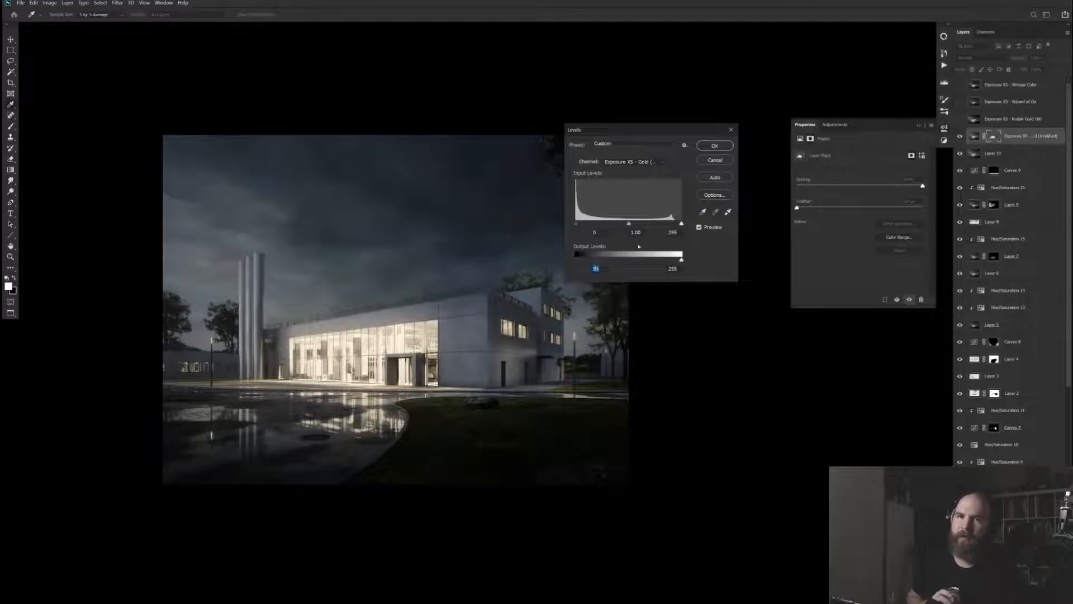
{"action": "key", "text": "Return"}
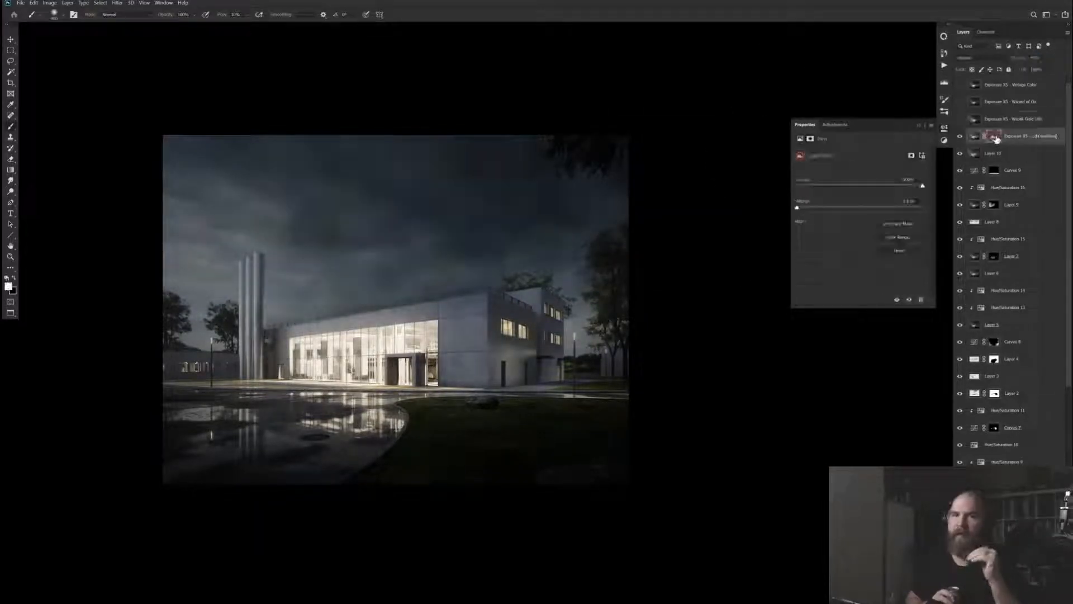
Show the Kodak Gold 100 layer and lower its opacity
{"action": "left_click", "coordinate": [985, 119]}
{"action": "left_click", "coordinate": [960, 119]}
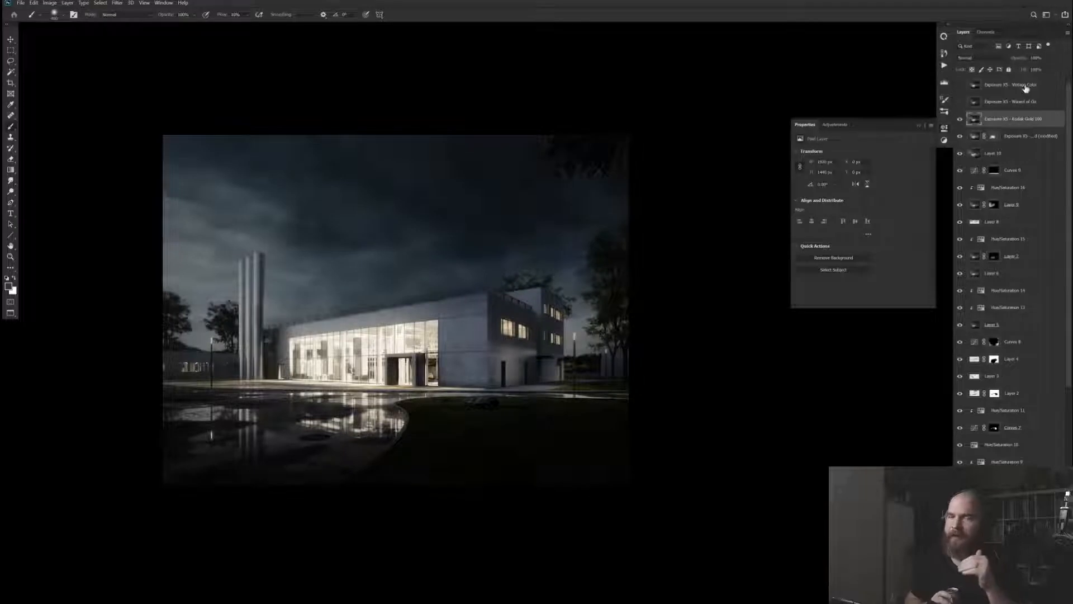
{"action": "left_click_drag", "start_coordinate": [1022, 59], "coordinate": [837, 45]}
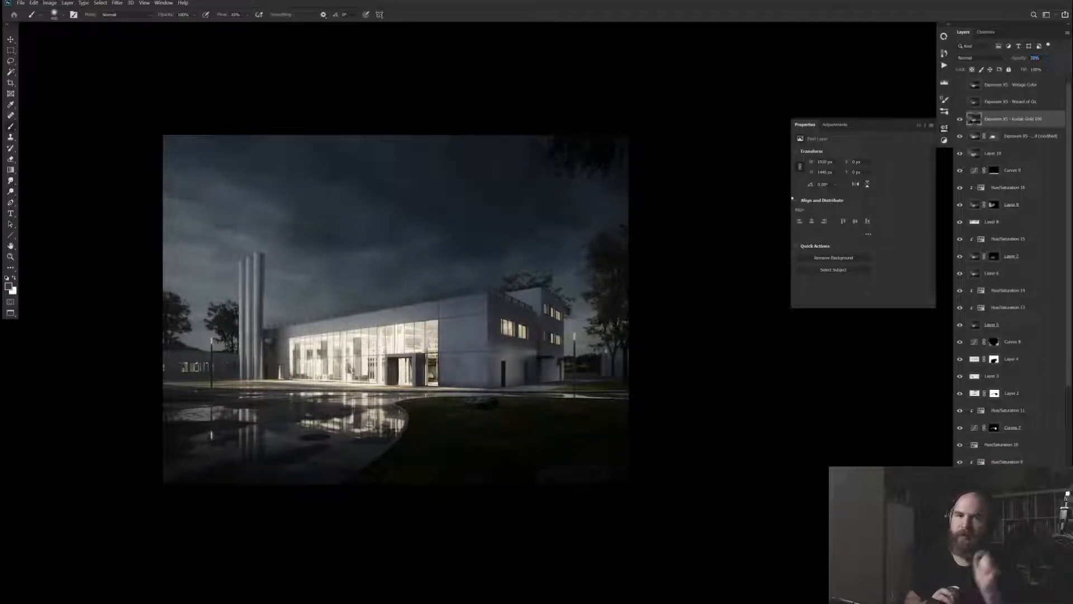
Compare the image with and without the Wizard of Oz layer, and delete that layer
{"action": "left_click", "coordinate": [961, 101]}
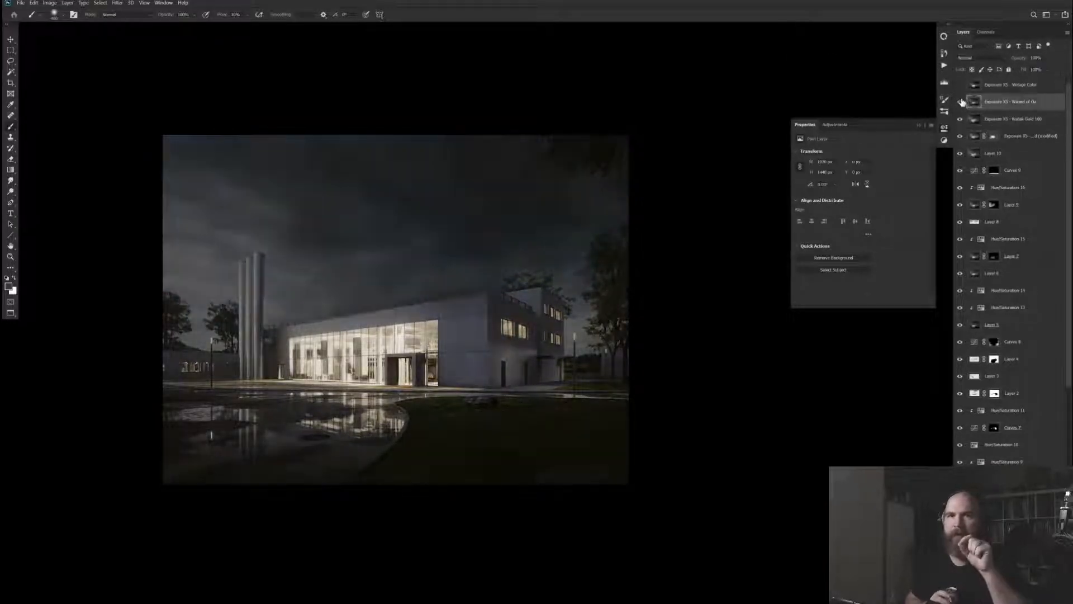
{"action": "left_click", "coordinate": [960, 103]}
{"action": "left_click", "coordinate": [960, 103]}
{"action": "key", "text": "Delete"}
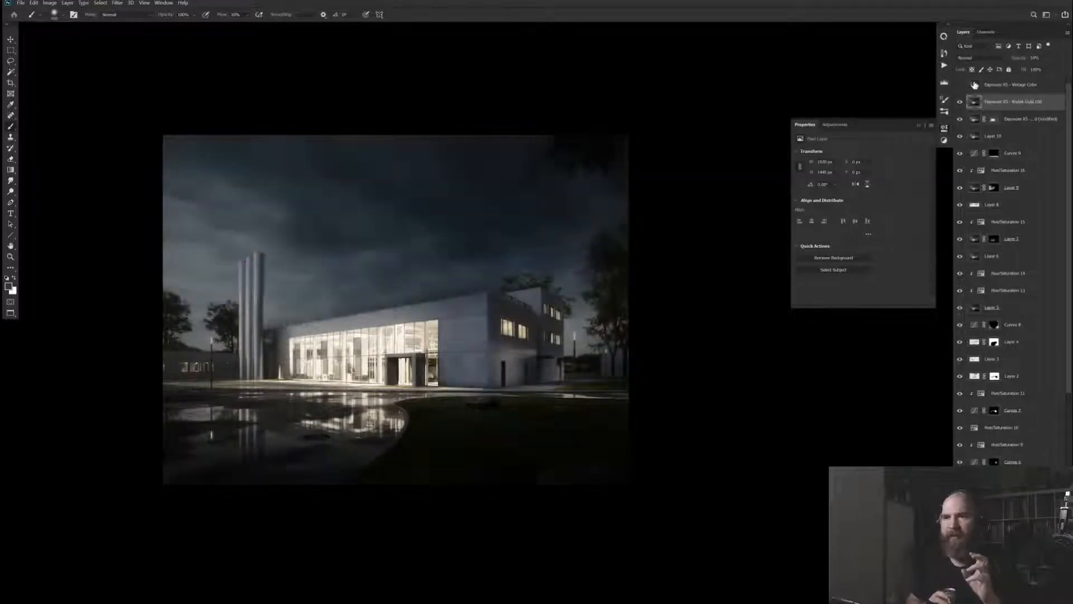
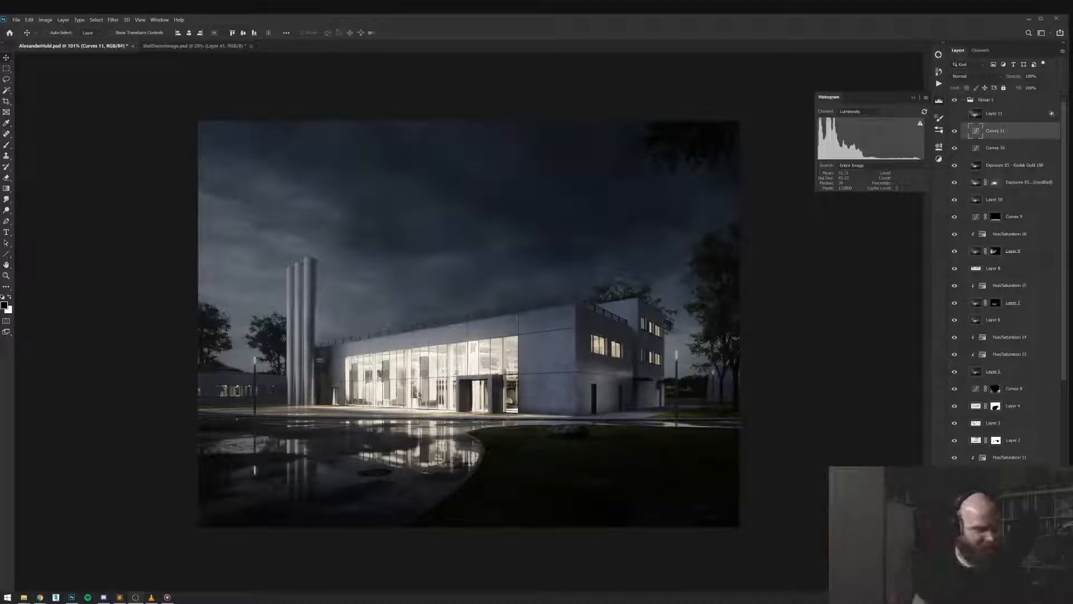
Isolate the Screen-mode Layer 11, select the whole canvas, and restore the visibility of the other layers
{"action": "left_click", "coordinate": [994, 114]}
{"action": "left_click", "coordinate": [954, 113], "text": "alt"}
{"action": "key", "text": "ctrl+a"}
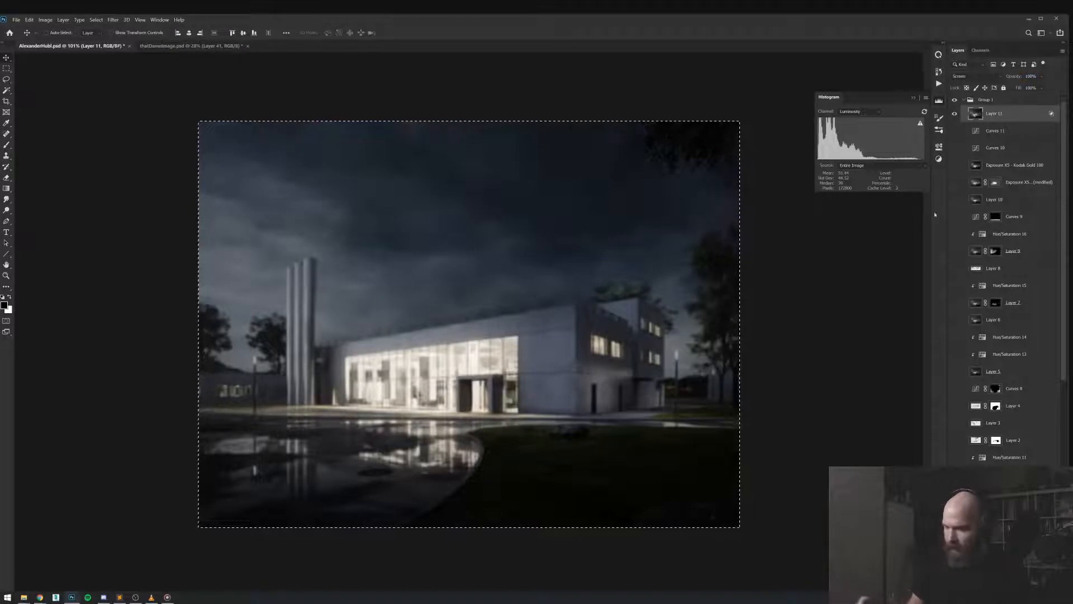
{"action": "left_click", "coordinate": [954, 114], "text": "alt"}
Set Layer 11's opacity to 20%, then hide it and make Curves 11 the active layer
{"action": "key", "text": "0"}
{"action": "key", "text": "0"}
{"action": "type", "text": "20"}
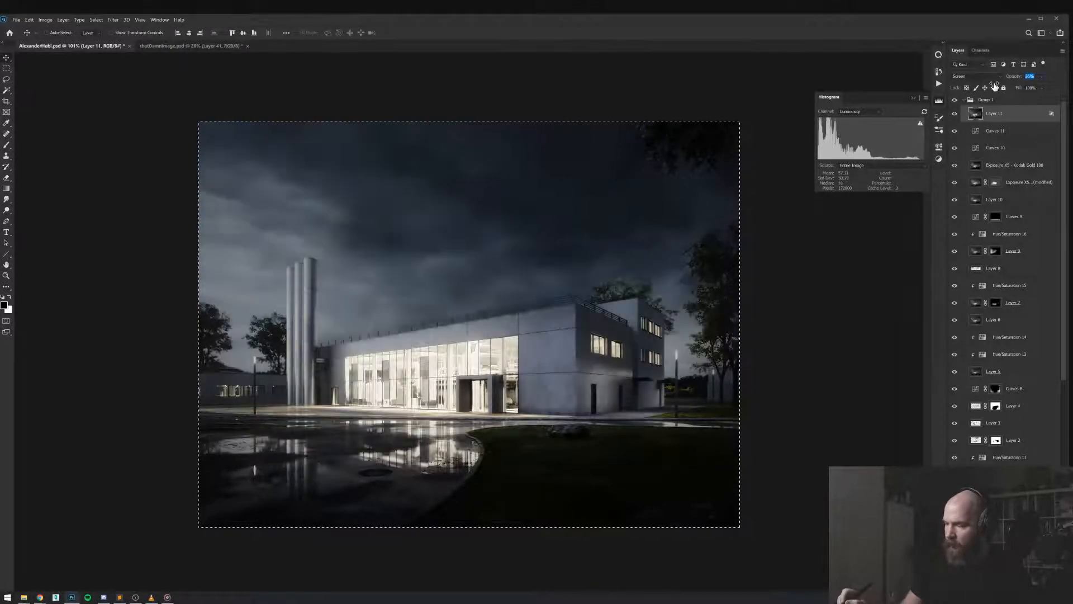
{"action": "key", "text": "ctrl+comma"}
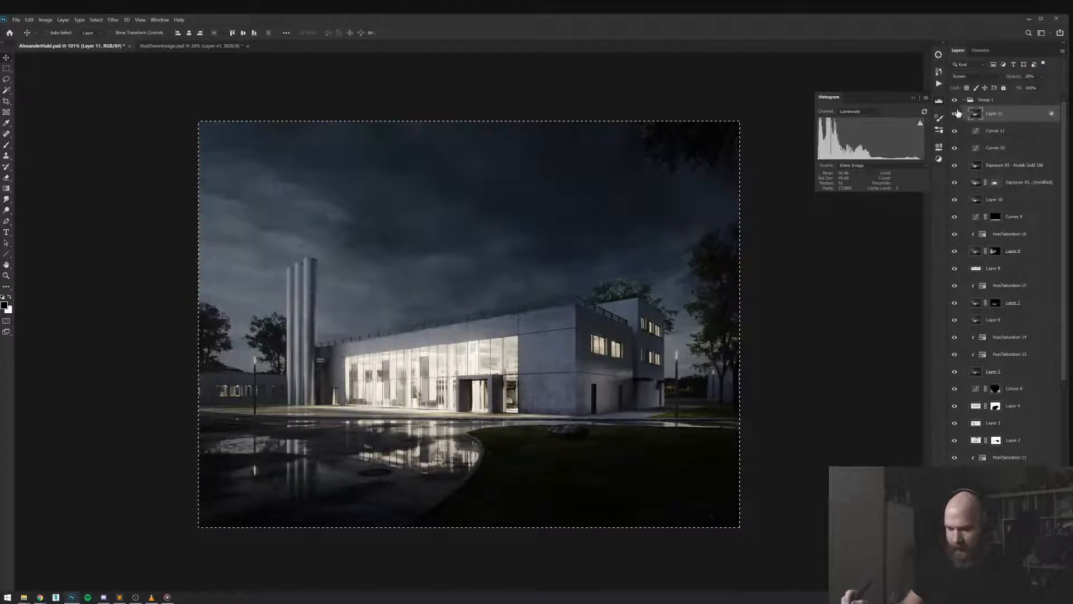
{"action": "left_click", "coordinate": [1015, 132]}
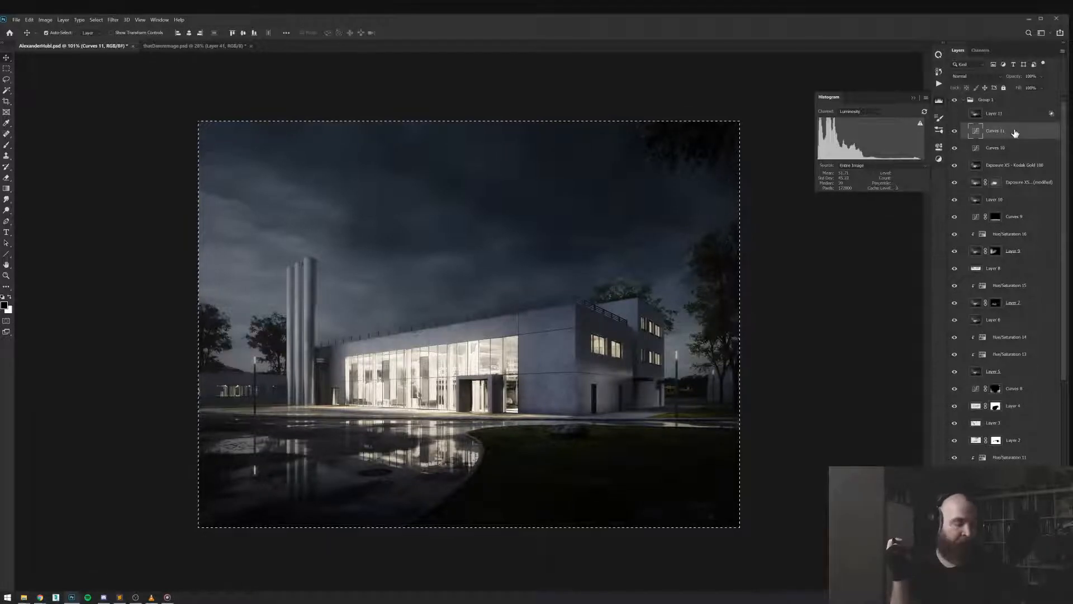
Stamp all visible layers into a new layer above Curves 11, clear the selection, and set the new layer's blend mode to Screen
{"action": "key", "text": "ctrl+shift+alt+e"}
{"action": "key", "text": "ctrl+d"}
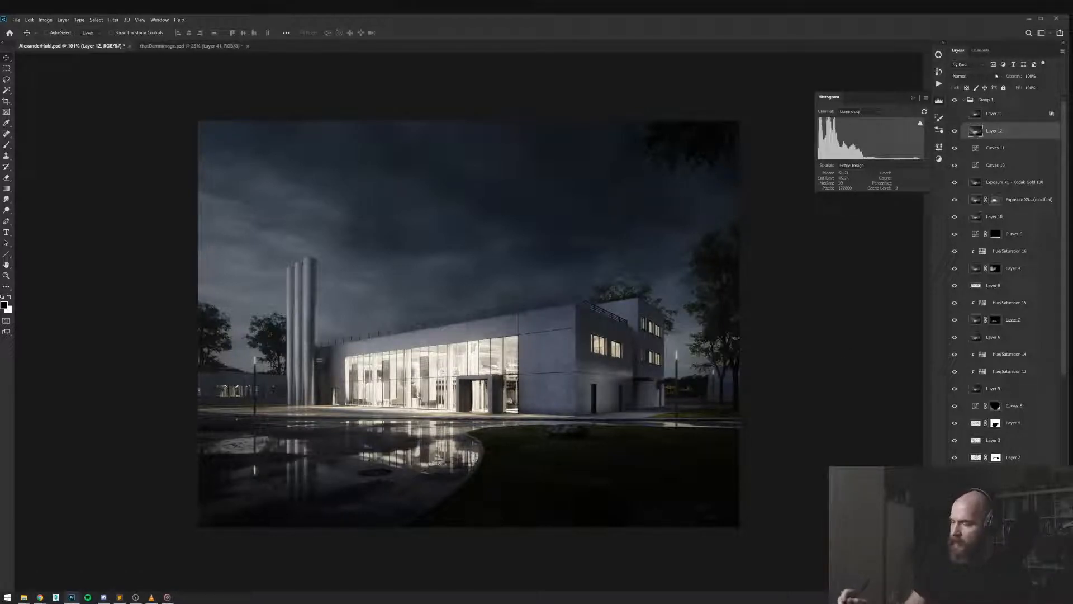
{"action": "left_click", "coordinate": [976, 76]}
{"action": "left_click", "coordinate": [977, 147]}
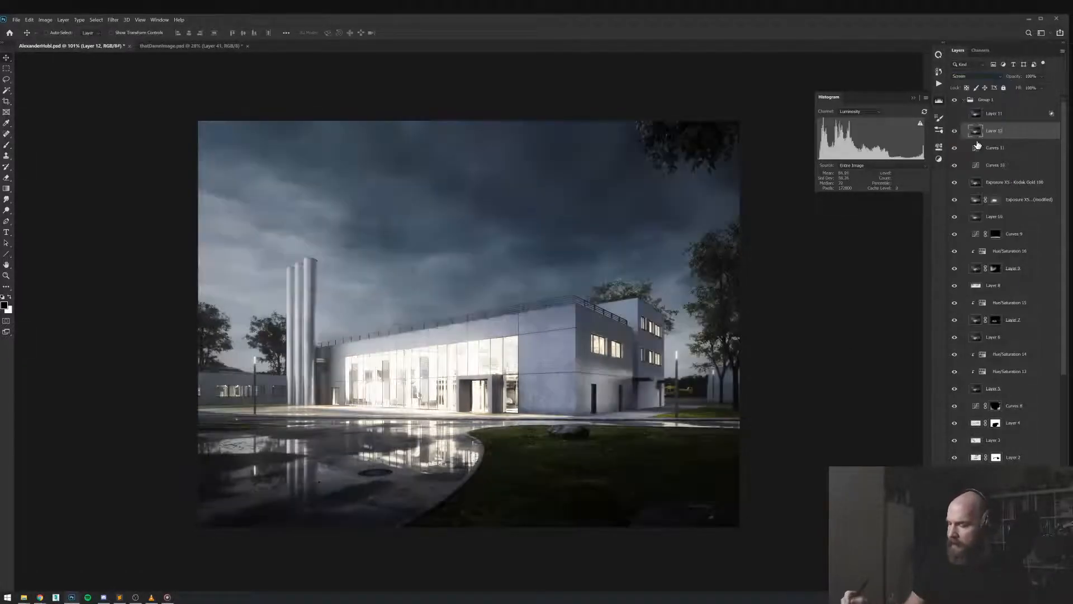
Apply a Gaussian Blur to Layer 12, trying large radii before settling on a subtle radius of about 2.6 pixels
{"action": "key", "text": "ctrl+alt+f"}
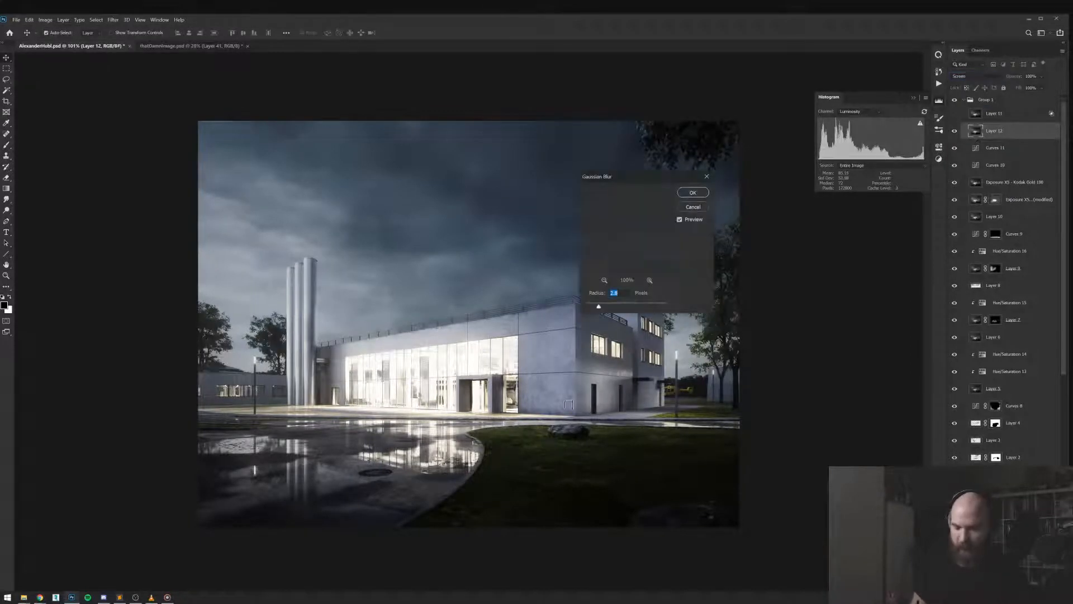
{"action": "left_click_drag", "start_coordinate": [610, 305], "coordinate": [624, 307]}
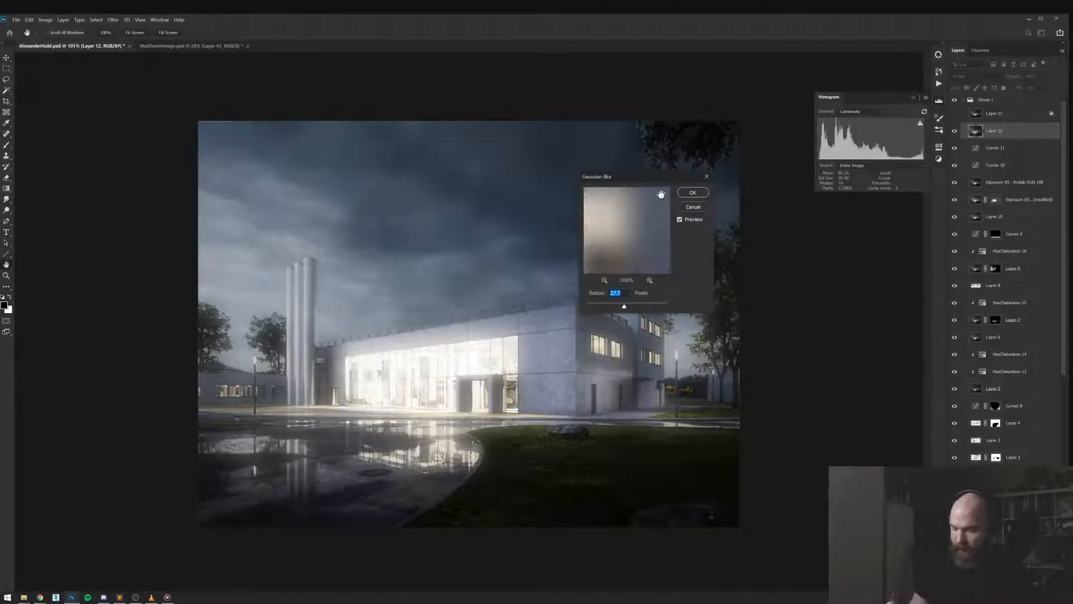
{"action": "left_click_drag", "start_coordinate": [632, 177], "coordinate": [691, 151]}
{"action": "left_click_drag", "start_coordinate": [683, 282], "coordinate": [688, 282]}
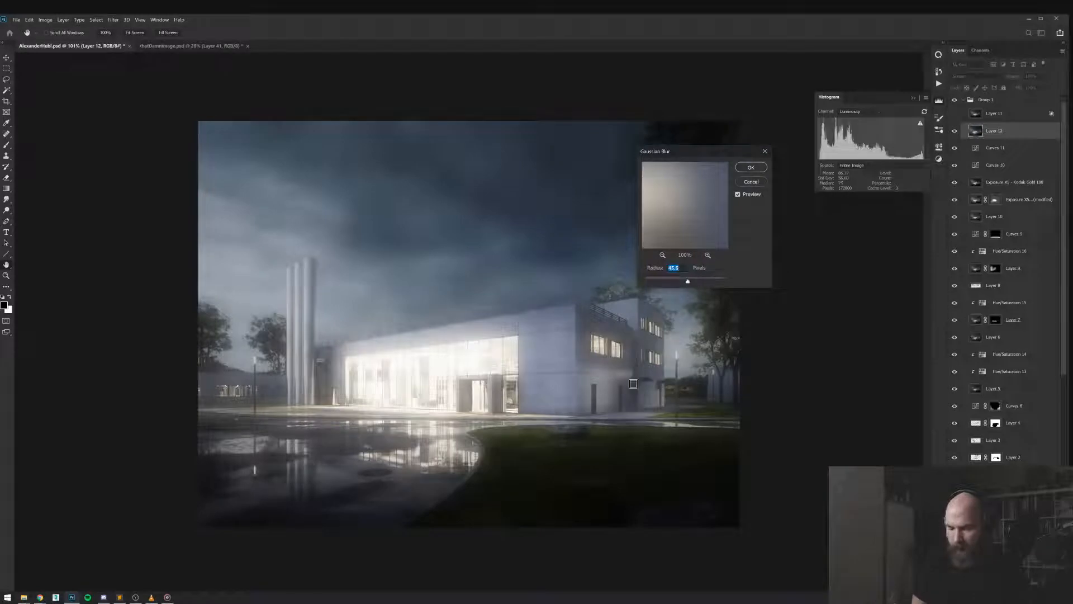
{"action": "mouse_move", "coordinate": [688, 282]}
{"action": "left_mouse_down"}
{"action": "mouse_move", "coordinate": [712, 282]}
{"action": "mouse_move", "coordinate": [677, 281]}
{"action": "left_mouse_up"}
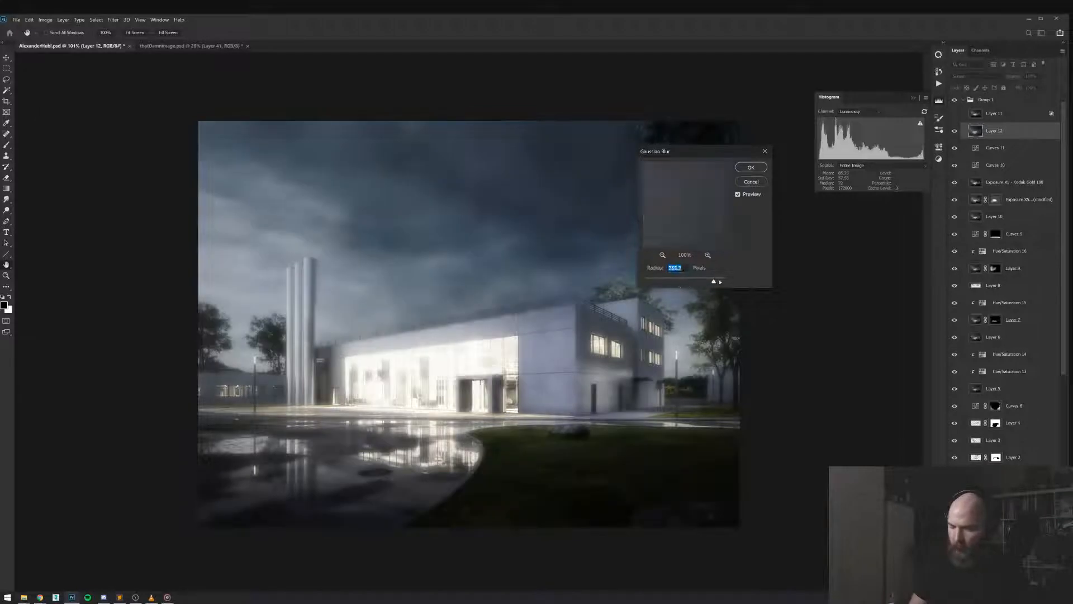
{"action": "left_click_drag", "start_coordinate": [687, 150], "coordinate": [770, 126]}
{"action": "left_click_drag", "start_coordinate": [798, 258], "coordinate": [795, 257]}
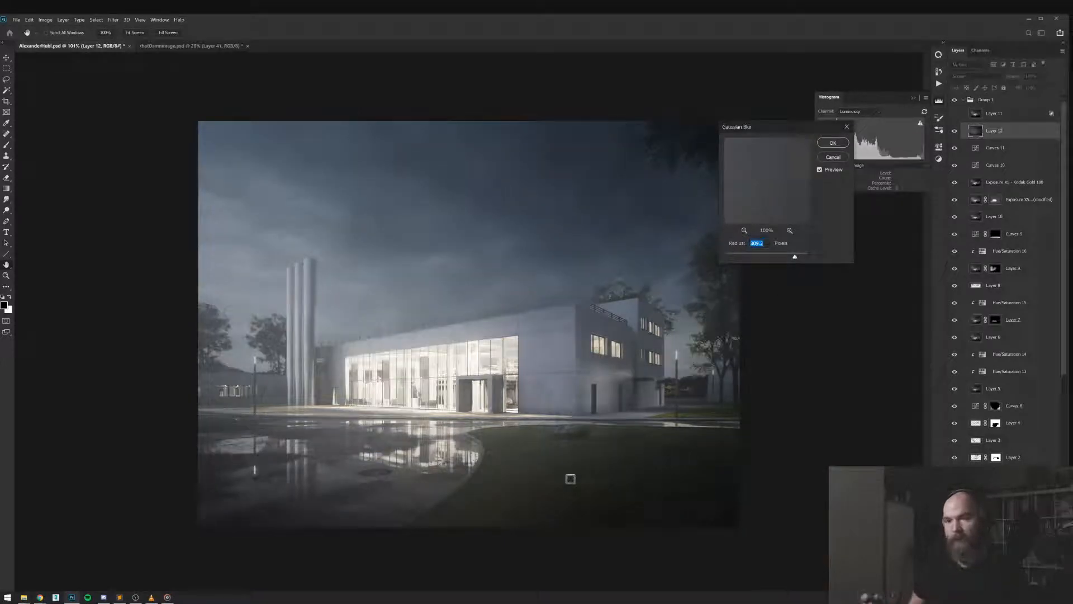
{"action": "left_click_drag", "start_coordinate": [776, 259], "coordinate": [733, 257]}
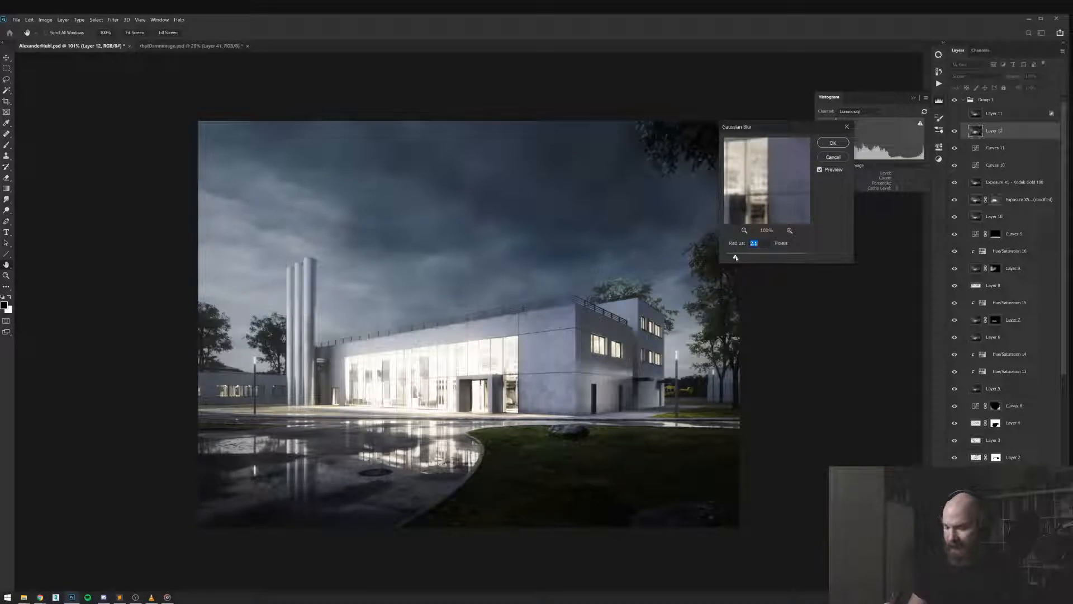
{"action": "left_click", "coordinate": [517, 356]}
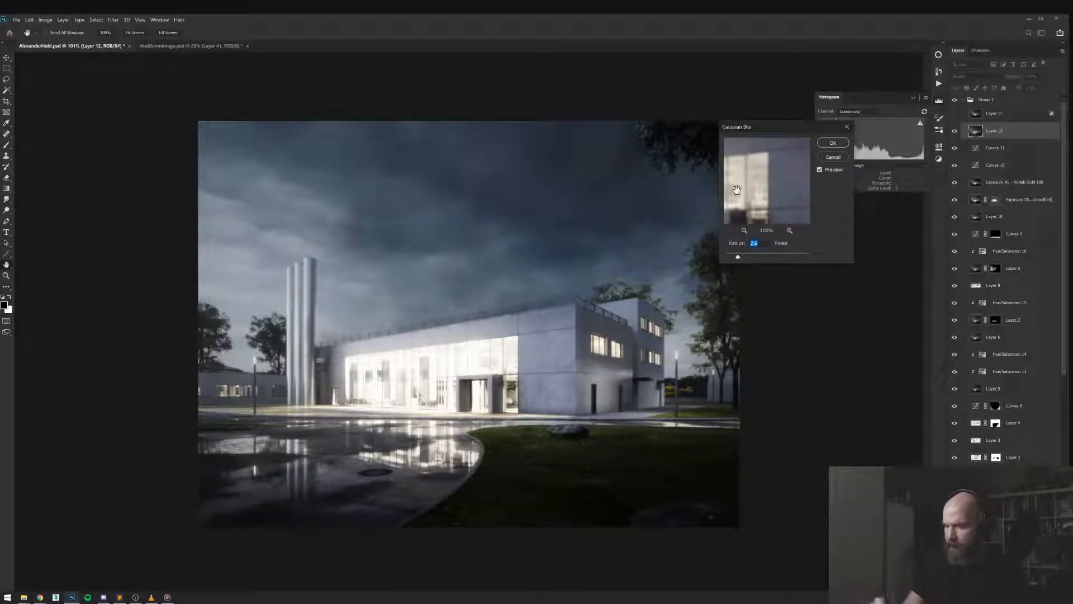
{"action": "left_click", "coordinate": [833, 143]}
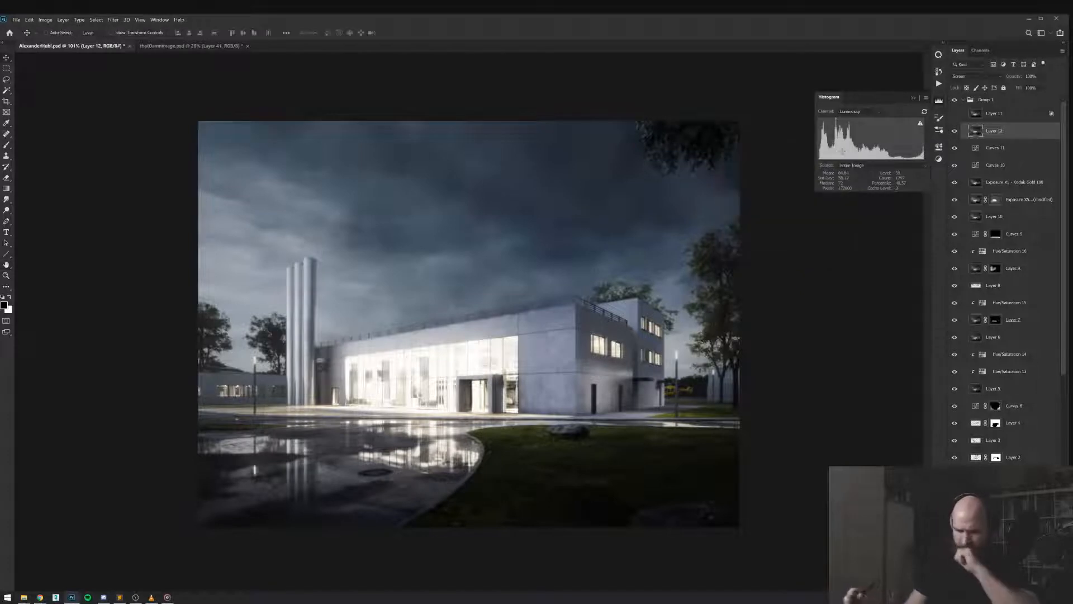
Preview other blend modes for Layer 12 but keep Screen, and clip a Hue/Saturation adjustment with saturation +25 to it
{"action": "left_click", "coordinate": [991, 79]}
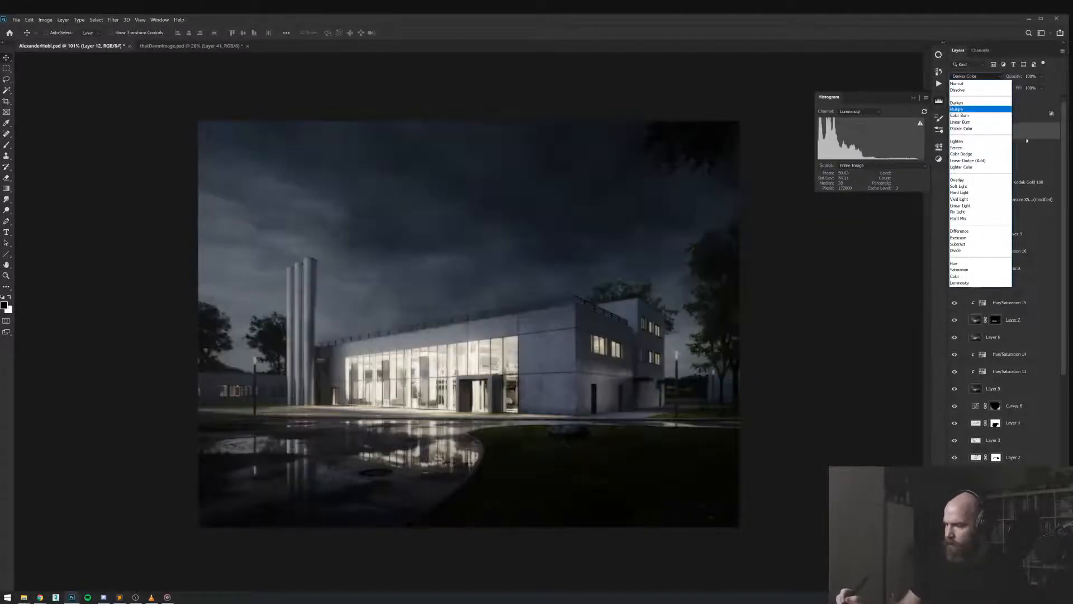
{"action": "key", "text": "Escape"}
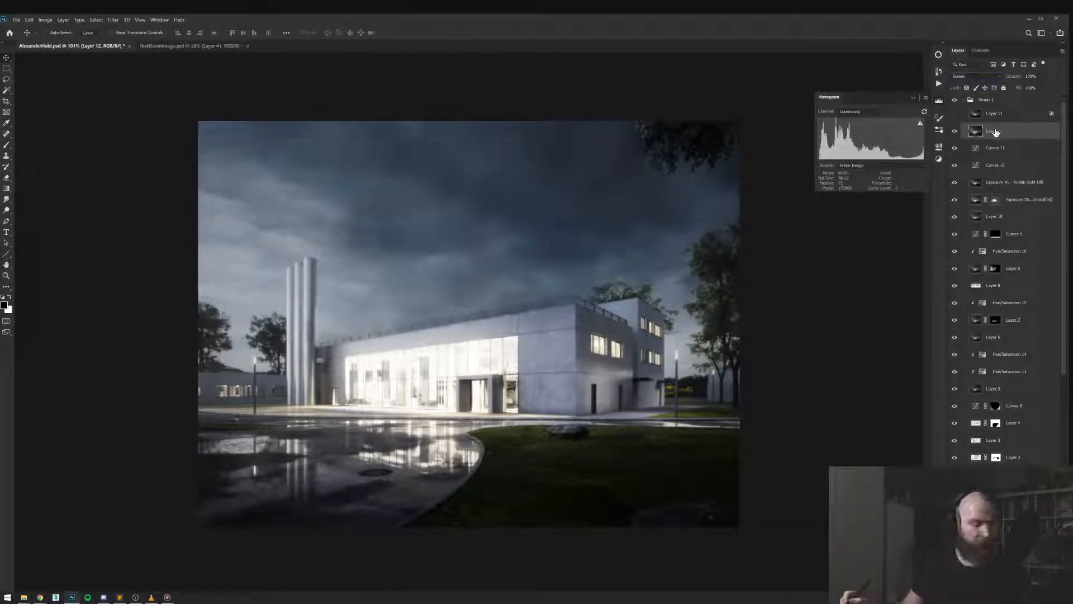
{"action": "key", "text": "ctrl+alt+u"}
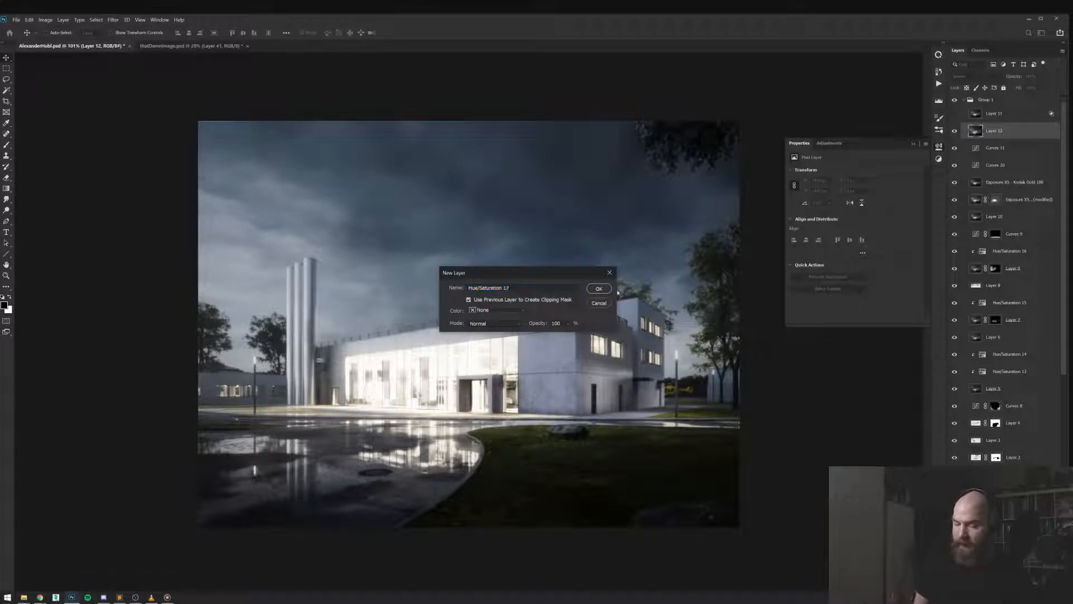
{"action": "key", "text": "Return"}
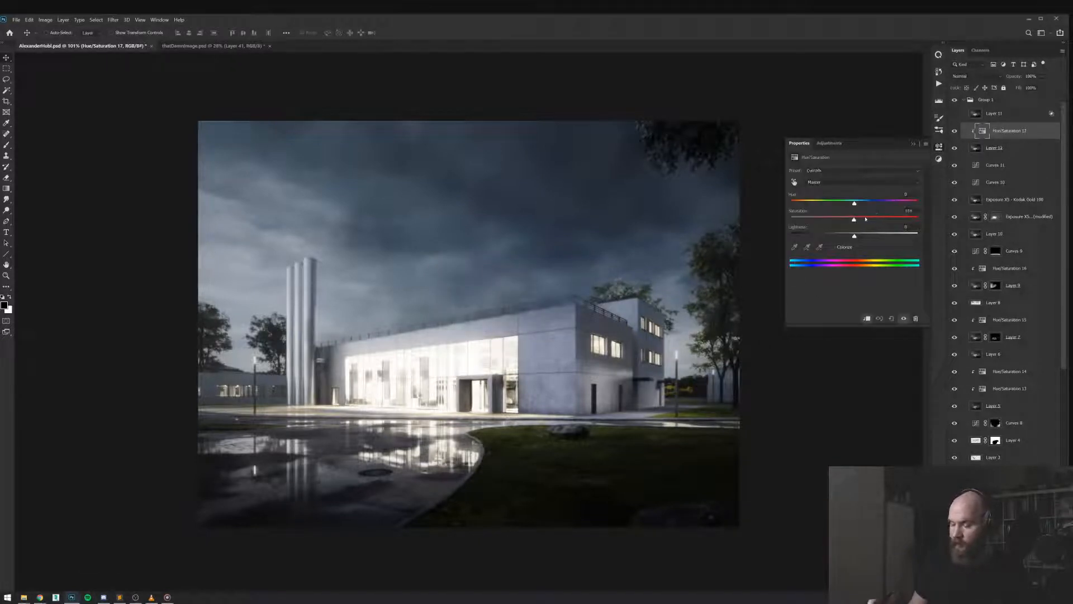
{"action": "left_click_drag", "start_coordinate": [862, 215], "coordinate": [861, 215]}
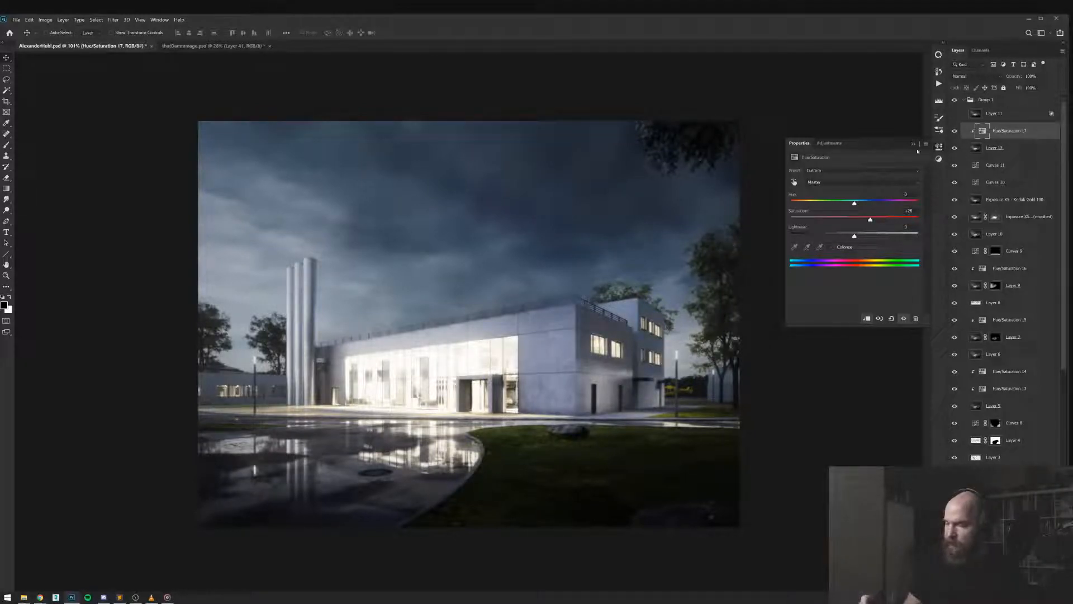
{"action": "key", "text": "ctrl+z"}
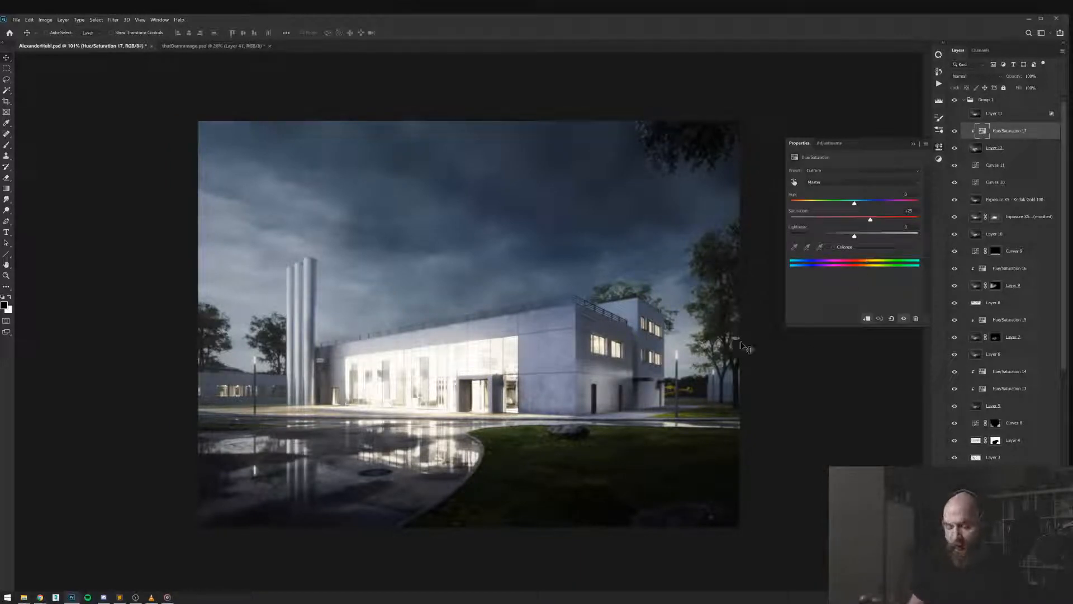
Add a second clipped Hue/Saturation adjustment above the first, with Colorize enabled and the hue shifted to a warm yellow-orange
{"action": "key", "text": "ctrl+s"}
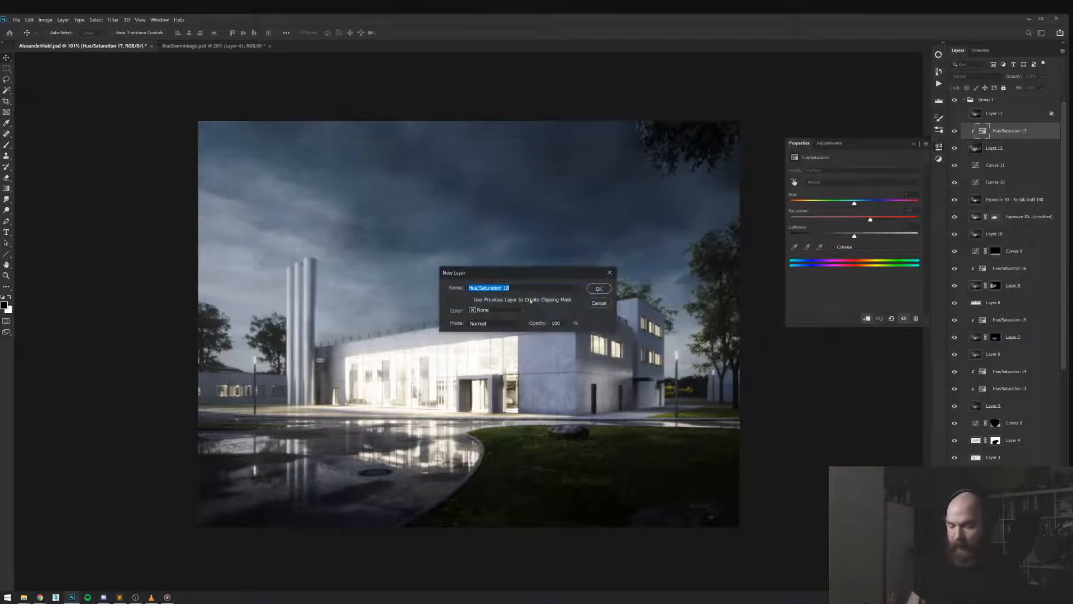
{"action": "left_click", "coordinate": [599, 288]}
{"action": "left_click", "coordinate": [833, 247]}
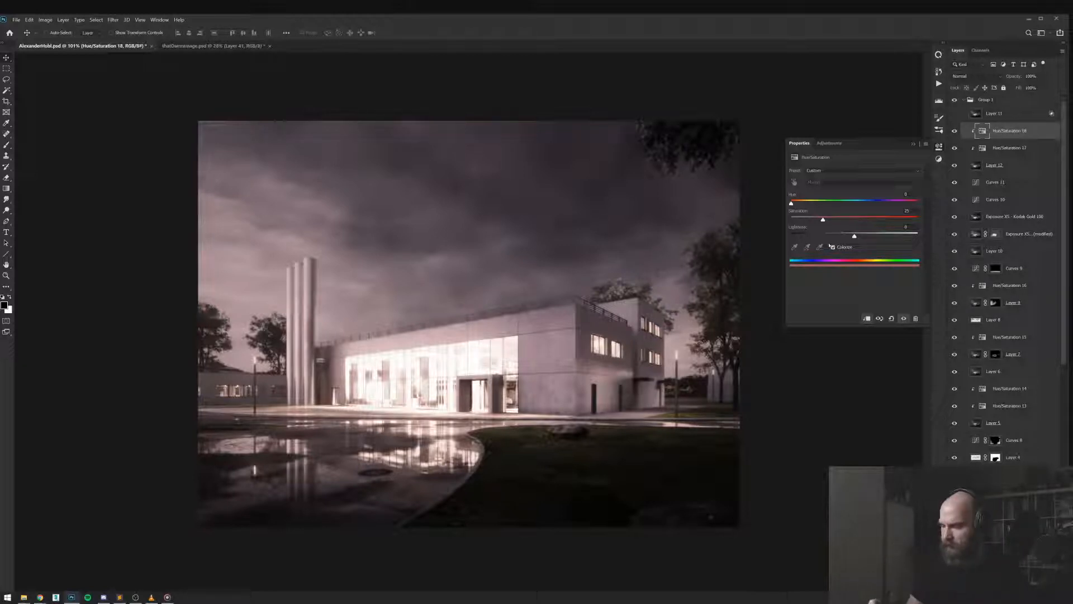
{"action": "left_click_drag", "start_coordinate": [800, 203], "coordinate": [805, 204]}
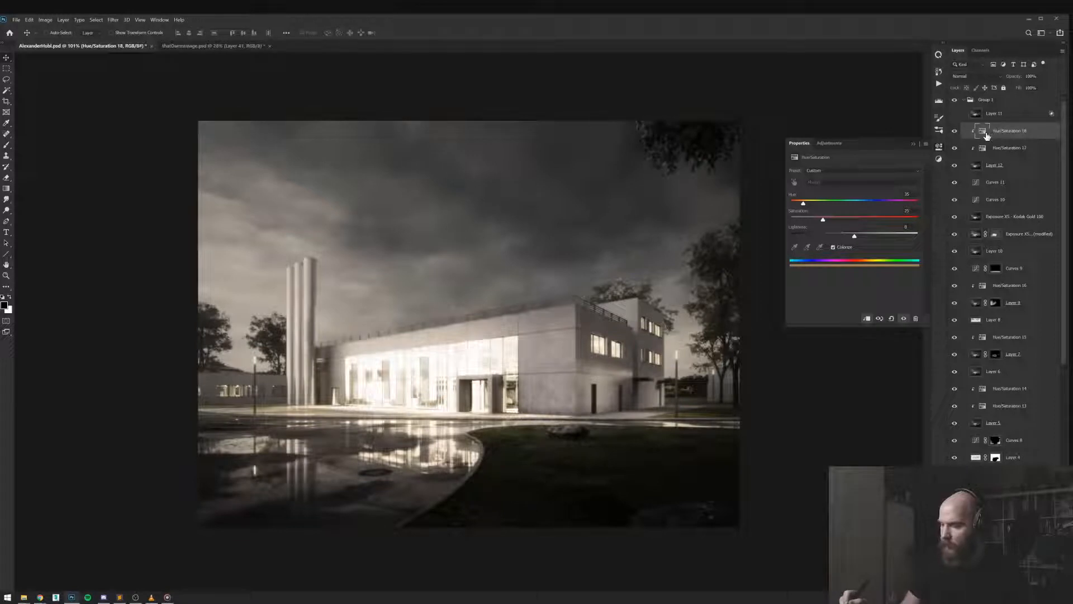
Clip a Curves adjustment directly to Layer 12 and move its black point slightly inward to darken the glow's shadows
{"action": "left_click", "coordinate": [1015, 166]}
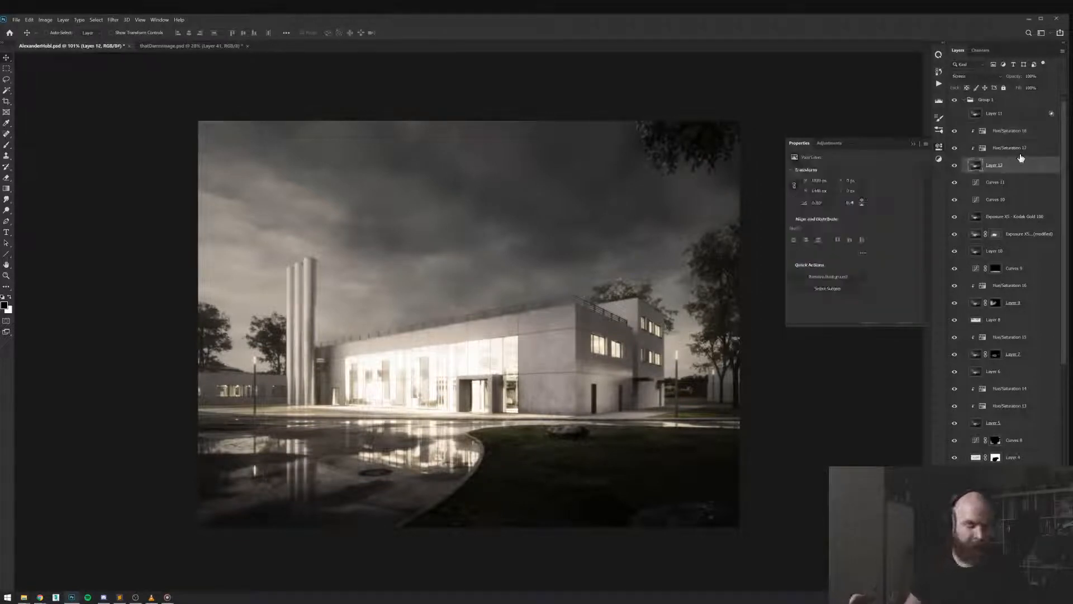
{"action": "key", "text": "ctrl+alt+m"}
{"action": "left_click", "coordinate": [598, 289]}
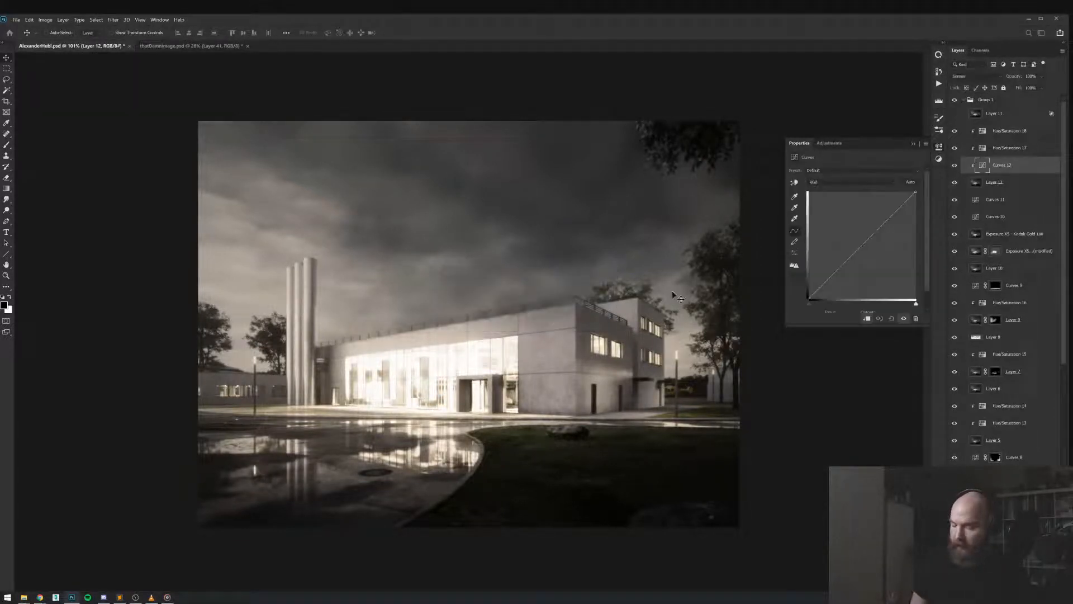
{"action": "left_click_drag", "start_coordinate": [811, 304], "coordinate": [813, 304]}
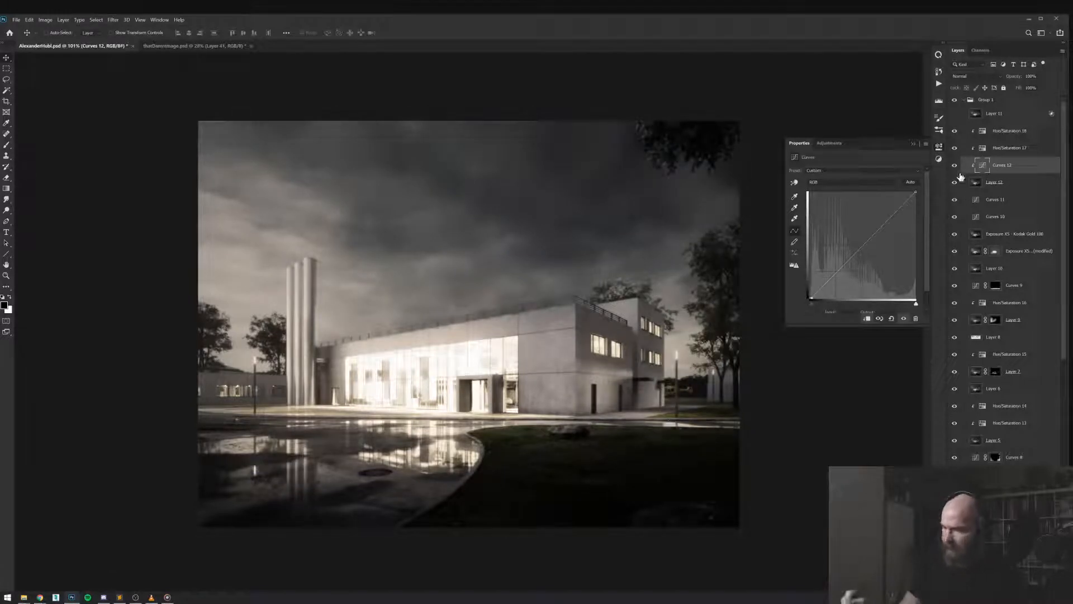
Reduce the opacity of the Screen-mode Layer 12 to about 30%
{"action": "left_click", "coordinate": [977, 183]}
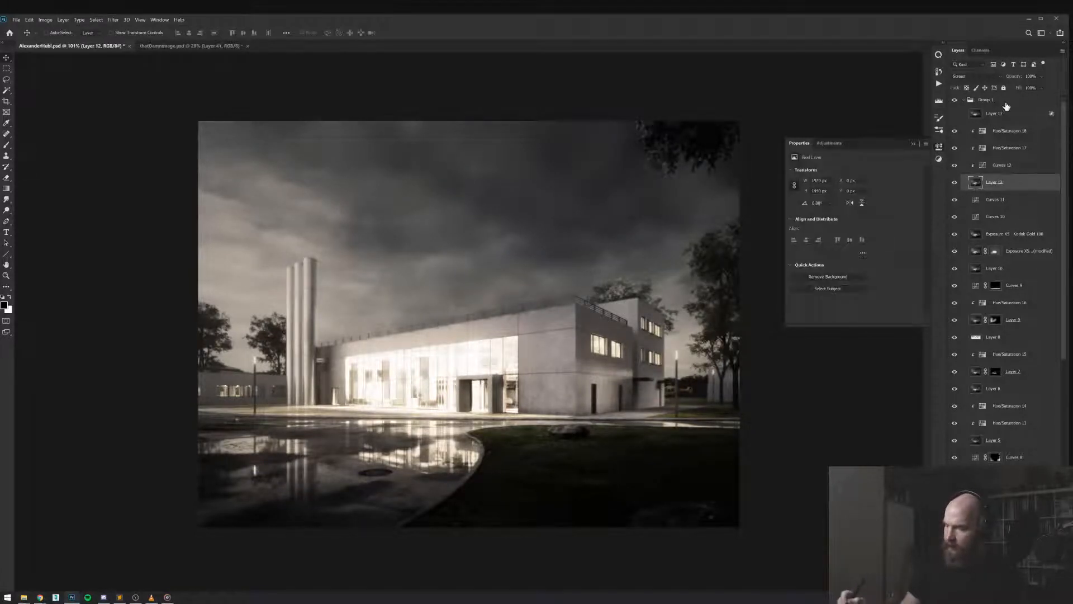
{"action": "left_click_drag", "start_coordinate": [1013, 77], "coordinate": [732, 99]}
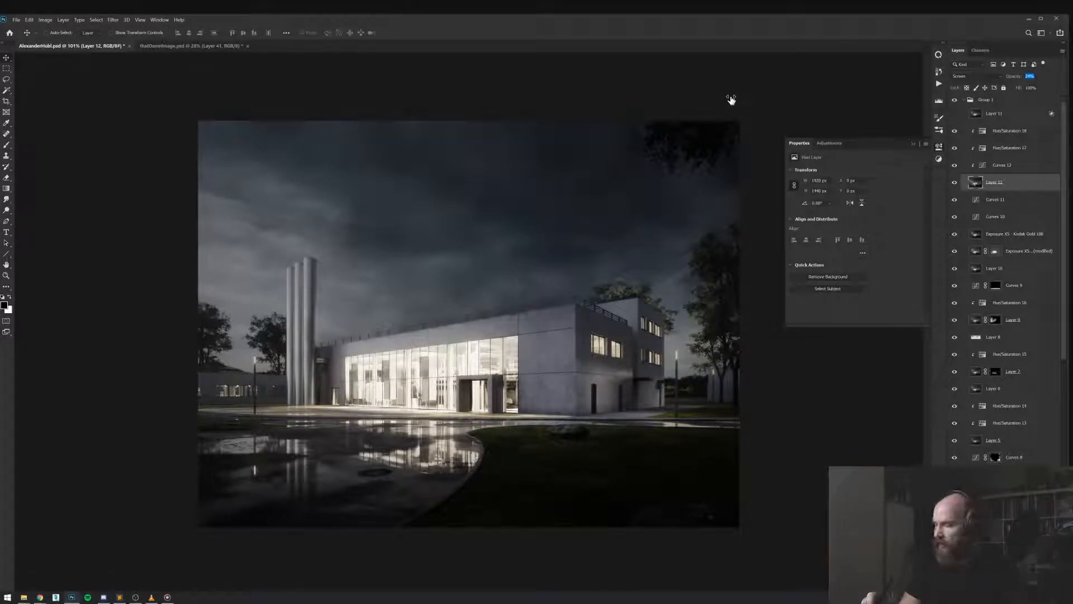
{"action": "left_click_drag", "start_coordinate": [731, 99], "coordinate": [739, 99]}
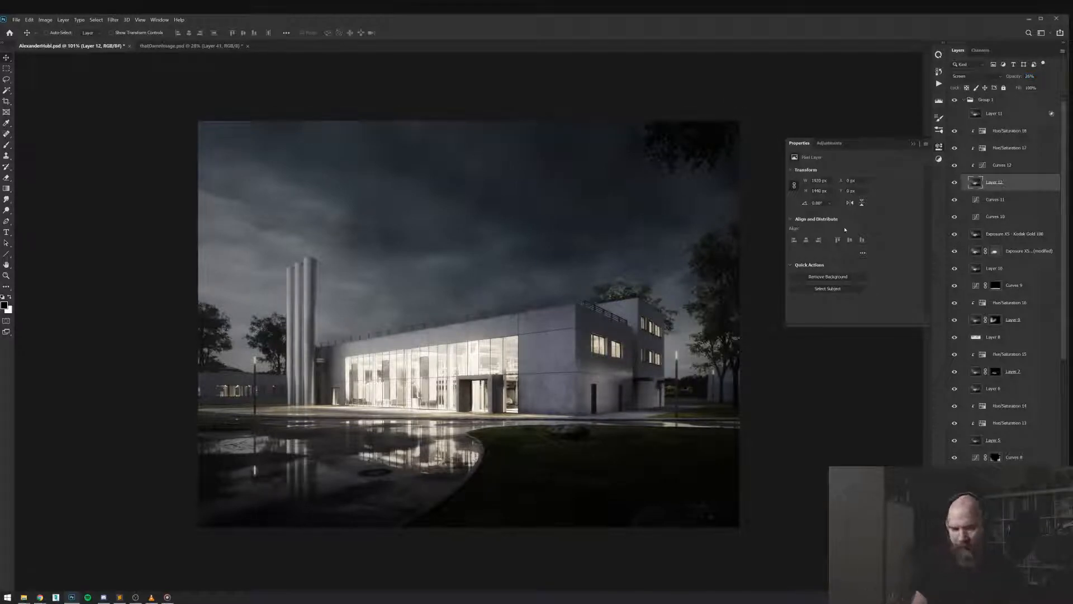
Compare the image with and without the Layer 12 glow
{"action": "left_click", "coordinate": [955, 184]}
{"action": "left_click", "coordinate": [954, 185]}
{"action": "left_click", "coordinate": [954, 185]}
{"action": "left_click", "coordinate": [954, 184]}
{"action": "left_click", "coordinate": [955, 184]}
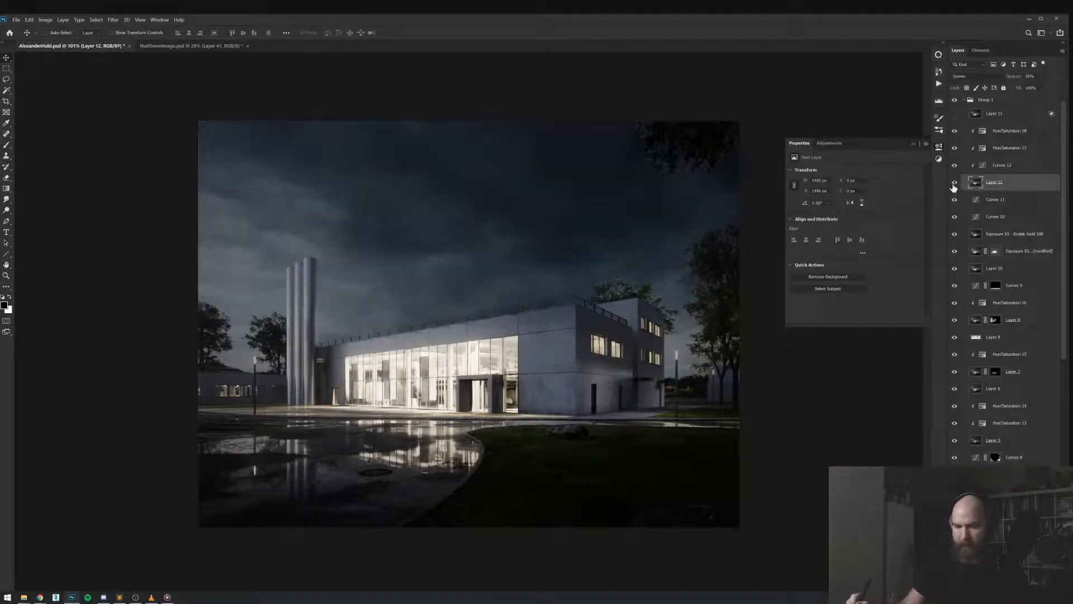
Compare the image with and without Layer 12, and raise that layer's opacity to 100%
{"action": "left_click", "coordinate": [955, 185]}
{"action": "left_click", "coordinate": [954, 186]}
{"action": "left_click", "coordinate": [954, 187]}
{"action": "left_click", "coordinate": [955, 186]}
{"action": "left_click", "coordinate": [956, 187]}
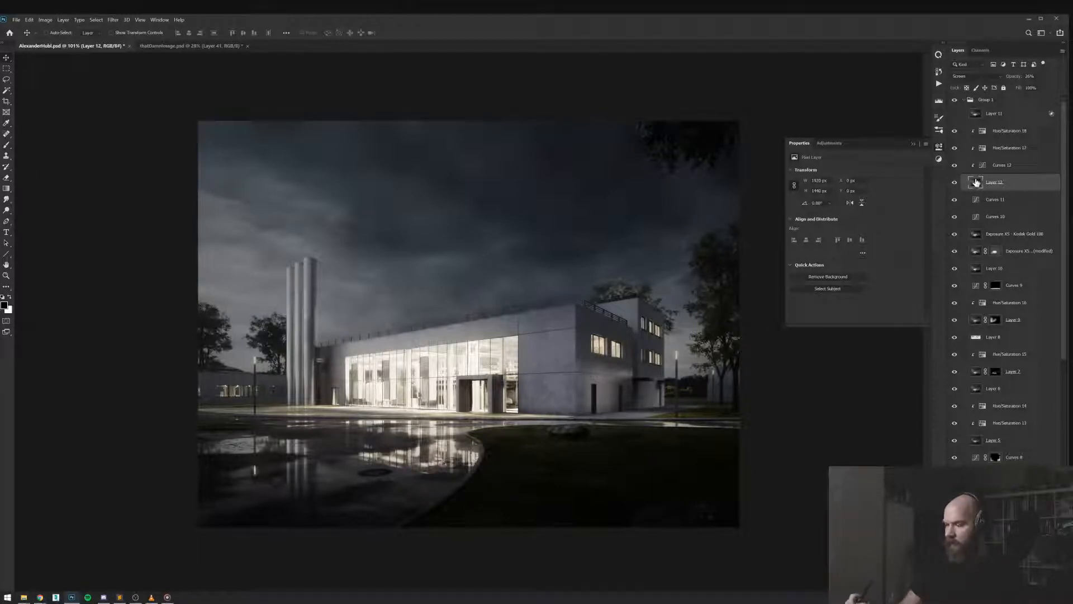
{"action": "key", "text": "0"}
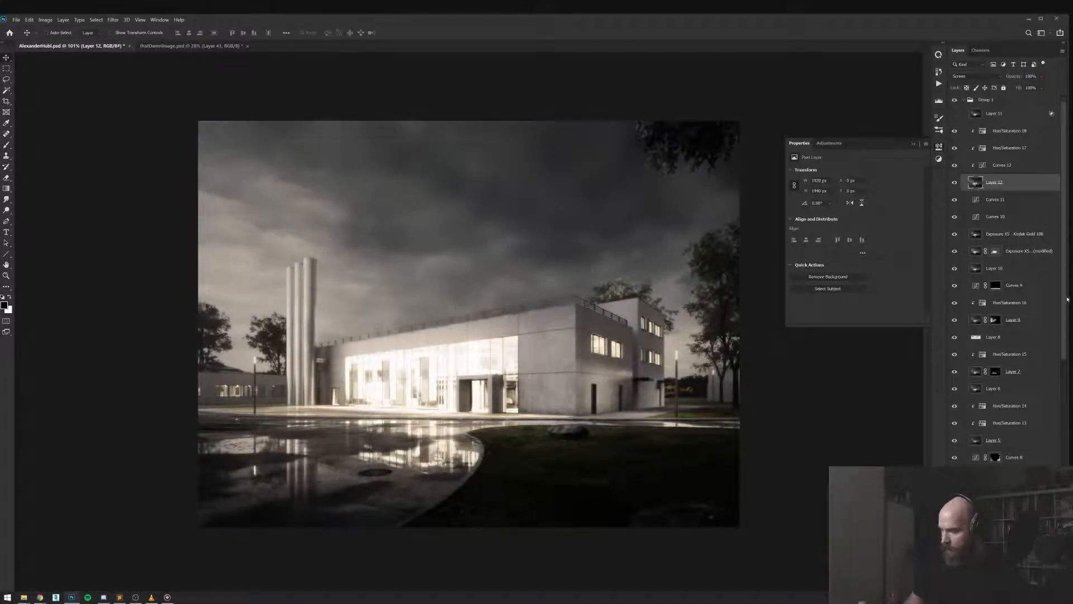
{"action": "key", "text": "f"}
{"action": "left_click_drag", "start_coordinate": [695, 435], "coordinate": [551, 377]}
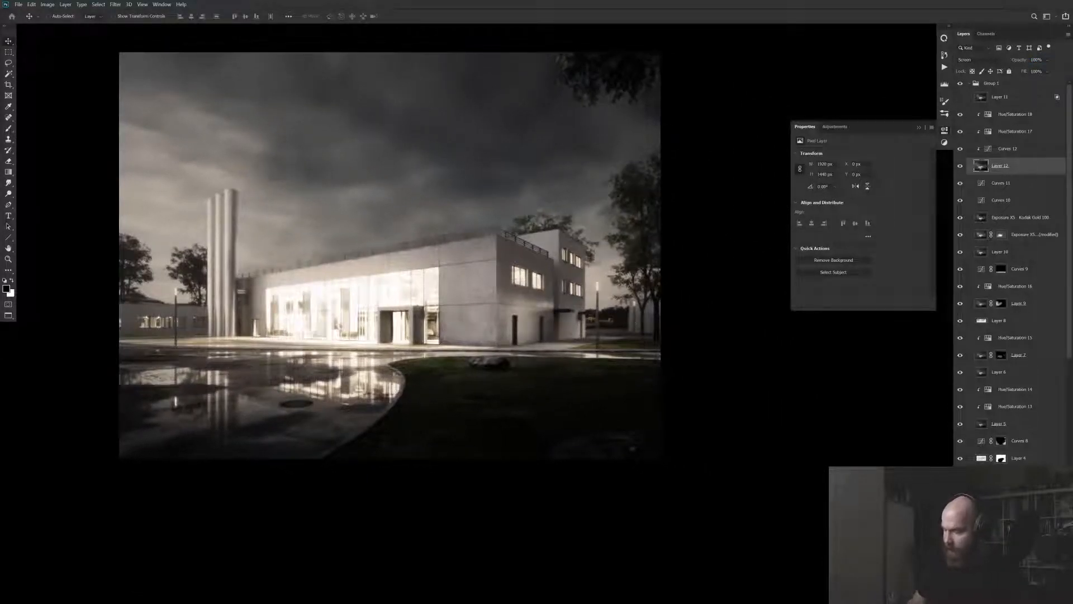
Add a colorizing Hue/Saturation adjustment above the adjustments clipped to Layer 12, with hue 36 and saturation 72
{"action": "key", "text": "alt+bracketright"}
{"action": "key", "text": "alt+bracketright"}
{"action": "key", "text": "alt+bracketright"}
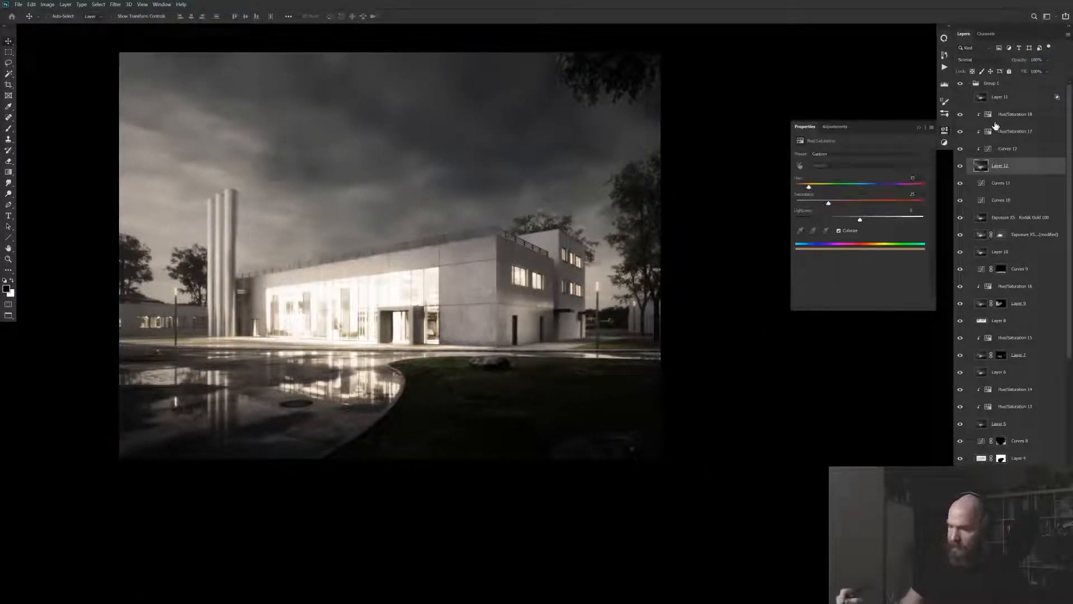
{"action": "key", "text": "ctrl+alt+u"}
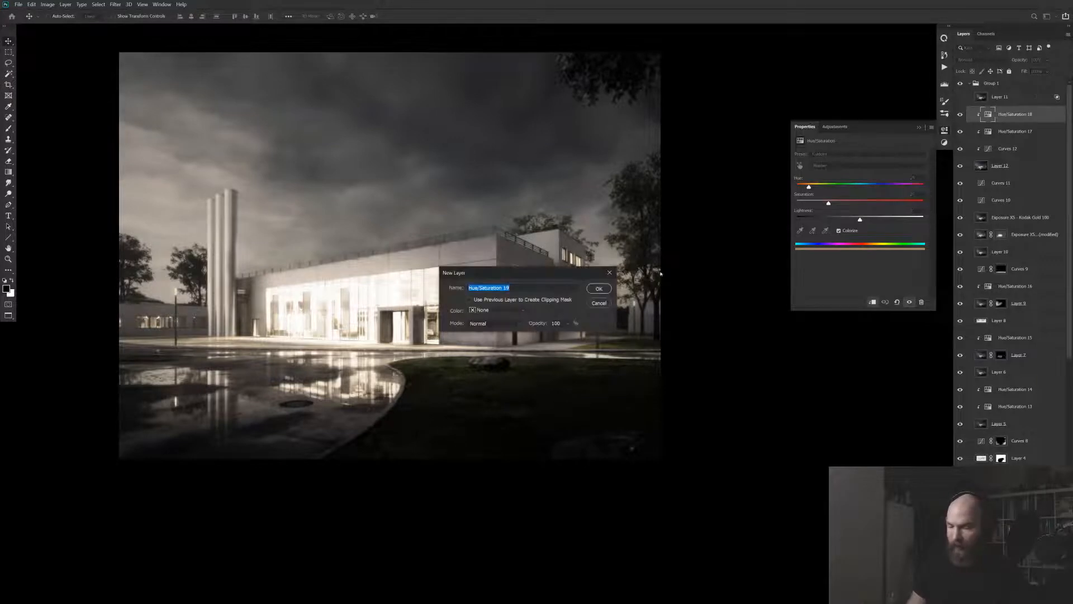
{"action": "key", "text": "Return"}
{"action": "left_click", "coordinate": [839, 231]}
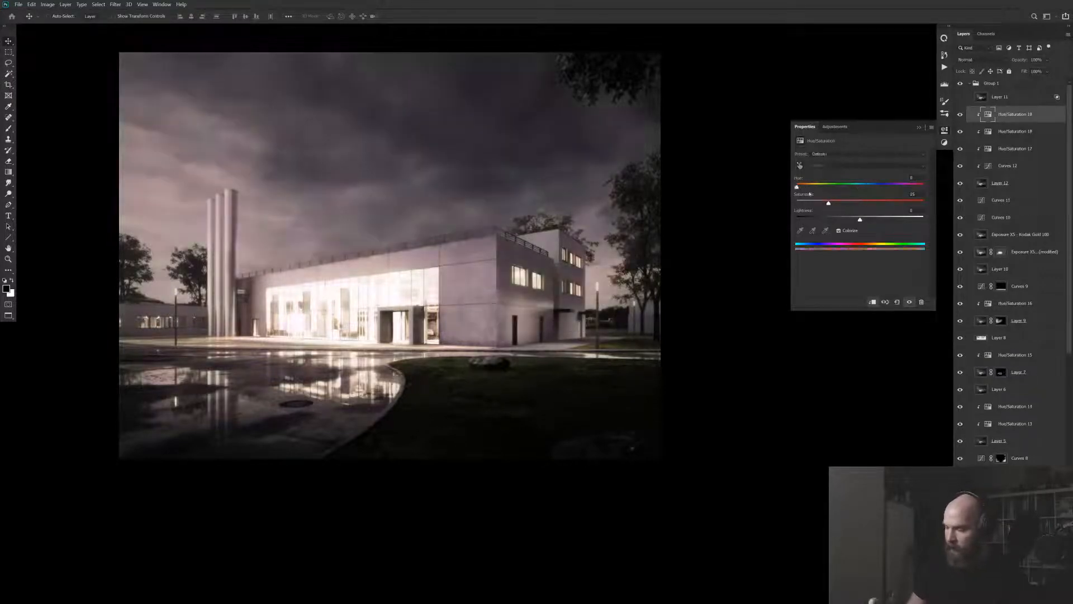
{"action": "left_click", "coordinate": [809, 187]}
{"action": "left_click", "coordinate": [889, 203]}
{"action": "left_click", "coordinate": [810, 187]}
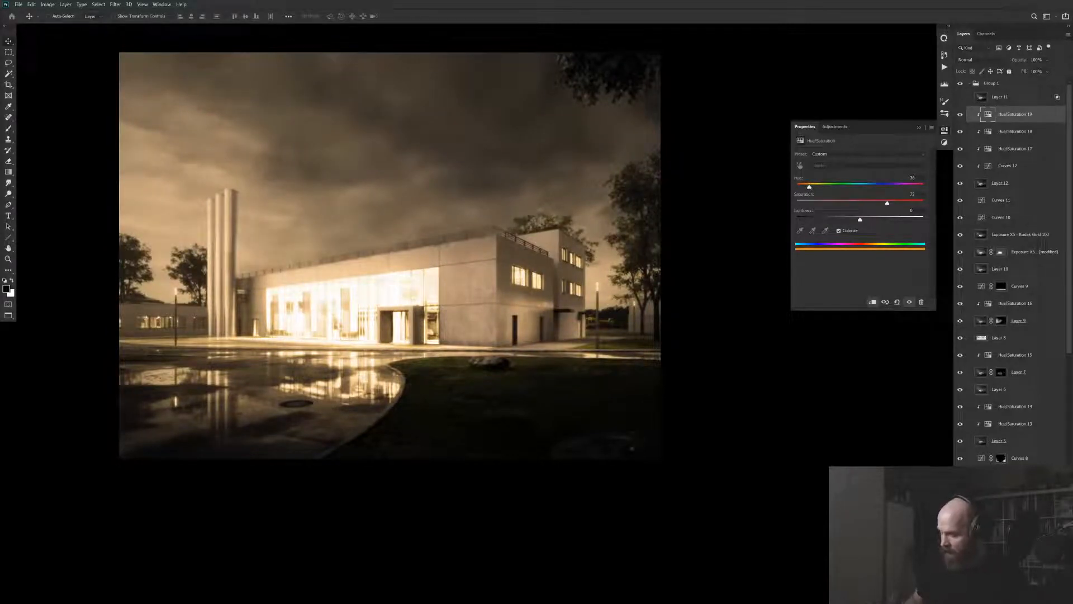
Invert the new adjustment's mask to black and paint white over the street lamp heads to tint them orange
{"action": "key", "text": "ctrl+i"}
{"action": "key", "text": "b"}
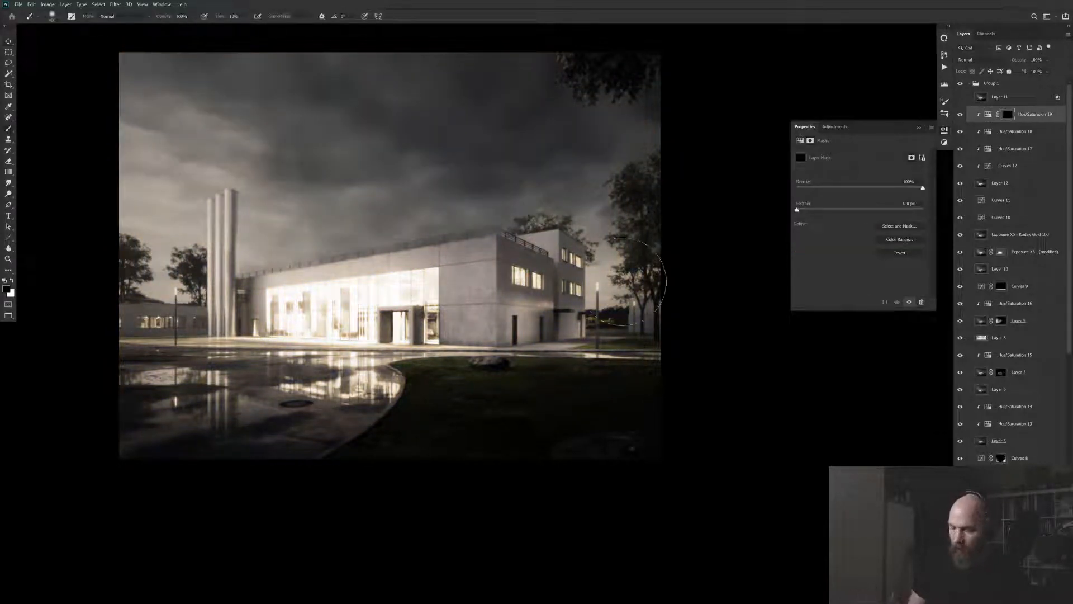
{"action": "key", "text": "x"}
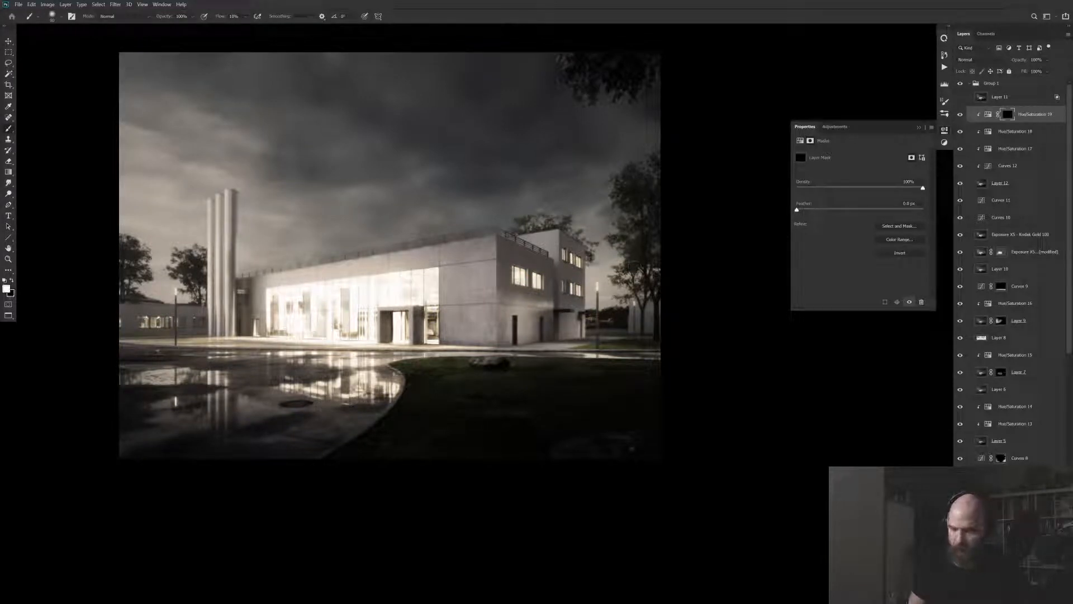
{"action": "key", "text": "x"}
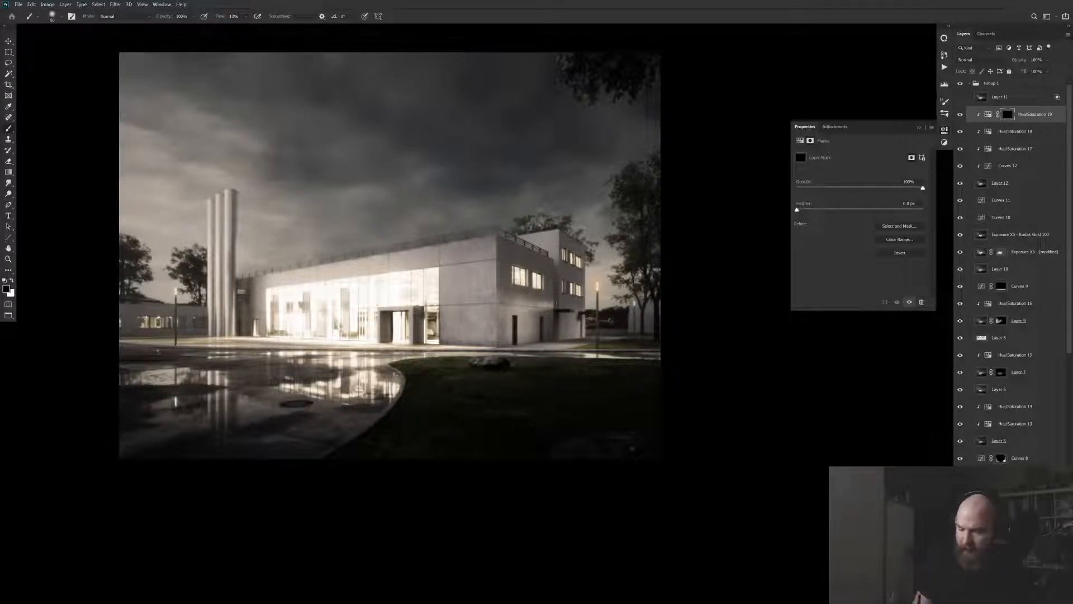
{"action": "key", "text": "x"}
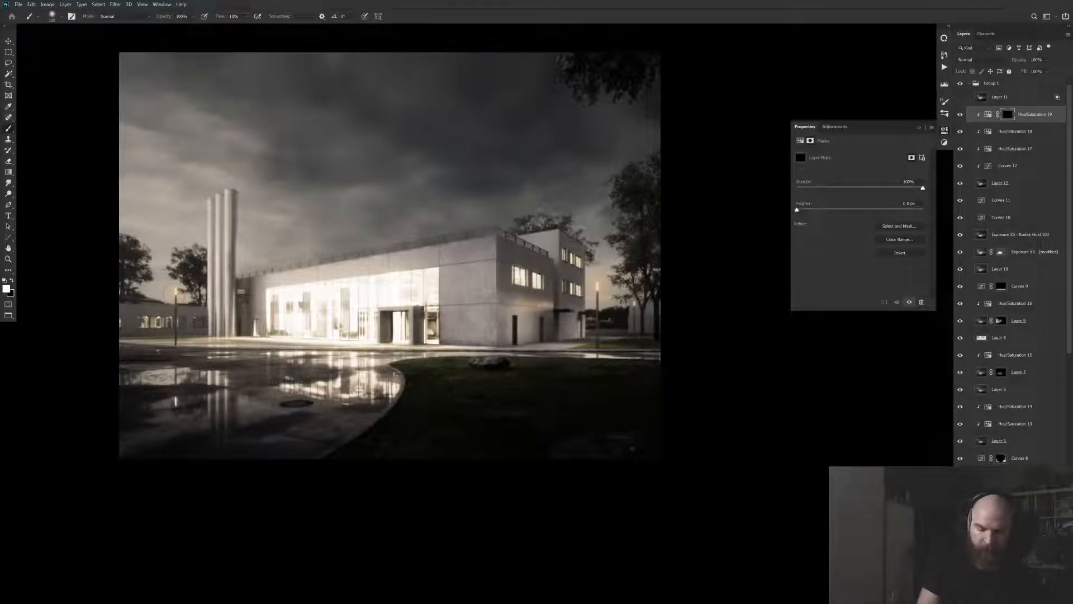
Retune the lamp tint adjustment to hue 41 and saturation 42, and compare the image with and without it
{"action": "left_click", "coordinate": [988, 114]}
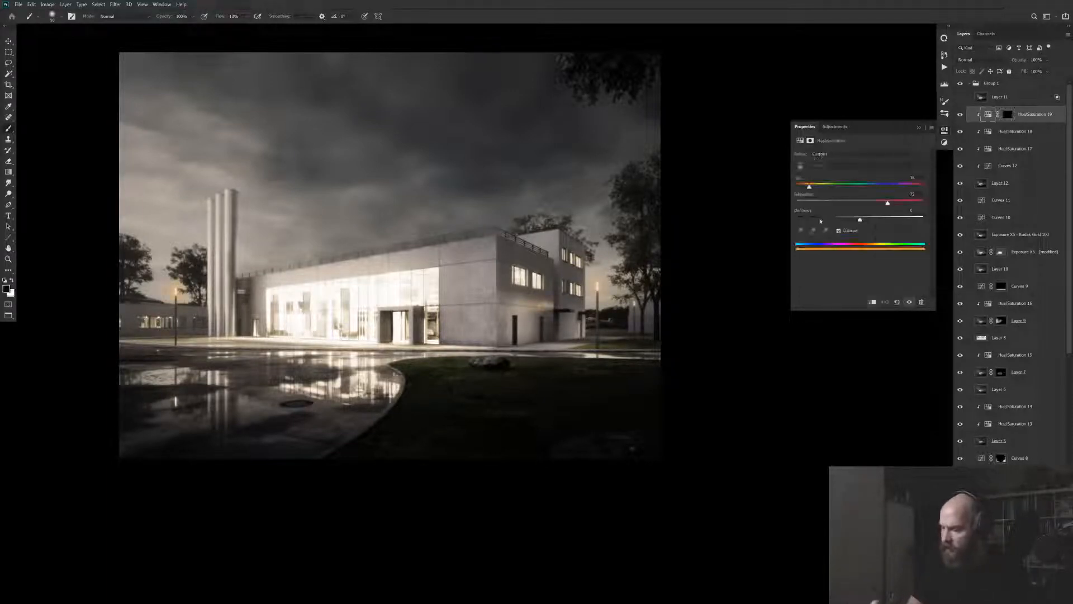
{"action": "left_click_drag", "start_coordinate": [811, 189], "coordinate": [811, 189]}
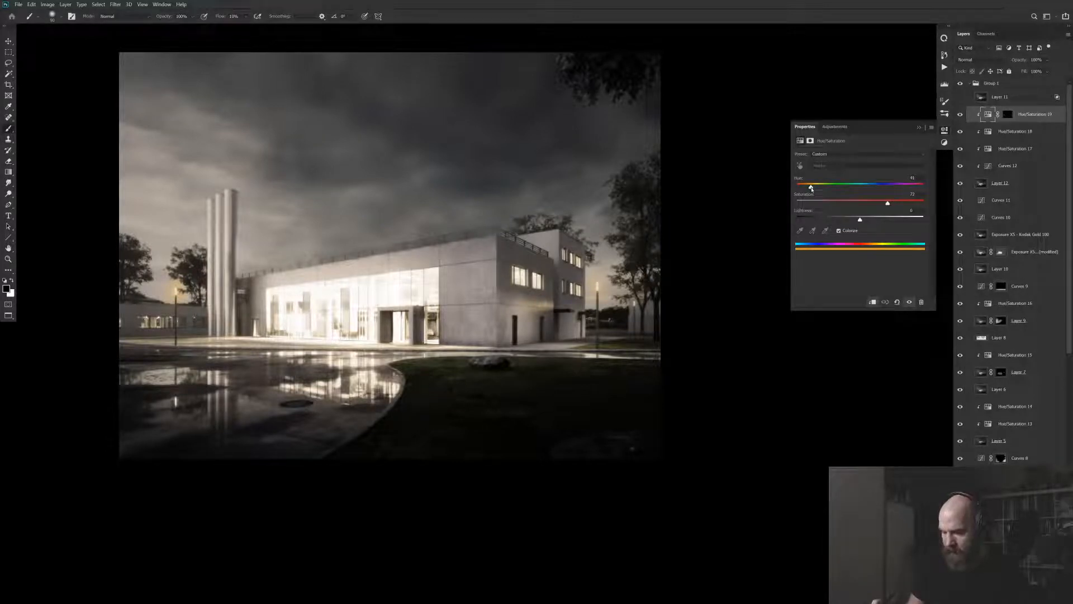
{"action": "left_click_drag", "start_coordinate": [888, 203], "coordinate": [849, 204]}
{"action": "left_click", "coordinate": [961, 114]}
{"action": "left_click", "coordinate": [960, 114]}
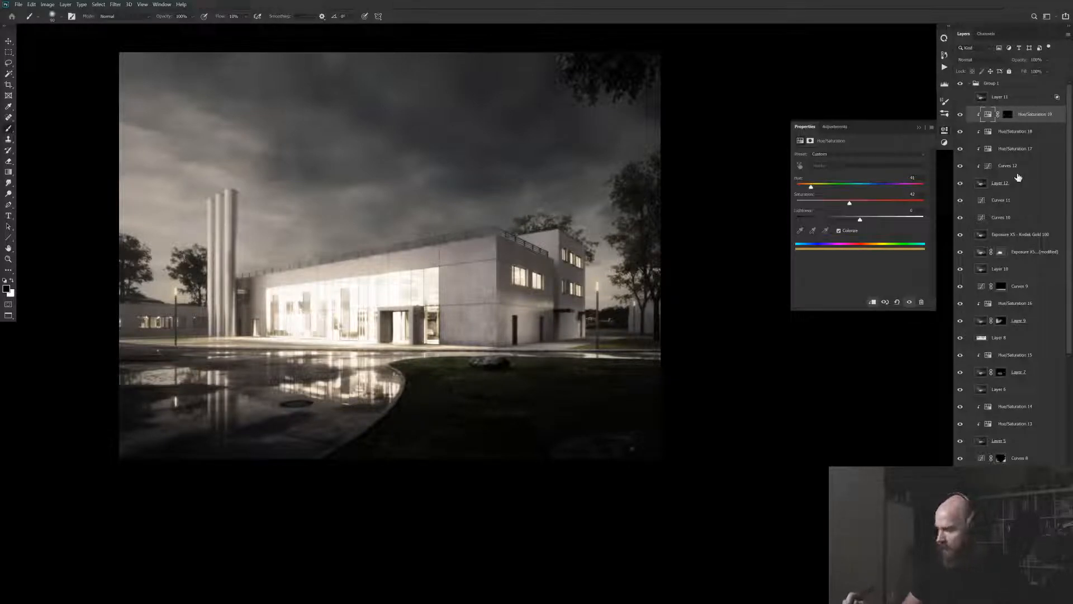
Add a black layer mask to Layer 12 that hides its glow, with white as the foreground colour
{"action": "left_click", "coordinate": [1012, 183]}
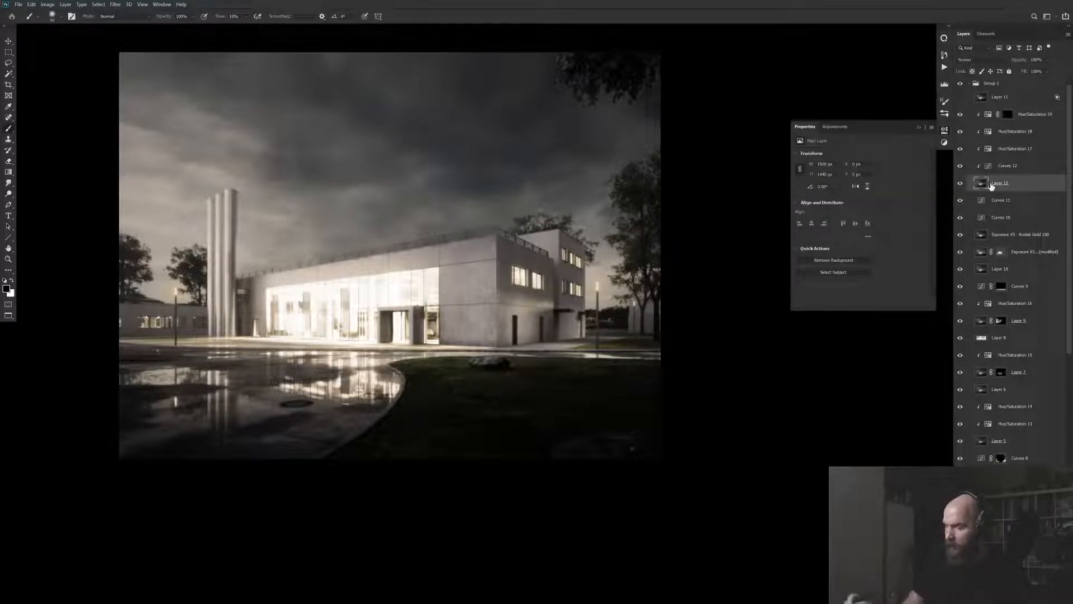
{"action": "key", "text": "ctrl+alt+m"}
{"action": "key", "text": "x"}
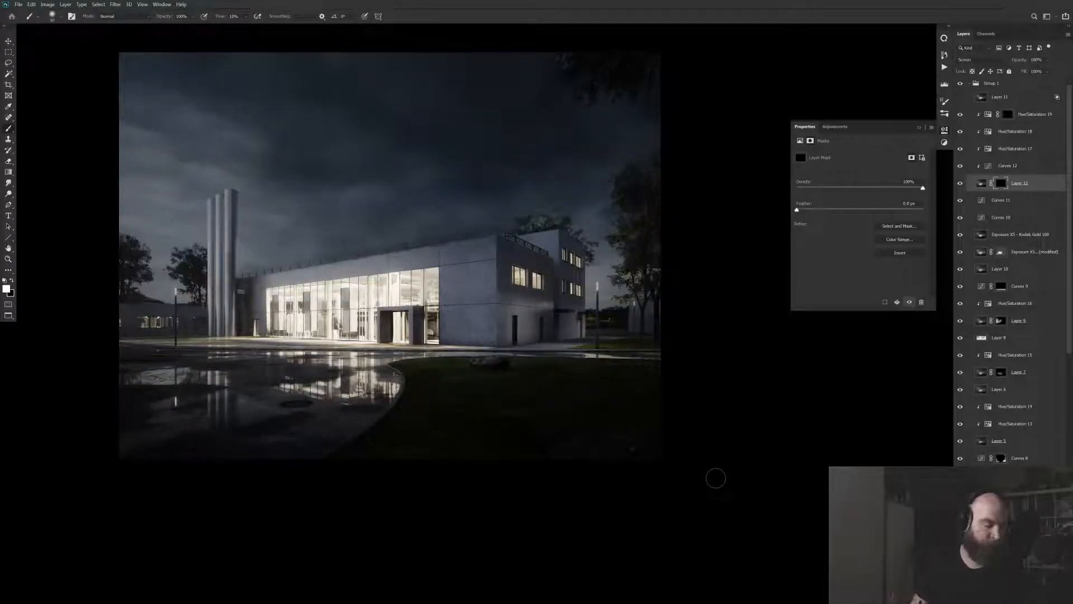
{"action": "key", "text": "l"}
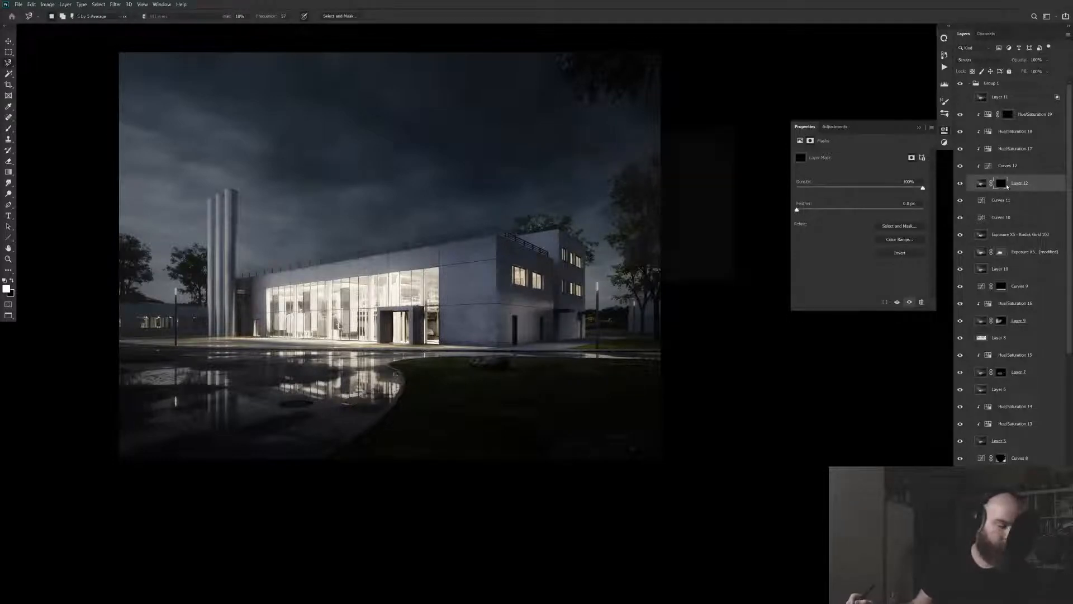
Lighten Layer 12's mask to grey with Levels by raising the output black level to about 76, and compare the effect
{"action": "key", "text": "ctrl+l"}
{"action": "left_click_drag", "start_coordinate": [583, 263], "coordinate": [592, 263]}
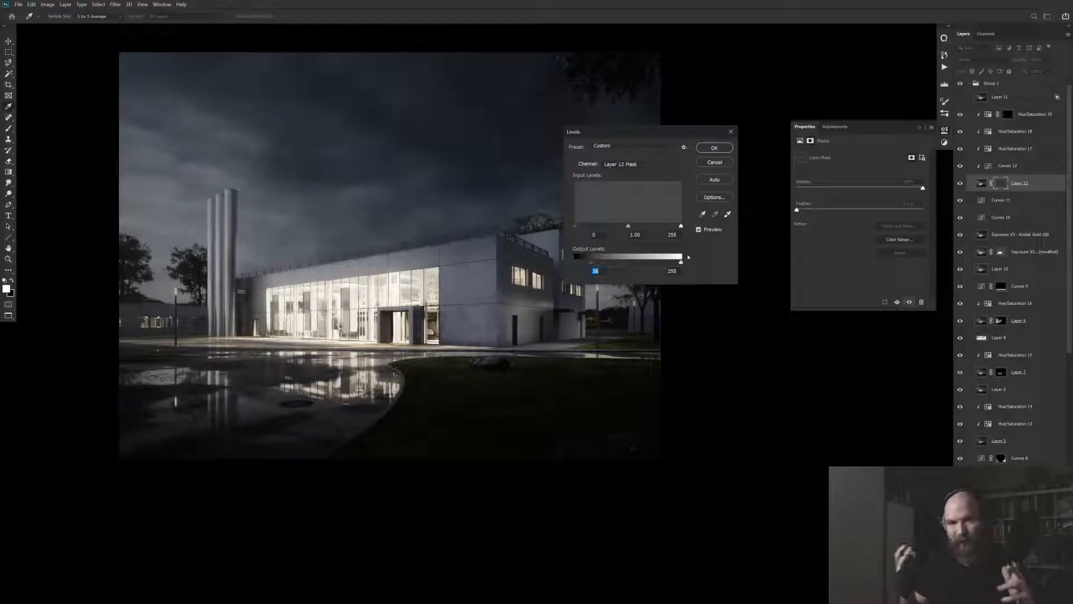
{"action": "left_click_drag", "start_coordinate": [592, 262], "coordinate": [657, 253]}
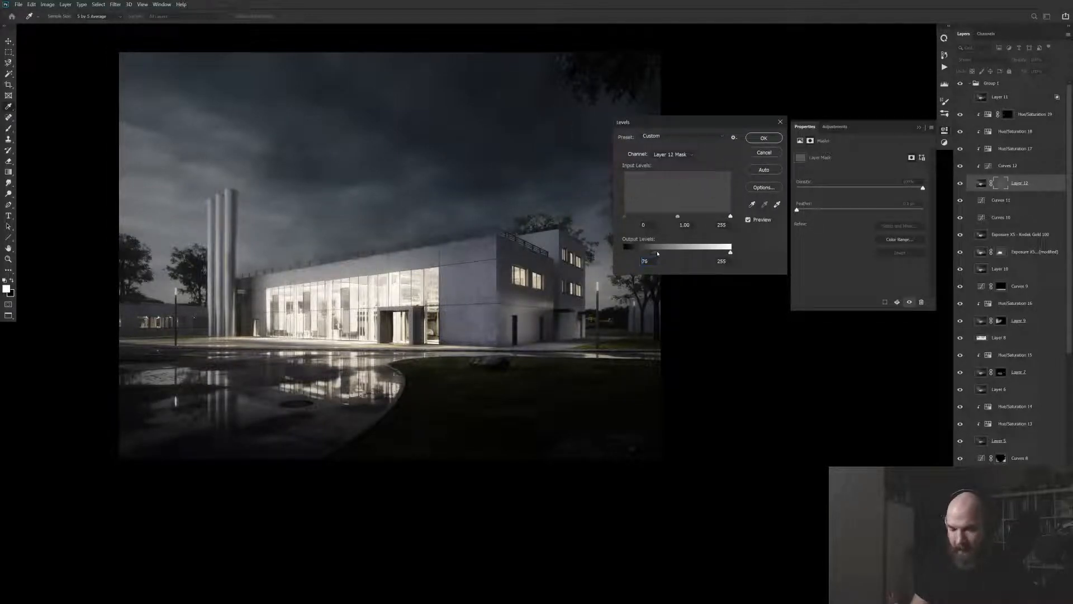
{"action": "left_click", "coordinate": [764, 137]}
{"action": "left_click", "coordinate": [961, 184]}
{"action": "left_click", "coordinate": [962, 184]}
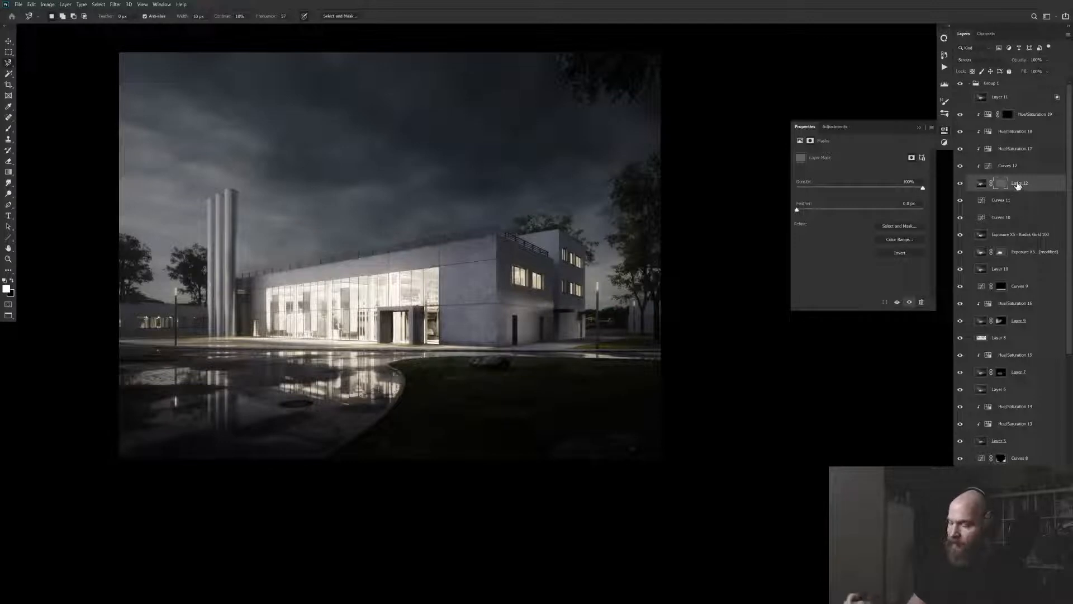
Paint white with a soft brush on Layer 12's mask over the chimneys, street lamps, glass facade and wet paving
{"action": "key", "text": "b"}
{"action": "left_click", "coordinate": [1001, 183], "text": "shift"}
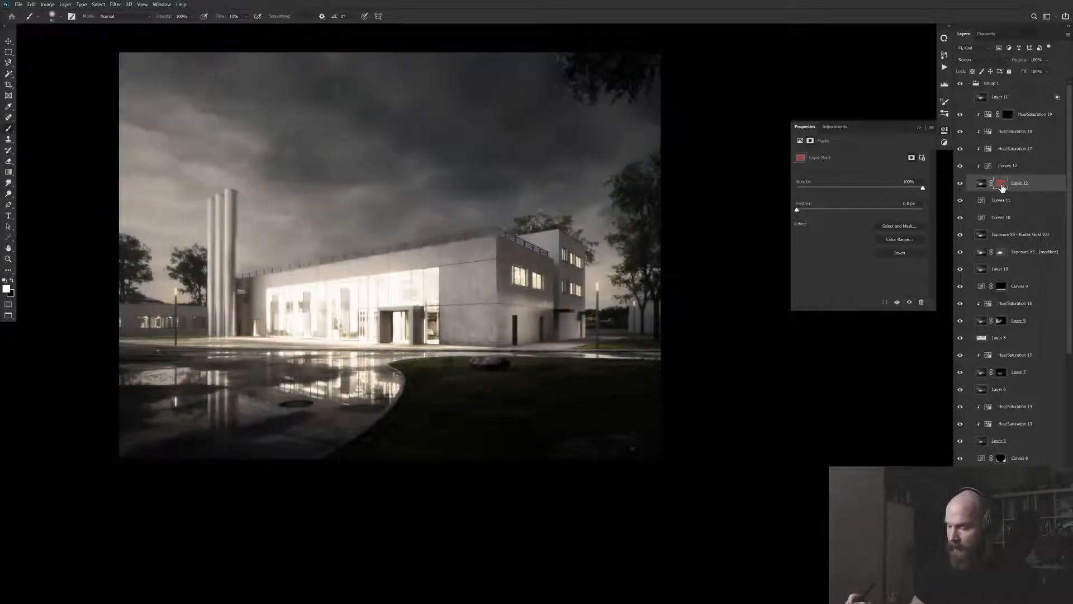
{"action": "left_click", "coordinate": [1001, 184], "text": "shift"}
{"action": "key", "text": "s"}
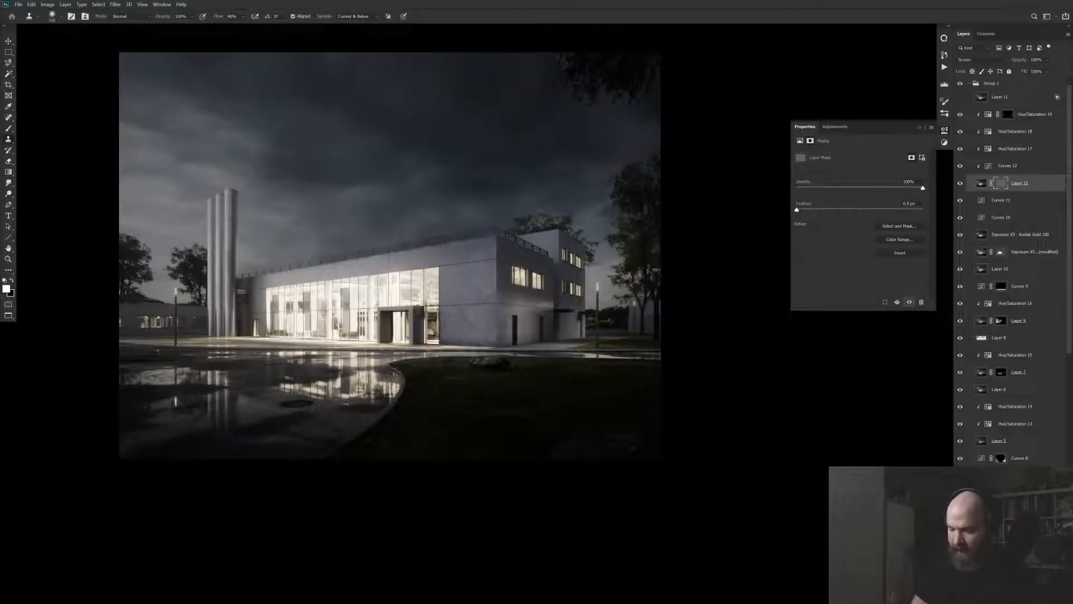
{"action": "key", "text": "Return"}
{"action": "key", "text": "b"}
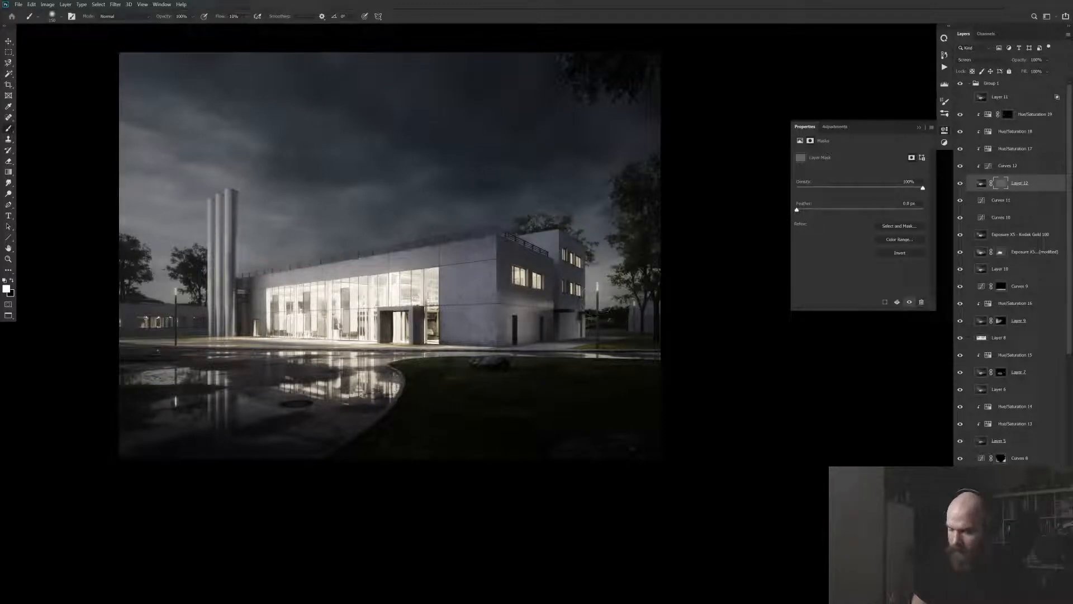
{"action": "key", "text": "bracketleft"}
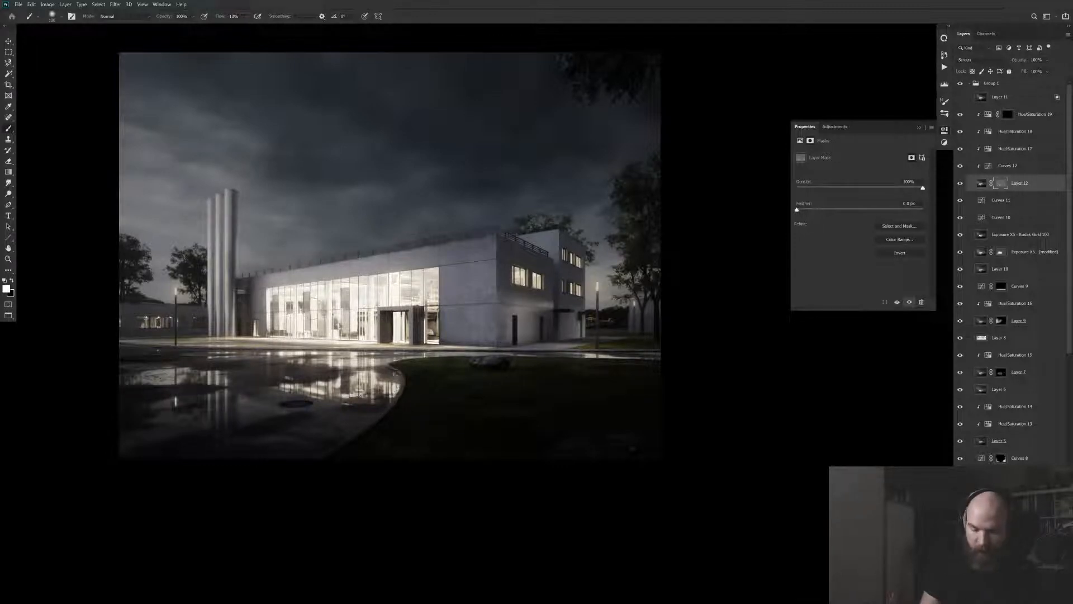
Examine Layer 12's mask on its own and compare the image with and without the layer
{"action": "left_click", "coordinate": [1001, 183], "text": "alt"}
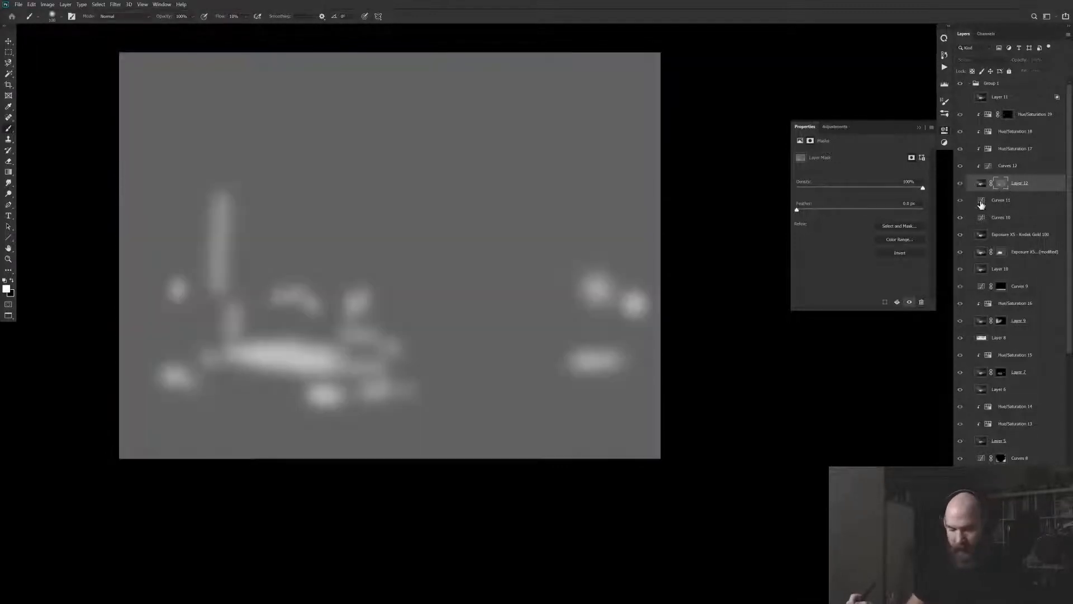
{"action": "left_click", "coordinate": [981, 185]}
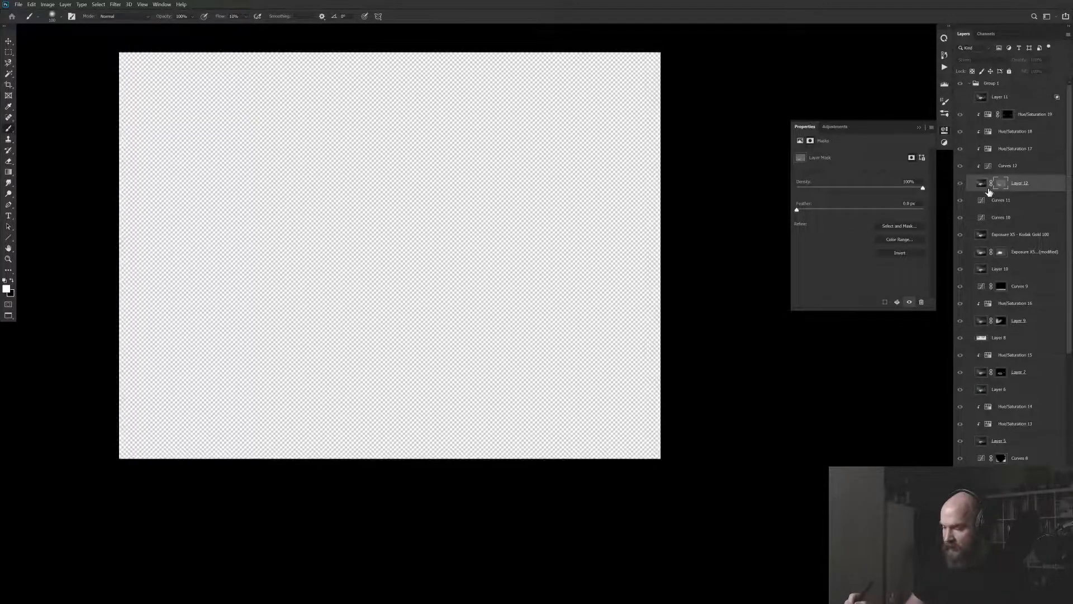
{"action": "left_click", "coordinate": [961, 184]}
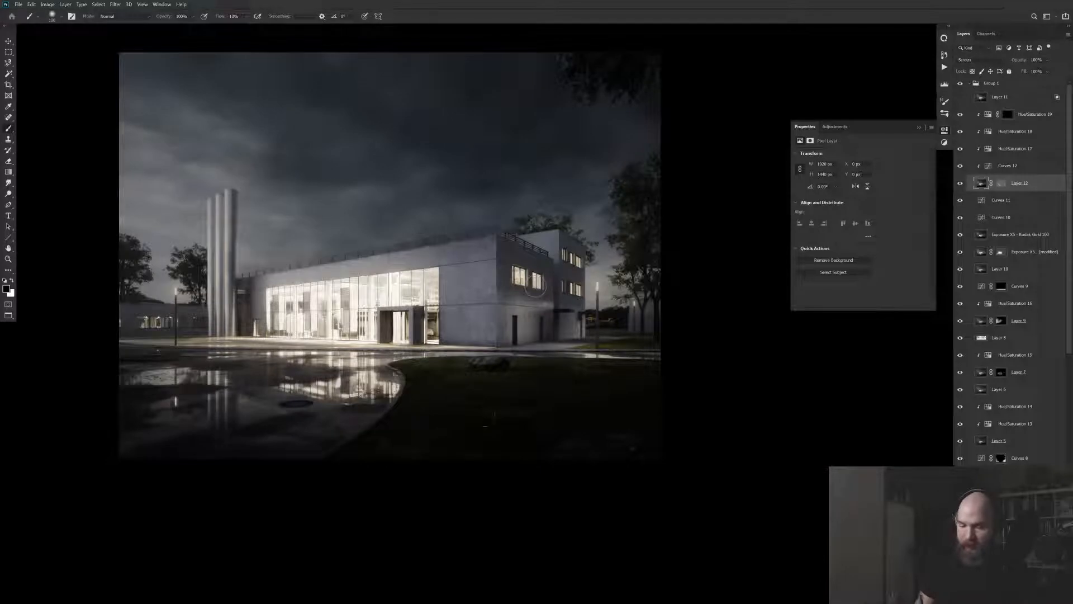
{"action": "left_click", "coordinate": [961, 183]}
{"action": "left_click", "coordinate": [960, 183]}
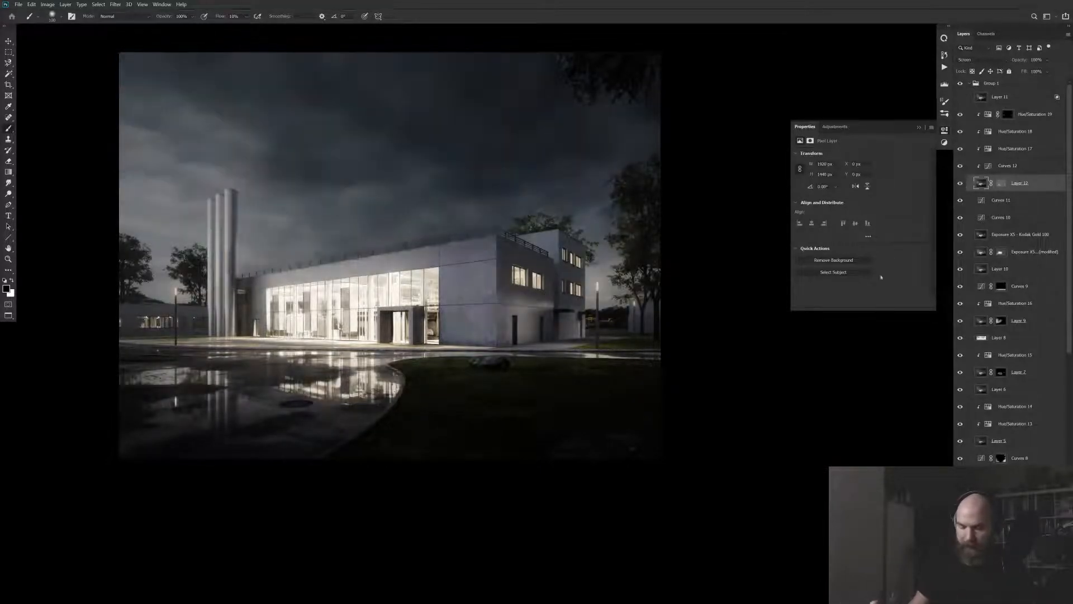
{"action": "left_click", "coordinate": [960, 182]}
{"action": "left_click", "coordinate": [960, 96]}
{"action": "left_click", "coordinate": [960, 182]}
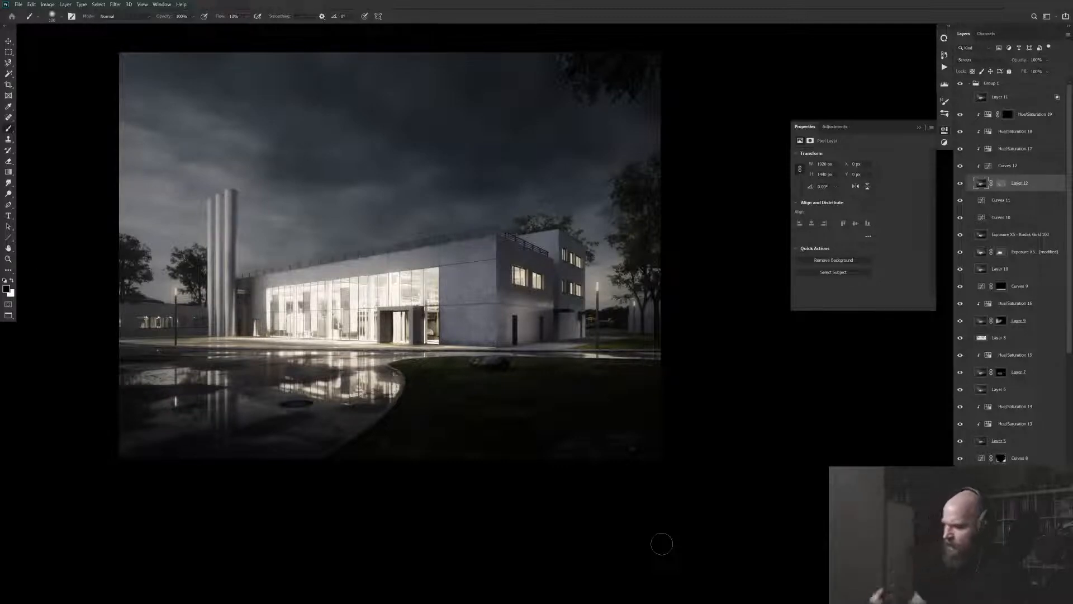
Collapse Group 1 and toggle its visibility to compare the night grade with the original render
{"action": "left_click", "coordinate": [771, 372]}
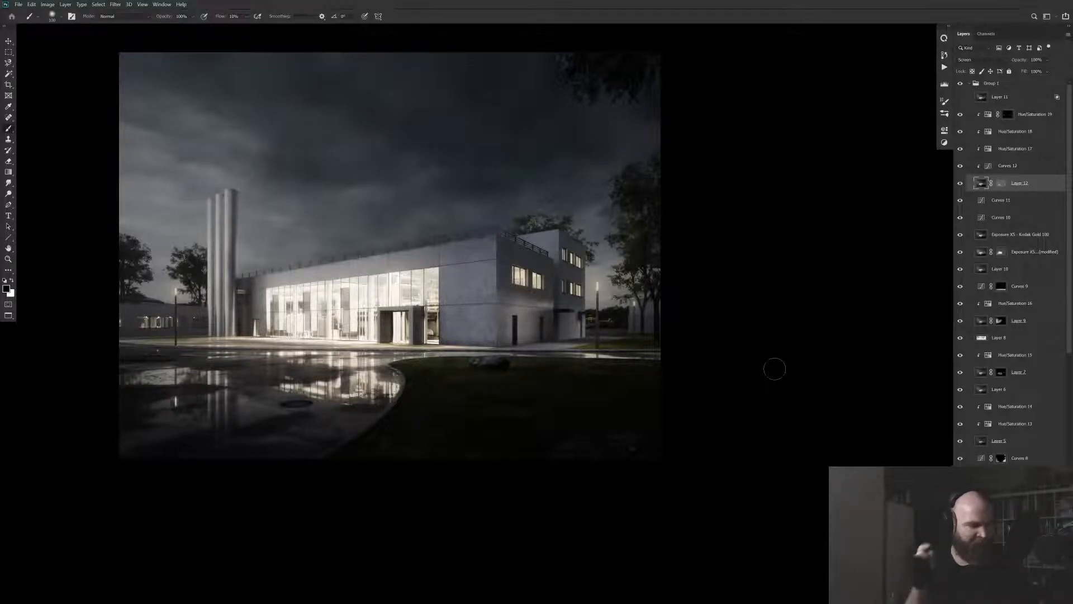
{"action": "key", "text": "f"}
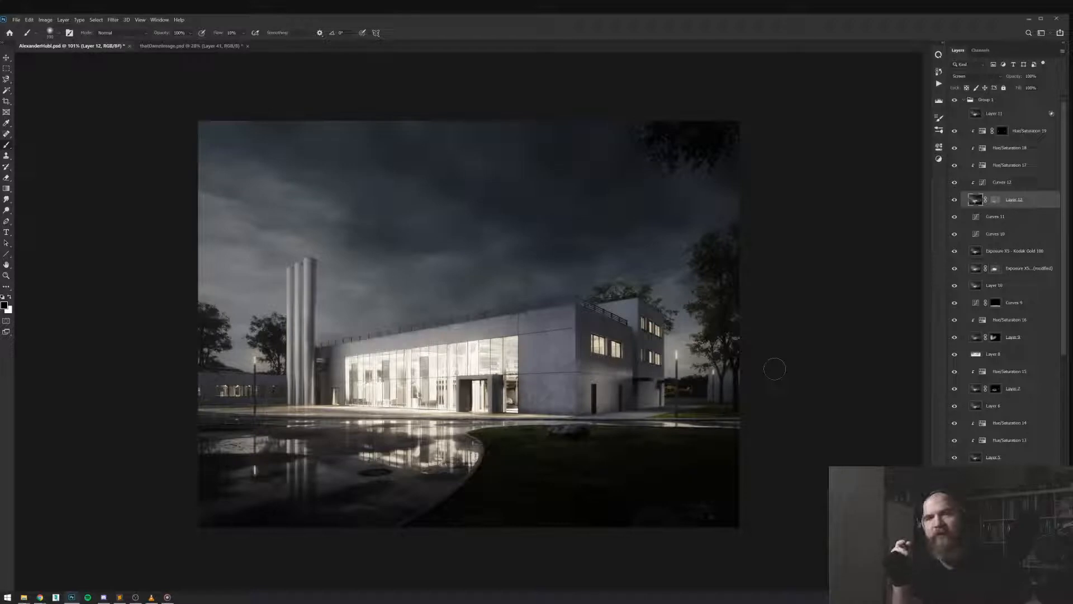
{"action": "left_click", "coordinate": [965, 100]}
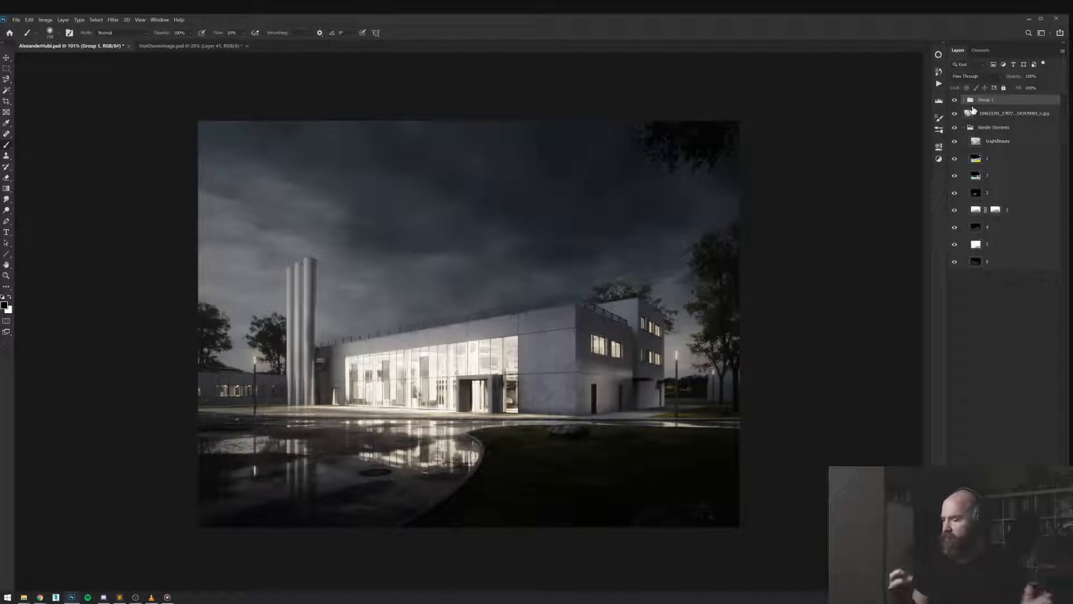
{"action": "left_click", "coordinate": [955, 100]}
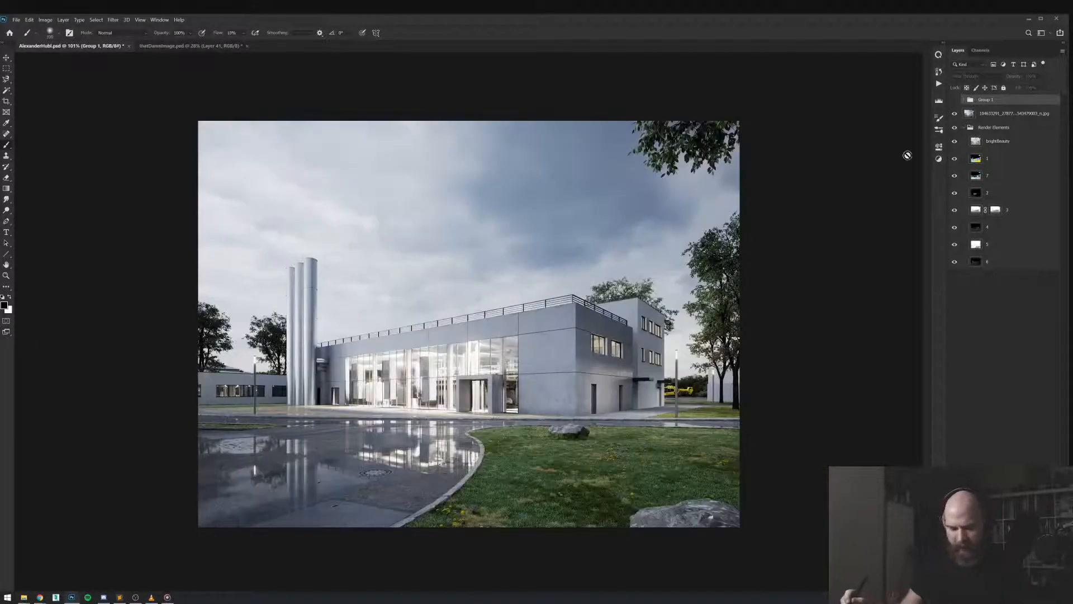
{"action": "left_click", "coordinate": [955, 100]}
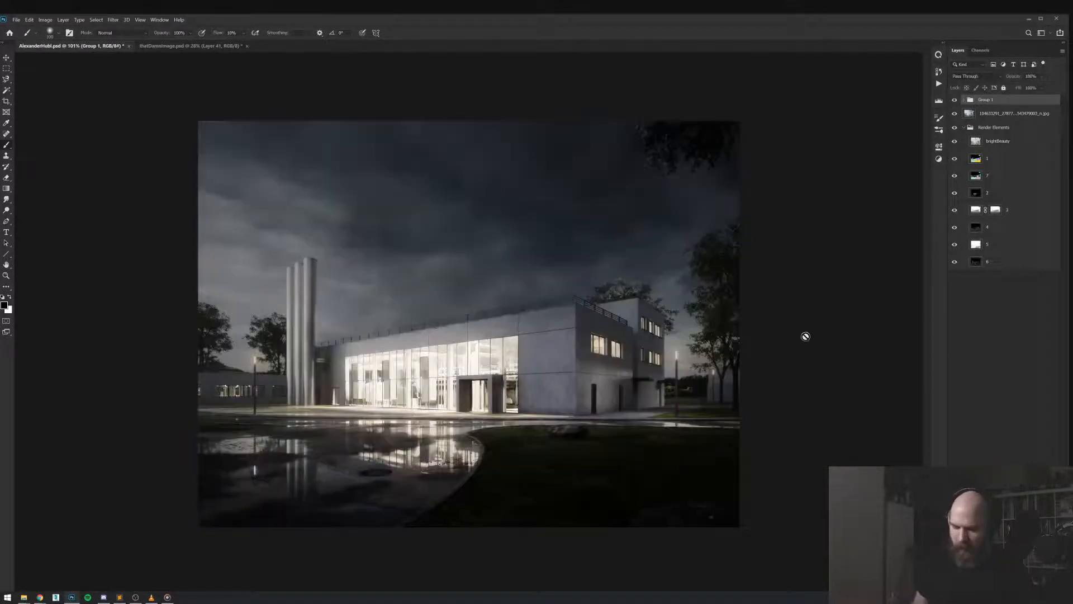
{"action": "left_click", "coordinate": [955, 100]}
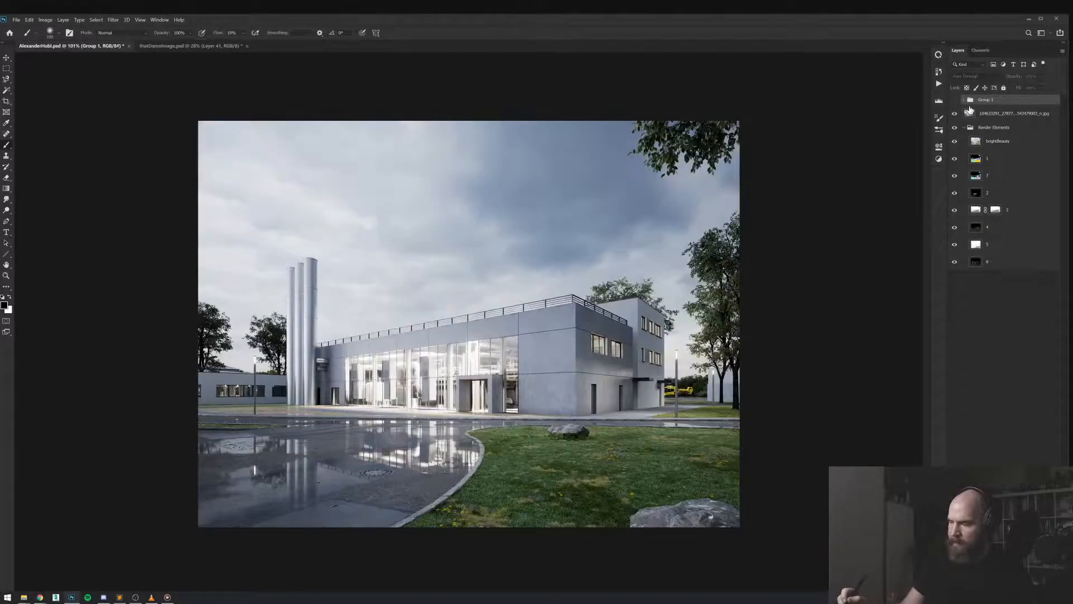
Duplicate the original render image layer, place the copy above Group 1, and view the document full screen
{"action": "left_click", "coordinate": [989, 115]}
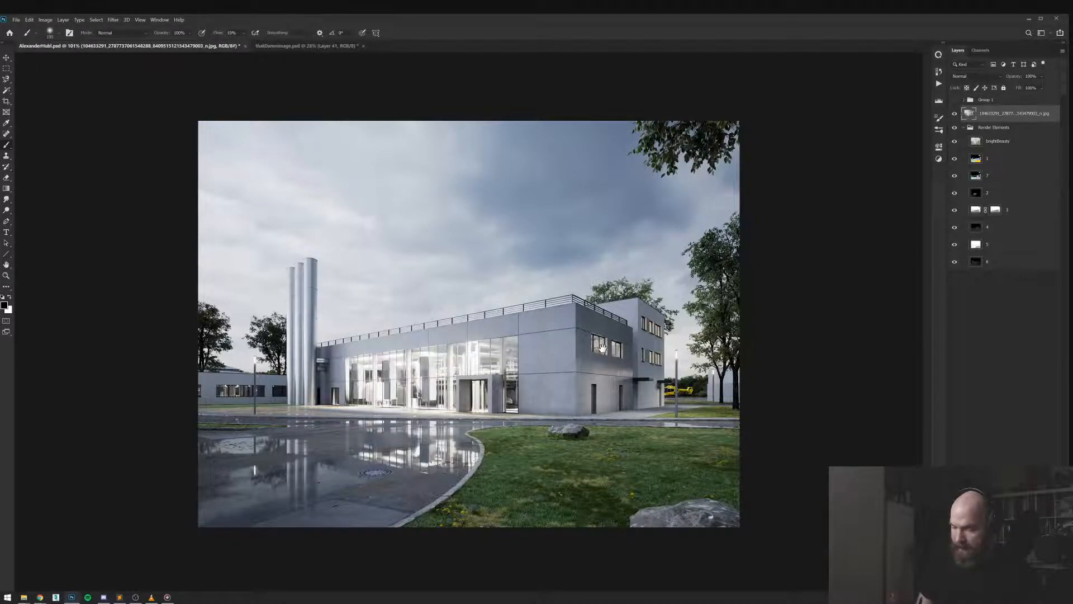
{"action": "key", "text": "f"}
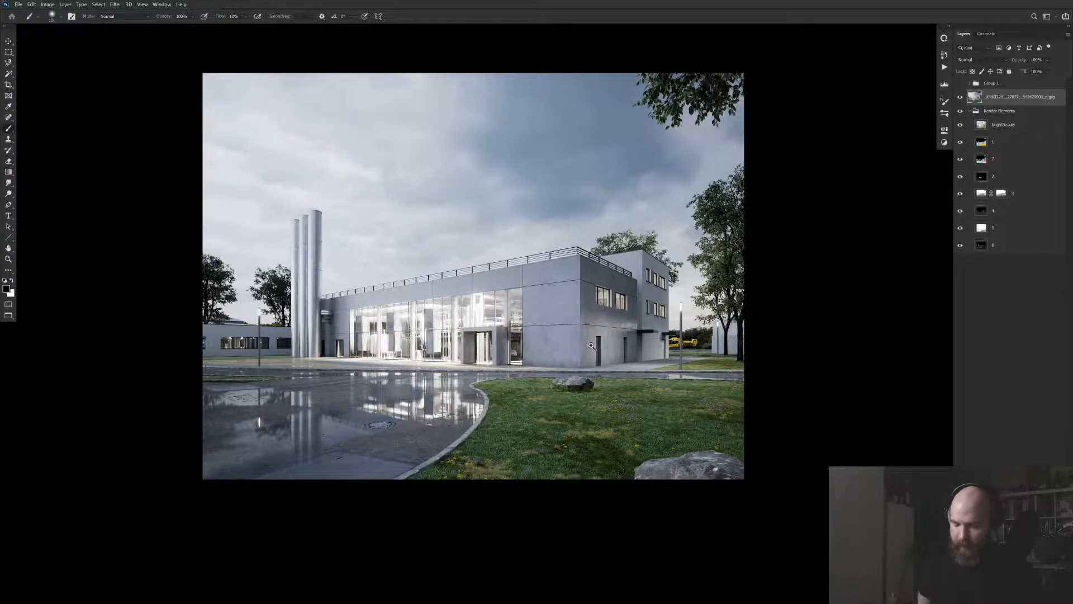
{"action": "scroll", "coordinate": [589, 350], "scroll_direction": "up", "scroll_amount": 2}
{"action": "left_click_drag", "start_coordinate": [1006, 97], "coordinate": [1025, 80]}
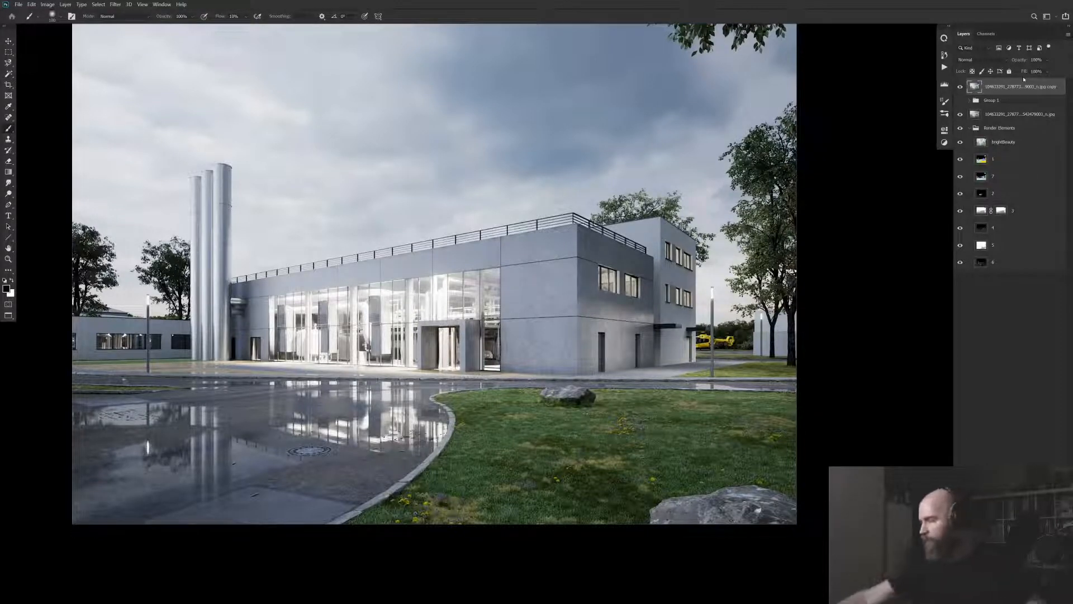
{"action": "left_click_drag", "start_coordinate": [564, 338], "coordinate": [608, 340]}
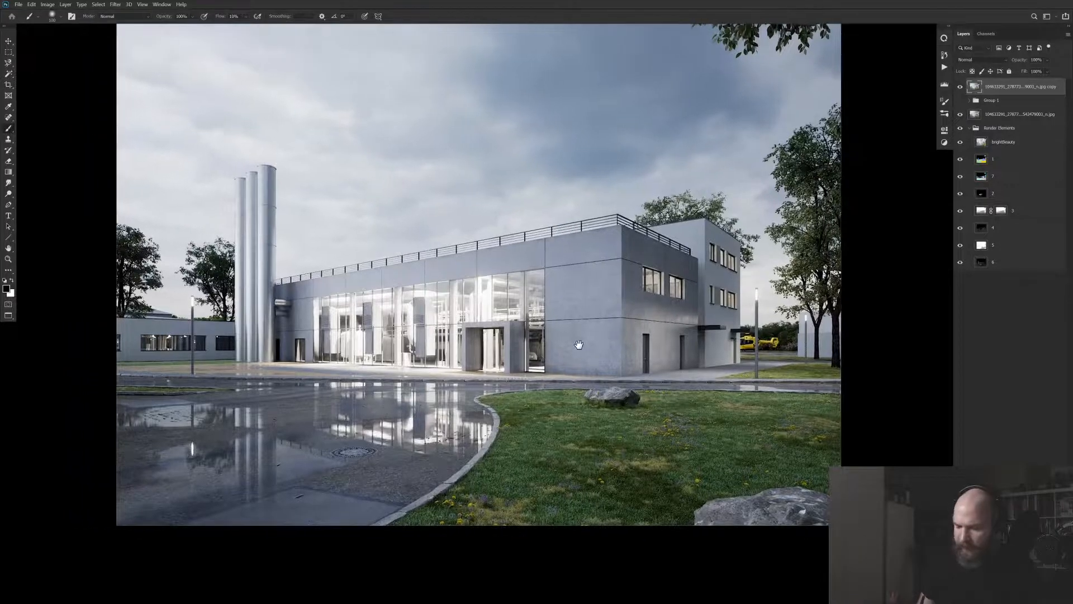
Examine the reflection pass and the first colour ID pass of the render elements in isolation
{"action": "left_click", "coordinate": [961, 262], "text": "alt"}
{"action": "left_click", "coordinate": [961, 246], "text": "alt"}
{"action": "left_click", "coordinate": [960, 261], "text": "alt"}
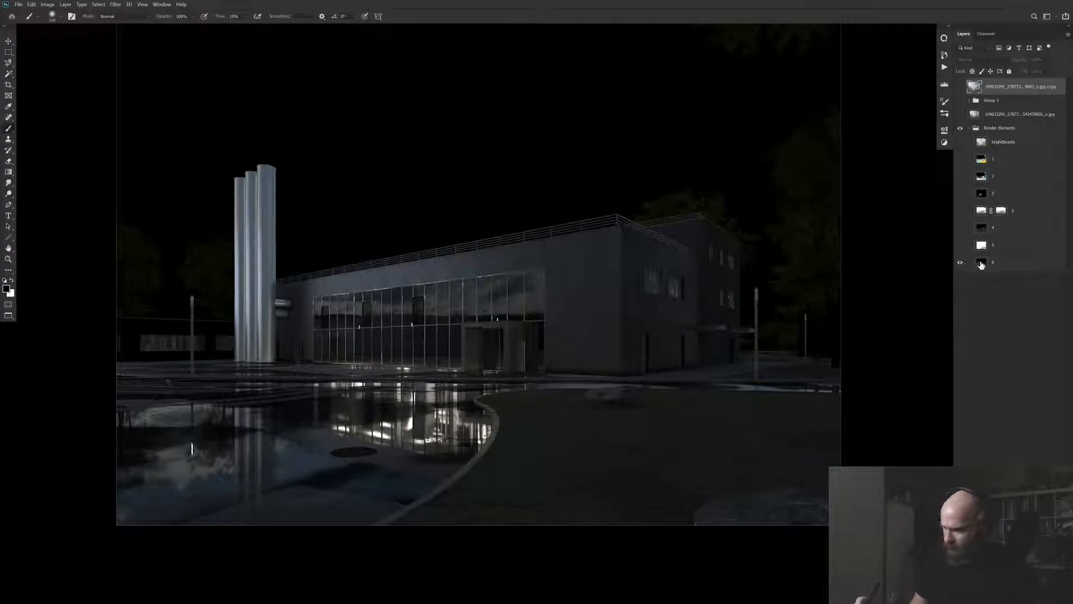
{"action": "left_click", "coordinate": [960, 262], "text": "alt"}
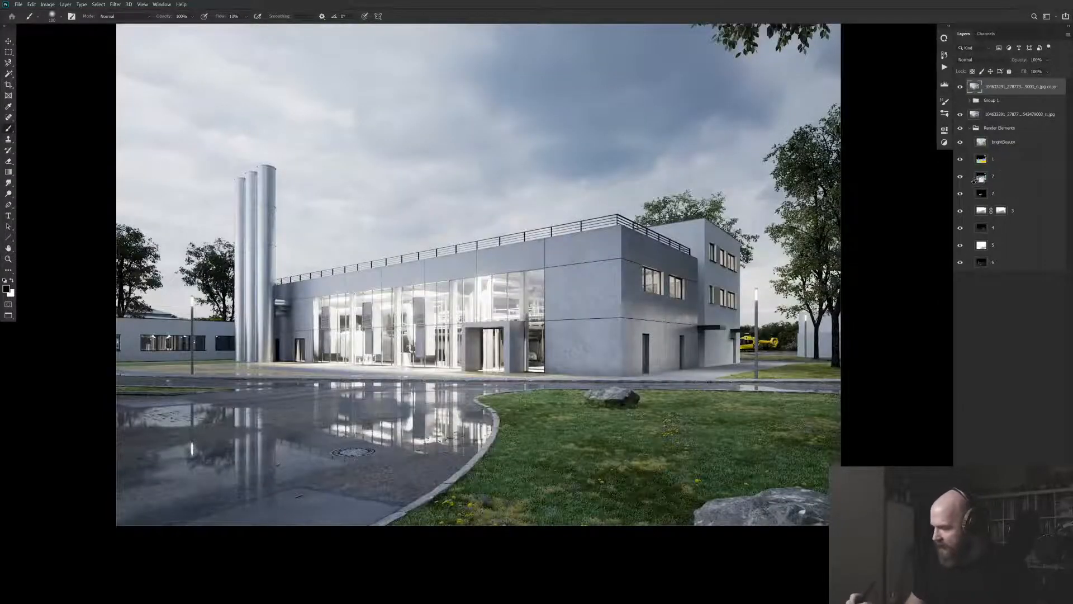
{"action": "left_click", "coordinate": [960, 161], "text": "alt"}
{"action": "left_click", "coordinate": [1000, 165]}
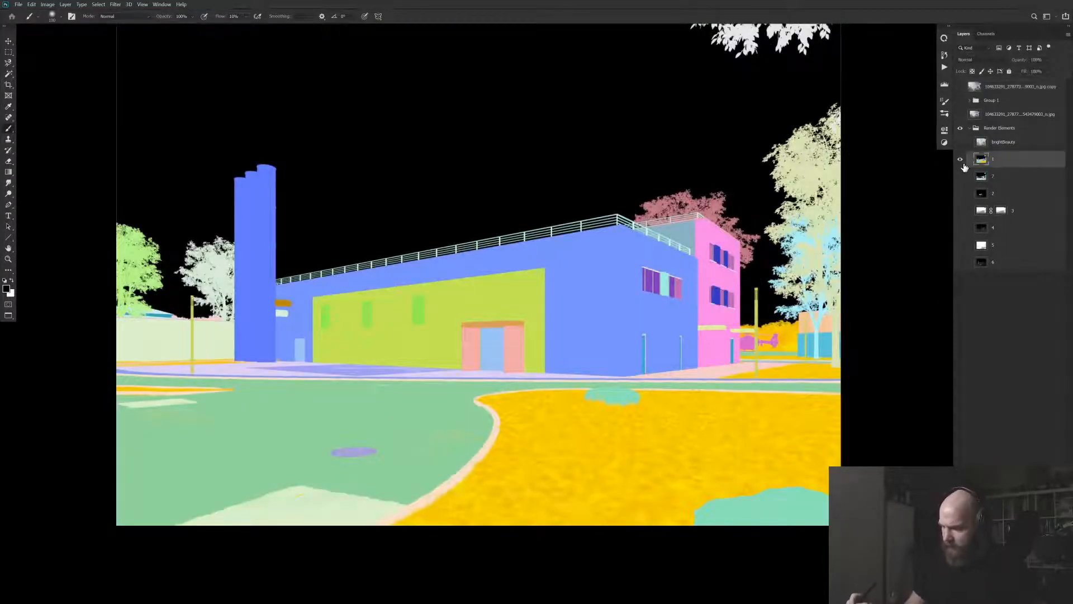
{"action": "left_click", "coordinate": [961, 161], "text": "alt"}
{"action": "left_click", "coordinate": [960, 143], "text": "alt"}
{"action": "left_click", "coordinate": [961, 160], "text": "alt"}
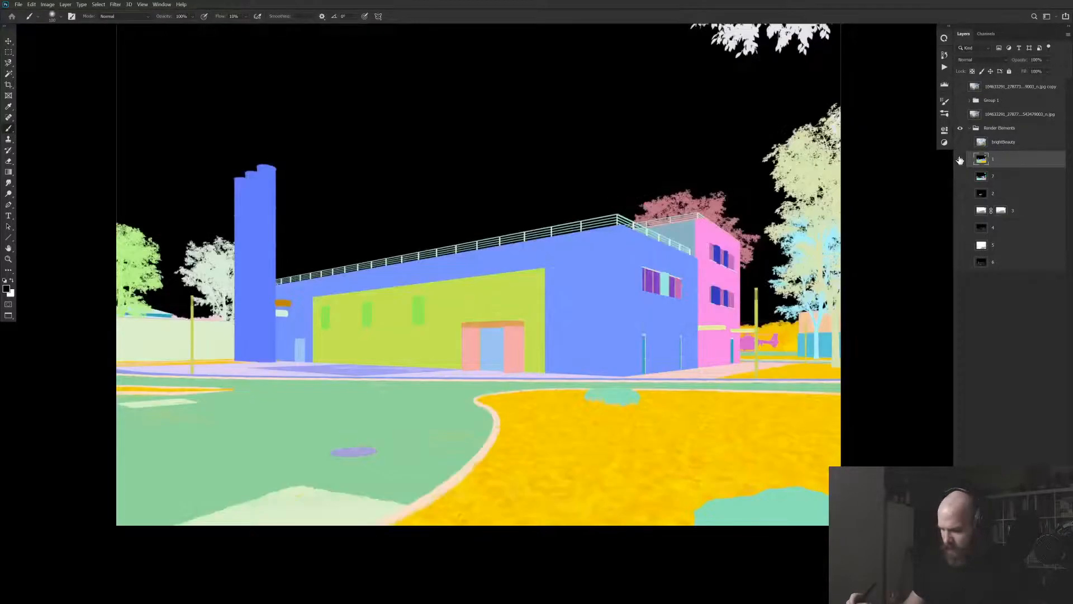
Select the black areas of the second colour ID pass with Color Range at fuzziness 40, excluding the sky and chimneys, and restore all layers
{"action": "left_click", "coordinate": [961, 178], "text": "alt"}
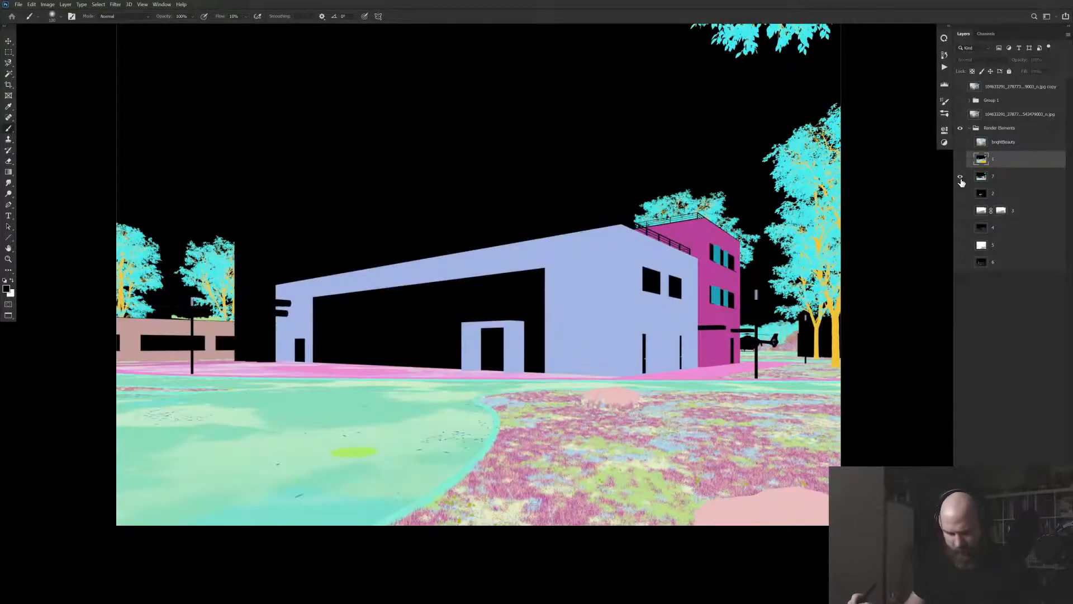
{"action": "left_click", "coordinate": [1005, 178]}
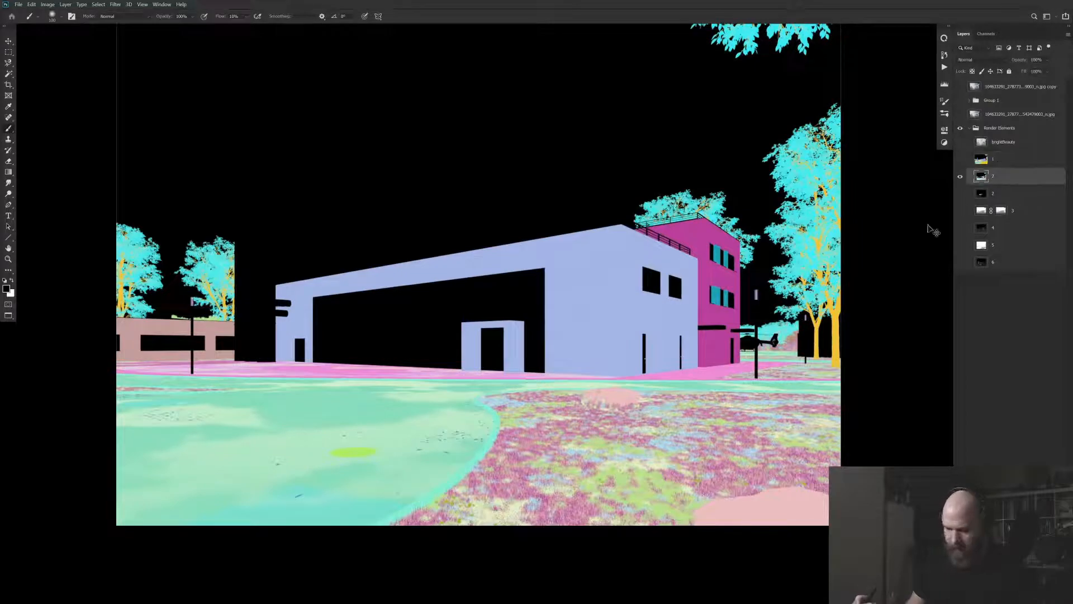
{"action": "key", "text": "ctrl+shift+alt+c"}
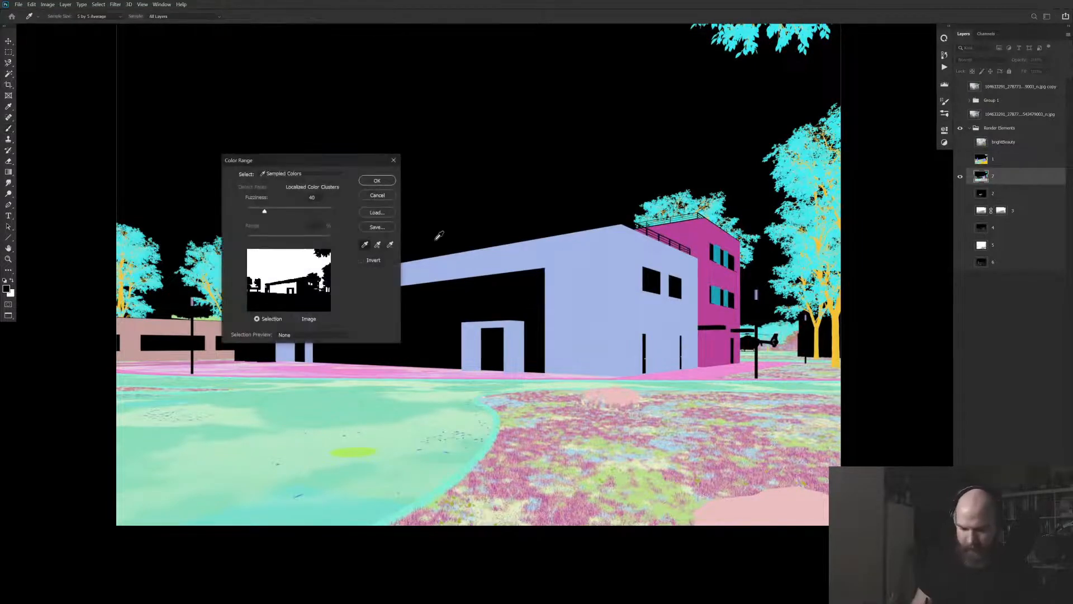
{"action": "left_click", "coordinate": [378, 181]}
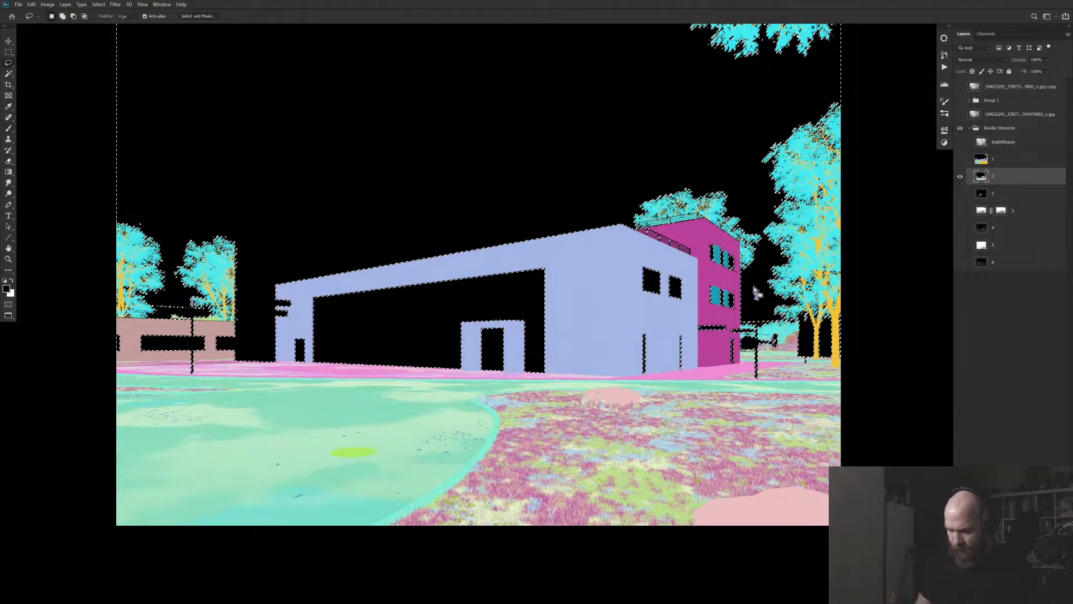
{"action": "mouse_move", "coordinate": [428, 269]}
{"action": "left_mouse_down"}
{"action": "mouse_move", "coordinate": [308, 299]}
{"action": "mouse_move", "coordinate": [290, 331]}
{"action": "mouse_move", "coordinate": [299, 373]}
{"action": "mouse_move", "coordinate": [495, 382]}
{"action": "mouse_move", "coordinate": [744, 374]}
{"action": "mouse_move", "coordinate": [756, 291]}
{"action": "mouse_move", "coordinate": [709, 224]}
{"action": "mouse_move", "coordinate": [695, 258]}
{"action": "mouse_move", "coordinate": [515, 251]}
{"action": "left_mouse_up"}
{"action": "left_click", "coordinate": [961, 177], "text": "alt"}
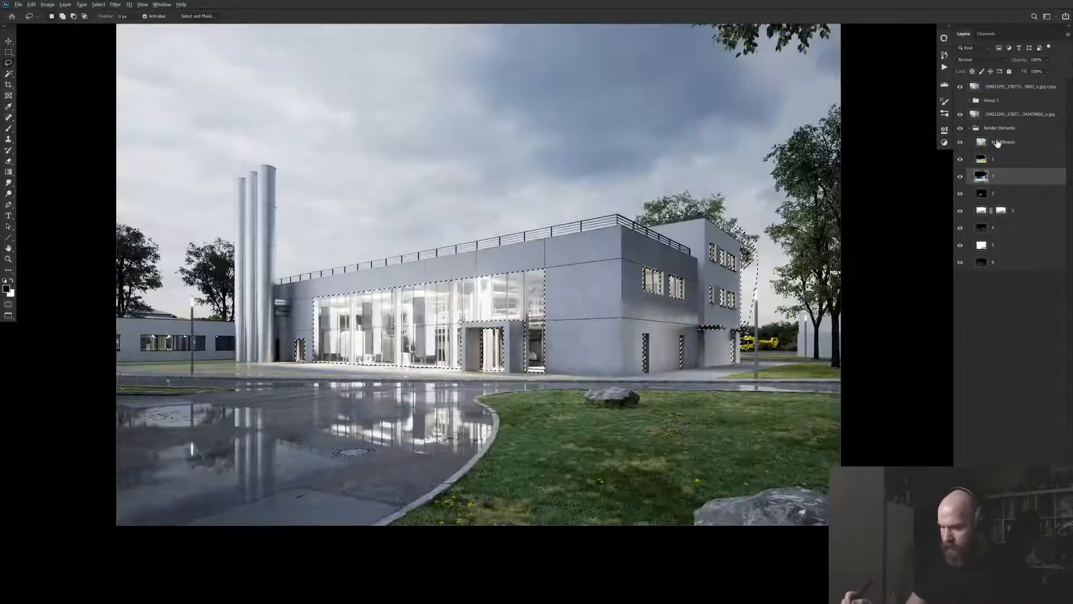
Remove the remaining lamp-post area from the selection and add a Curves adjustment above the render copy in a group masked to the glazing
{"action": "key", "text": "alt+period"}
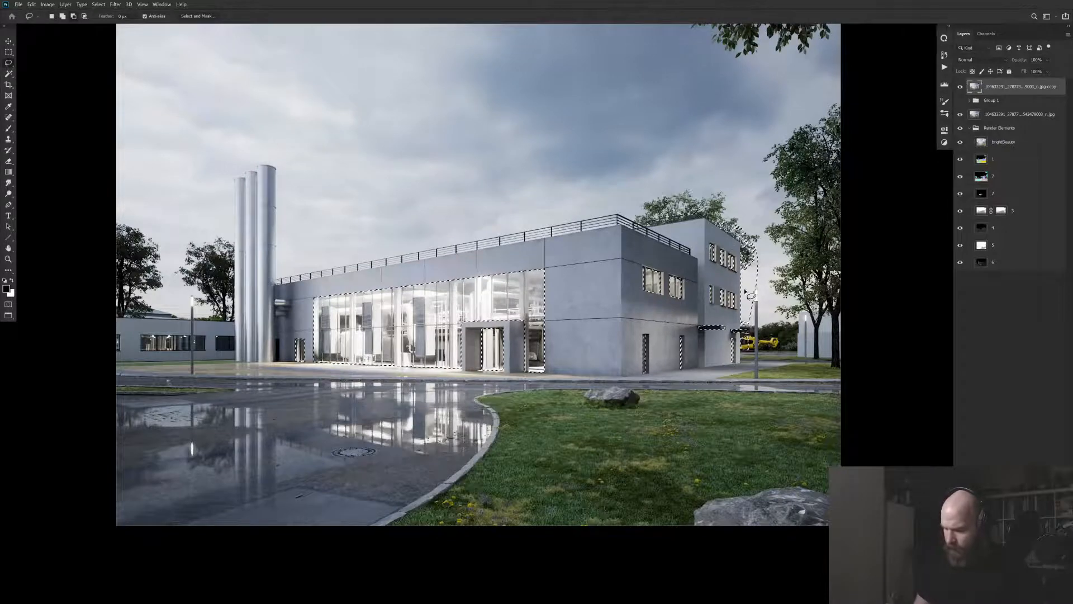
{"action": "mouse_move", "coordinate": [749, 303]}
{"action": "left_mouse_down"}
{"action": "mouse_move", "coordinate": [752, 255]}
{"action": "mouse_move", "coordinate": [705, 225]}
{"action": "mouse_move", "coordinate": [760, 193]}
{"action": "mouse_move", "coordinate": [791, 364]}
{"action": "mouse_move", "coordinate": [744, 389]}
{"action": "mouse_move", "coordinate": [699, 335]}
{"action": "mouse_move", "coordinate": [747, 319]}
{"action": "left_mouse_up"}
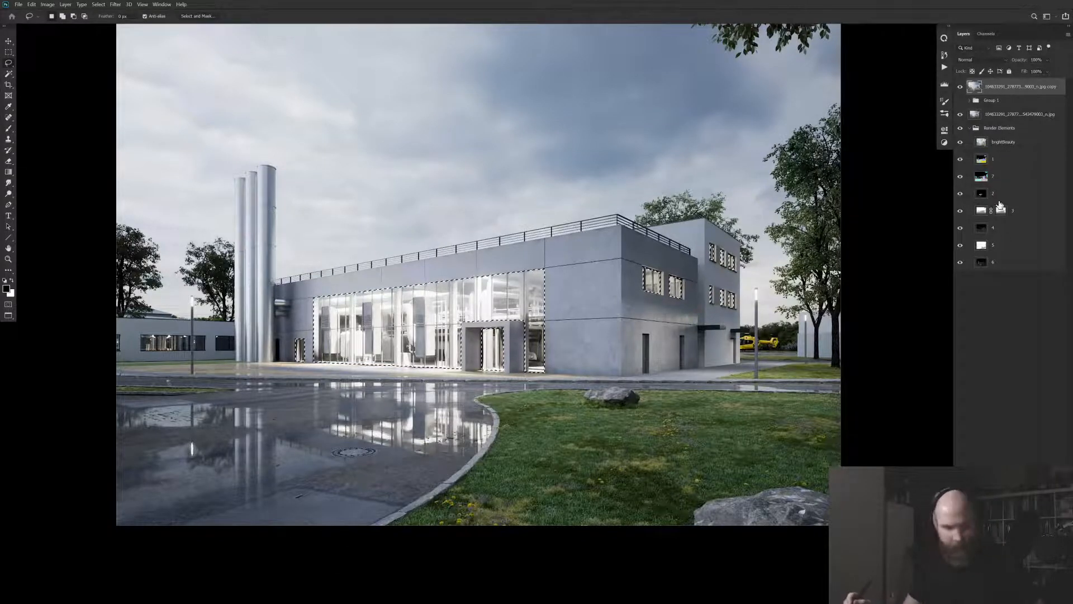
{"action": "key", "text": "ctrl+m"}
{"action": "key", "text": "ctrl+g"}
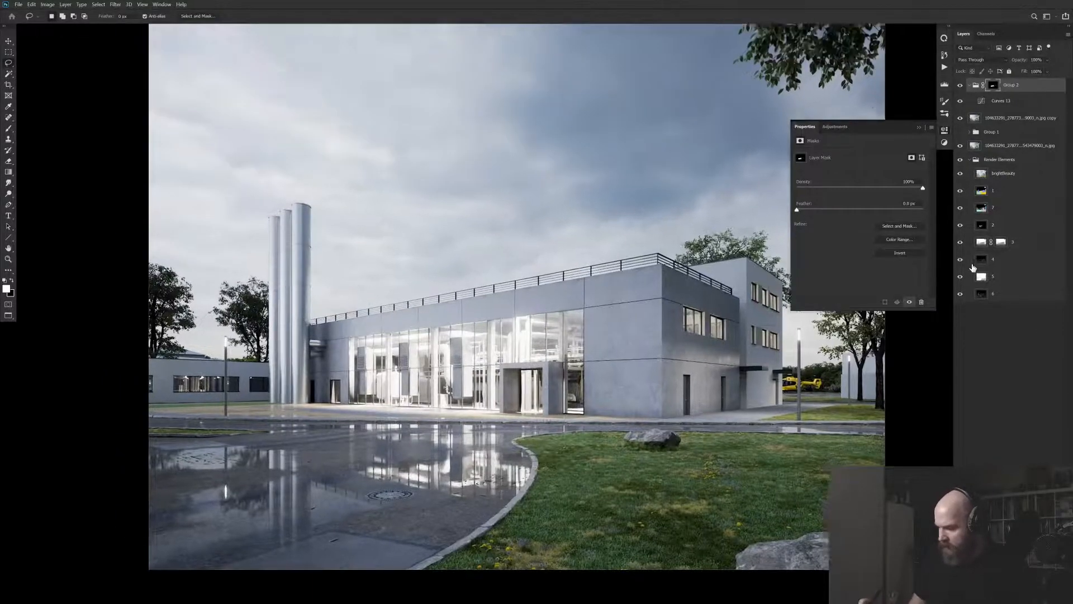
Check the render element two above the reflection pass, copy the reflection pass into Group 2 above the Curves adjustment, and hide the copy
{"action": "left_click", "coordinate": [983, 261]}
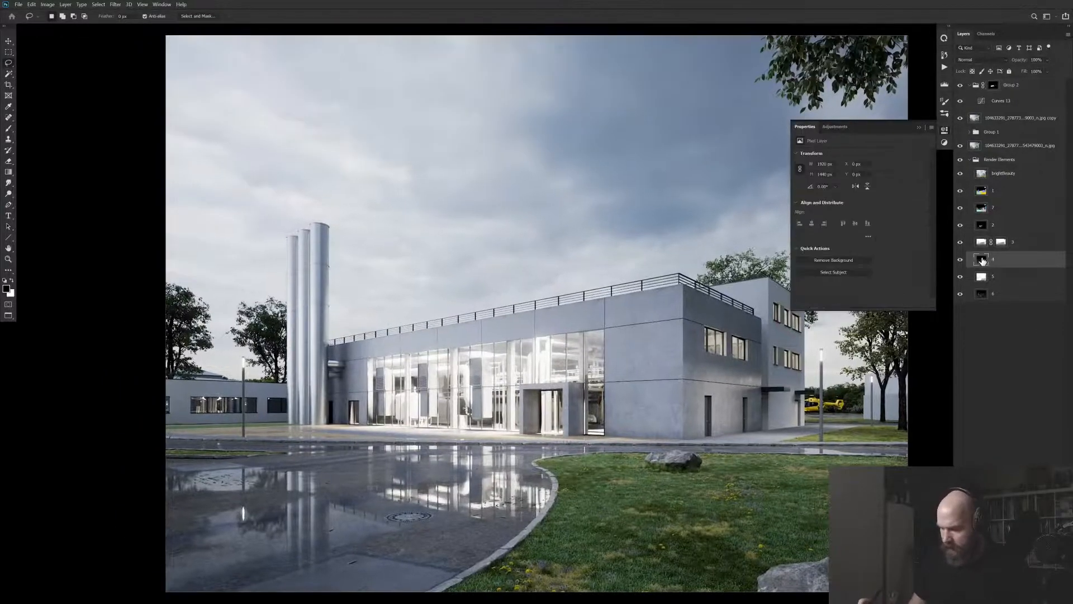
{"action": "left_click", "coordinate": [960, 260], "text": "alt"}
{"action": "left_click", "coordinate": [961, 260], "text": "alt"}
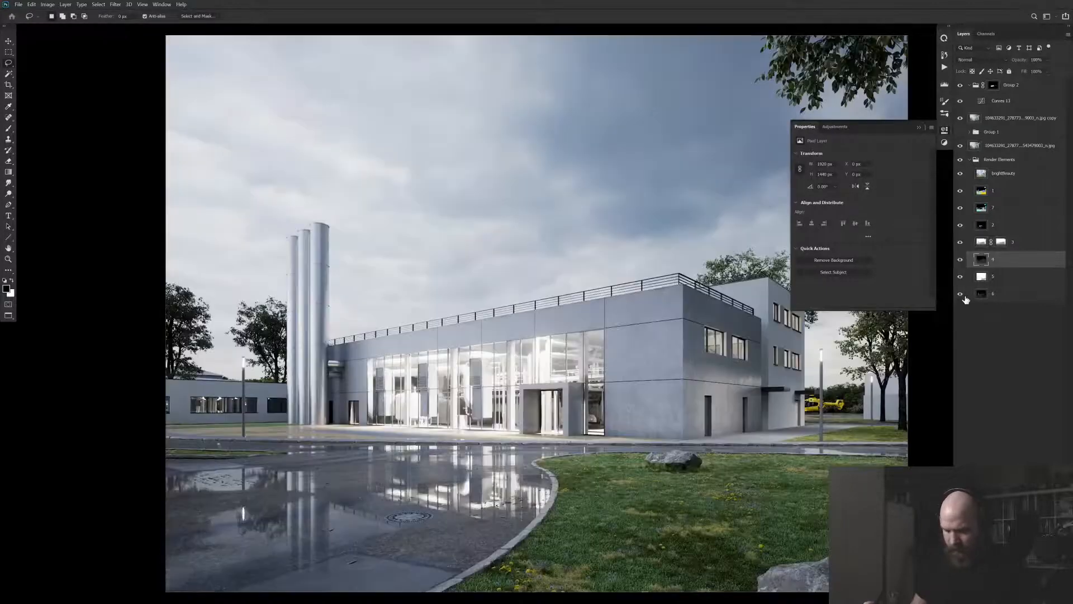
{"action": "left_click_drag", "start_coordinate": [1005, 296], "coordinate": [1018, 99]}
{"action": "left_click", "coordinate": [961, 101]}
Darken the glazing with the Curves adjustment in Group 2, using a straight curve with the white point lowered below half output
{"action": "left_click", "coordinate": [1001, 118]}
{"action": "scroll", "coordinate": [610, 350], "scroll_direction": "down", "scroll_amount": 1}
{"action": "left_click_drag", "start_coordinate": [609, 349], "coordinate": [510, 301]}
{"action": "scroll", "coordinate": [510, 301], "scroll_direction": "up", "scroll_amount": 1}
{"action": "scroll", "coordinate": [509, 301], "scroll_direction": "up", "scroll_amount": 2}
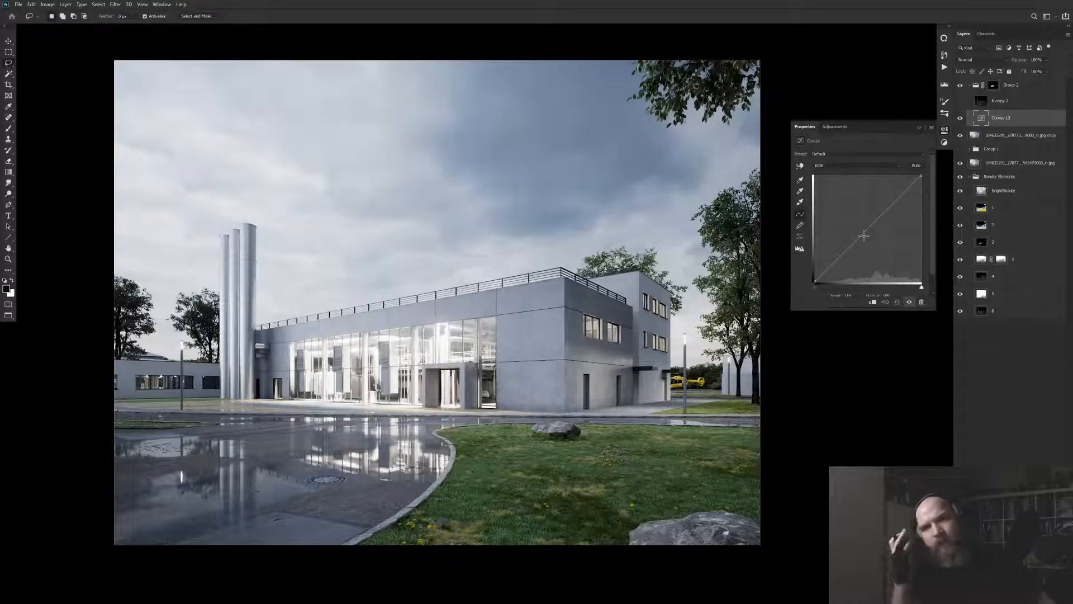
{"action": "left_click_drag", "start_coordinate": [865, 235], "coordinate": [860, 255]}
{"action": "scroll", "coordinate": [646, 350], "scroll_direction": "down", "scroll_amount": 1}
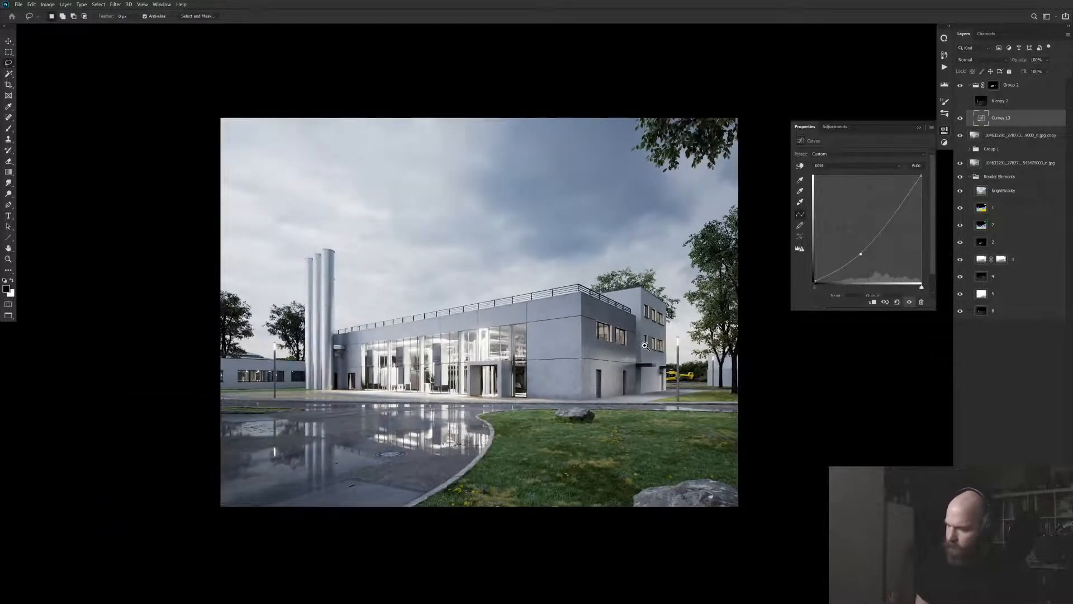
{"action": "left_click_drag", "start_coordinate": [921, 176], "coordinate": [926, 199]}
{"action": "left_click_drag", "start_coordinate": [861, 254], "coordinate": [865, 259]}
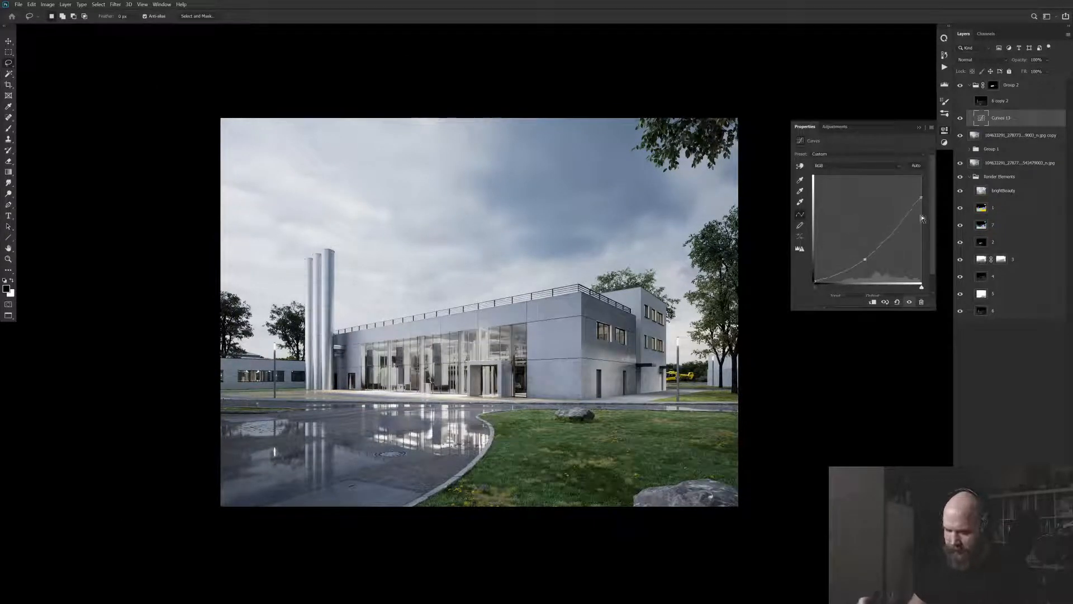
{"action": "left_click_drag", "start_coordinate": [923, 199], "coordinate": [921, 208]}
{"action": "left_click_drag", "start_coordinate": [865, 259], "coordinate": [706, 240]}
{"action": "left_click_drag", "start_coordinate": [921, 208], "coordinate": [921, 238]}
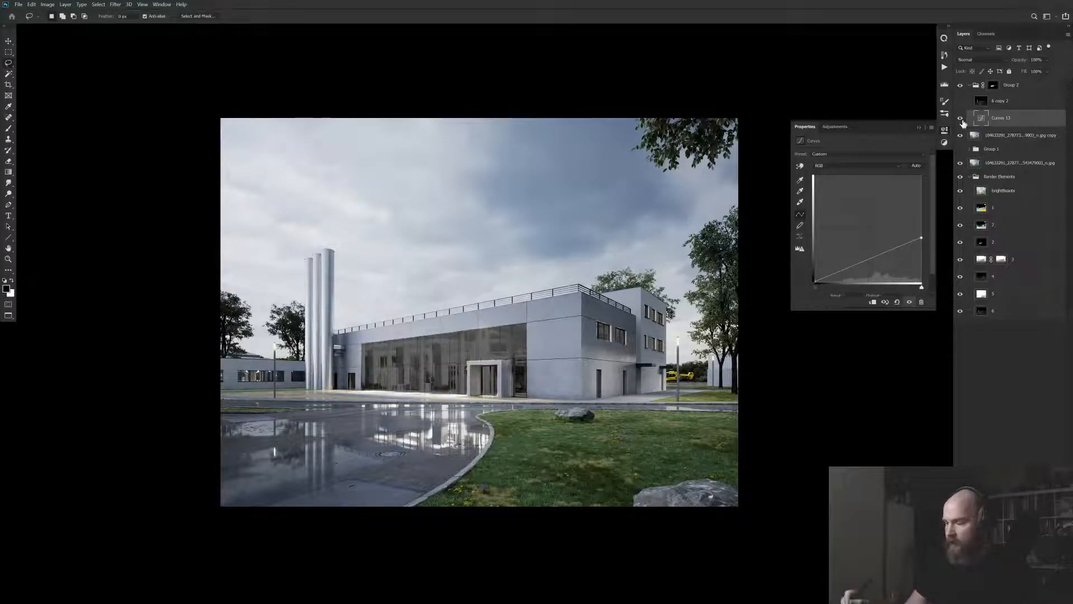
Compare the glass facade with and without the Curves adjustment
{"action": "key", "text": "ctrl+comma"}
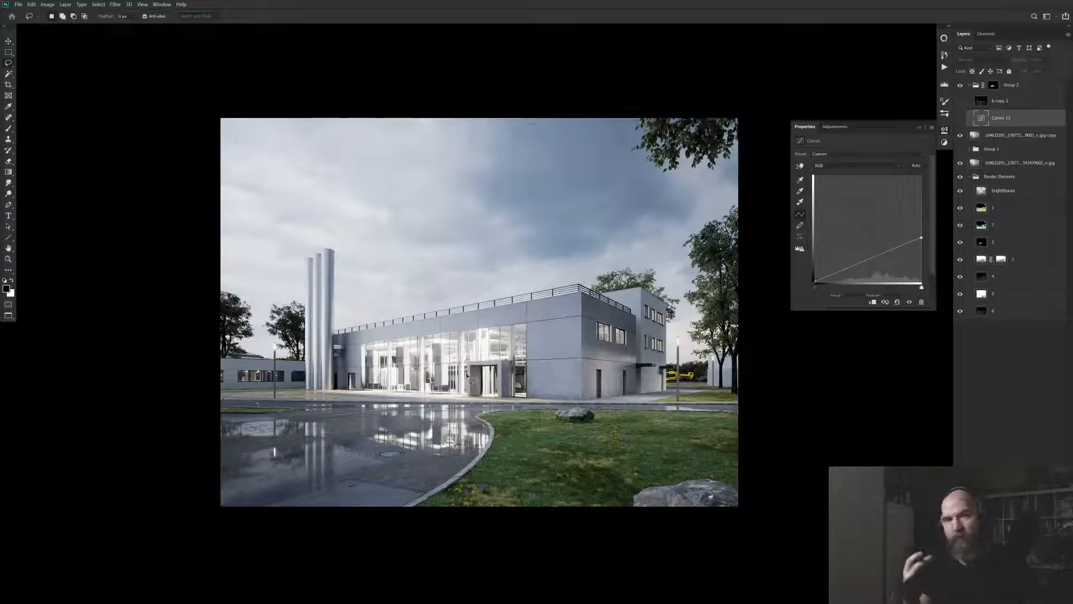
{"action": "left_click", "coordinate": [553, 358], "text": "ctrl"}
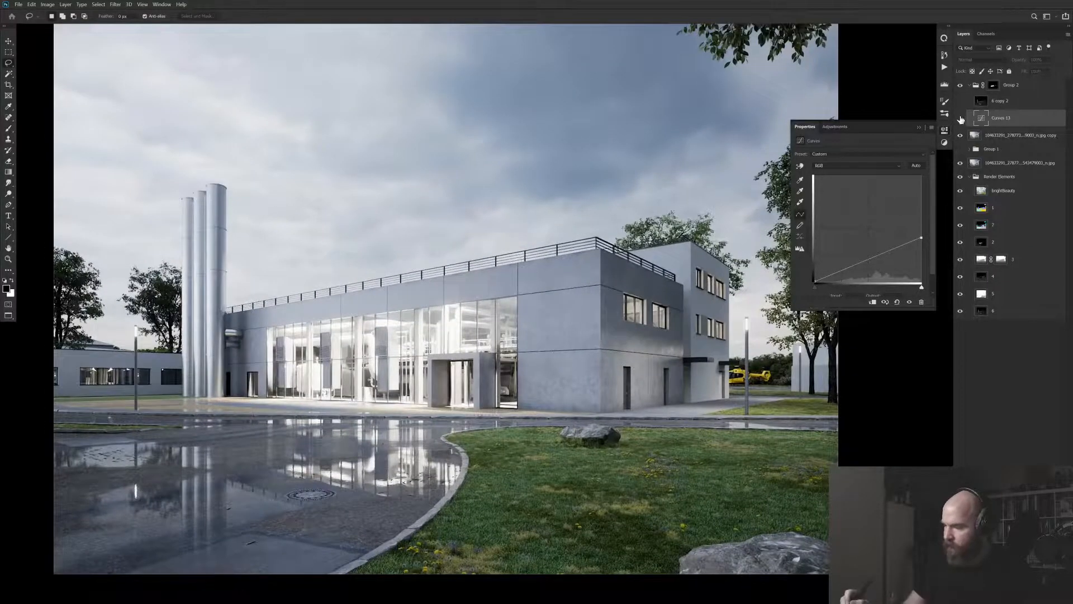
{"action": "key", "text": "ctrl+comma"}
{"action": "key", "text": "ctrl+minus"}
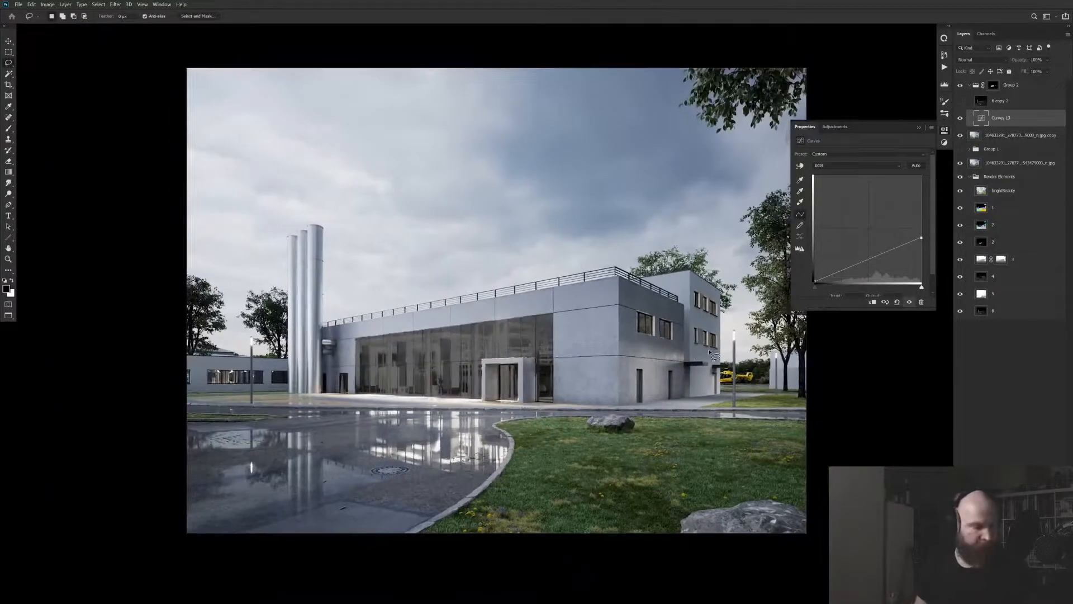
Tint the glazing blue with a clipped, colorized Hue/Saturation layer at hue 205 and saturation 14, fading its effect over bright tones with Blend If
{"action": "key", "text": "ctrl+alt+u"}
{"action": "key", "text": "Return"}
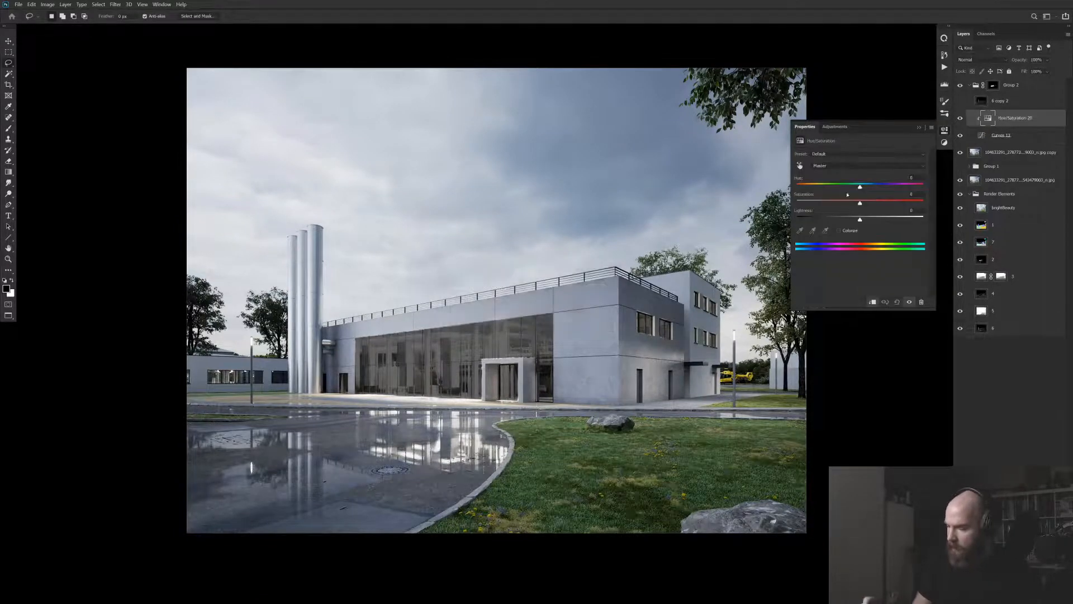
{"action": "left_click", "coordinate": [868, 186]}
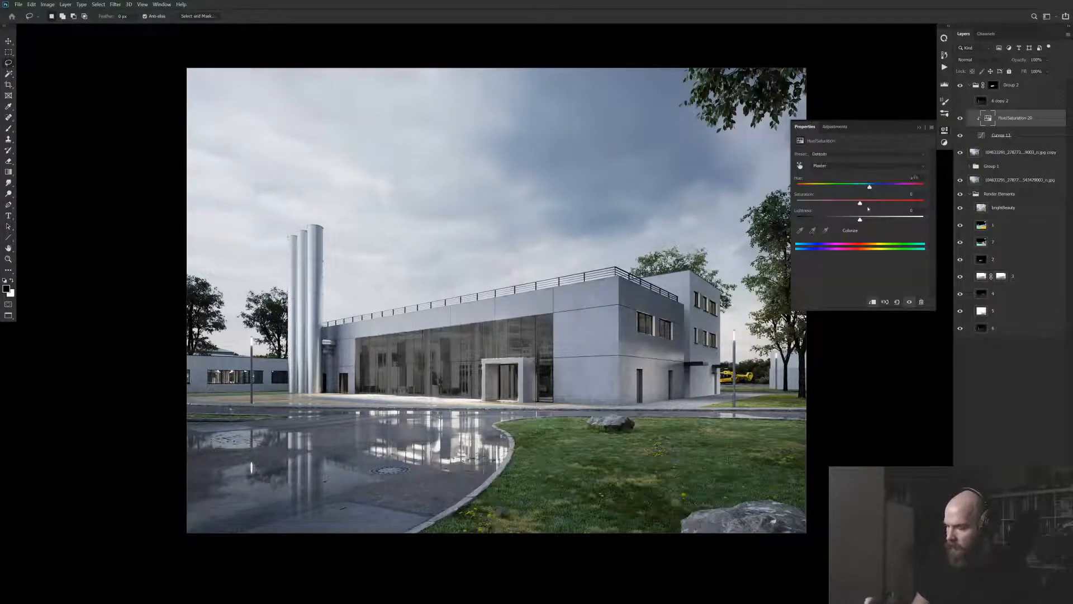
{"action": "left_click", "coordinate": [839, 231]}
{"action": "left_click", "coordinate": [869, 187]}
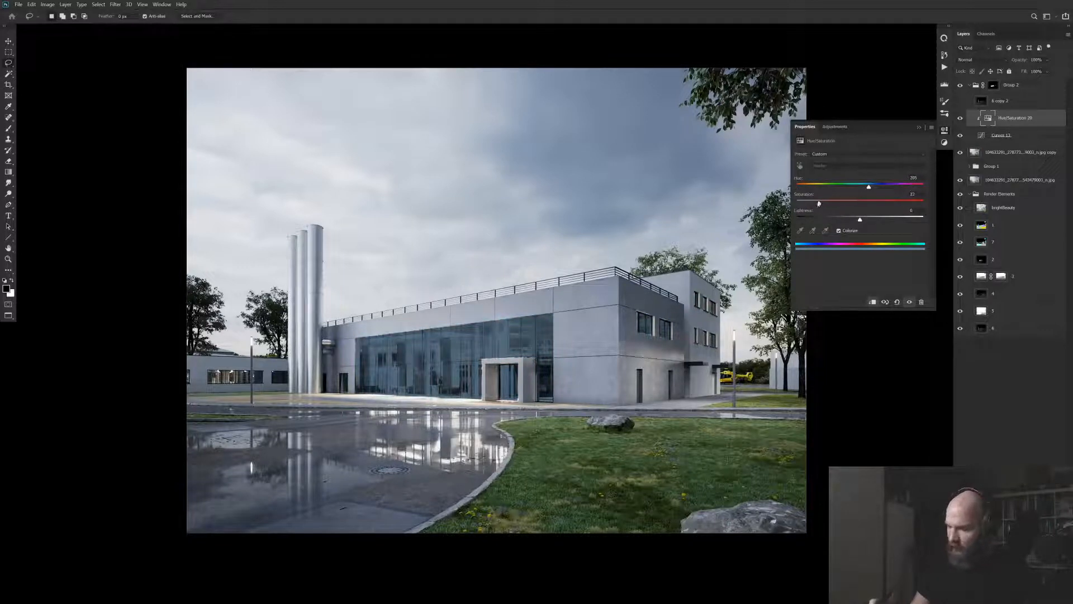
{"action": "double_click", "coordinate": [1046, 118]}
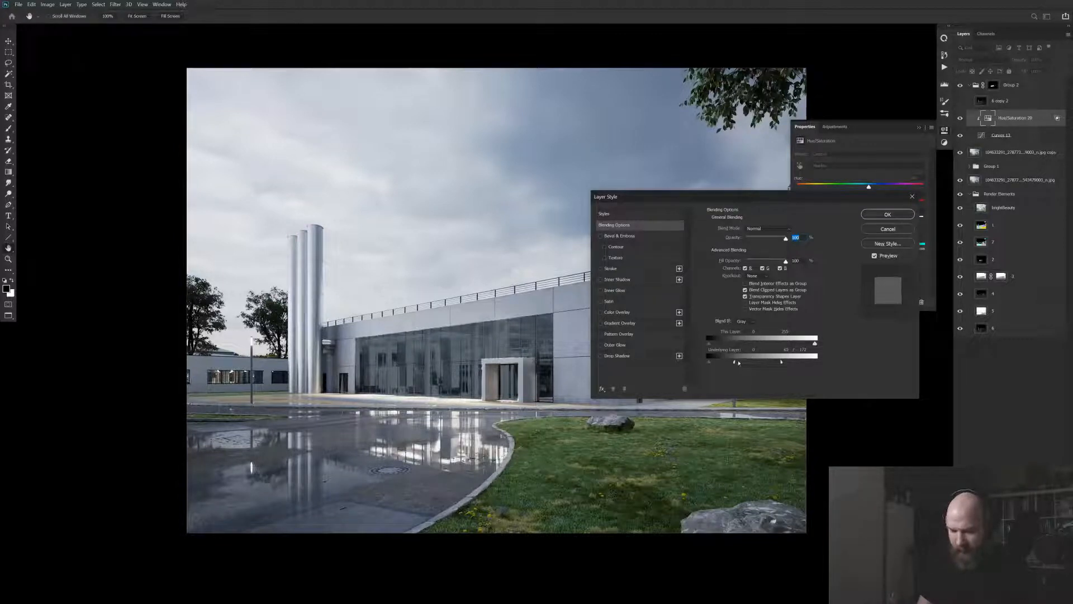
{"action": "left_click", "coordinate": [889, 214]}
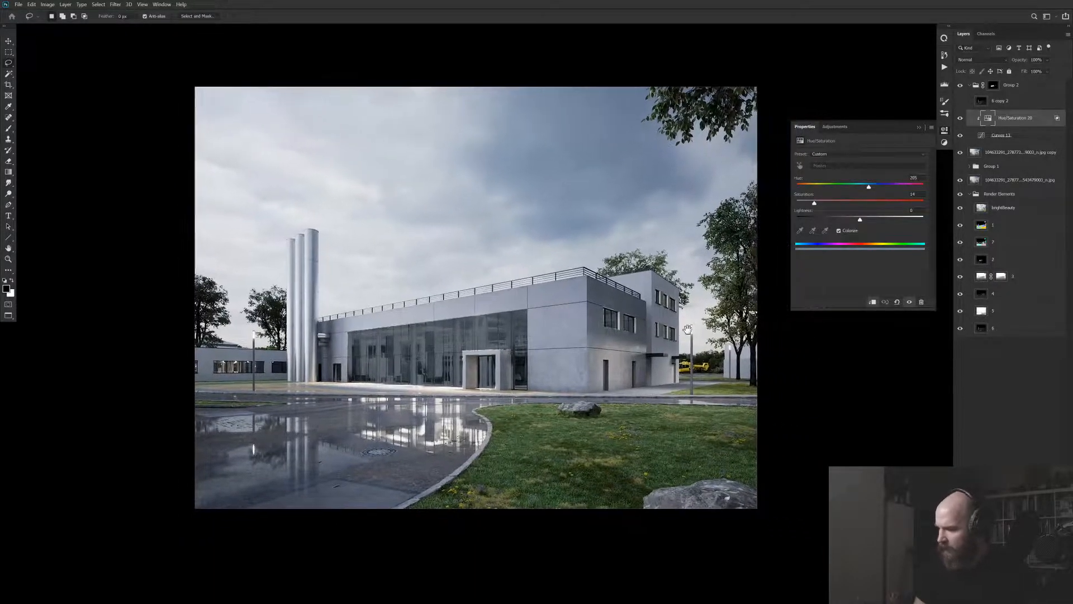
Show the reflection pass copy in Group 2 and set its blend mode to Screen
{"action": "left_click", "coordinate": [983, 101]}
{"action": "left_click", "coordinate": [961, 101]}
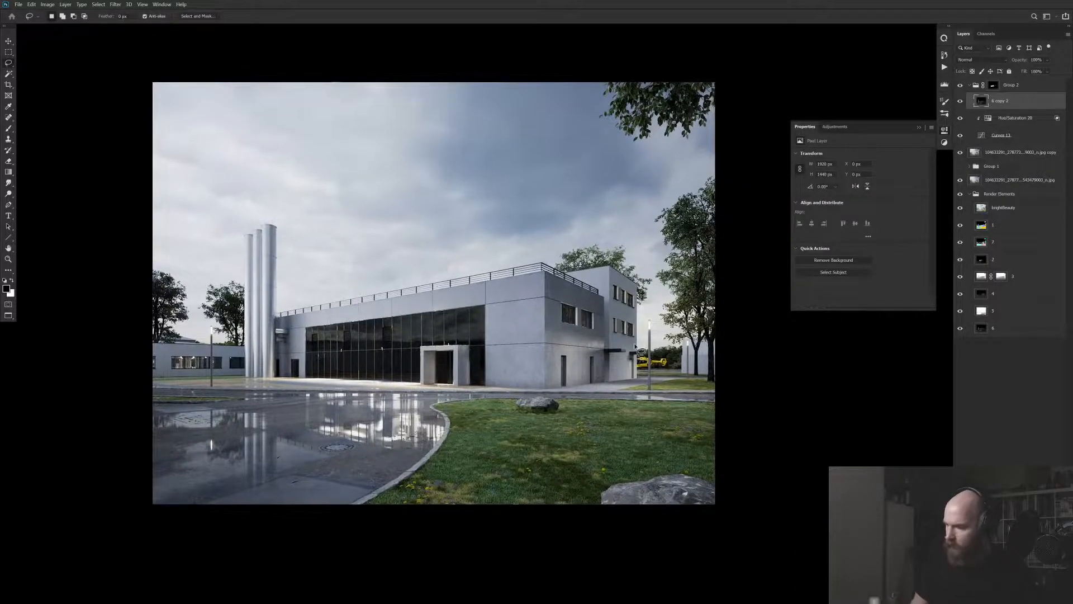
{"action": "left_click", "coordinate": [982, 59]}
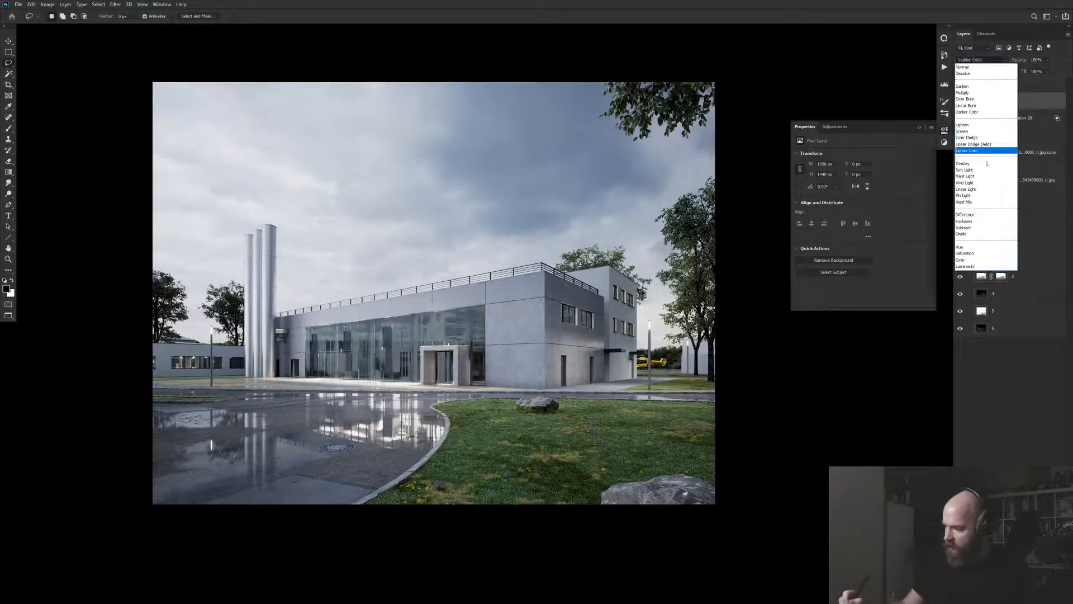
{"action": "left_click", "coordinate": [985, 132]}
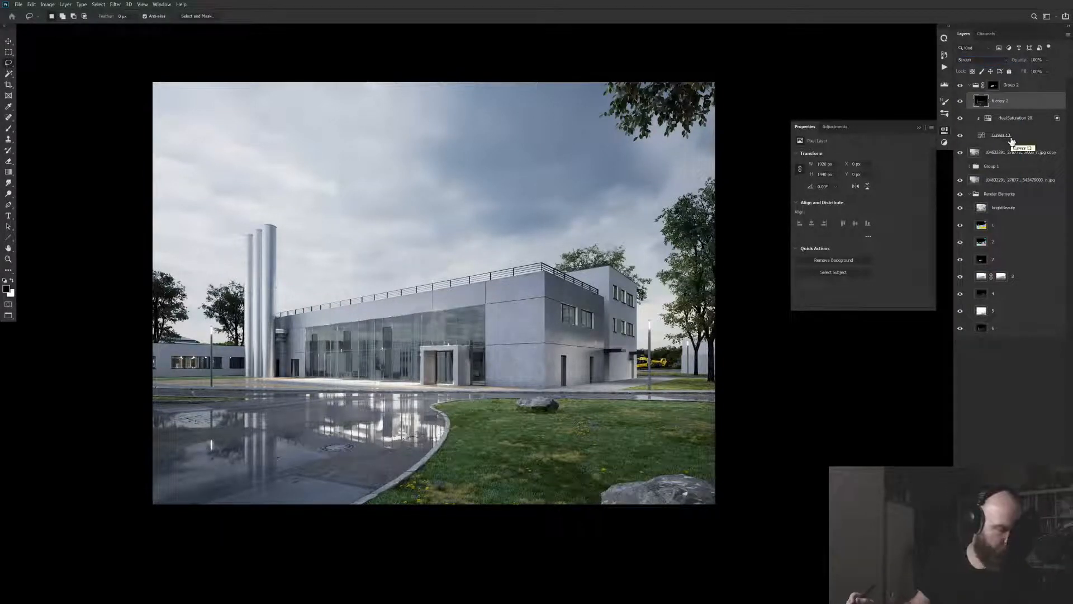
Duplicate the Screen reflection layer in Group 2 and brighten the copy with Levels by strongly lowering the white input level
{"action": "key", "text": "ctrl+j"}
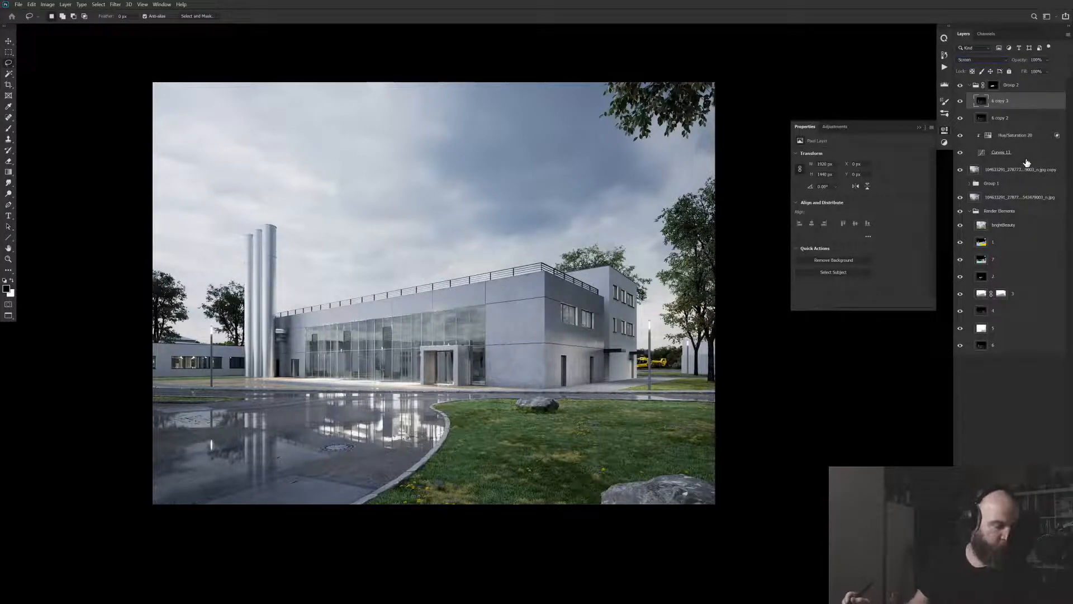
{"action": "key", "text": "ctrl+l"}
{"action": "left_click_drag", "start_coordinate": [731, 217], "coordinate": [654, 218]}
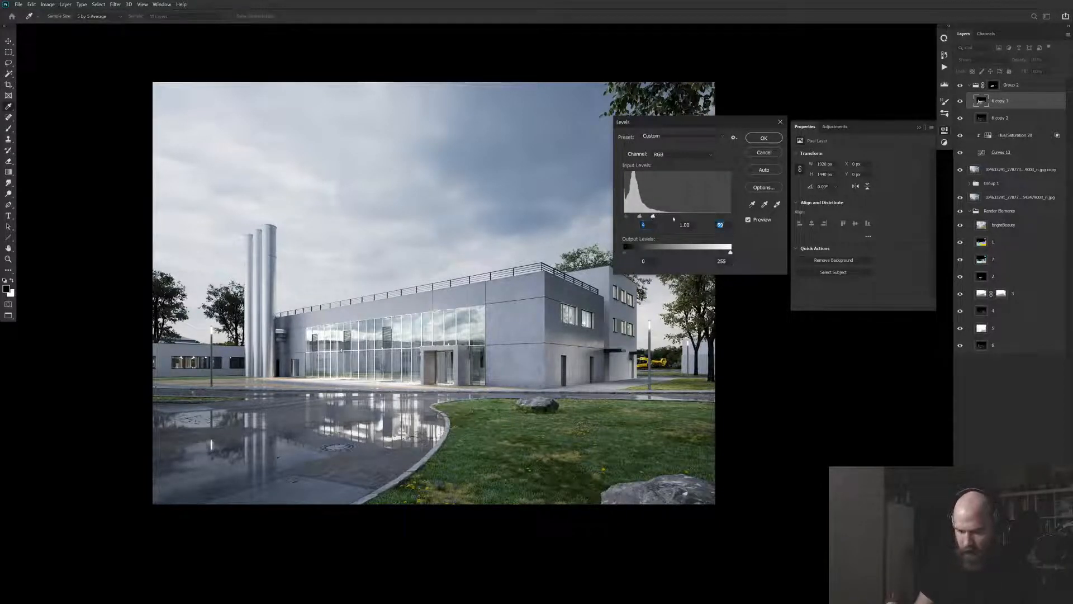
{"action": "left_click", "coordinate": [765, 138]}
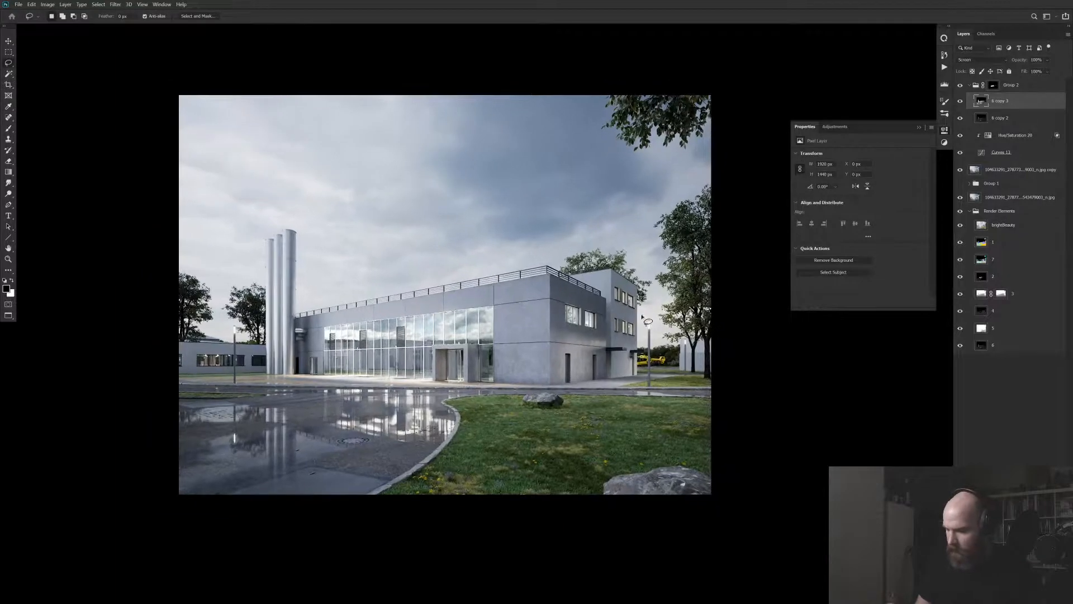
Compare the facade with and without the brightened reflection copy, and reduce that layer's opacity to 32%
{"action": "left_click", "coordinate": [961, 102]}
{"action": "left_click", "coordinate": [961, 102]}
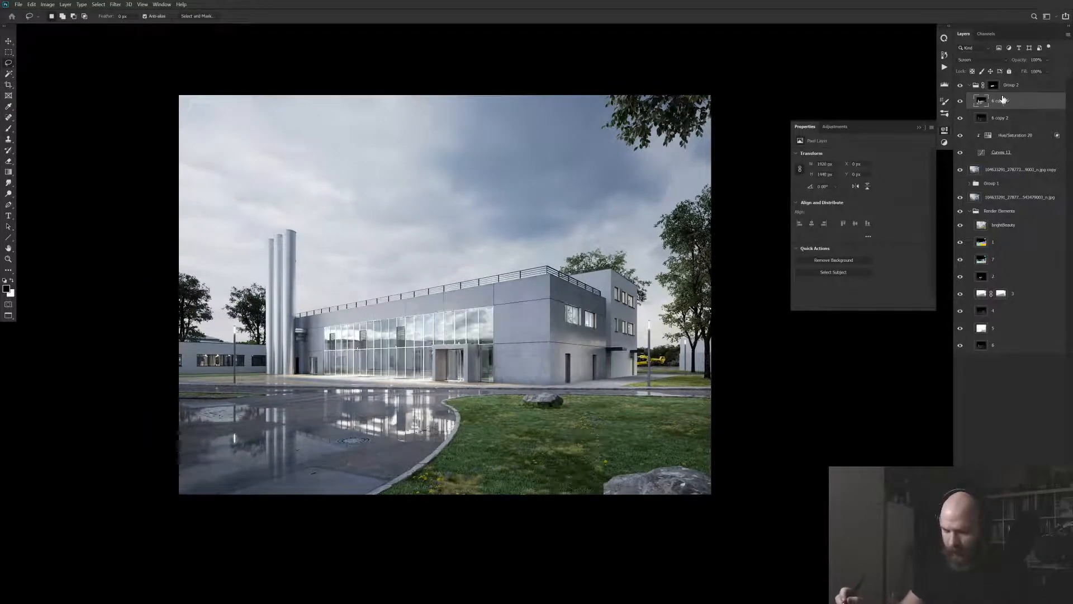
{"action": "left_click_drag", "start_coordinate": [1020, 60], "coordinate": [819, 56]}
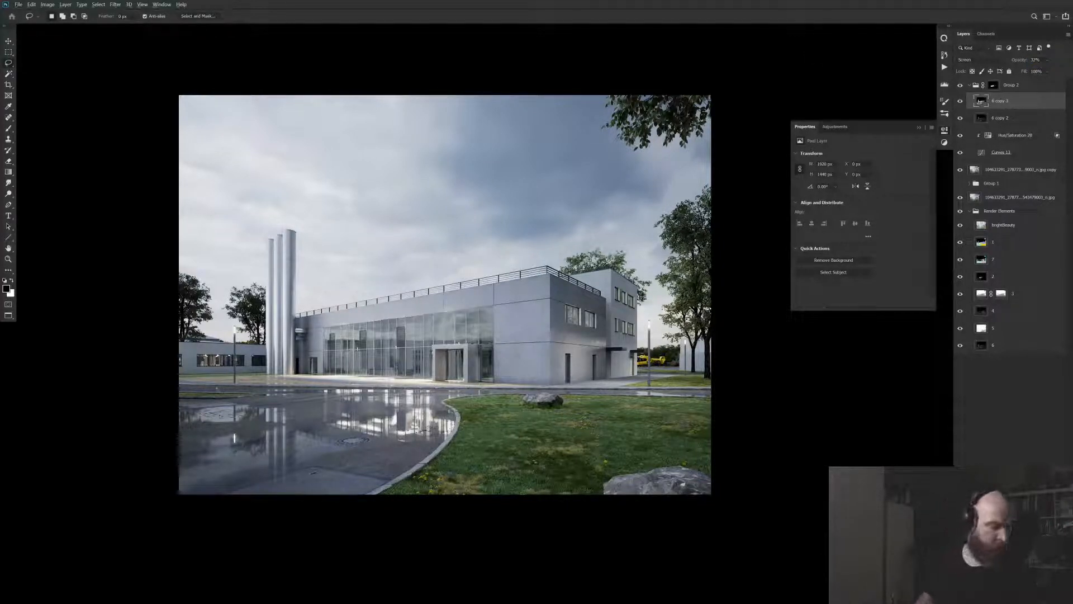
Duplicate the brightened reflection layer, hide the duplicate with a black layer mask, and set its opacity to 100%
{"action": "key", "text": "ctrl+j"}
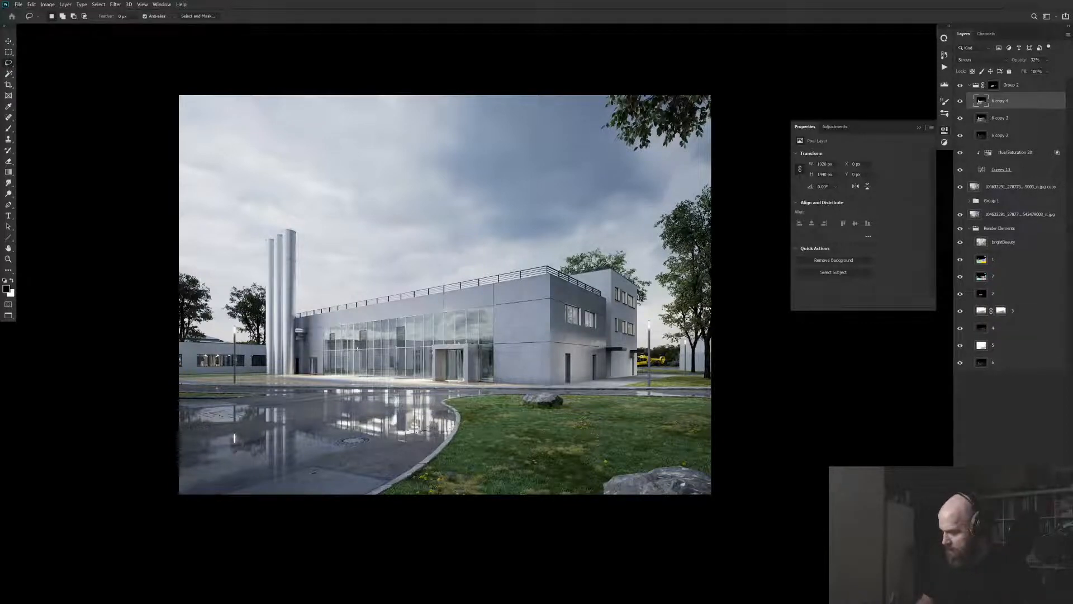
{"action": "left_click", "coordinate": [1007, 597], "text": "alt"}
{"action": "key", "text": "s"}
{"action": "left_click", "coordinate": [1000, 101], "text": "alt"}
{"action": "left_click", "coordinate": [1001, 101], "text": "alt"}
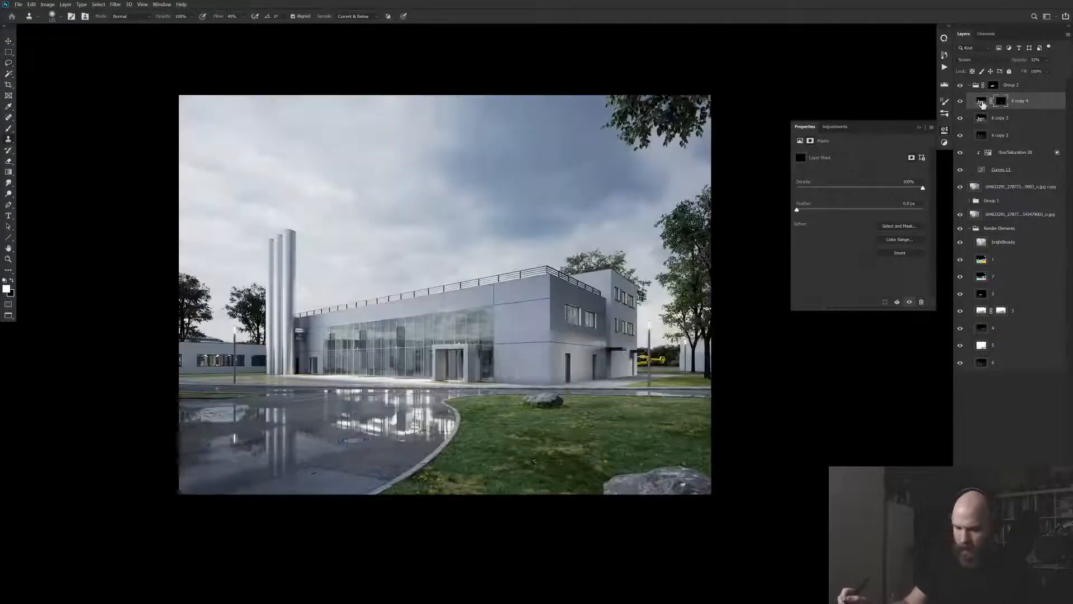
{"action": "left_click", "coordinate": [1001, 101], "text": "shift"}
{"action": "left_click", "coordinate": [1002, 101], "text": "shift"}
{"action": "left_click", "coordinate": [1035, 59]}
{"action": "type", "text": "100"}
{"action": "key", "text": "Return"}
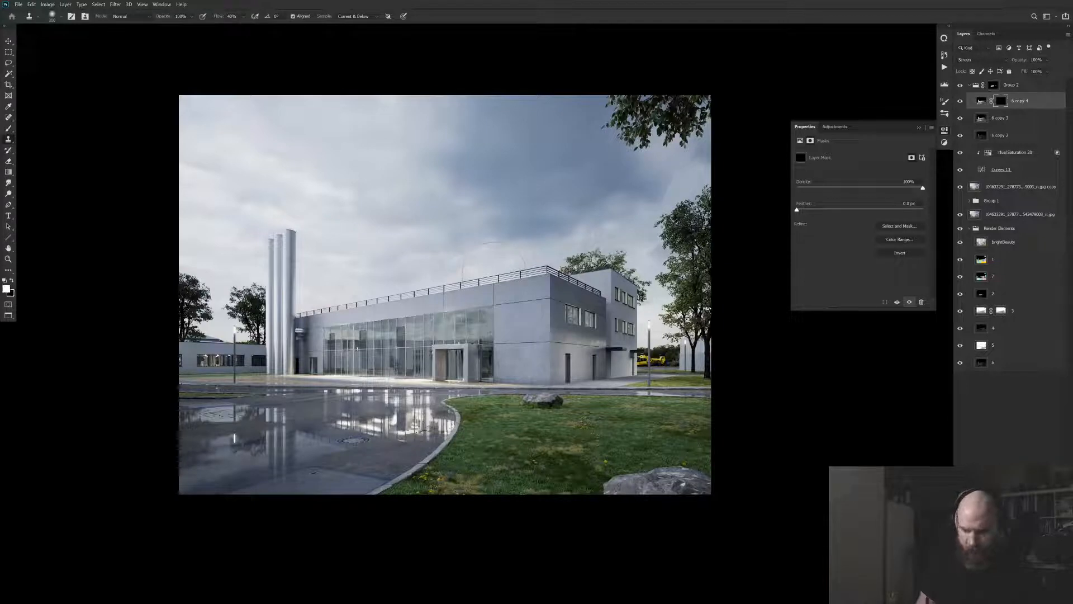
Paint white on the new copy's mask with a large soft brush to reveal stronger reflections across the glass facade
{"action": "left_click", "coordinate": [503, 262]}
{"action": "key", "text": "Return"}
{"action": "key", "text": "b"}
{"action": "key", "text": "x"}
{"action": "key", "text": "x"}
{"action": "key", "text": "bracketright"}
{"action": "key", "text": "bracketright"}
{"action": "key", "text": "bracketright"}
{"action": "key", "text": "bracketright"}
{"action": "key", "text": "bracketright"}
{"action": "mouse_move", "coordinate": [470, 324]}
{"action": "left_mouse_down"}
{"action": "mouse_move", "coordinate": [458, 324]}
{"action": "mouse_move", "coordinate": [483, 327]}
{"action": "mouse_move", "coordinate": [357, 348]}
{"action": "left_mouse_up"}
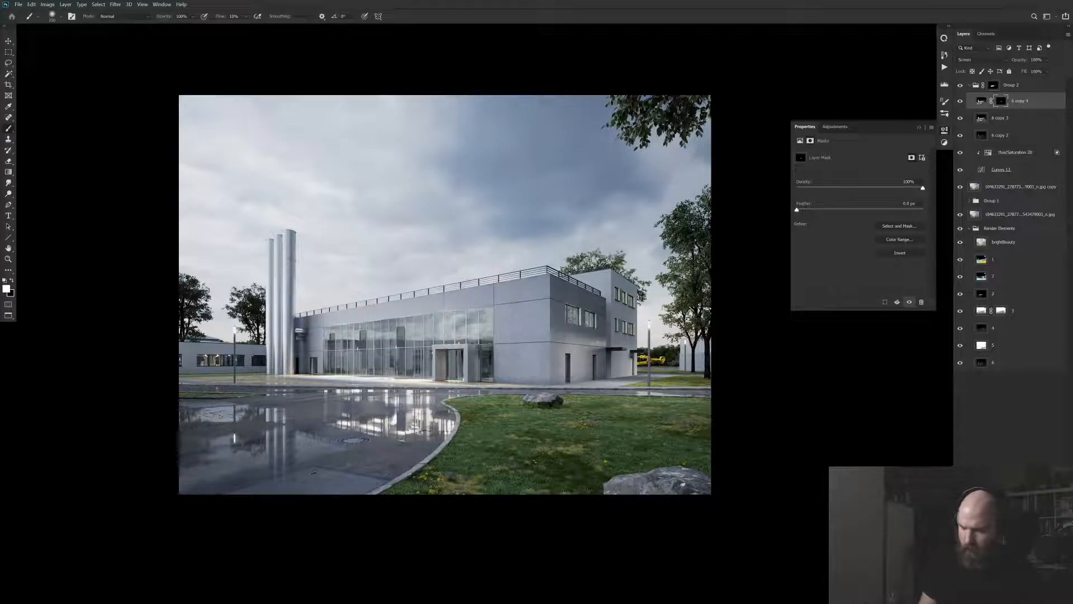
{"action": "key", "text": "bracketleft"}
{"action": "key", "text": "bracketleft"}
{"action": "key", "text": "bracketleft"}
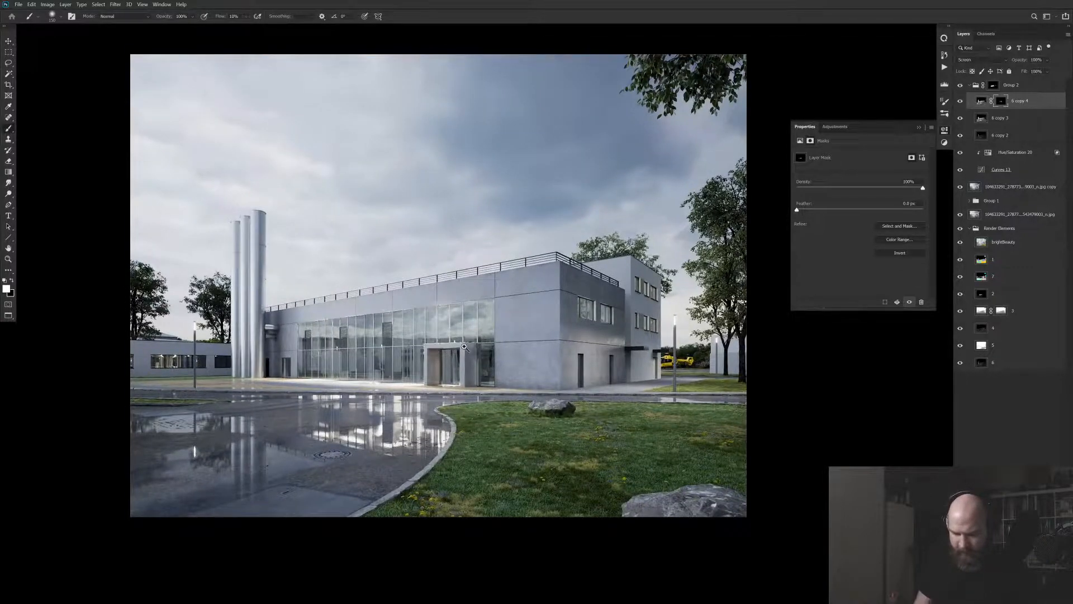
Examine the glass facade up close and in full view, with and without the masked reflection copy
{"action": "left_click", "coordinate": [460, 337], "text": "ctrl"}
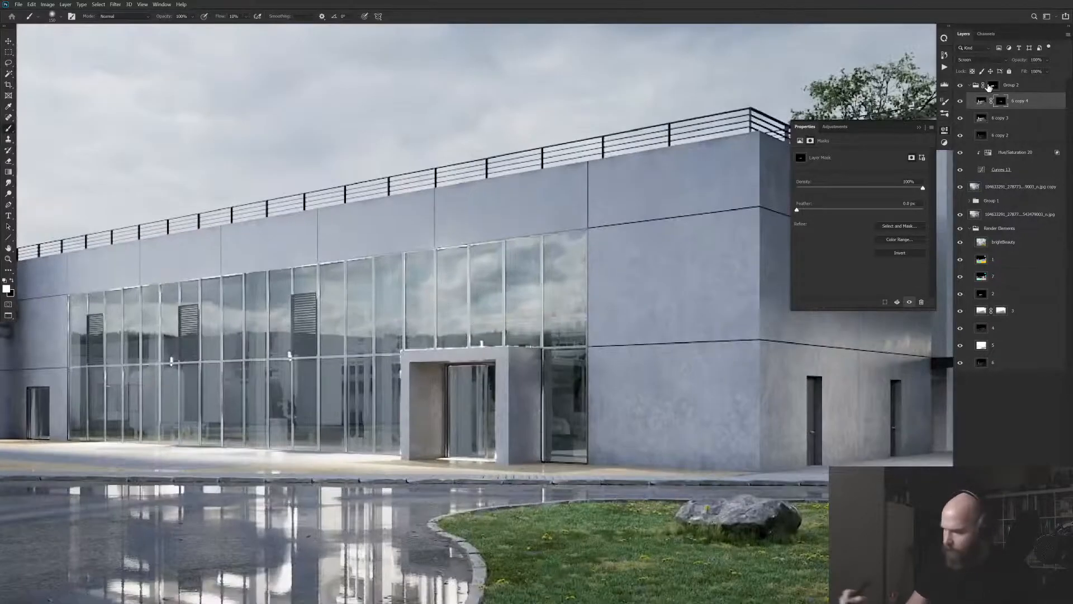
{"action": "left_click", "coordinate": [961, 101]}
{"action": "left_click", "coordinate": [960, 100]}
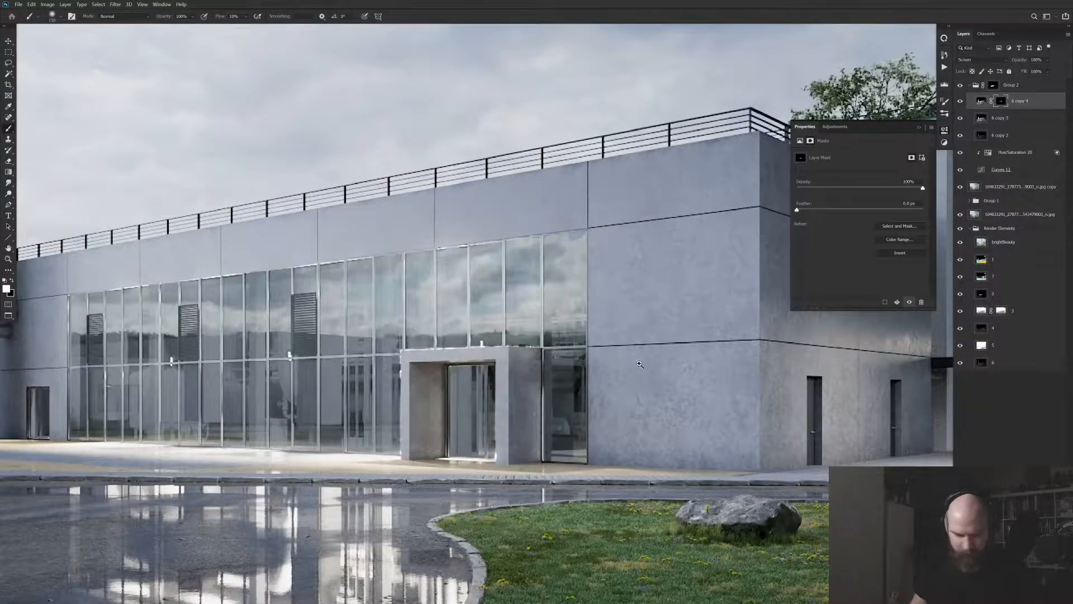
{"action": "scroll", "coordinate": [652, 348], "scroll_direction": "down", "scroll_amount": 3}
{"action": "left_click_drag", "start_coordinate": [726, 412], "coordinate": [587, 362]}
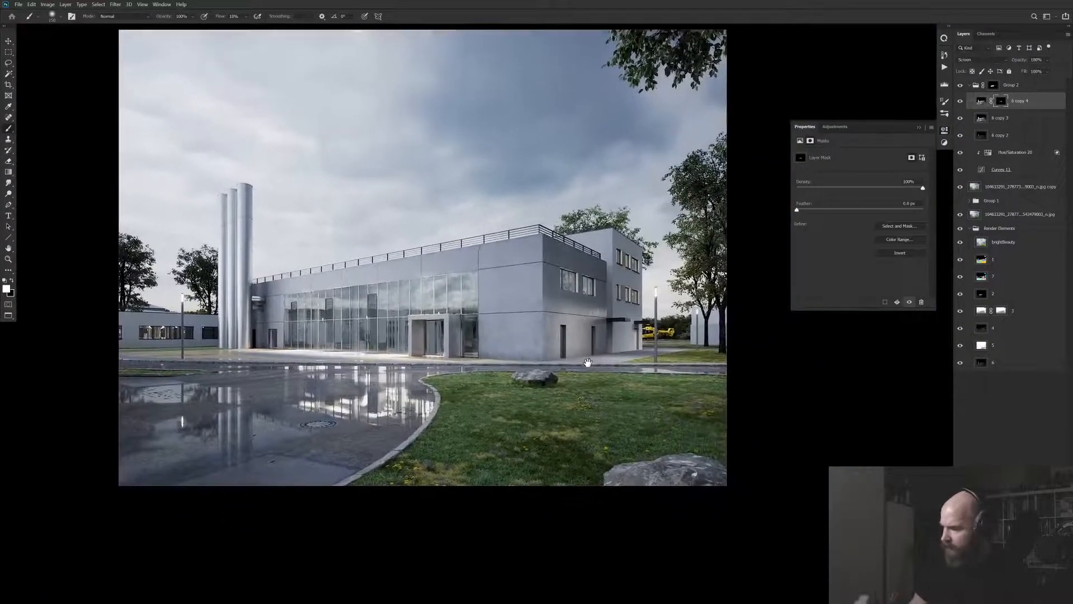
{"action": "left_click", "coordinate": [960, 101]}
{"action": "left_click", "coordinate": [961, 101]}
{"action": "left_click_drag", "start_coordinate": [673, 319], "coordinate": [674, 324]}
Add a Curves adjustment layer above the reflection copies at the top of Group 2
{"action": "key", "text": "l"}
{"action": "key", "text": "ctrl+alt+m"}
{"action": "key", "text": "Return"}
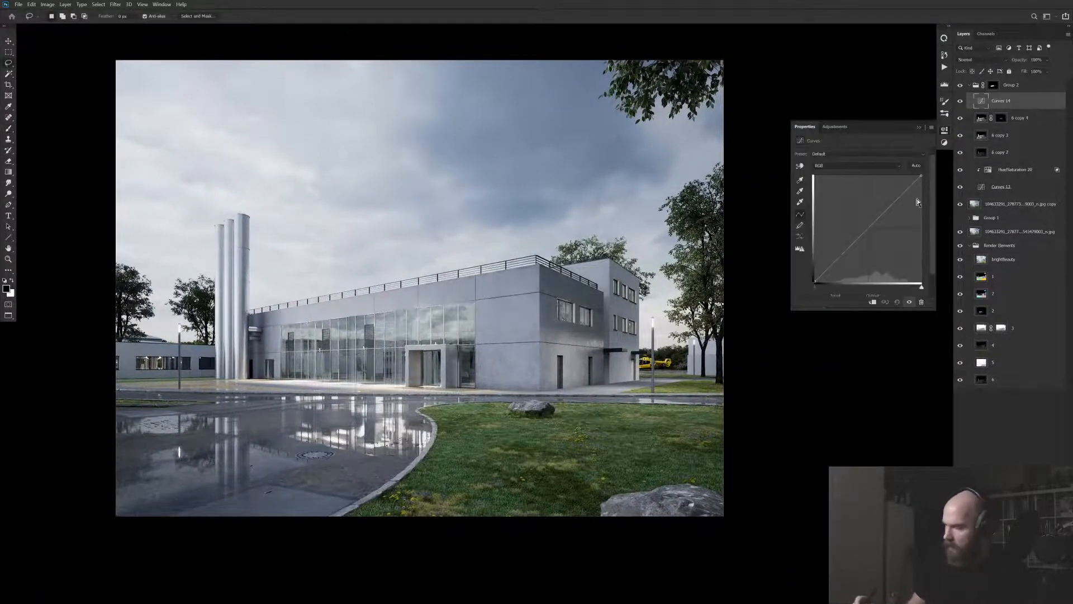
{"action": "mouse_move", "coordinate": [1019, 99]}
{"action": "left_mouse_down"}
{"action": "mouse_move", "coordinate": [1023, 78]}
{"action": "mouse_move", "coordinate": [1026, 104]}
{"action": "left_mouse_up"}
Group the reflection copies, Hue/Saturation and lower Curves layers inside Group 2, and compare the facade with and without that group
{"action": "left_click", "coordinate": [1024, 119]}
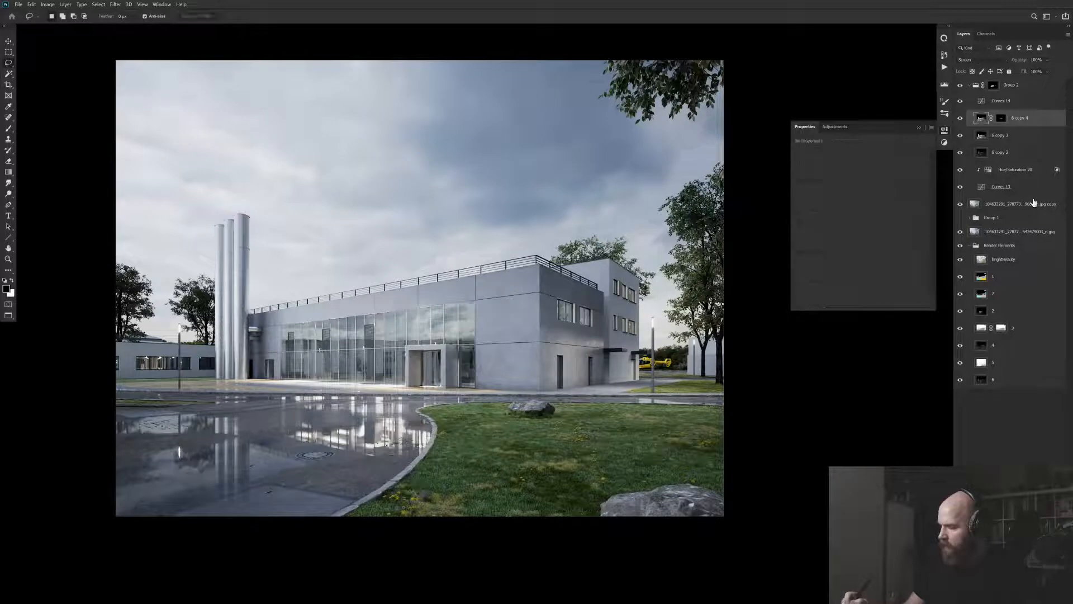
{"action": "left_click", "coordinate": [1034, 191], "text": "shift"}
{"action": "key", "text": "ctrl+g"}
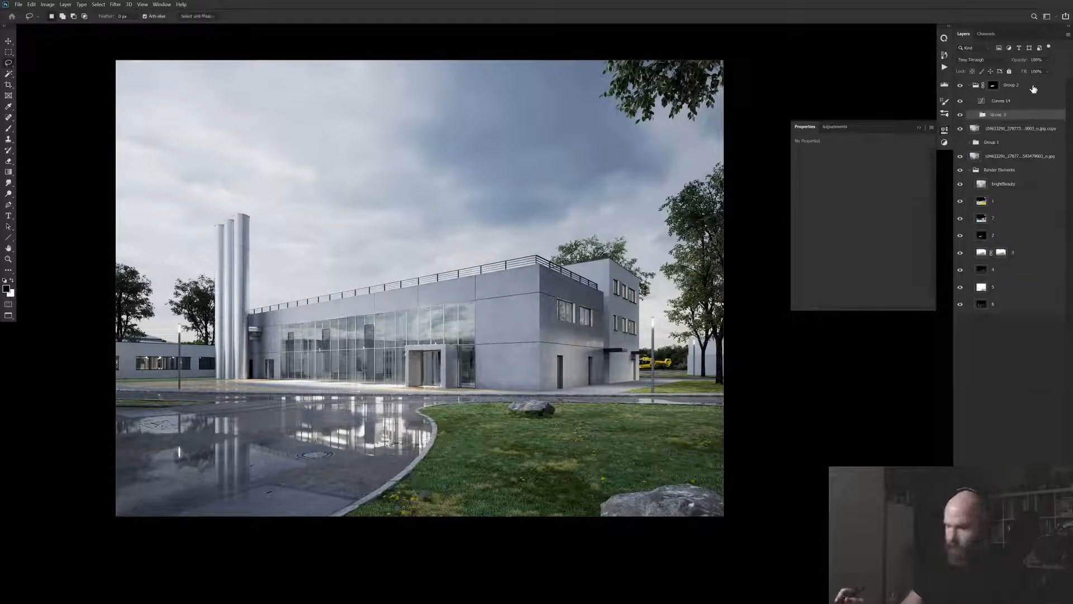
{"action": "left_click", "coordinate": [960, 115]}
{"action": "left_click", "coordinate": [961, 115]}
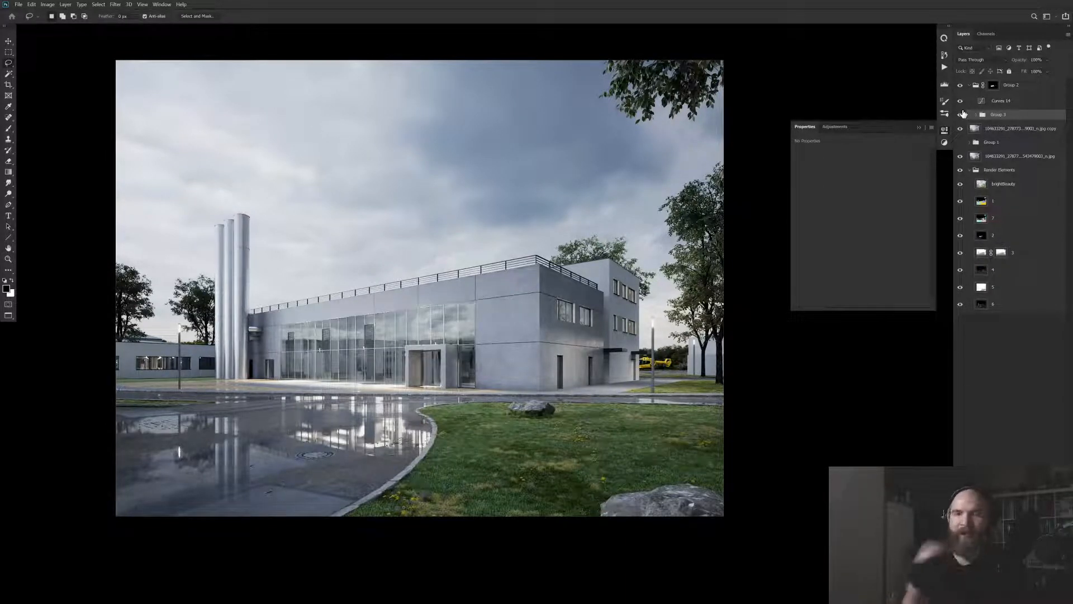
Add a Curves adjustment at the top of Group 3 and pull its midtones down to darken the glazing
{"action": "left_click", "coordinate": [976, 115]}
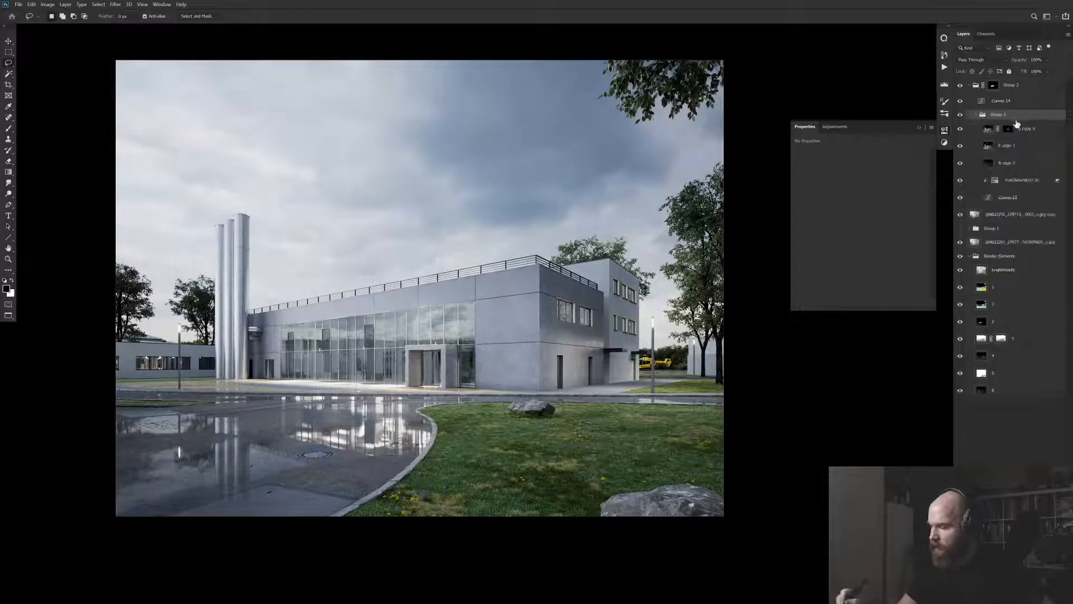
{"action": "left_click", "coordinate": [1032, 130]}
{"action": "key", "text": "ctrl+alt+m"}
{"action": "key", "text": "Return"}
{"action": "left_click_drag", "start_coordinate": [865, 231], "coordinate": [866, 238]}
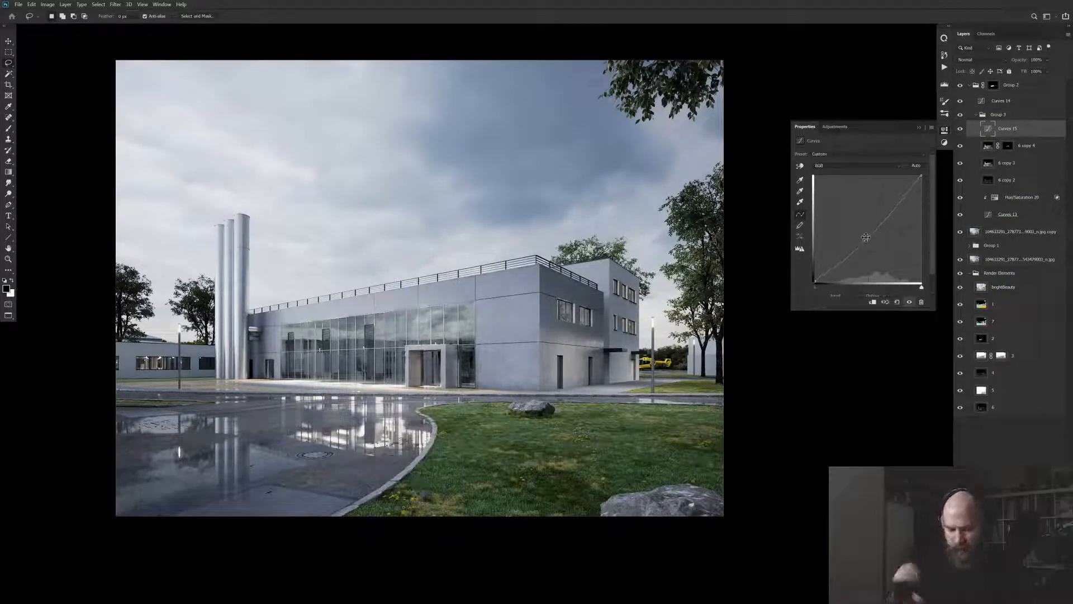
{"action": "left_click_drag", "start_coordinate": [866, 237], "coordinate": [871, 239]}
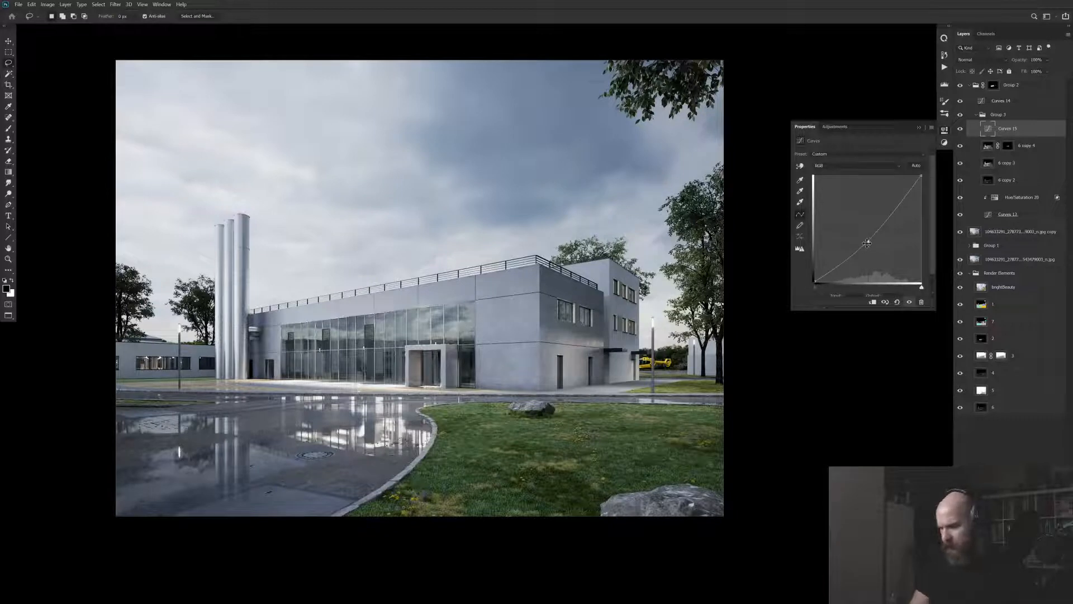
Set Group 3's opacity to about 56% so that part of the interior shows through the glass
{"action": "left_click", "coordinate": [977, 115]}
{"action": "left_click", "coordinate": [1037, 59]}
{"action": "type", "text": "0"}
{"action": "key", "text": "Return"}
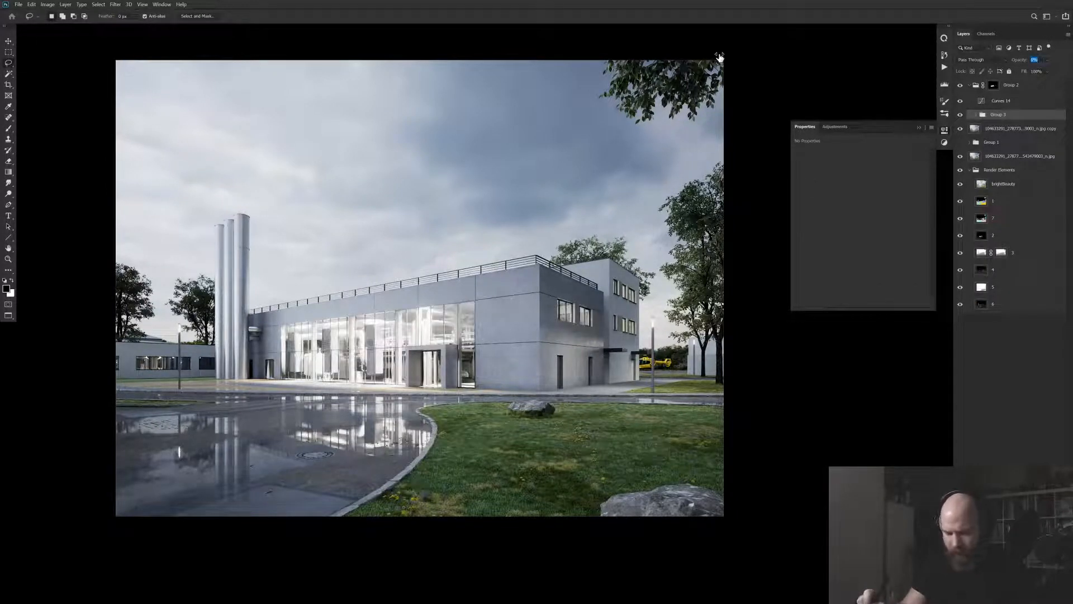
{"action": "key", "text": "shift+Up"}
{"action": "key", "text": "shift+Up"}
{"action": "key", "text": "shift+Up"}
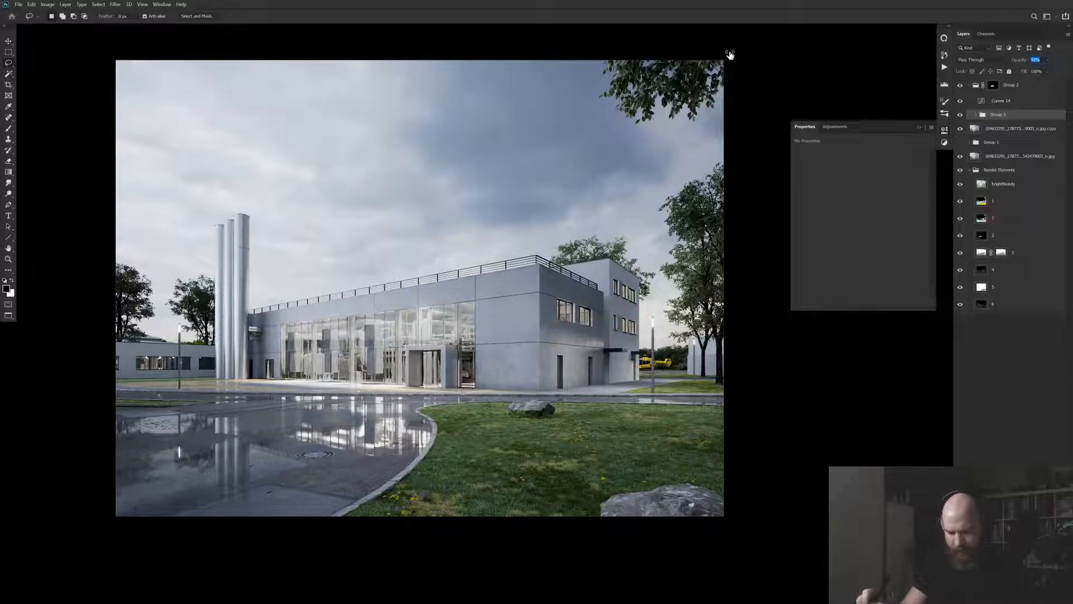
{"action": "key", "text": "shift+Up"}
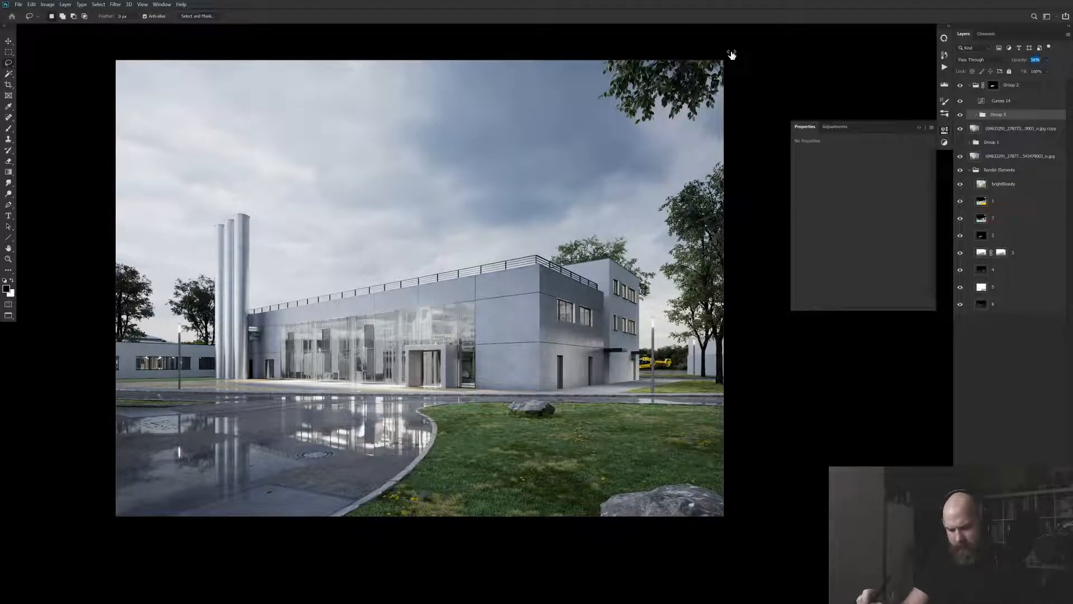
Shape the top Curves layer in Group 2 with lowered shadows and a highlight point, and compare the facade with and without Group 2
{"action": "scroll", "coordinate": [678, 304], "scroll_direction": "down", "scroll_amount": 1}
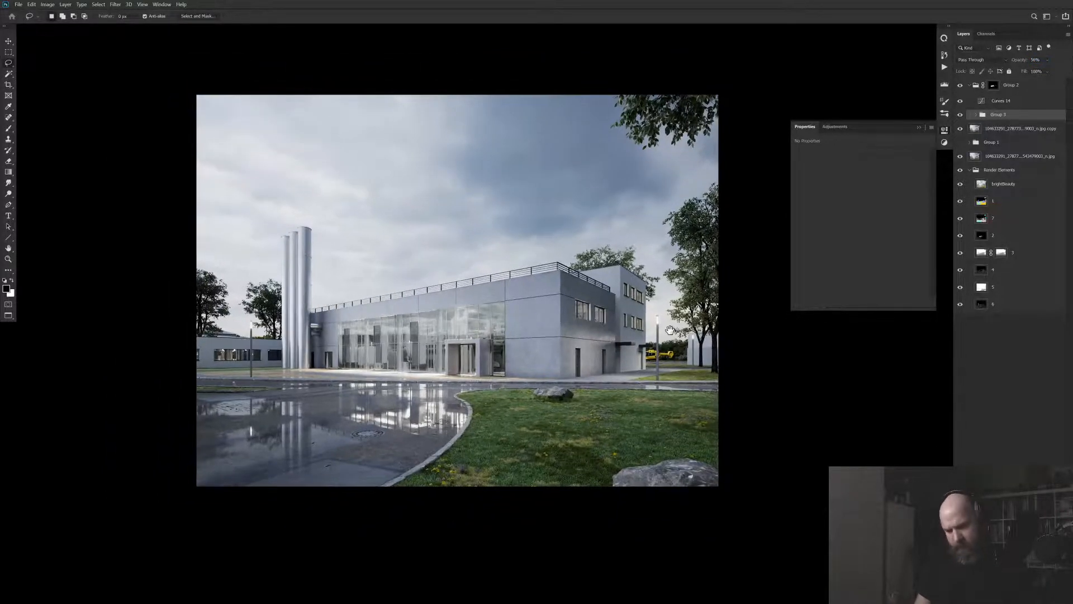
{"action": "left_click_drag", "start_coordinate": [671, 331], "coordinate": [651, 321]}
{"action": "key", "text": "v"}
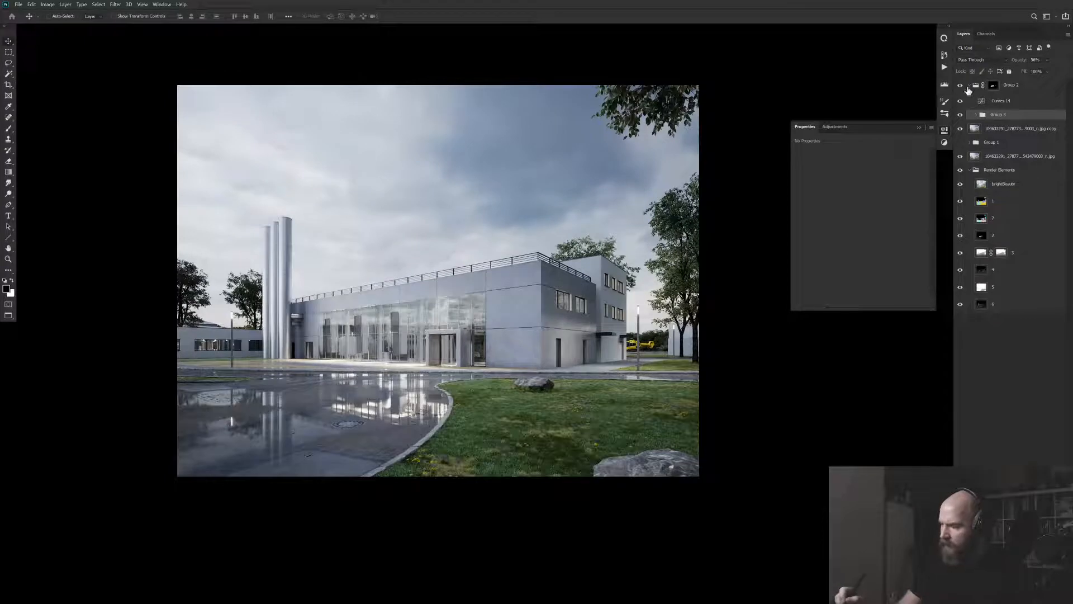
{"action": "left_click", "coordinate": [982, 102]}
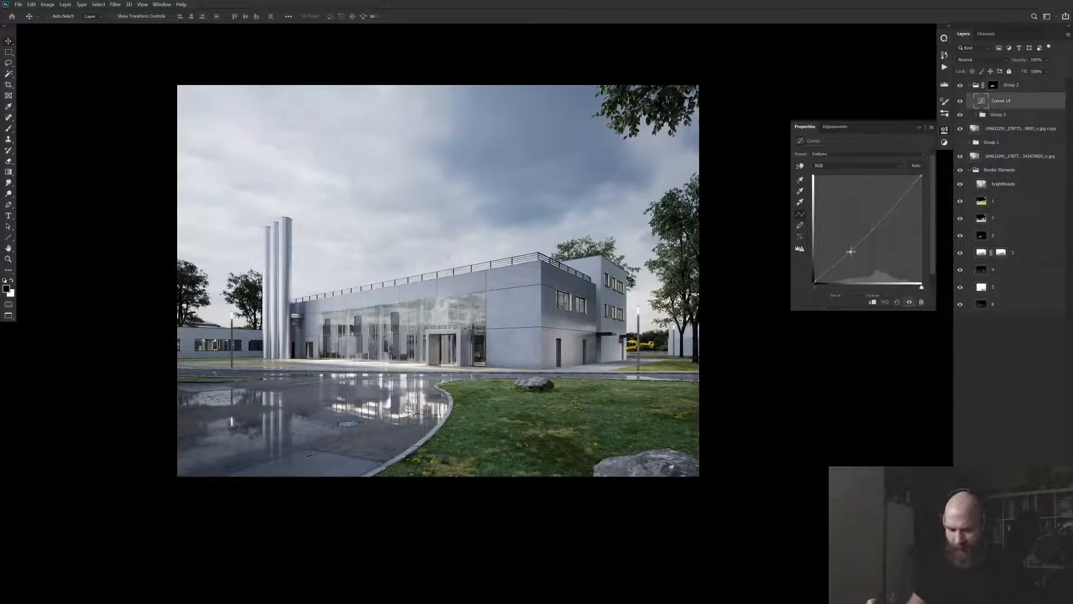
{"action": "left_click", "coordinate": [903, 198]}
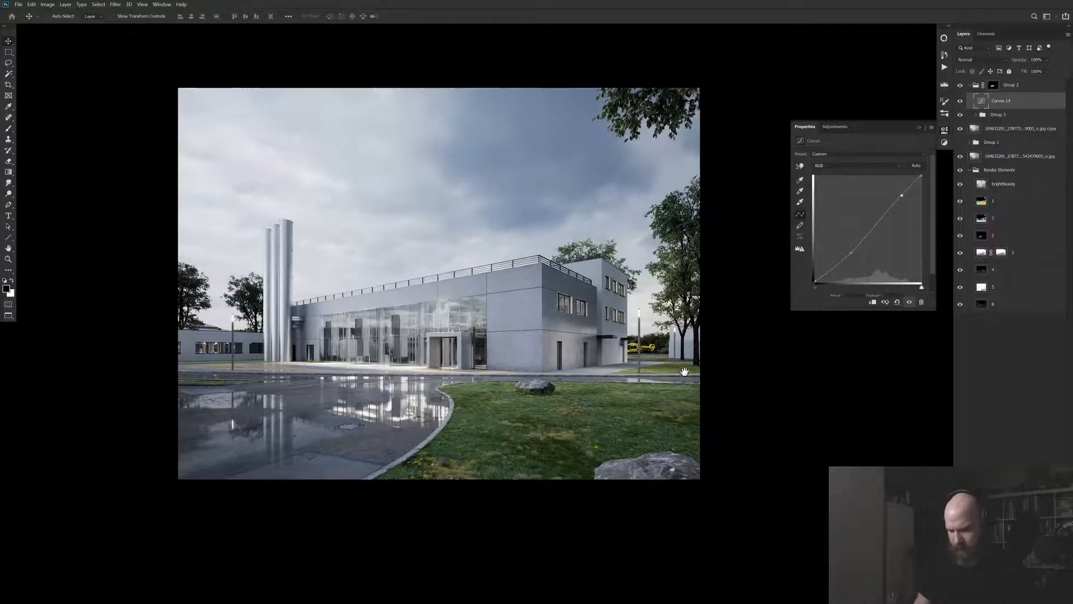
{"action": "left_click", "coordinate": [960, 87]}
{"action": "left_click", "coordinate": [961, 87]}
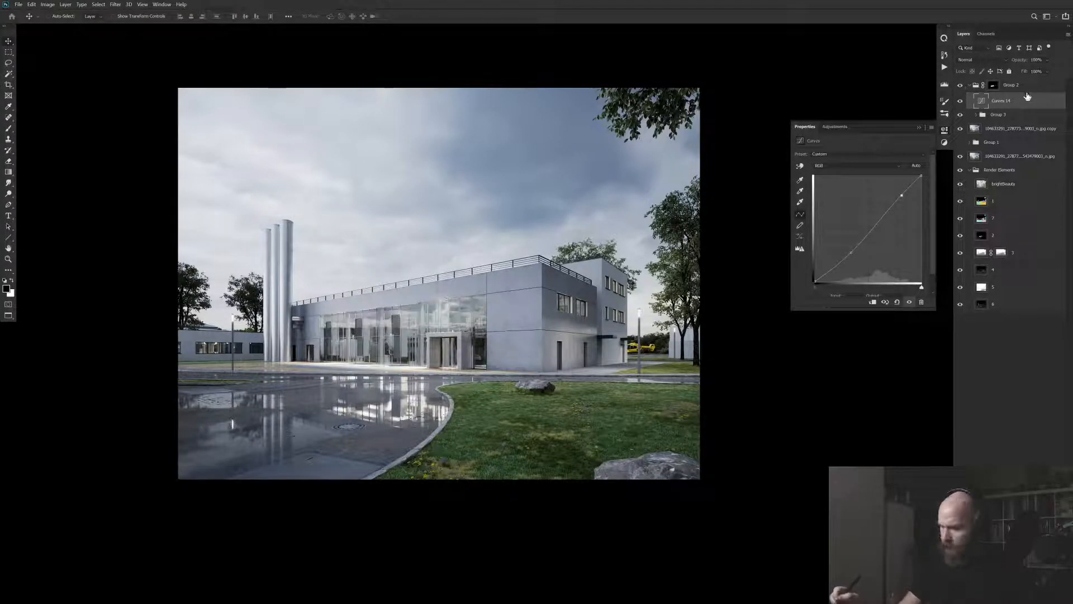
Collapse Group 2 and stamp all visible layers into a new merged layer above it
{"action": "left_click", "coordinate": [995, 86]}
{"action": "left_click", "coordinate": [970, 85]}
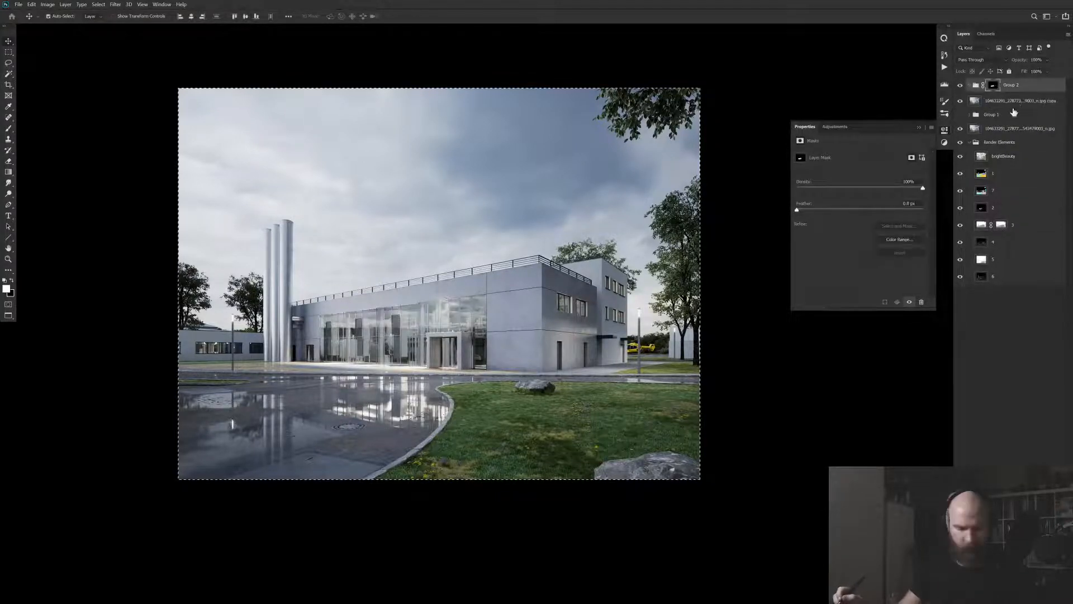
{"action": "key", "text": "ctrl+shift+alt+e"}
Lasso the bright facade reflections on the wet pavement, replace them with a Content-Aware fill at 100% opacity, and deselect
{"action": "key", "text": "l"}
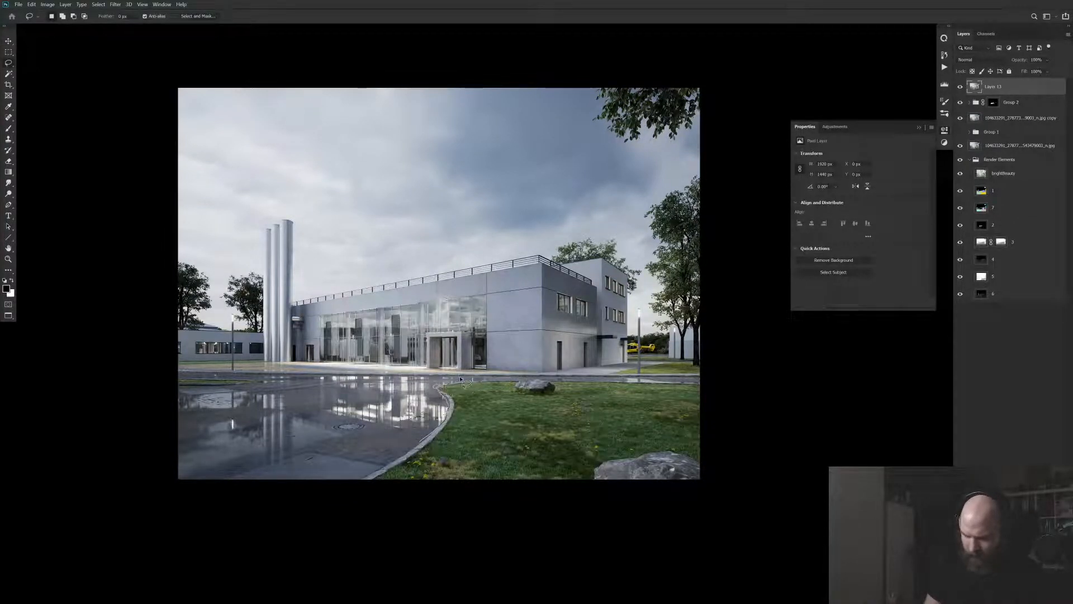
{"action": "mouse_move", "coordinate": [319, 414]}
{"action": "left_mouse_down"}
{"action": "mouse_move", "coordinate": [335, 429]}
{"action": "mouse_move", "coordinate": [413, 446]}
{"action": "mouse_move", "coordinate": [353, 418]}
{"action": "mouse_move", "coordinate": [313, 429]}
{"action": "mouse_move", "coordinate": [369, 452]}
{"action": "left_mouse_up"}
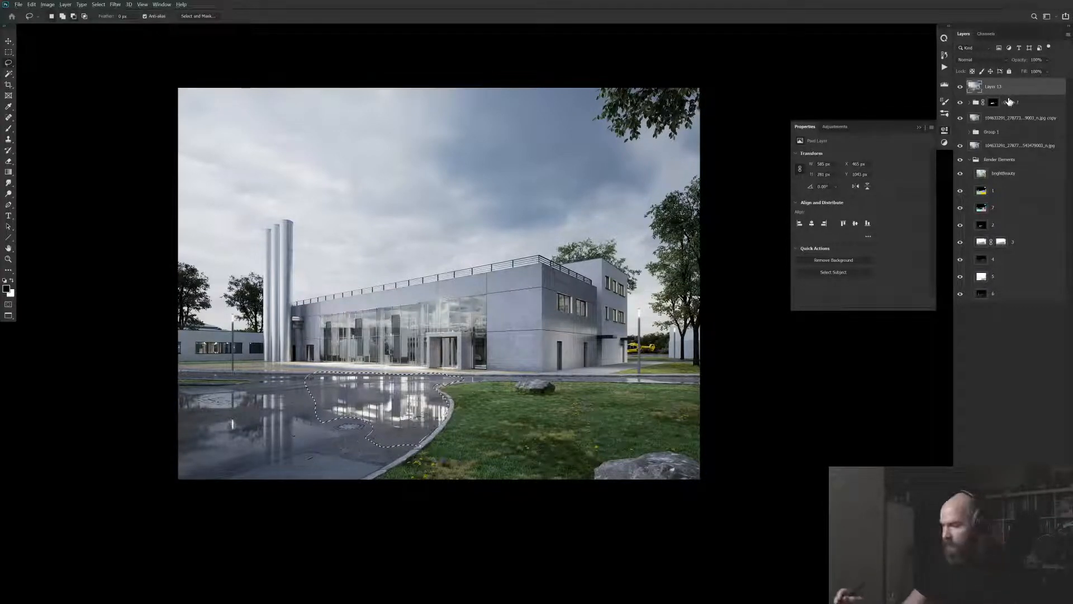
{"action": "key", "text": "i"}
{"action": "key", "text": "shift+F5"}
{"action": "left_click", "coordinate": [508, 314]}
{"action": "left_click", "coordinate": [503, 350]}
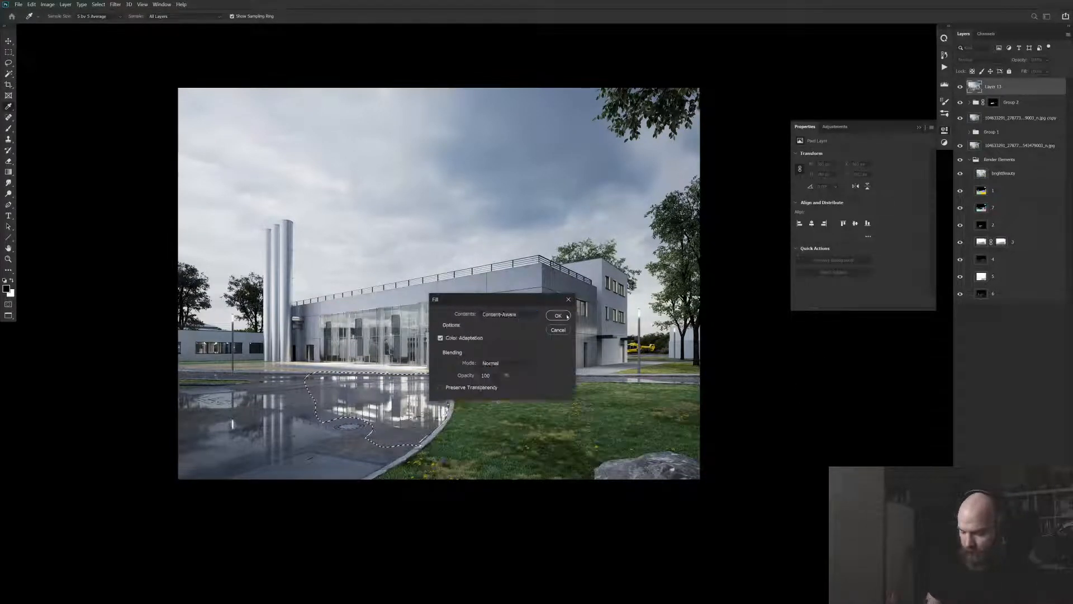
{"action": "key", "text": "Return"}
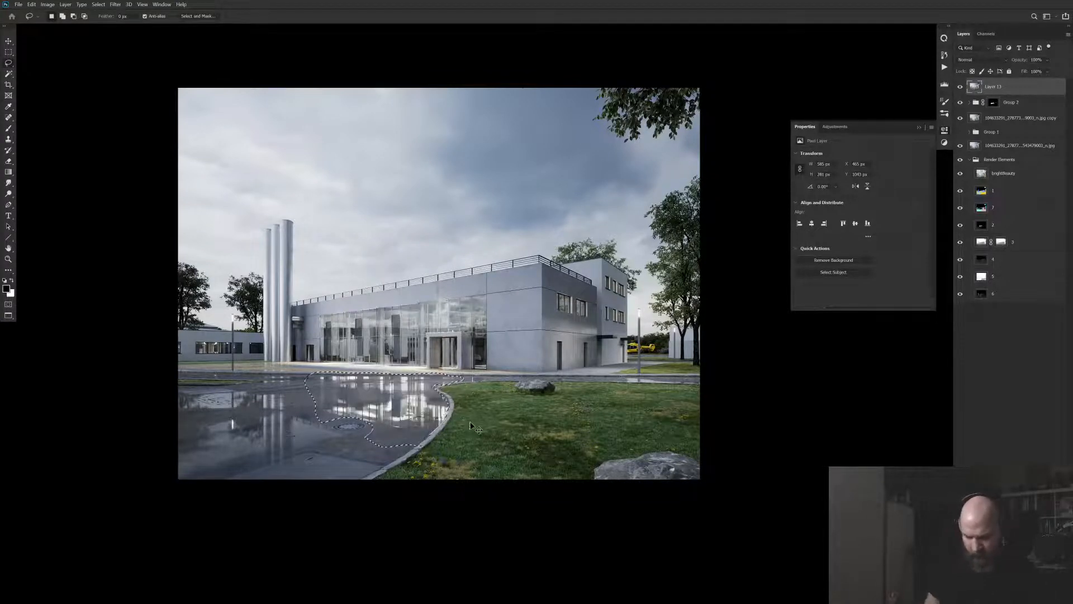
{"action": "key", "text": "s"}
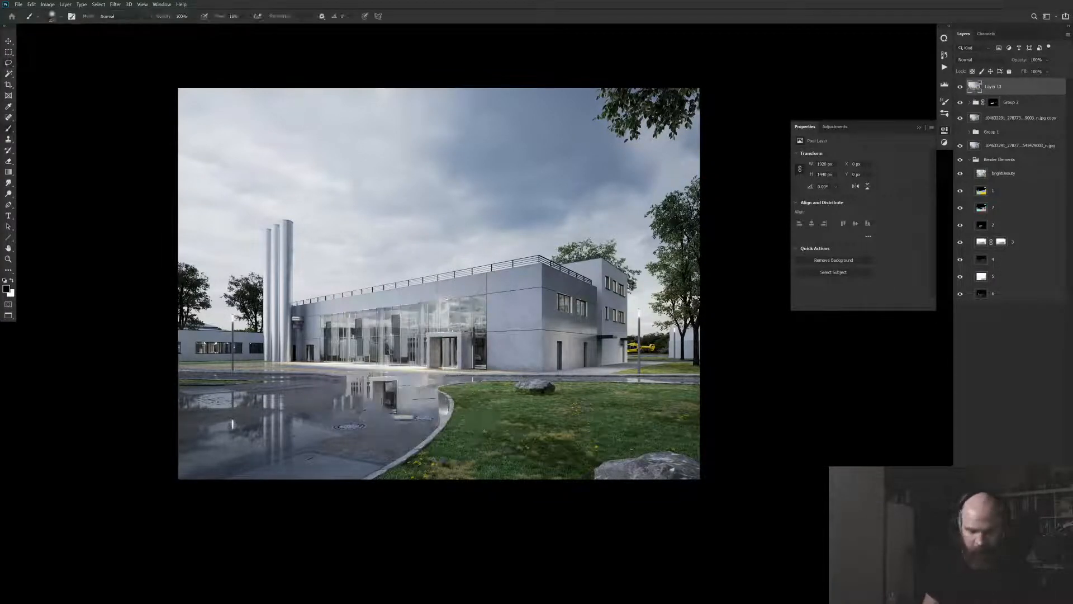
{"action": "key", "text": "ctrl+d"}
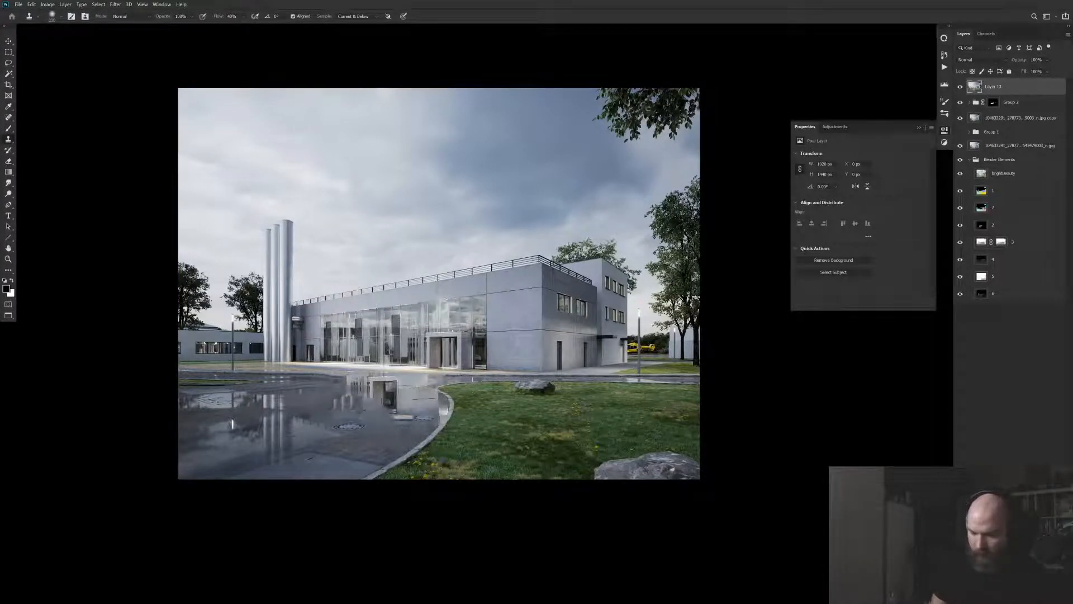
Clone clean wet asphalt over the remaining bright and dark facade reflections between the manhole cover and the curb
{"action": "mouse_move", "coordinate": [352, 380]}
{"action": "left_mouse_down"}
{"action": "mouse_move", "coordinate": [380, 390]}
{"action": "mouse_move", "coordinate": [422, 382]}
{"action": "left_mouse_up"}
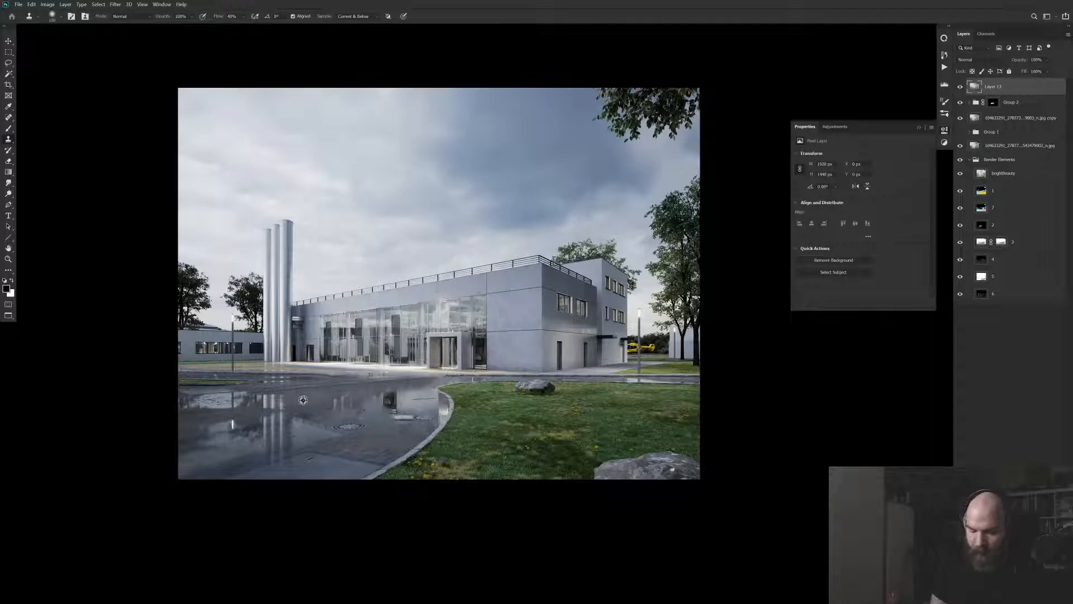
{"action": "mouse_move", "coordinate": [422, 391]}
{"action": "left_mouse_down"}
{"action": "mouse_move", "coordinate": [438, 401]}
{"action": "mouse_move", "coordinate": [439, 426]}
{"action": "left_mouse_up"}
{"action": "left_click", "coordinate": [442, 420]}
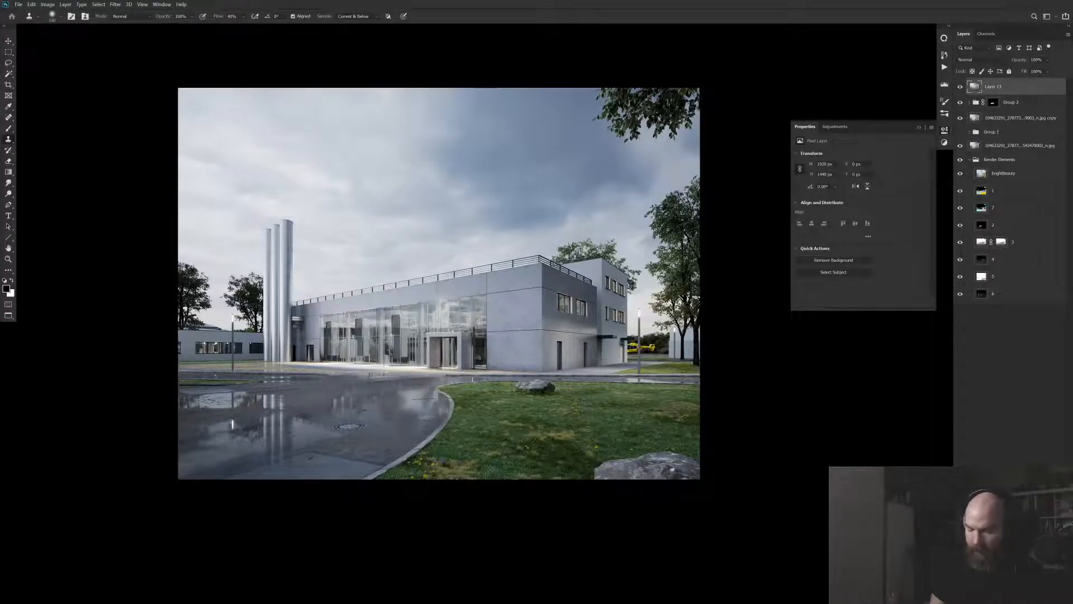
Add a Curves layer above Layer 13 with its white point pulled inward, invert its mask to black, and prepare a white brush
{"action": "scroll", "coordinate": [531, 418], "scroll_direction": "down", "scroll_amount": 3}
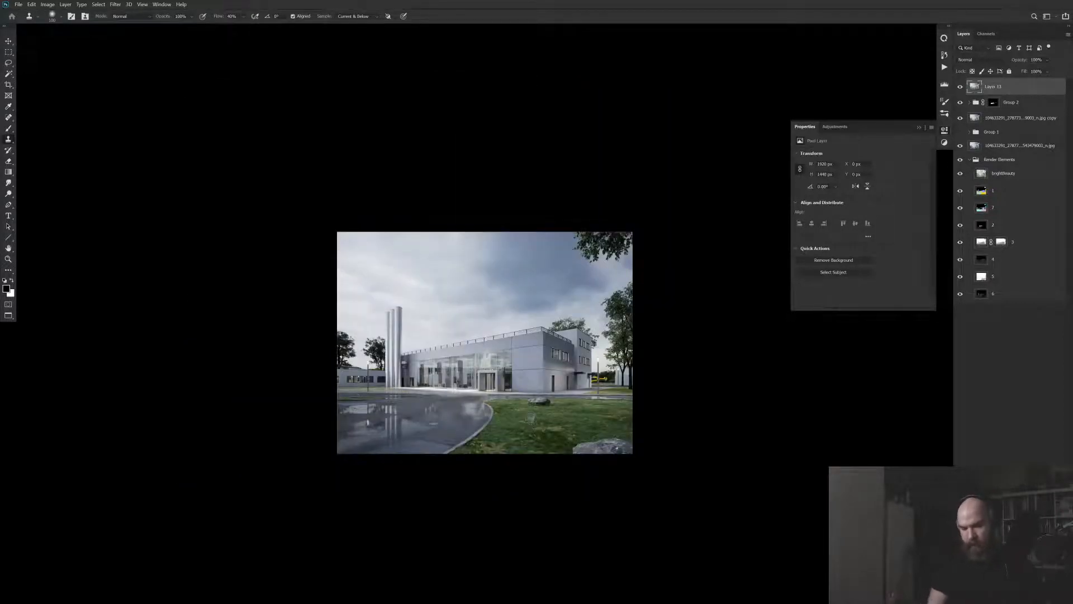
{"action": "key", "text": "ctrl+alt+m"}
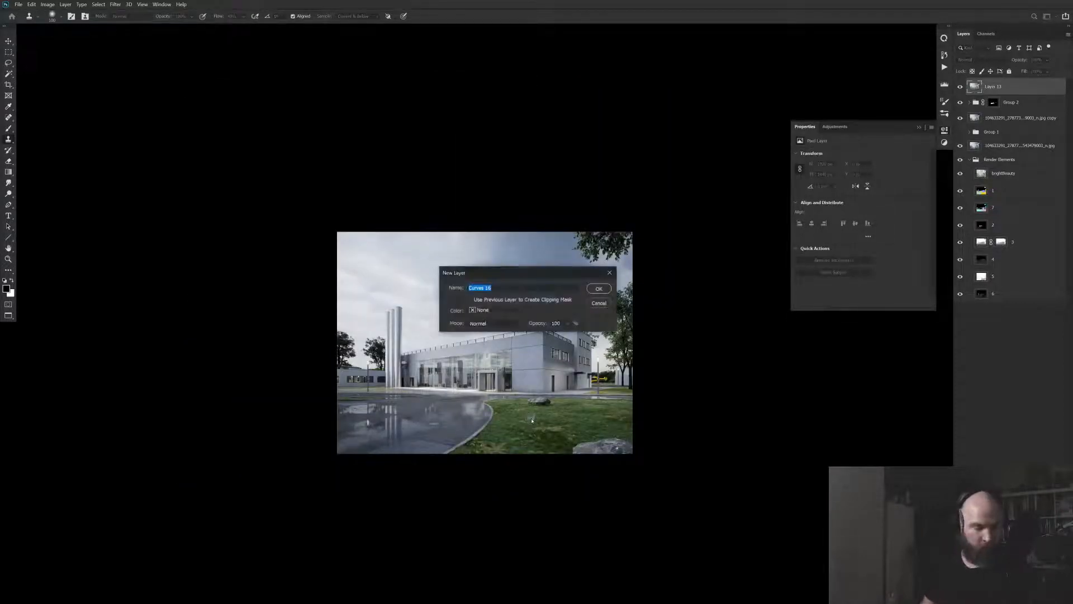
{"action": "key", "text": "Return"}
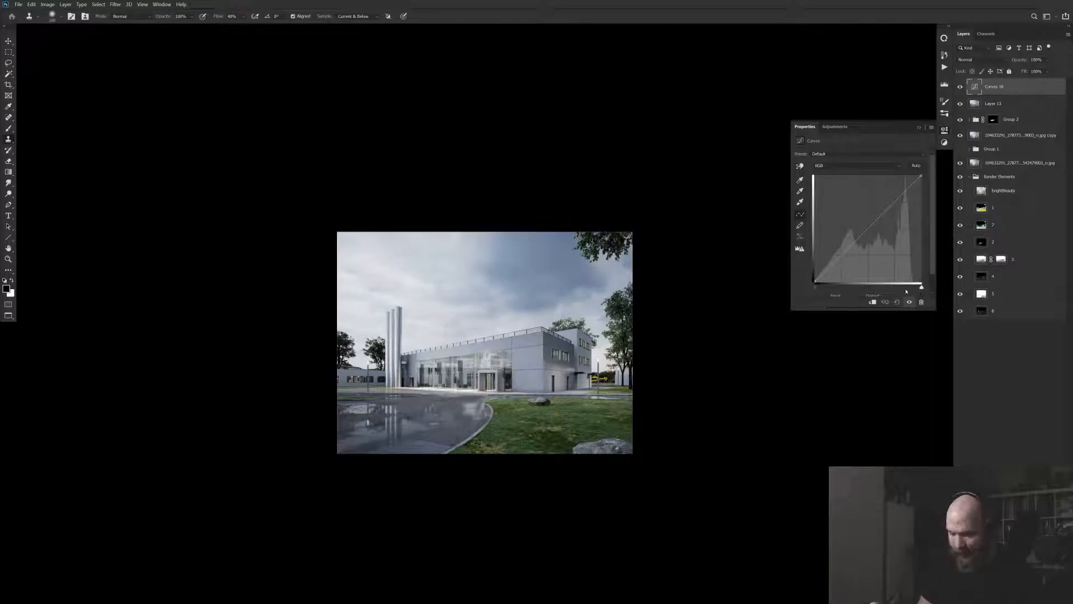
{"action": "left_click_drag", "start_coordinate": [922, 287], "coordinate": [901, 289]}
{"action": "left_click_drag", "start_coordinate": [821, 290], "coordinate": [819, 287]}
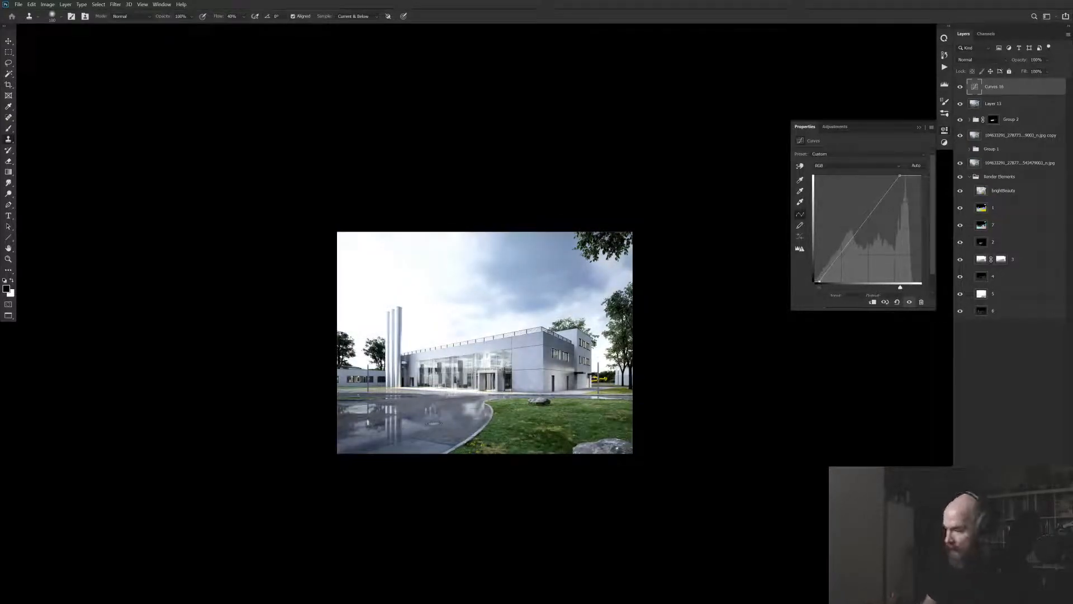
{"action": "key", "text": "ctrl+i"}
{"action": "key", "text": "b"}
{"action": "key", "text": "x"}
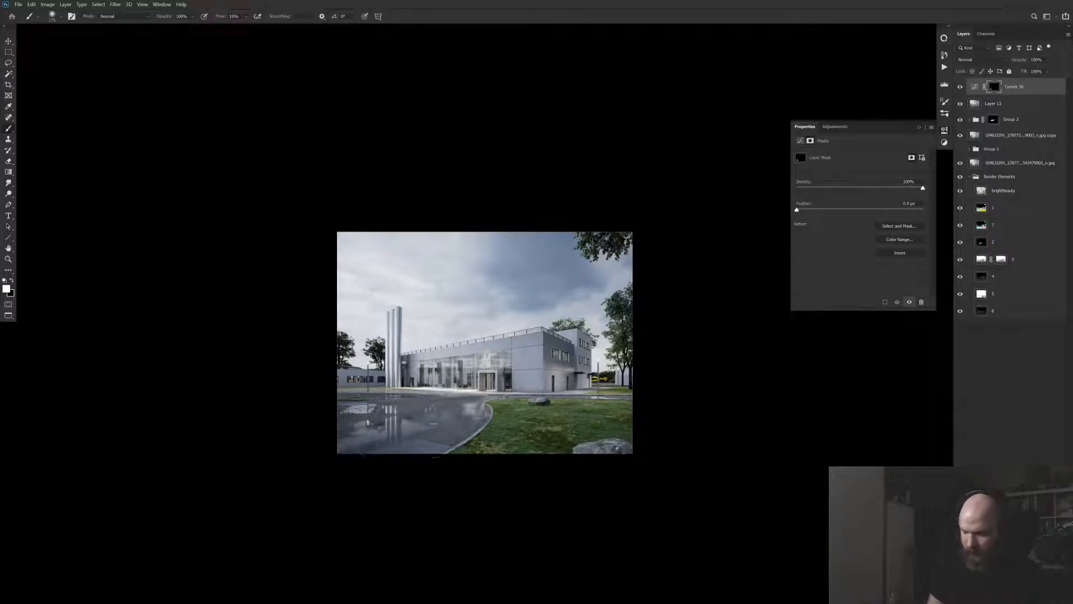
{"action": "scroll", "coordinate": [509, 370], "scroll_direction": "up", "scroll_amount": 3}
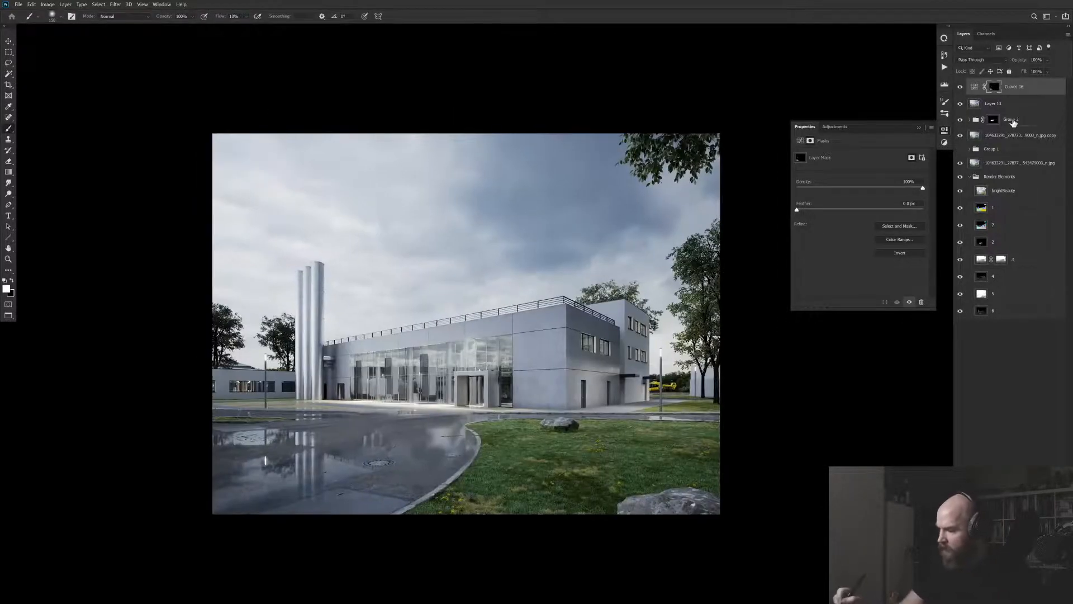
Lasso the pavement area on Layer 13 and add a layer mask that limits the layer to the retouched ground
{"action": "left_click", "coordinate": [969, 122]}
{"action": "left_click", "coordinate": [976, 105]}
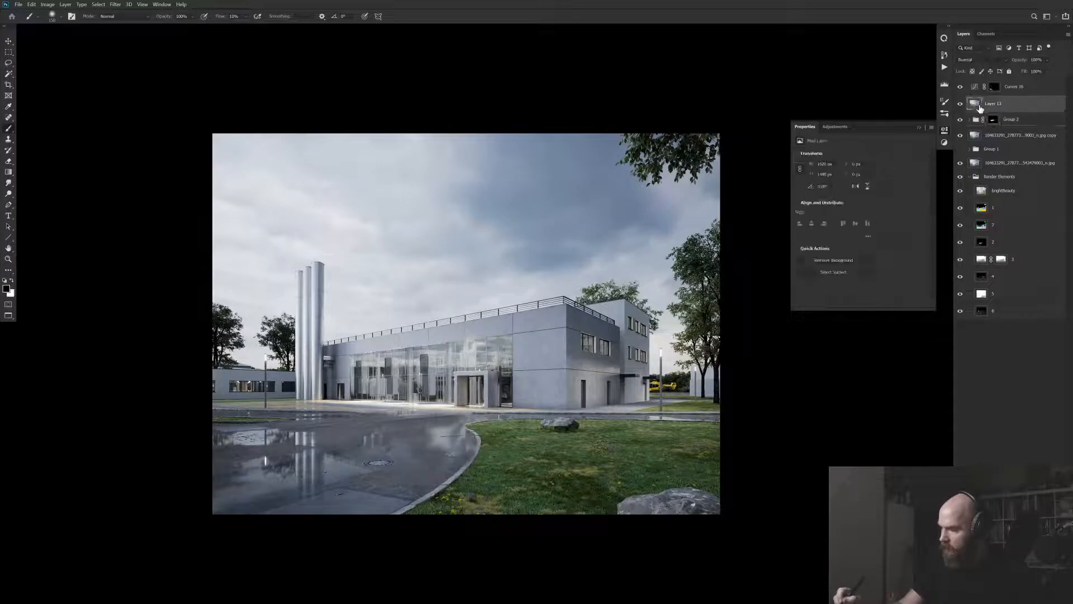
{"action": "key", "text": "l"}
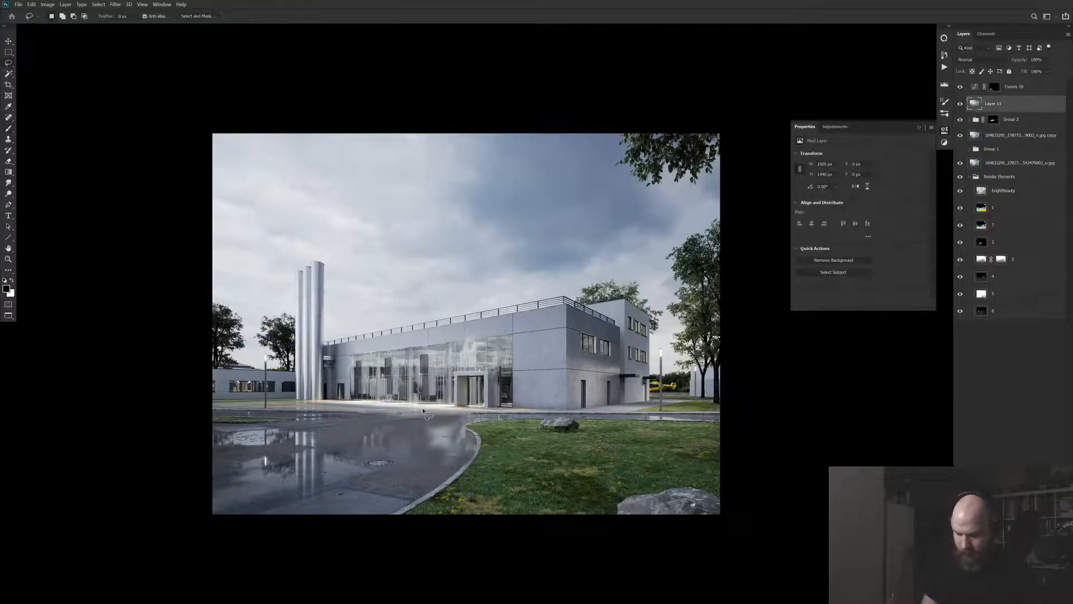
{"action": "mouse_move", "coordinate": [338, 415]}
{"action": "left_mouse_down"}
{"action": "mouse_move", "coordinate": [358, 523]}
{"action": "mouse_move", "coordinate": [537, 442]}
{"action": "mouse_move", "coordinate": [537, 414]}
{"action": "left_mouse_up"}
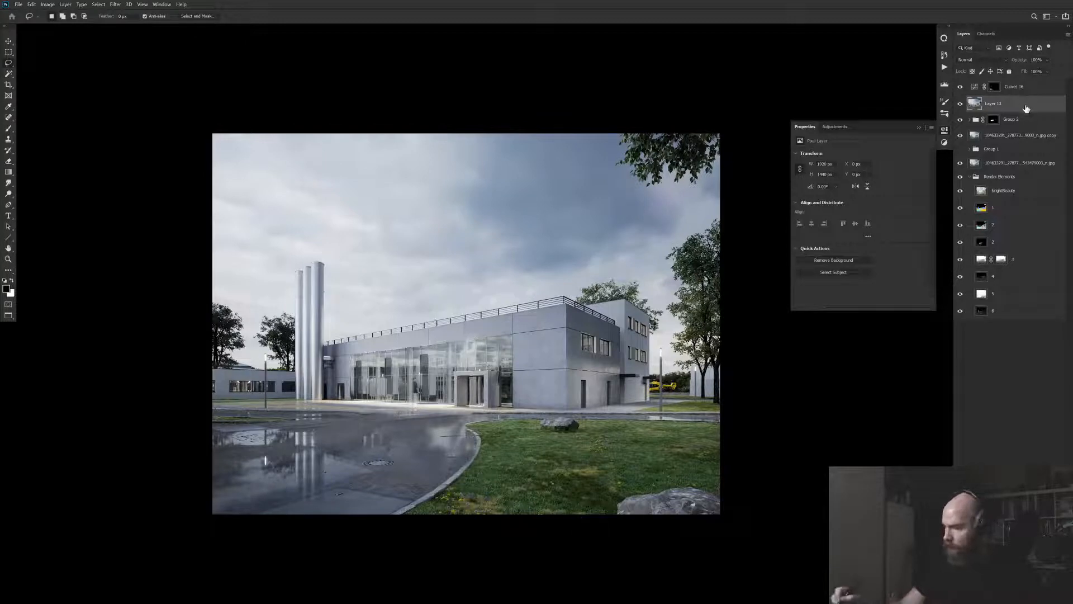
{"action": "mouse_move", "coordinate": [501, 404]}
{"action": "left_mouse_down"}
{"action": "mouse_move", "coordinate": [265, 510]}
{"action": "mouse_move", "coordinate": [536, 487]}
{"action": "mouse_move", "coordinate": [506, 413]}
{"action": "left_mouse_up"}
{"action": "key", "text": "ctrl+alt+m"}
{"action": "left_click", "coordinate": [995, 104]}
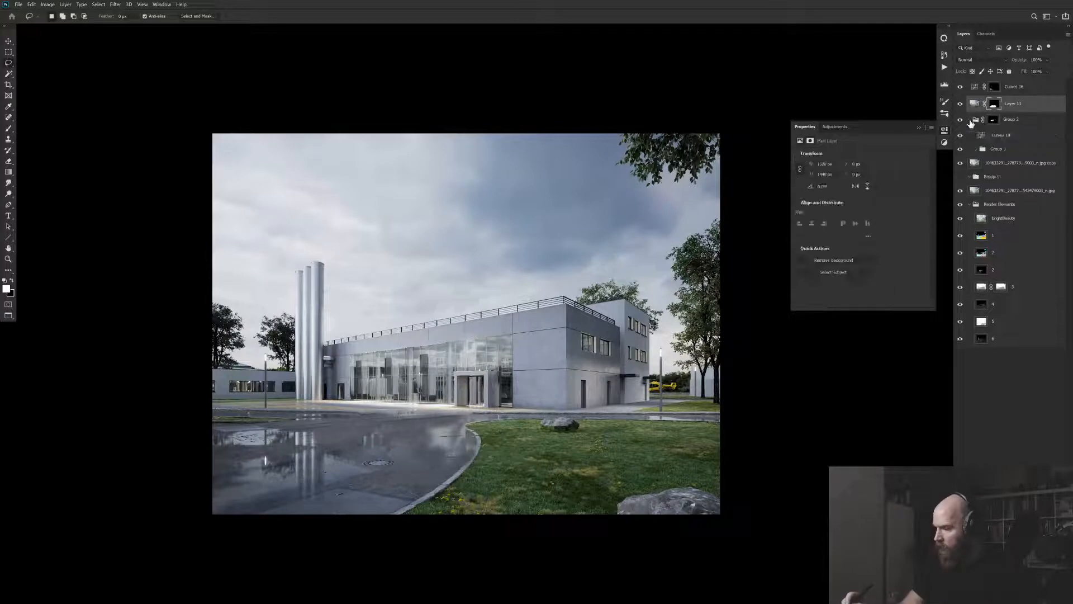
Add a Curves layer above the existing one in Group 2 and adjust its Green and Red channels to tint the glazing
{"action": "left_click", "coordinate": [988, 128]}
{"action": "left_click", "coordinate": [970, 119]}
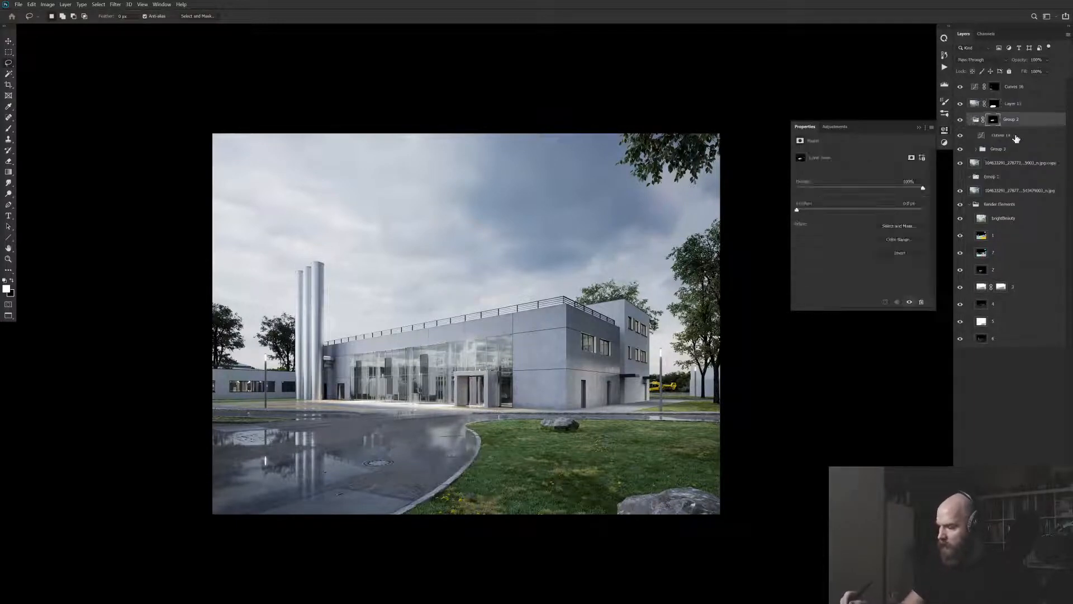
{"action": "left_click", "coordinate": [1001, 135]}
{"action": "key", "text": "ctrl+alt+m"}
{"action": "key", "text": "Return"}
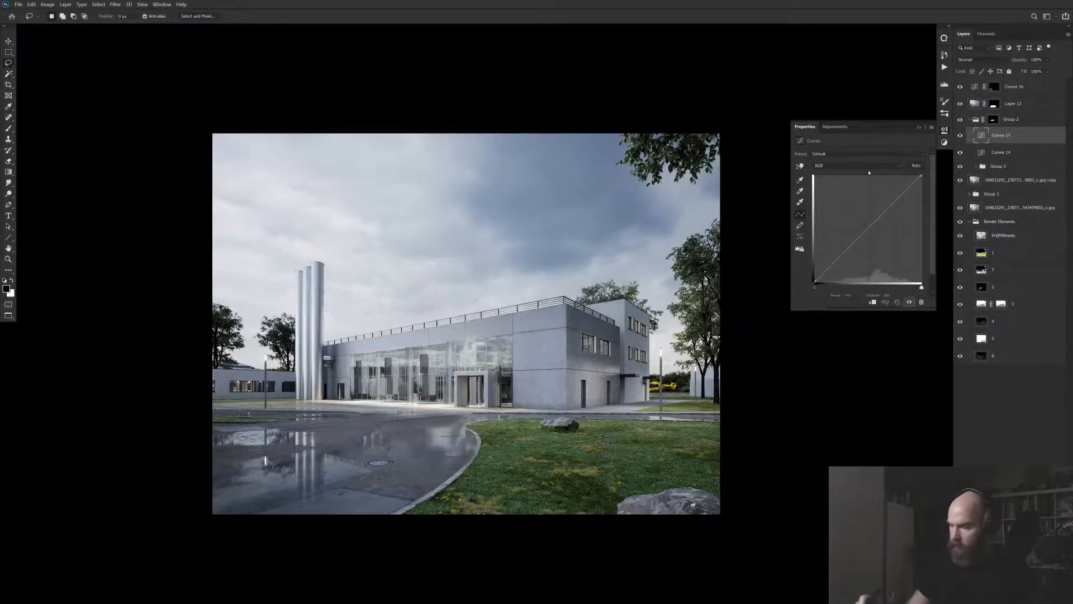
{"action": "left_click", "coordinate": [864, 166]}
{"action": "left_click", "coordinate": [864, 188]}
{"action": "left_click", "coordinate": [873, 231]}
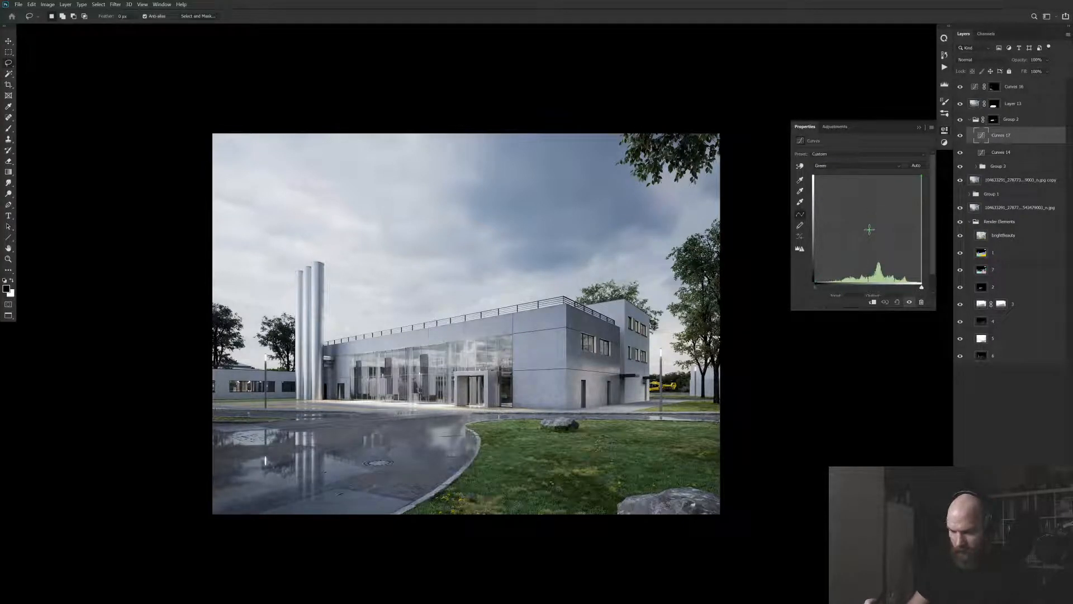
{"action": "key", "text": "alt+3"}
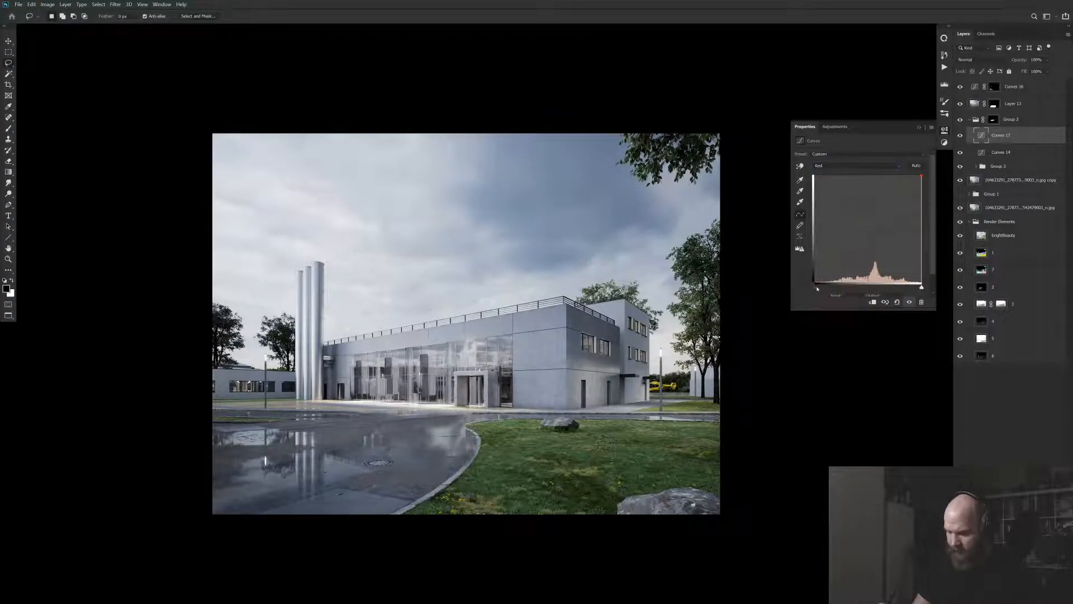
{"action": "left_click_drag", "start_coordinate": [678, 354], "coordinate": [642, 366]}
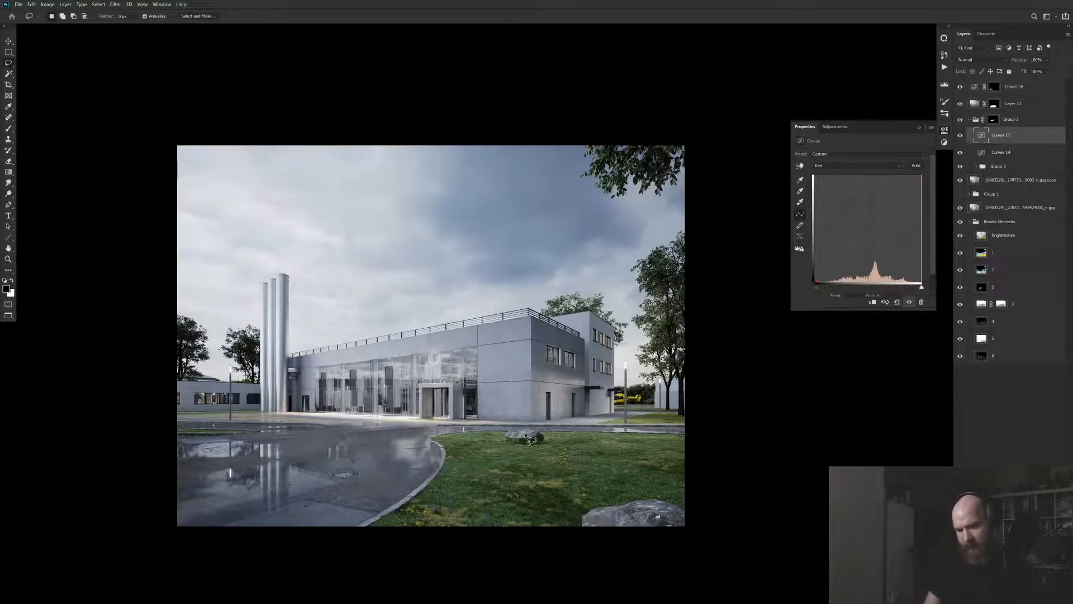
Add another Curves layer at the top of Group 2, raise its black point slightly to lift the glass shadows, and collapse the group
{"action": "key", "text": "ctrl+m"}
{"action": "key", "text": "Return"}
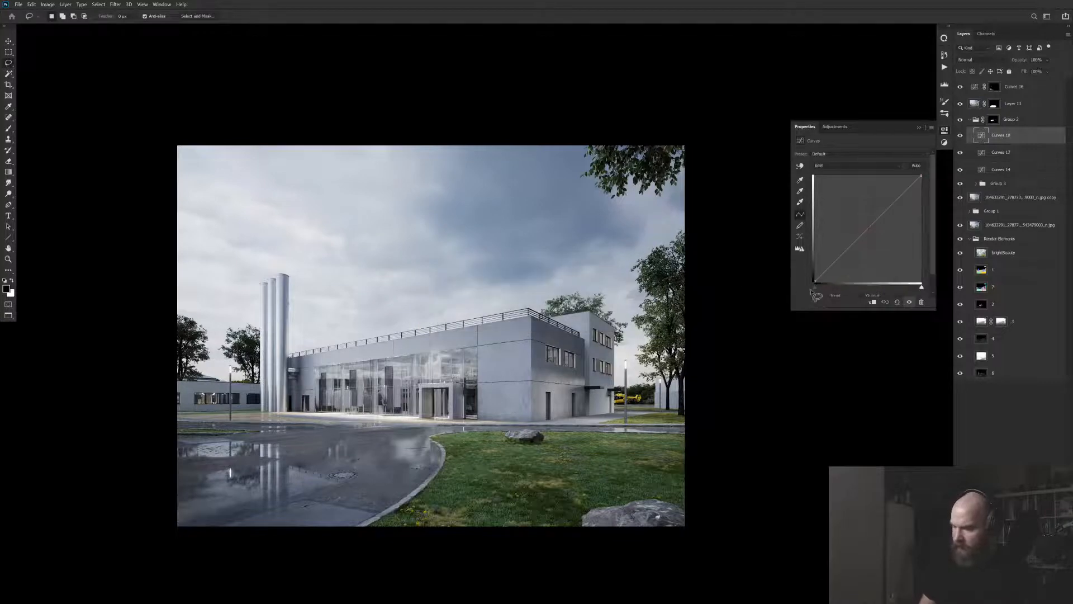
{"action": "left_click_drag", "start_coordinate": [817, 281], "coordinate": [818, 271]}
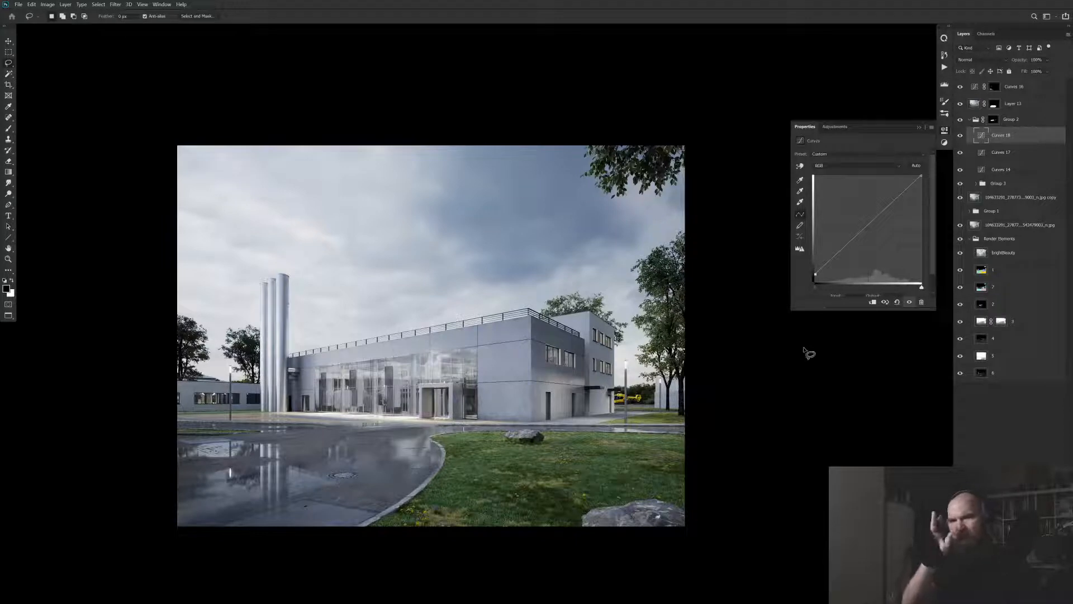
{"action": "left_click", "coordinate": [703, 246], "text": "ctrl"}
{"action": "left_click_drag", "start_coordinate": [702, 246], "coordinate": [682, 307]}
{"action": "left_click", "coordinate": [970, 119]}
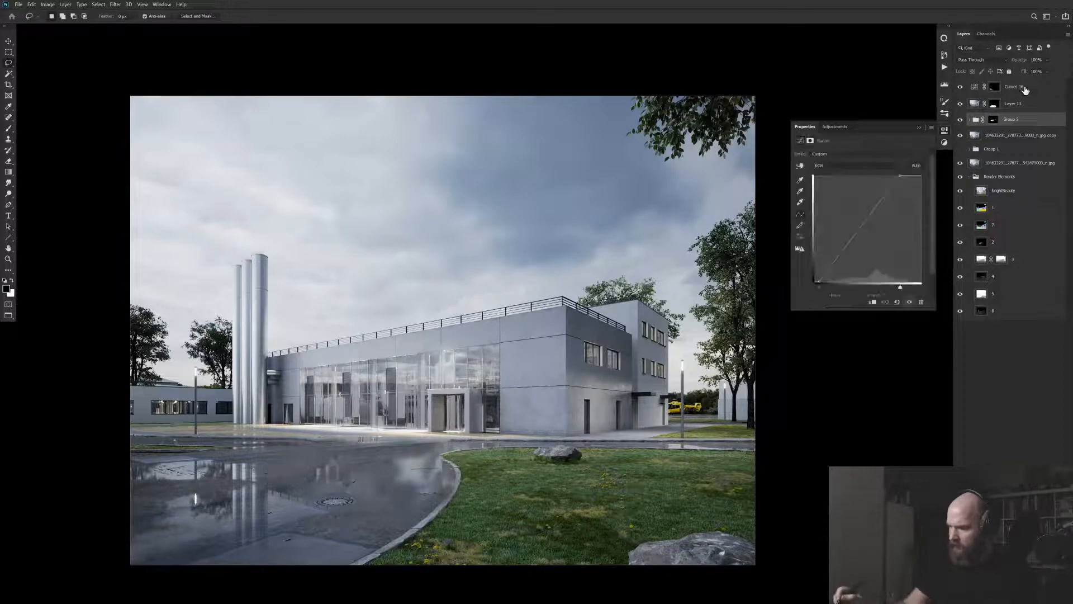
Create an empty layer at the top of the stack and choose a textured brush preset for the Brush tool
{"action": "key", "text": "ctrl+shift+alt+n"}
{"action": "key", "text": "s"}
{"action": "right_click", "coordinate": [506, 285]}
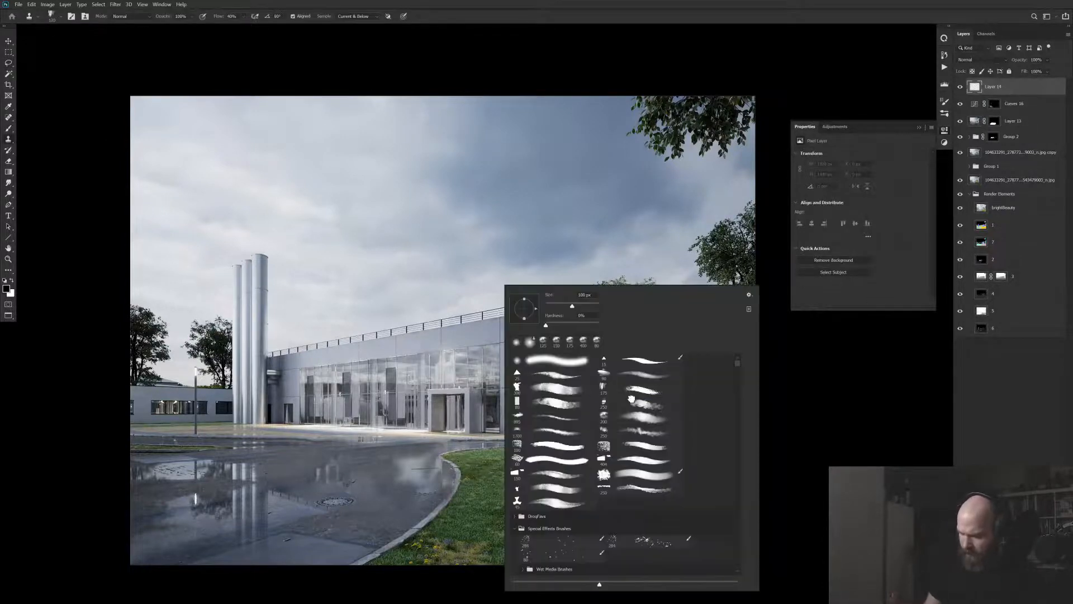
{"action": "double_click", "coordinate": [660, 388]}
{"action": "key", "text": "b"}
{"action": "right_click", "coordinate": [386, 382]}
{"action": "double_click", "coordinate": [523, 390]}
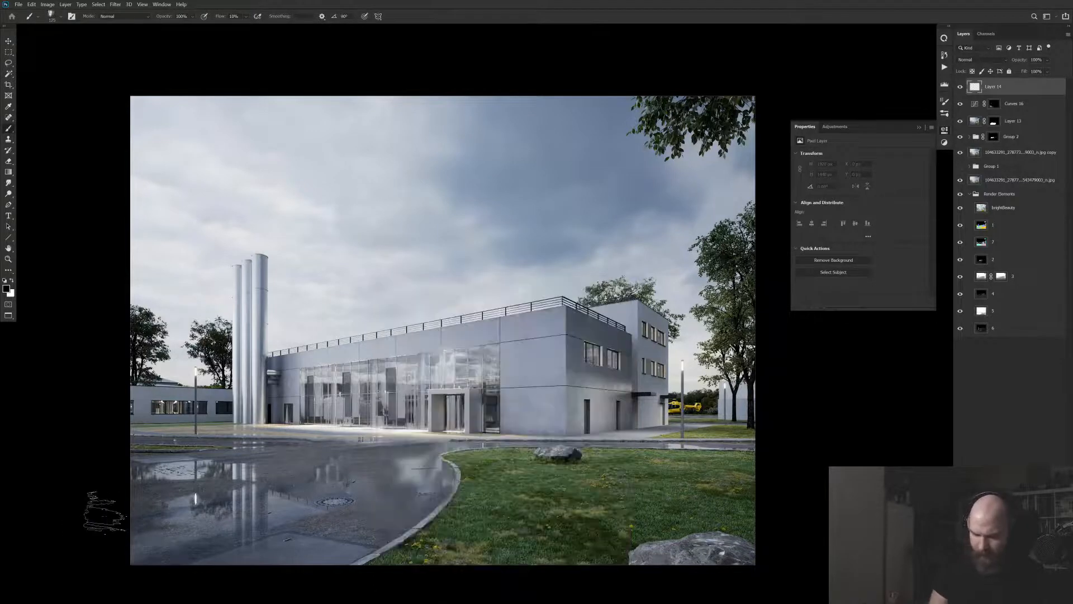
Sample the ground colour beside the chimneys and paint over the bright strip along the glass facade's base, adjusting brush size and flow
{"action": "left_click", "coordinate": [246, 426], "text": "alt"}
{"action": "mouse_move", "coordinate": [305, 427]}
{"action": "left_mouse_down"}
{"action": "mouse_move", "coordinate": [313, 444]}
{"action": "mouse_move", "coordinate": [304, 427]}
{"action": "mouse_move", "coordinate": [320, 432]}
{"action": "left_mouse_up"}
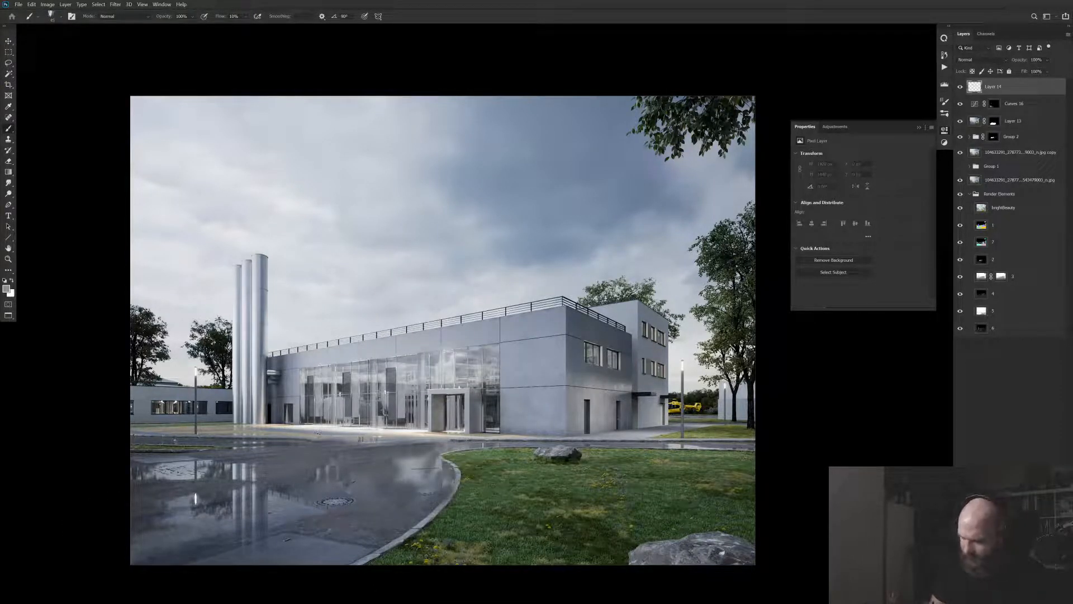
{"action": "left_click_drag", "start_coordinate": [502, 429], "coordinate": [495, 431]}
{"action": "key", "text": "bracketleft"}
{"action": "mouse_move", "coordinate": [221, 16]}
{"action": "left_mouse_down"}
{"action": "mouse_move", "coordinate": [312, 17]}
{"action": "mouse_move", "coordinate": [277, 43]}
{"action": "left_mouse_up"}
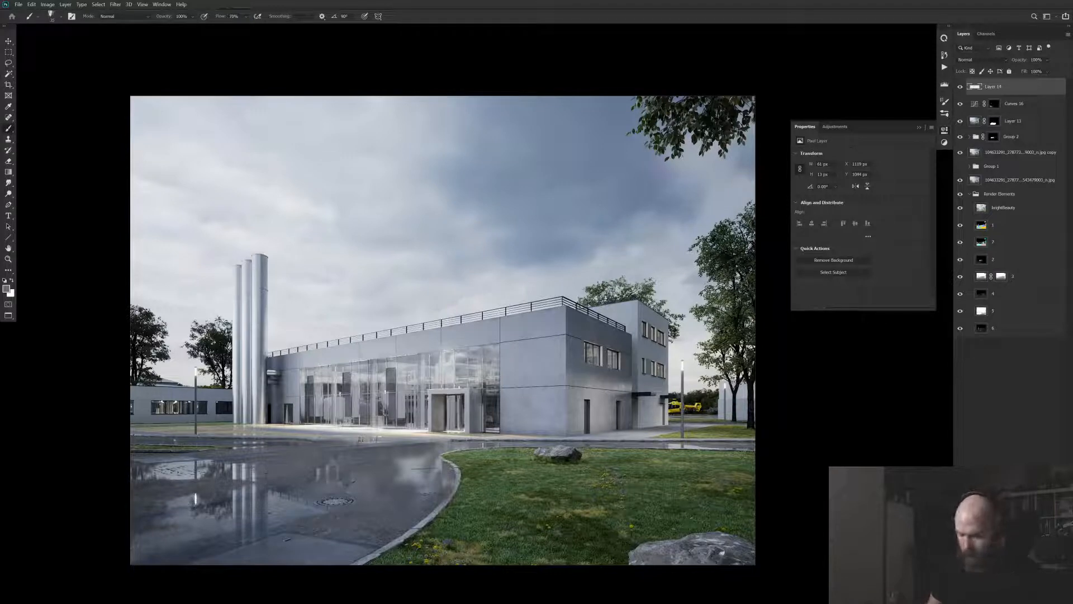
Set the brush flow to 70% and cover the remaining glow at the facade's base with resampled ground tones
{"action": "key", "text": "shift+7"}
{"action": "mouse_move", "coordinate": [498, 436]}
{"action": "left_mouse_down"}
{"action": "mouse_move", "coordinate": [524, 435]}
{"action": "mouse_move", "coordinate": [390, 432]}
{"action": "left_mouse_up"}
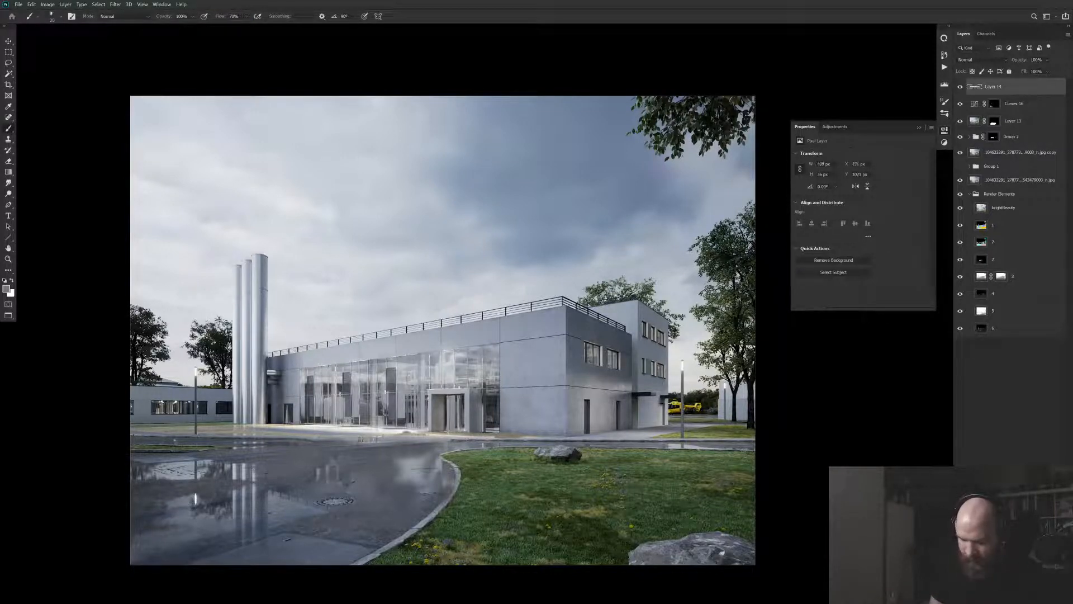
{"action": "key", "text": "bracketright"}
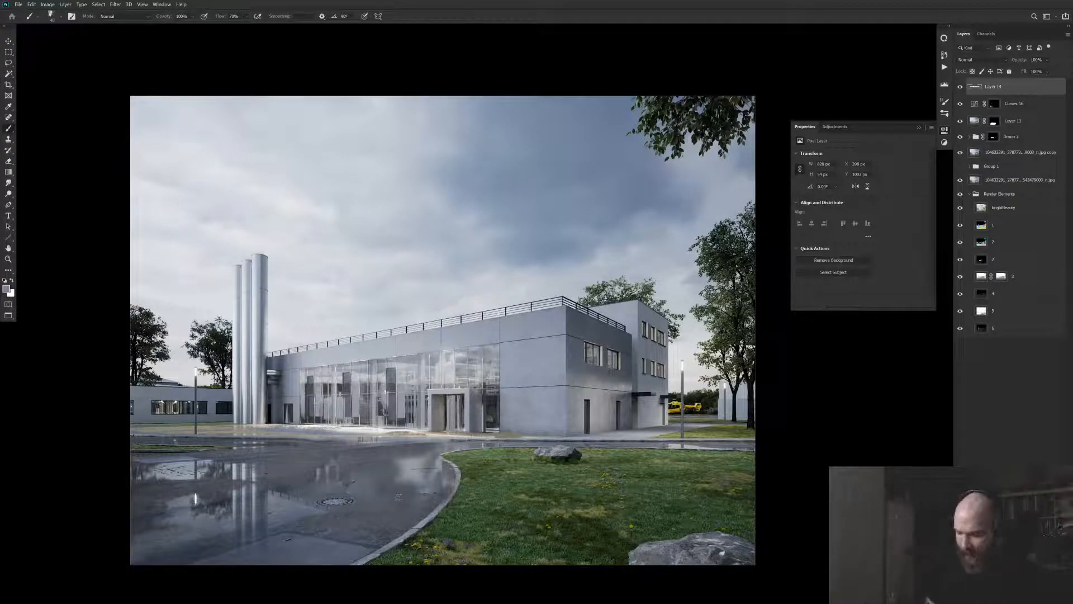
{"action": "left_click", "coordinate": [252, 429], "text": "alt"}
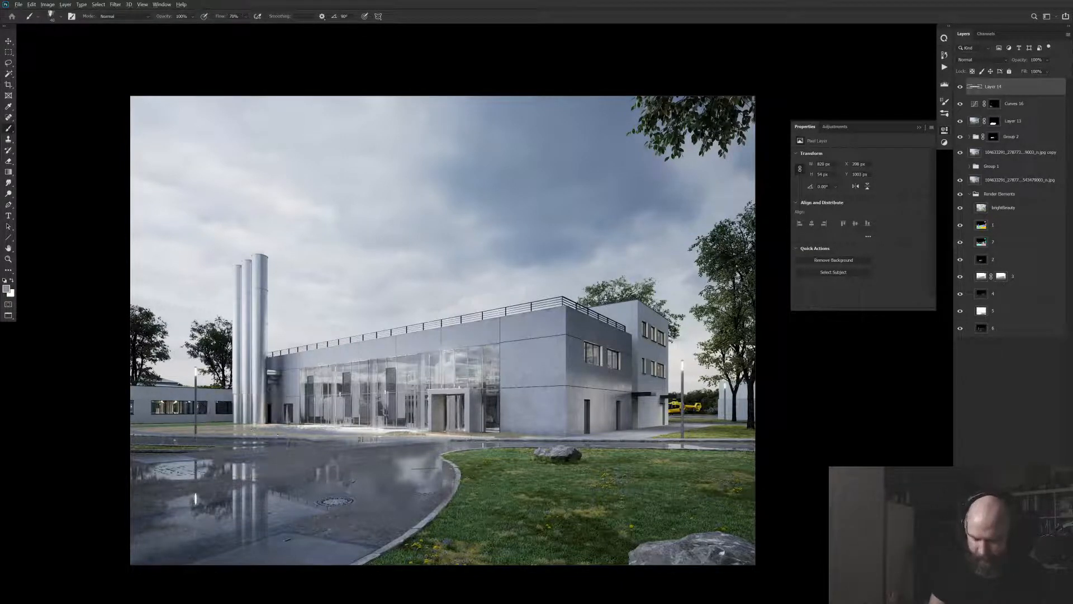
{"action": "left_click_drag", "start_coordinate": [302, 427], "coordinate": [384, 434]}
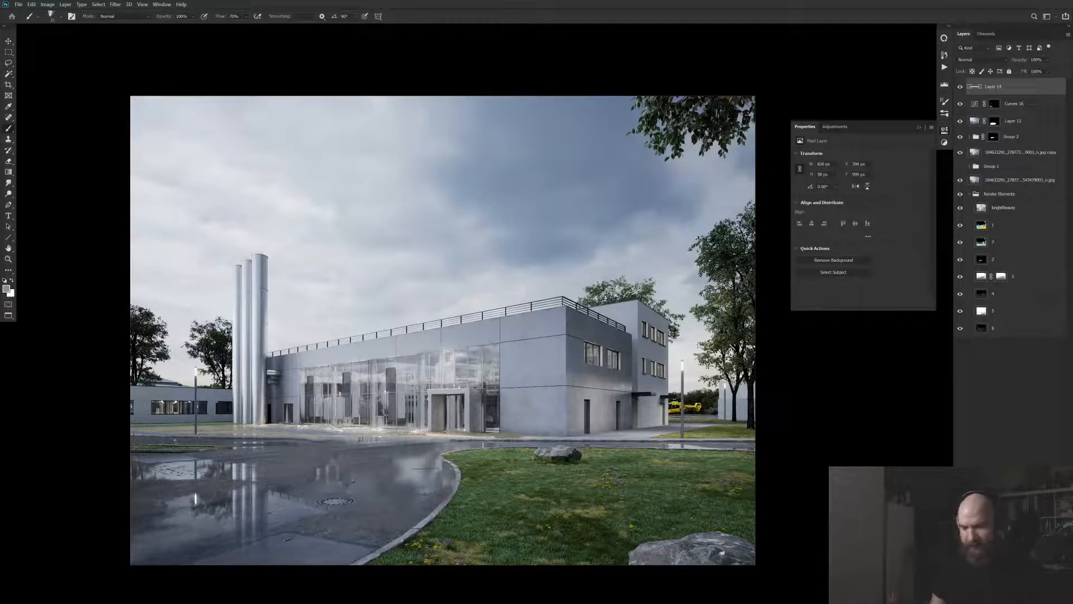
{"action": "left_click_drag", "start_coordinate": [238, 428], "coordinate": [258, 426]}
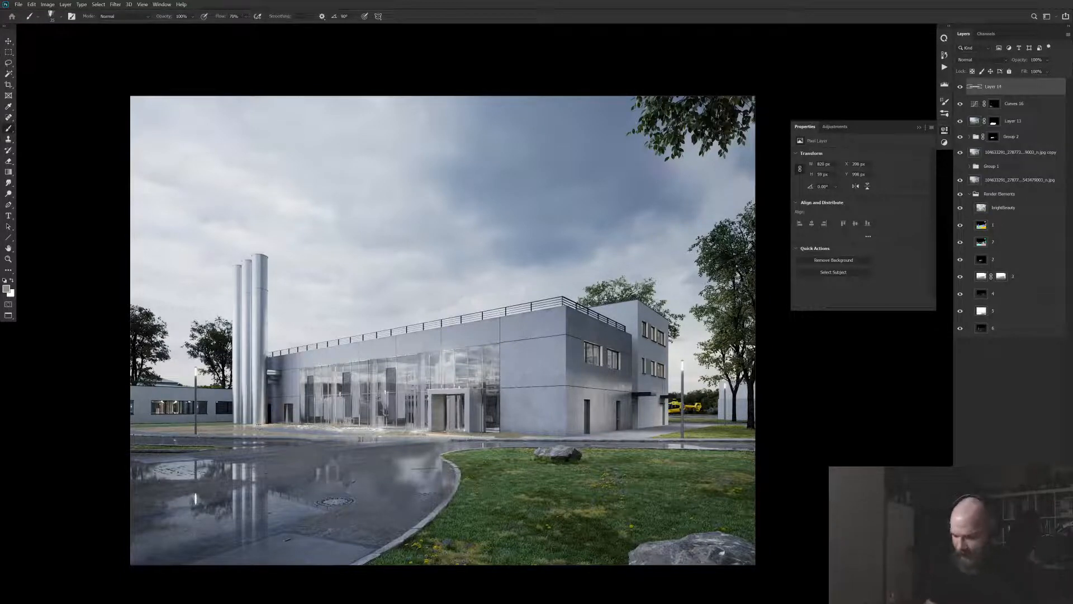
Sample a tone near the side entrance and touch up the bright areas on the building's side wall
{"action": "left_click", "coordinate": [662, 428], "text": "alt"}
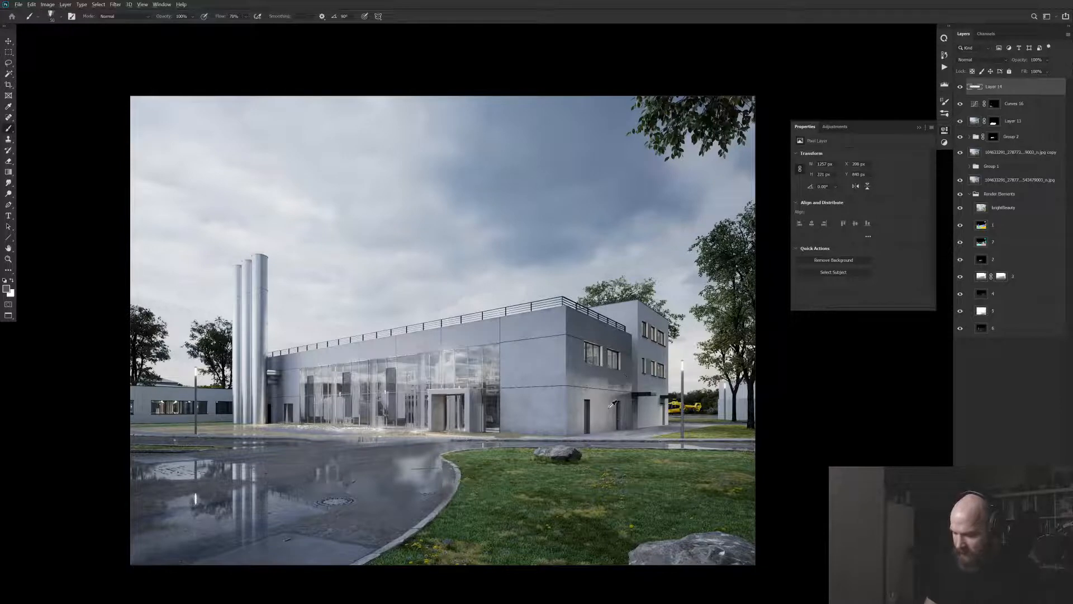
{"action": "left_click_drag", "start_coordinate": [585, 371], "coordinate": [590, 370]}
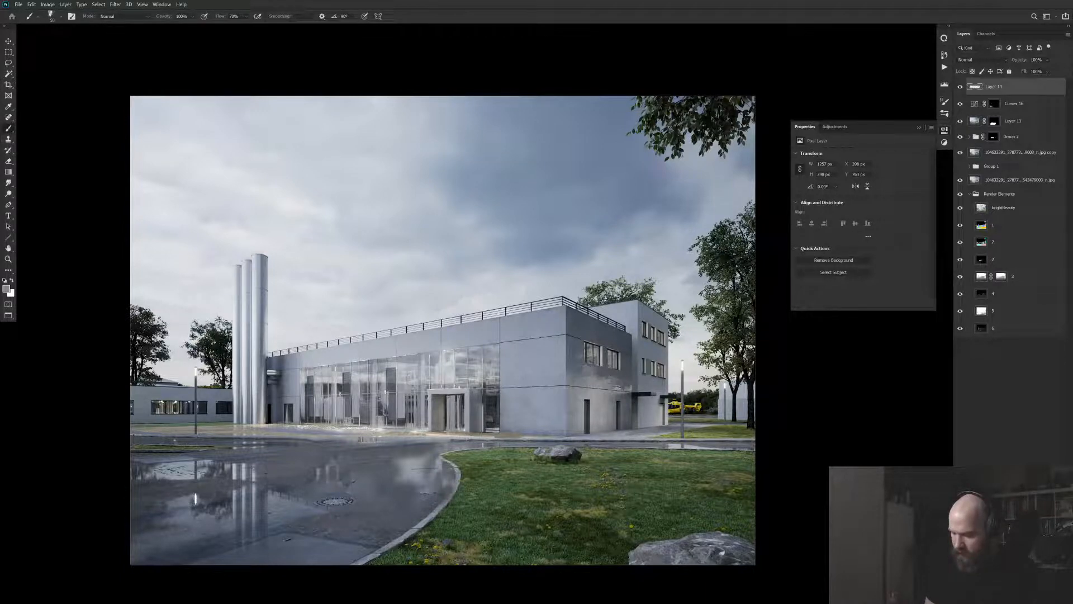
{"action": "left_click_drag", "start_coordinate": [698, 449], "coordinate": [595, 354]}
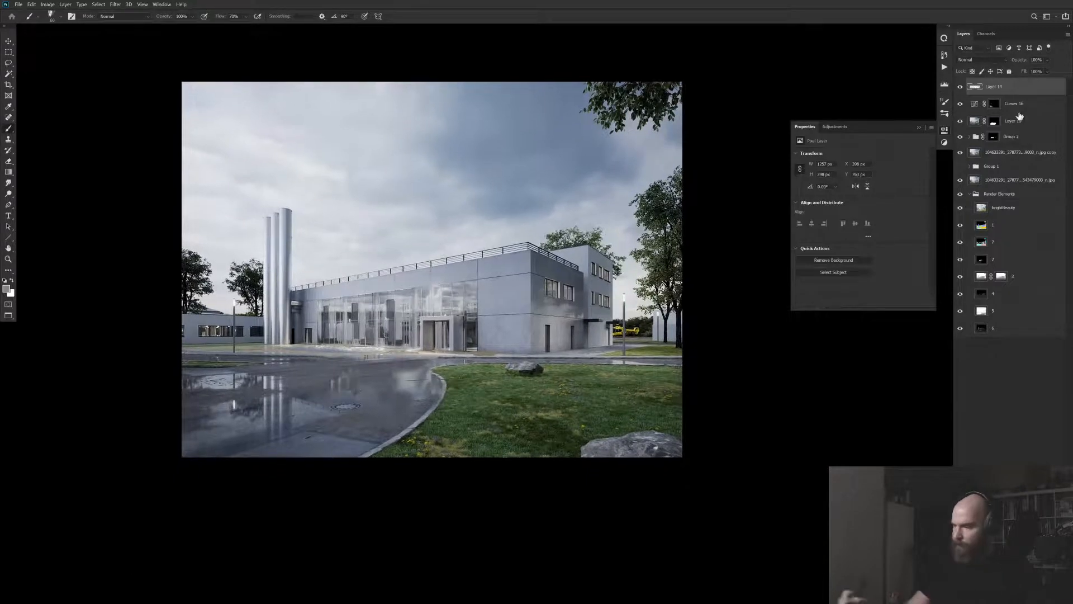
Add an S-shaped Curves layer masked by the render's depth mask, and invert that mask so the contrast favours the foreground
{"action": "left_click", "coordinate": [1001, 276], "text": "ctrl"}
{"action": "key", "text": "ctrl+alt+m"}
{"action": "key", "text": "Return"}
{"action": "left_click_drag", "start_coordinate": [845, 263], "coordinate": [836, 272]}
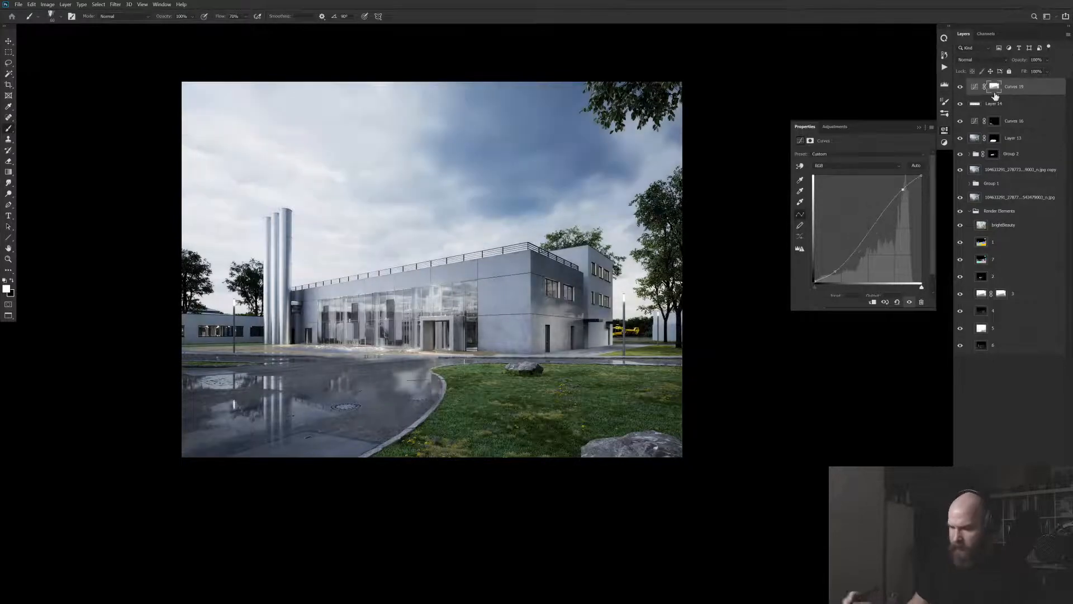
{"action": "left_click", "coordinate": [994, 86], "text": "alt"}
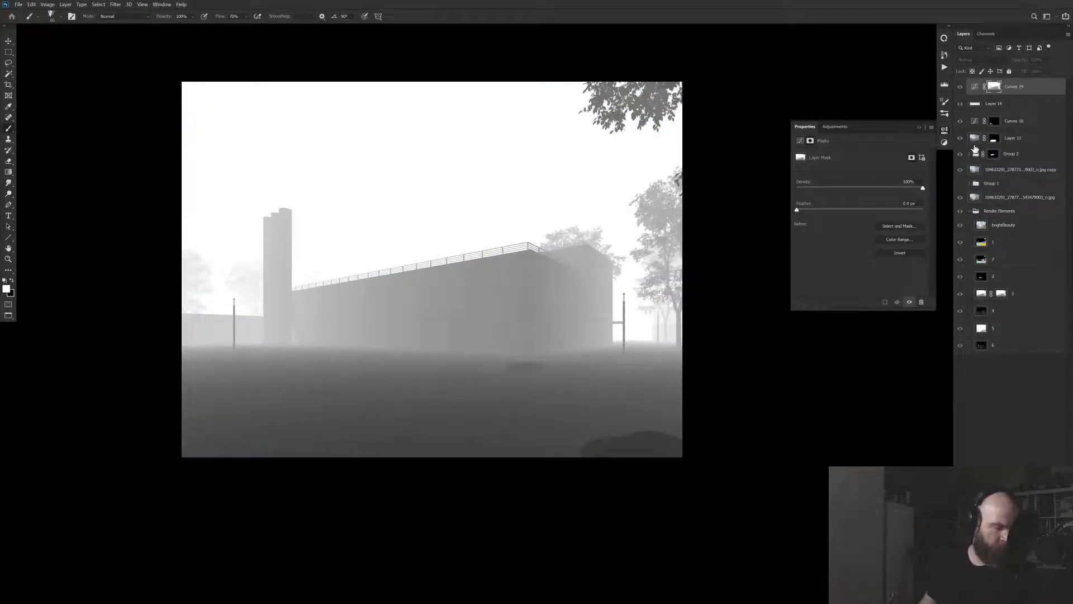
{"action": "key", "text": "ctrl+i"}
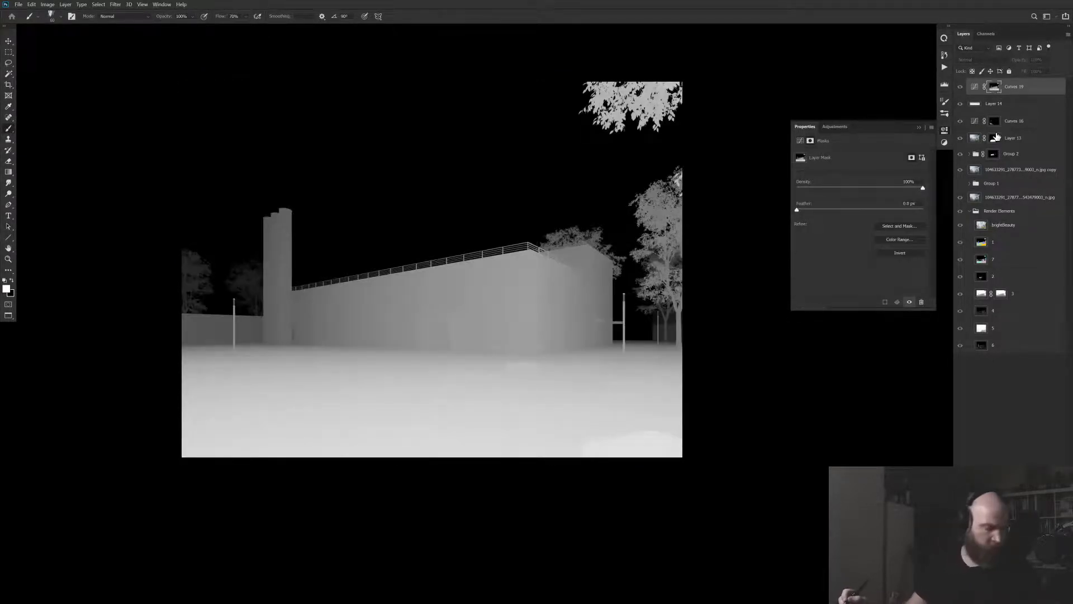
Apply Levels to the Curves layer's depth mask with input levels 129, 1.00 and 212 to confine it to the foreground
{"action": "key", "text": "ctrl+l"}
{"action": "left_click_drag", "start_coordinate": [731, 216], "coordinate": [713, 217]}
{"action": "left_click_drag", "start_coordinate": [626, 216], "coordinate": [681, 215]}
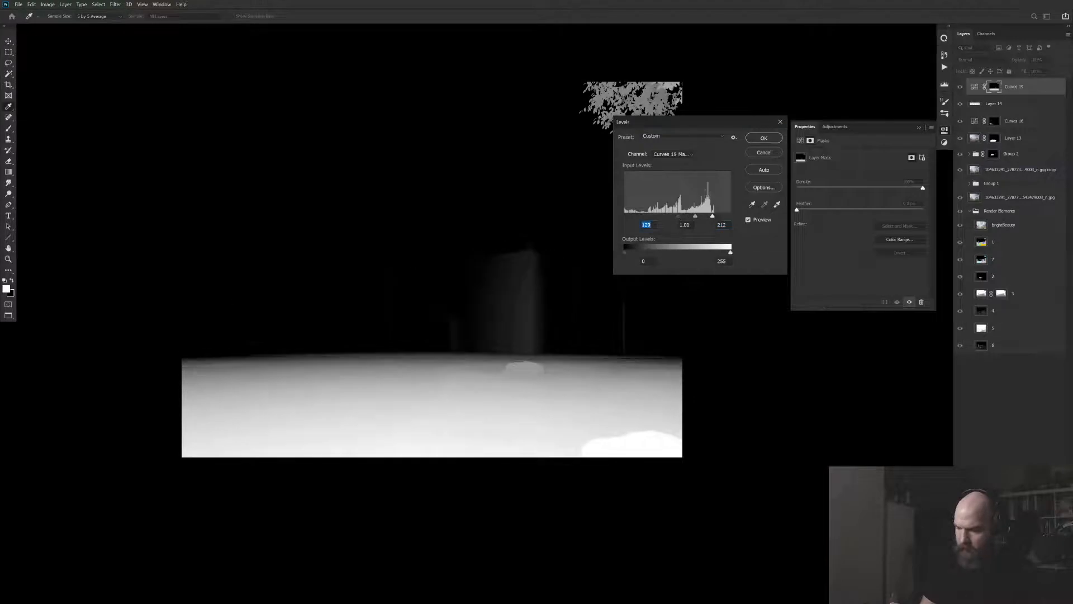
{"action": "key", "text": "Return"}
Lower the upper point of the foreground contrast curve slightly and compare the image with and without the adjustment
{"action": "left_click", "coordinate": [975, 86]}
{"action": "left_click_drag", "start_coordinate": [907, 190], "coordinate": [905, 192]}
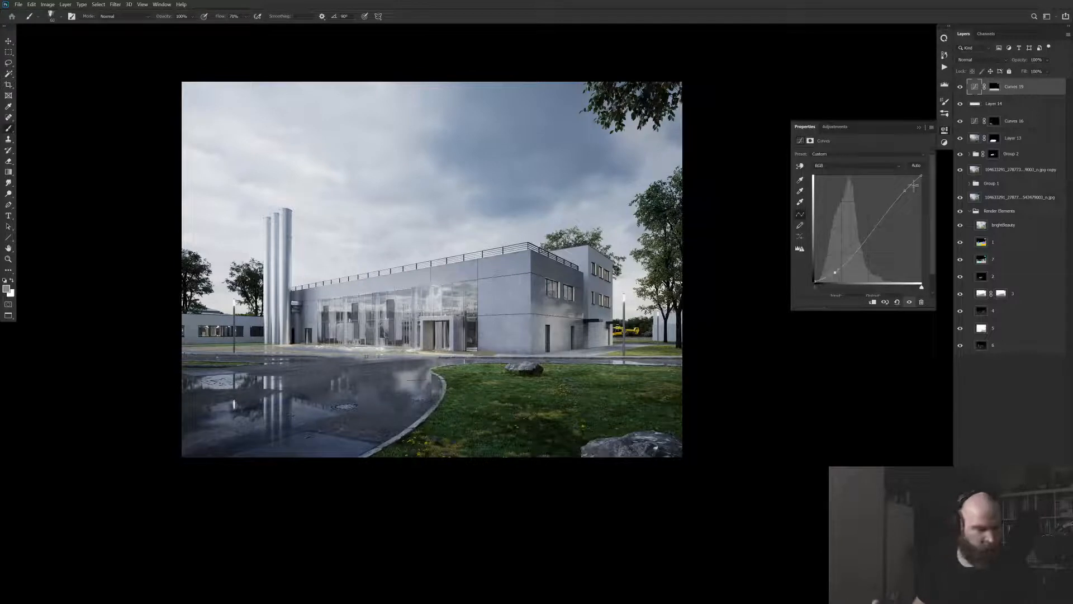
{"action": "left_click", "coordinate": [909, 302]}
{"action": "left_click", "coordinate": [909, 302]}
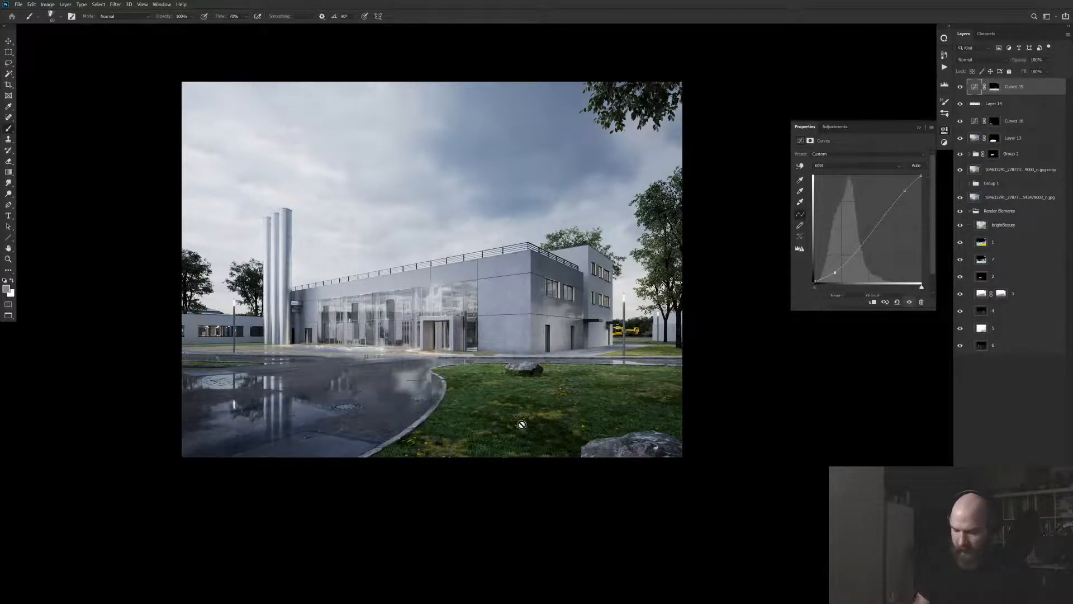
Add a Hue/Saturation layer, target the Greens of the lawn, shift their hue slightly and lower their saturation to about -35
{"action": "key", "text": "ctrl+u"}
{"action": "key", "text": "Return"}
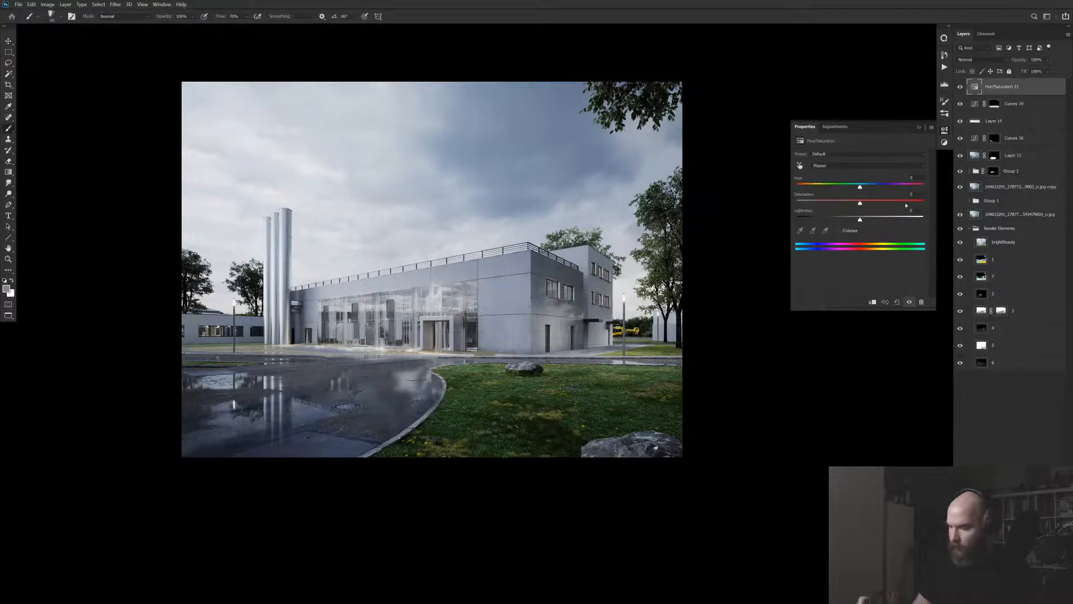
{"action": "left_click", "coordinate": [801, 166]}
{"action": "left_click_drag", "start_coordinate": [494, 411], "coordinate": [483, 411]}
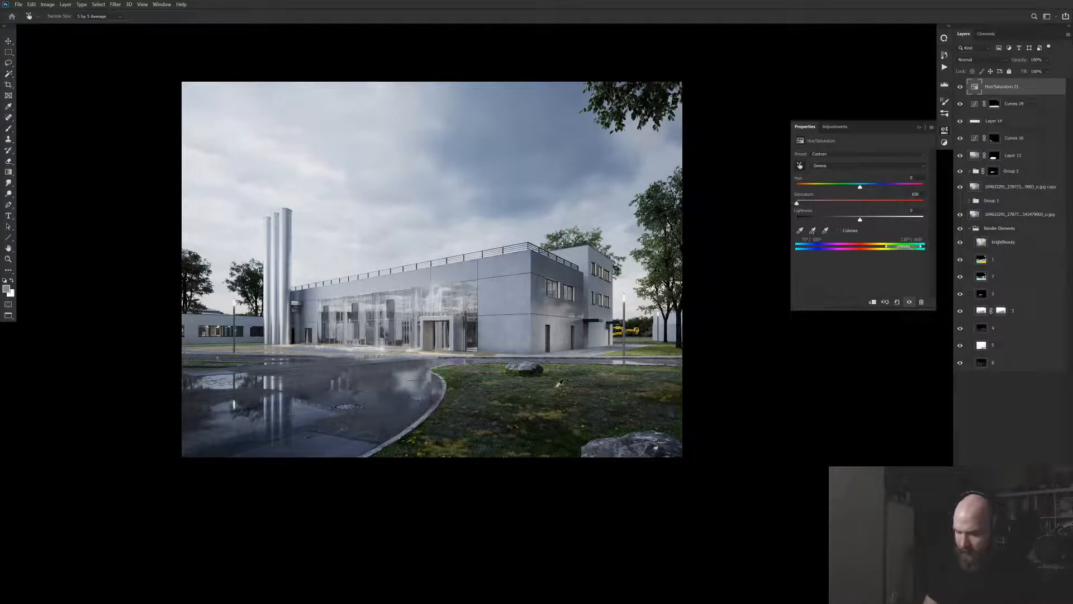
{"action": "left_click", "coordinate": [537, 416]}
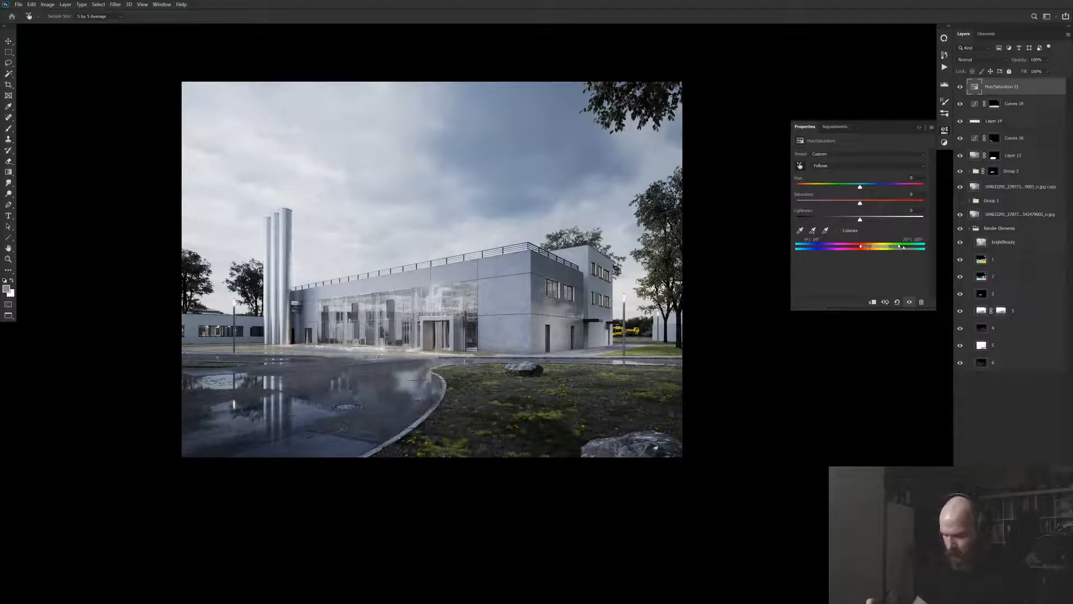
{"action": "left_click", "coordinate": [869, 166]}
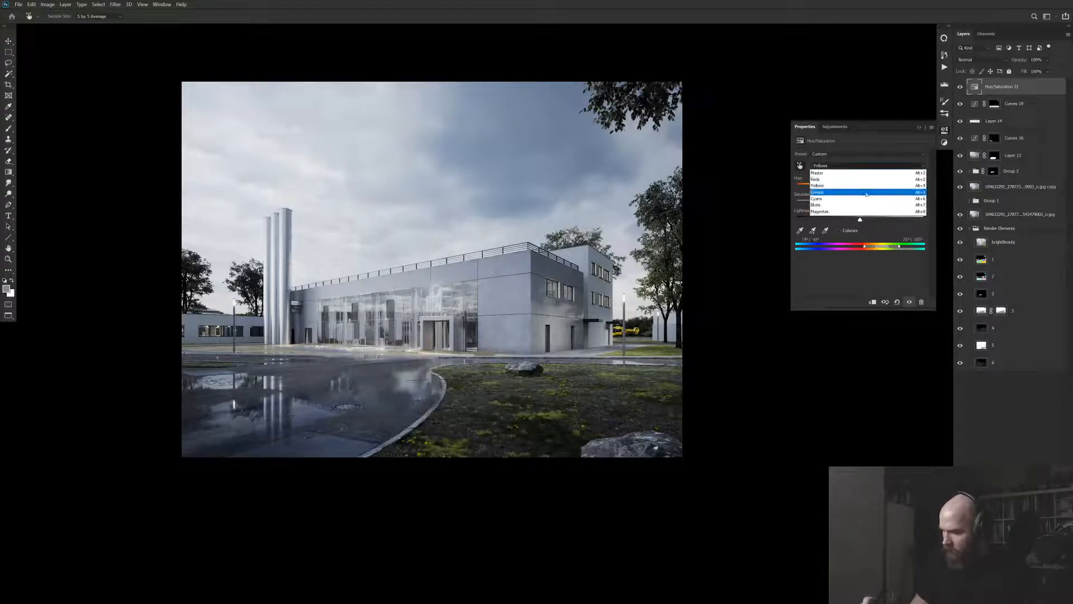
{"action": "left_click", "coordinate": [869, 174]}
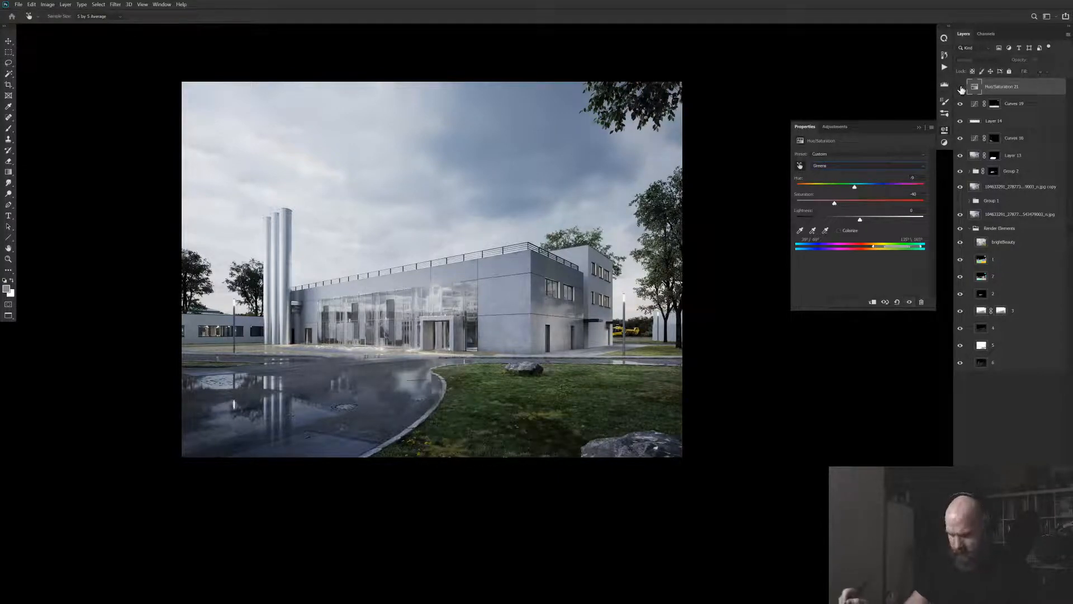
{"action": "left_click_drag", "start_coordinate": [673, 340], "coordinate": [673, 344]}
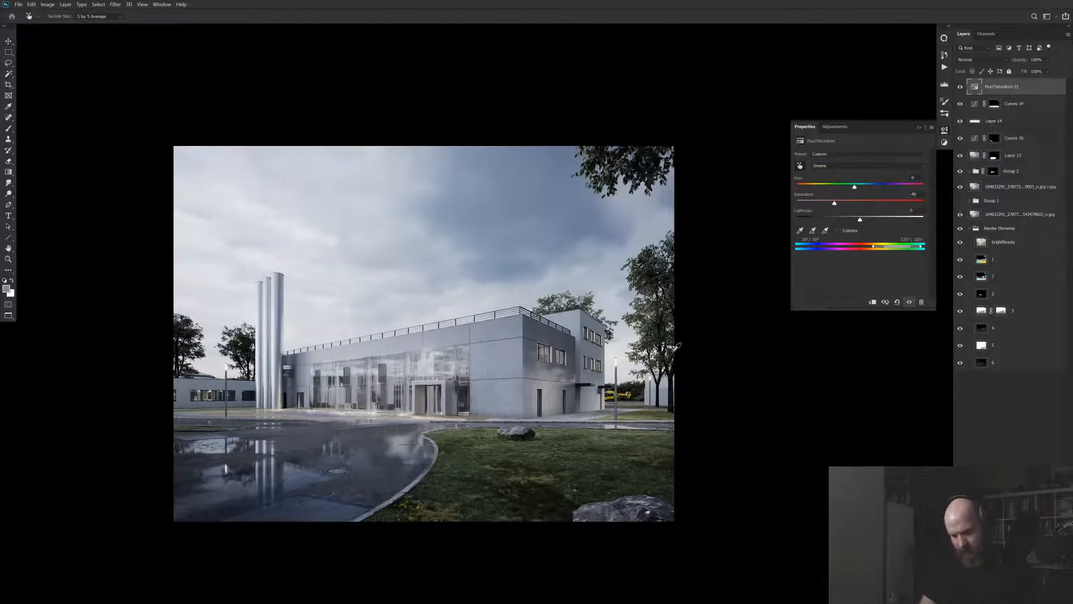
{"action": "left_click_drag", "start_coordinate": [840, 204], "coordinate": [842, 203]}
{"action": "left_click_drag", "start_coordinate": [667, 397], "coordinate": [682, 361]}
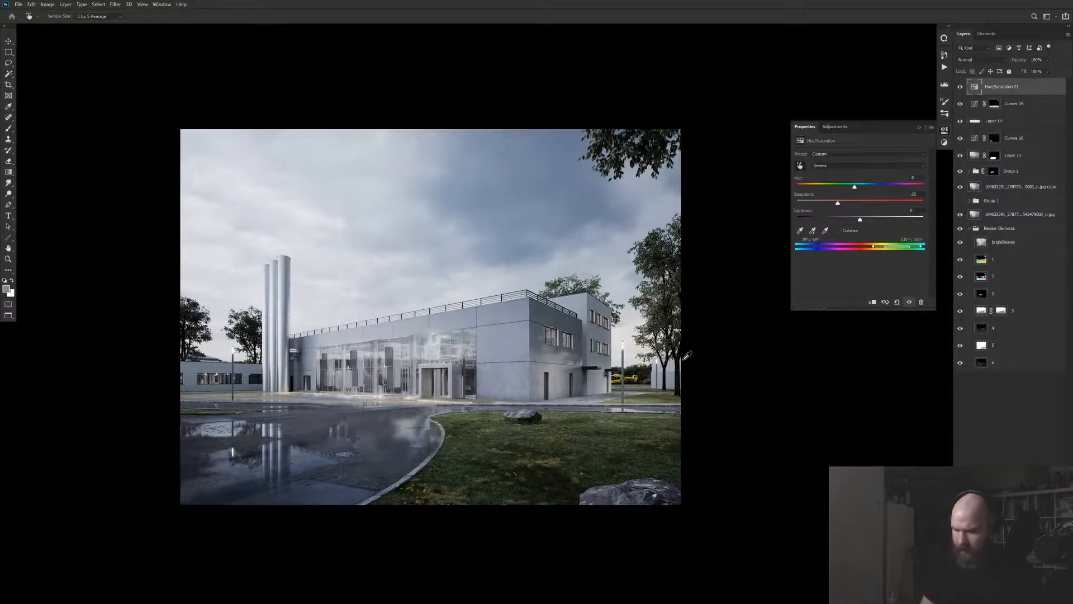
{"action": "scroll", "coordinate": [703, 347], "scroll_direction": "down", "scroll_amount": 2}
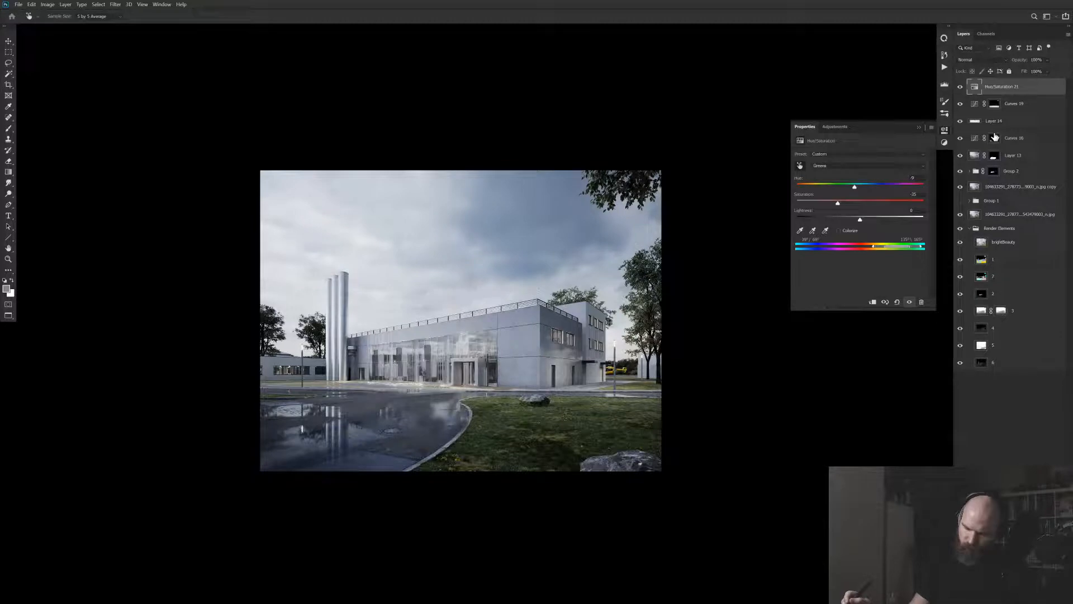
Merge all visible layers into a new top layer and clear the Crop tool's aspect ratio
{"action": "key", "text": "ctrl+shift+alt+e"}
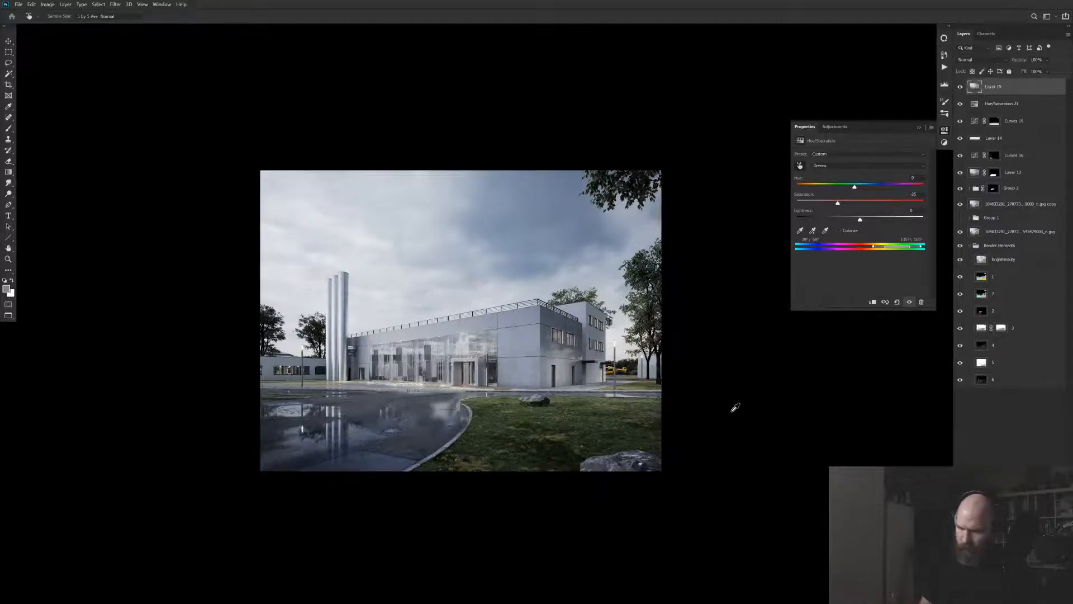
{"action": "key", "text": "b"}
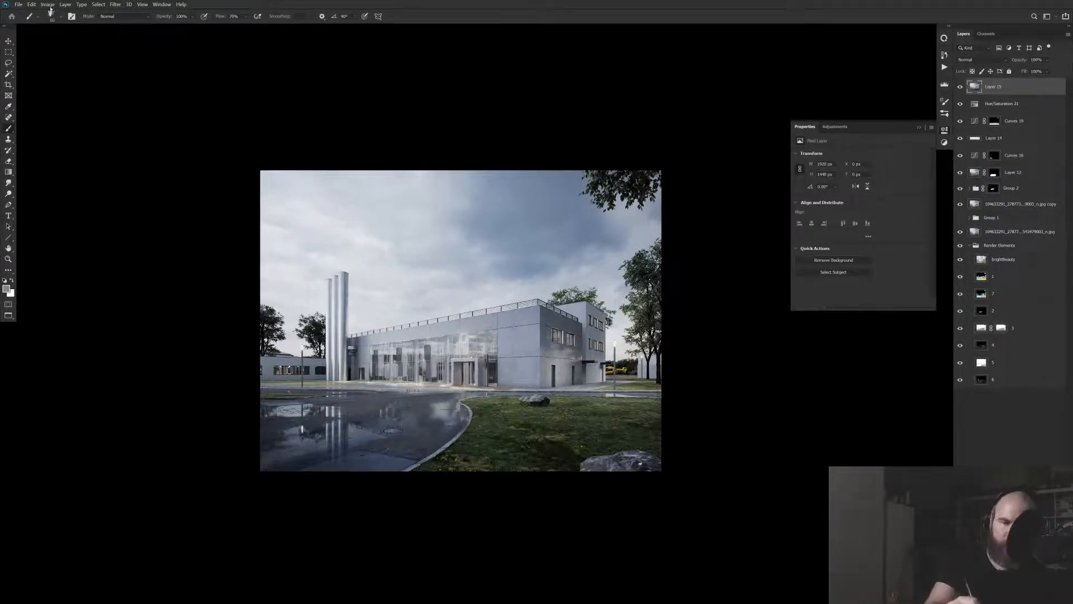
{"action": "left_click", "coordinate": [65, 4]}
{"action": "mouse_move", "coordinate": [48, 4]}
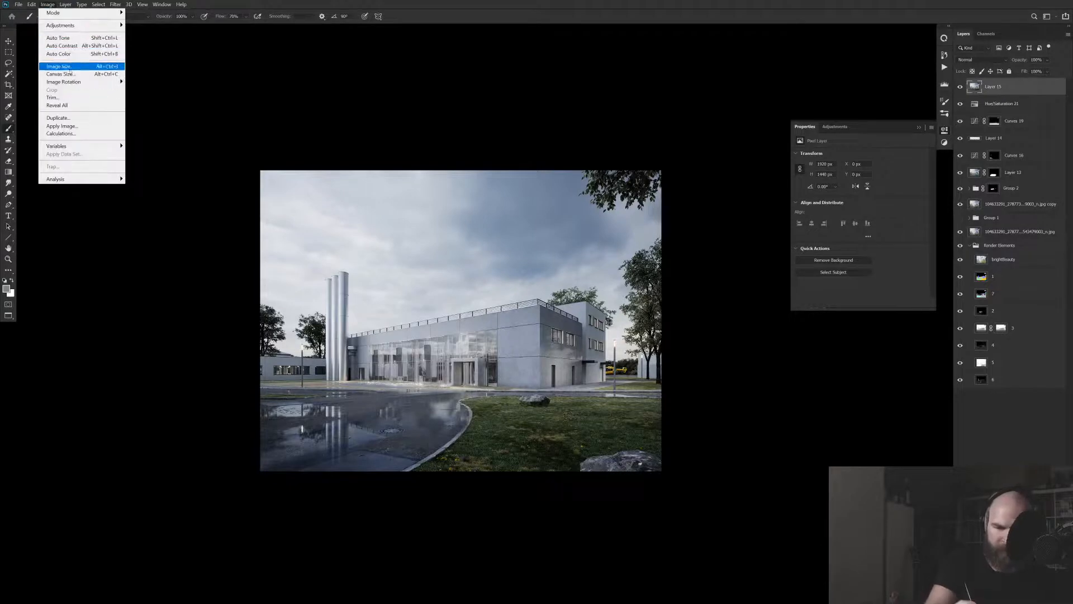
{"action": "mouse_move", "coordinate": [73, 83]}
{"action": "left_click", "coordinate": [8, 85]}
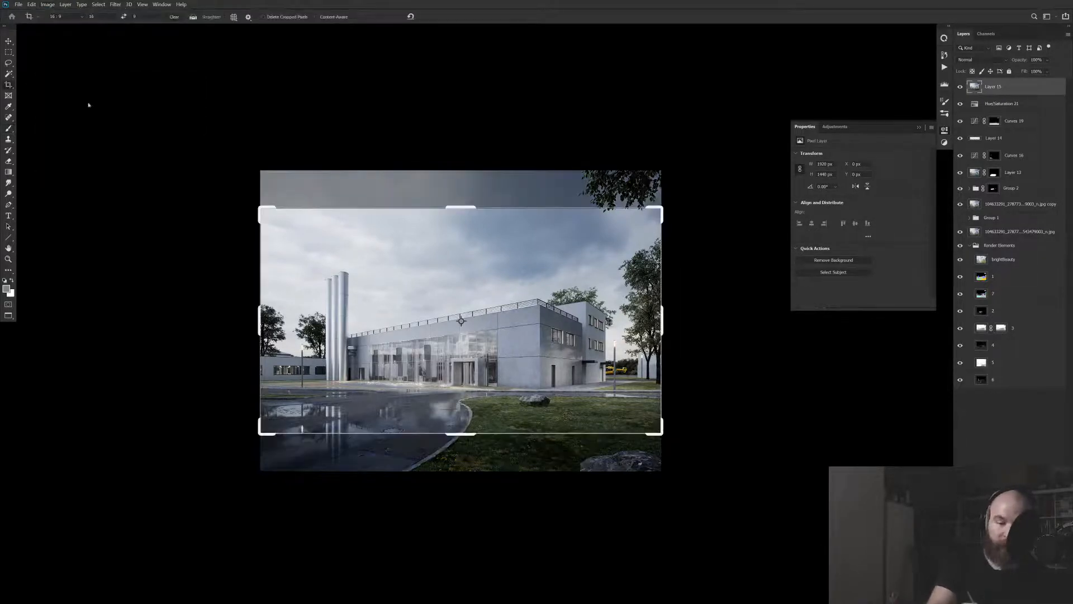
{"action": "left_click", "coordinate": [174, 17]}
{"action": "left_click_drag", "start_coordinate": [265, 159], "coordinate": [724, 493]}
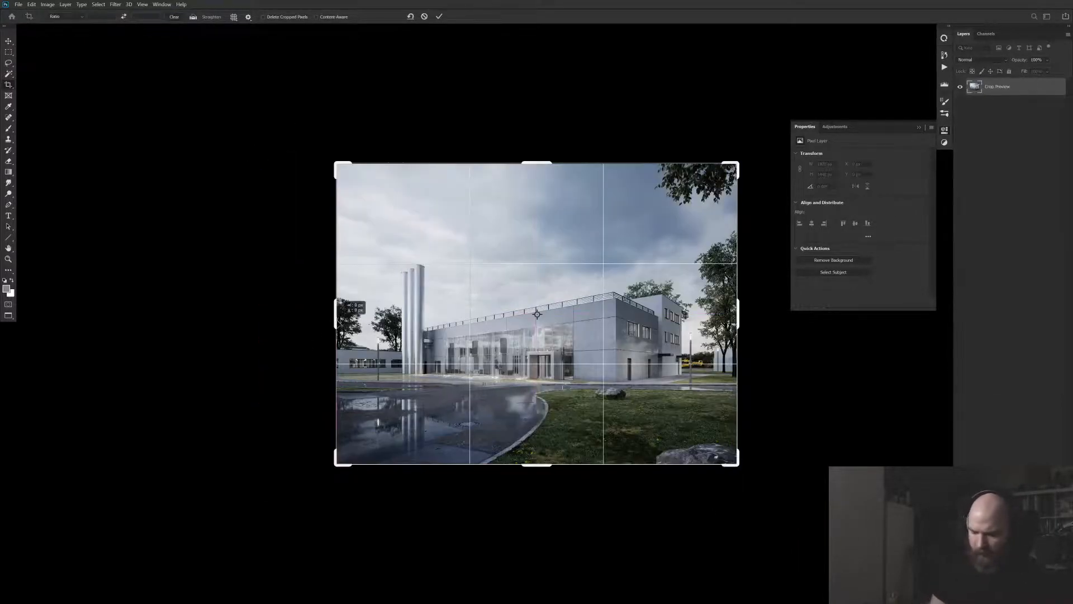
{"action": "left_click_drag", "start_coordinate": [334, 322], "coordinate": [304, 328]}
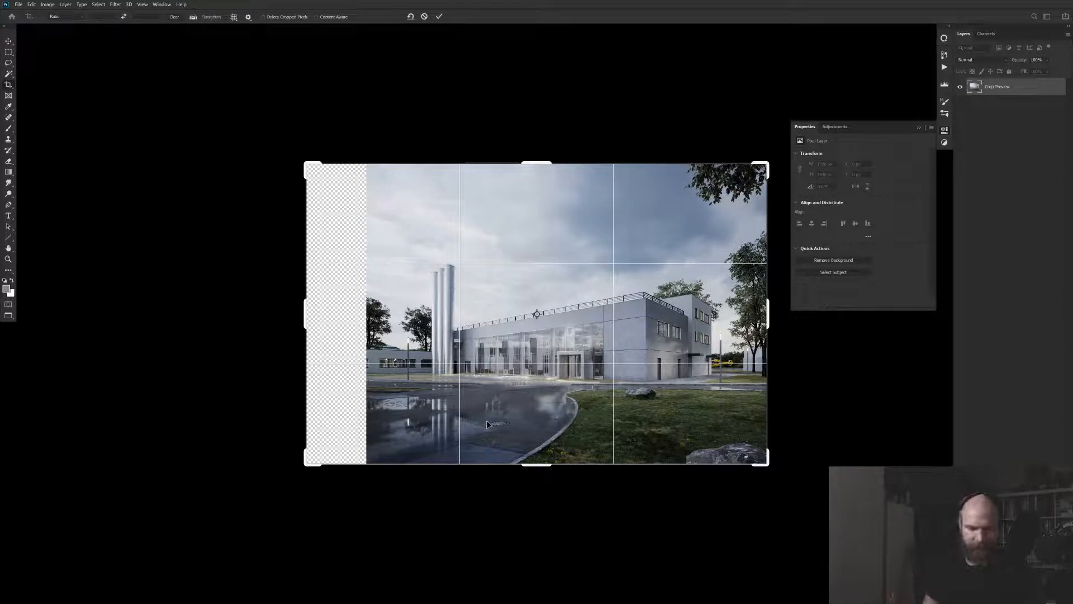
{"action": "key", "text": "Return"}
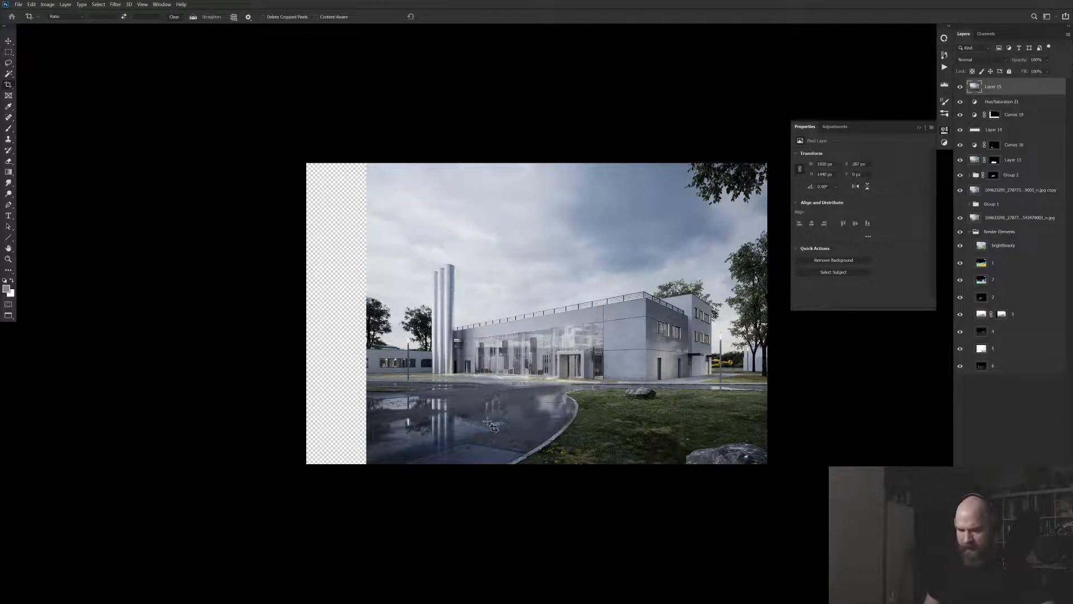
{"action": "key", "text": "ctrl+z"}
Extend the canvas on the chimney side to about 2200 px wide using a content-aware crop
{"action": "left_click_drag", "start_coordinate": [327, 160], "coordinate": [814, 514]}
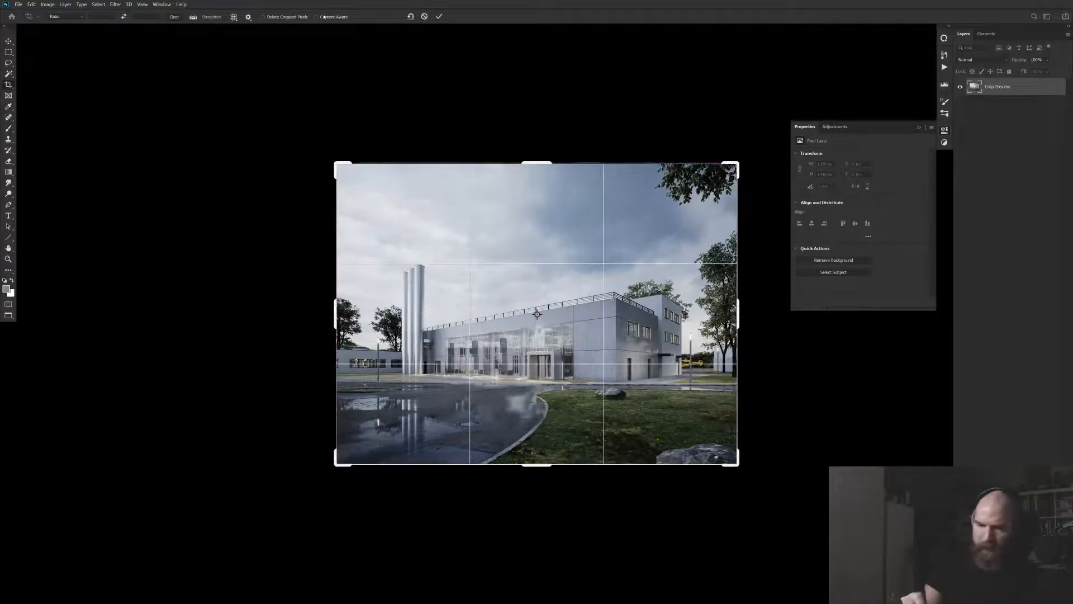
{"action": "left_click_drag", "start_coordinate": [336, 305], "coordinate": [308, 322]}
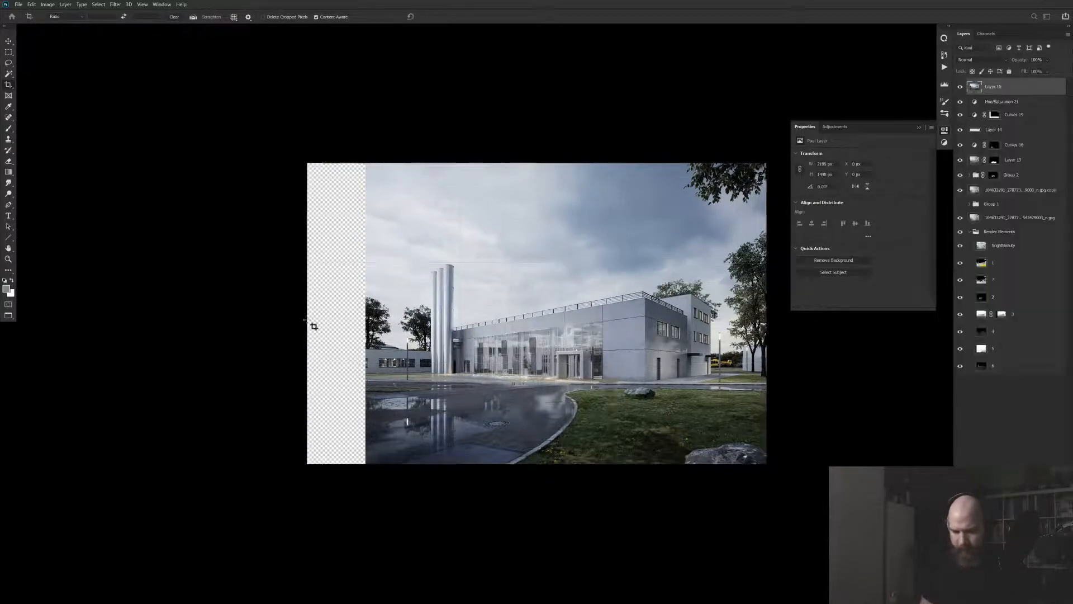
Paint sampled sky tones over the generated building fragment above the trees in the extended area
{"action": "key", "text": "s"}
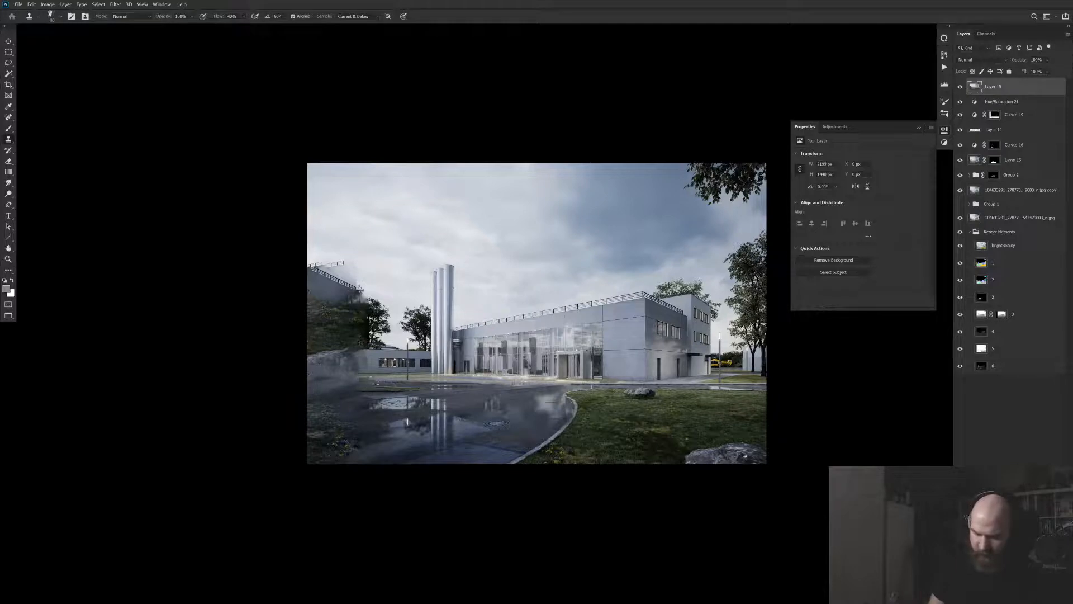
{"action": "mouse_move", "coordinate": [354, 358]}
{"action": "left_mouse_down"}
{"action": "mouse_move", "coordinate": [367, 340]}
{"action": "mouse_move", "coordinate": [345, 336]}
{"action": "mouse_move", "coordinate": [353, 295]}
{"action": "mouse_move", "coordinate": [336, 293]}
{"action": "mouse_move", "coordinate": [381, 261]}
{"action": "mouse_move", "coordinate": [358, 278]}
{"action": "left_mouse_up"}
{"action": "key", "text": "bracketright"}
{"action": "key", "text": "bracketright"}
{"action": "key", "text": "b"}
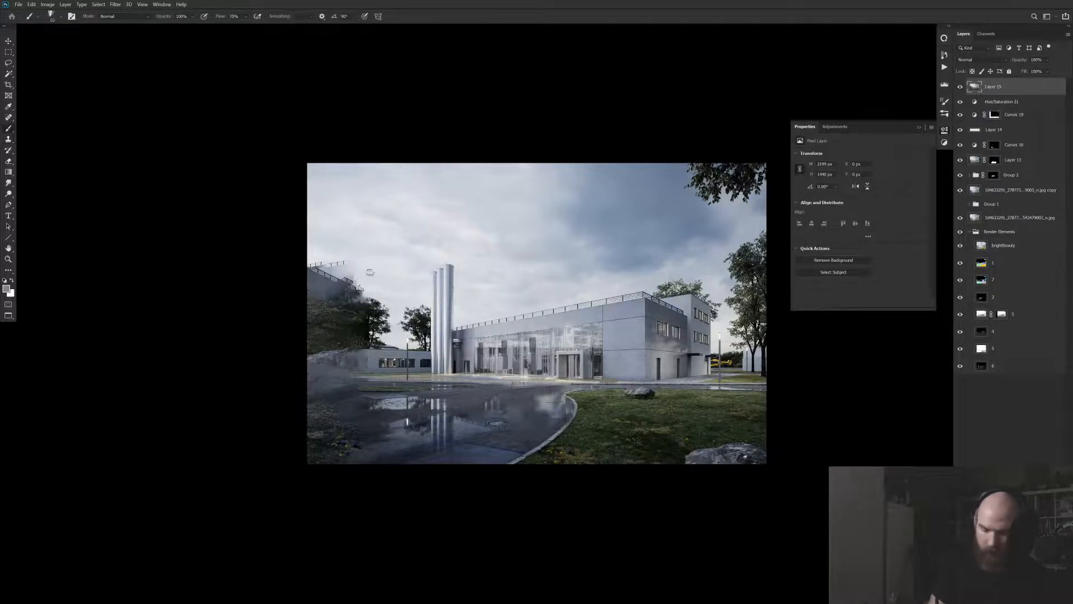
{"action": "right_click", "coordinate": [374, 260]}
{"action": "left_click", "coordinate": [374, 241]}
{"action": "mouse_move", "coordinate": [362, 270]}
{"action": "left_mouse_down"}
{"action": "mouse_move", "coordinate": [302, 272]}
{"action": "mouse_move", "coordinate": [339, 276]}
{"action": "mouse_move", "coordinate": [306, 284]}
{"action": "mouse_move", "coordinate": [356, 286]}
{"action": "mouse_move", "coordinate": [364, 279]}
{"action": "mouse_move", "coordinate": [343, 283]}
{"action": "mouse_move", "coordinate": [346, 273]}
{"action": "mouse_move", "coordinate": [369, 275]}
{"action": "left_mouse_up"}
{"action": "mouse_move", "coordinate": [384, 323]}
{"action": "left_mouse_down"}
{"action": "mouse_move", "coordinate": [360, 355]}
{"action": "mouse_move", "coordinate": [283, 385]}
{"action": "left_mouse_up"}
Cover the stray grass in the extended pavement with a dark asphalt tone and touch up the sky above the tree mound
{"action": "key", "text": "x"}
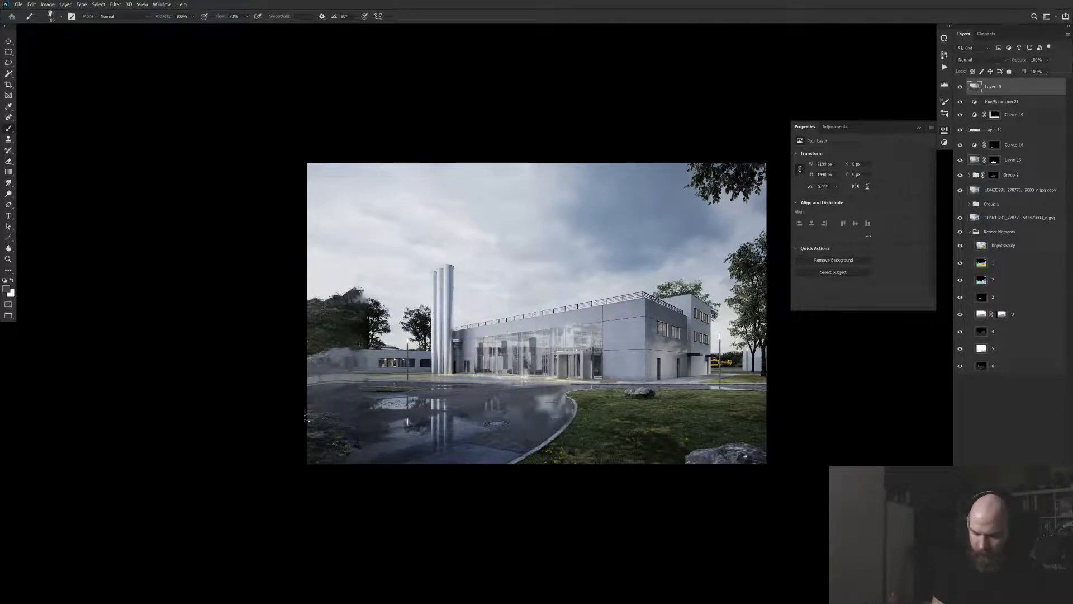
{"action": "mouse_move", "coordinate": [350, 431]}
{"action": "left_mouse_down"}
{"action": "mouse_move", "coordinate": [348, 444]}
{"action": "mouse_move", "coordinate": [302, 472]}
{"action": "mouse_move", "coordinate": [366, 444]}
{"action": "mouse_move", "coordinate": [312, 472]}
{"action": "left_mouse_up"}
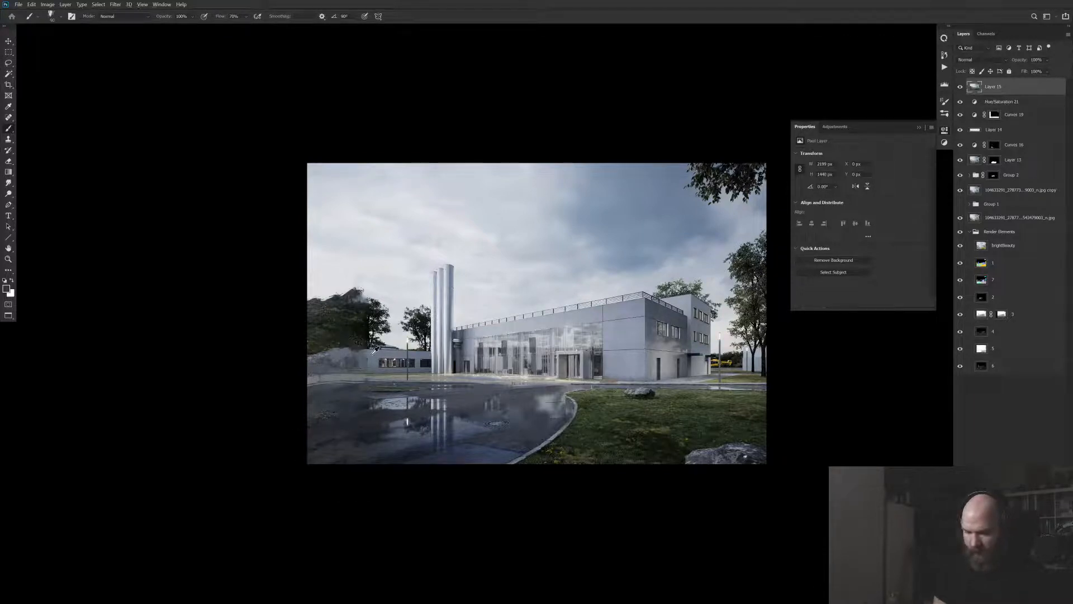
{"action": "key", "text": "x"}
{"action": "key", "text": "bracketright"}
{"action": "mouse_move", "coordinate": [336, 298]}
{"action": "left_mouse_down"}
{"action": "mouse_move", "coordinate": [345, 286]}
{"action": "mouse_move", "coordinate": [363, 305]}
{"action": "mouse_move", "coordinate": [333, 274]}
{"action": "left_mouse_up"}
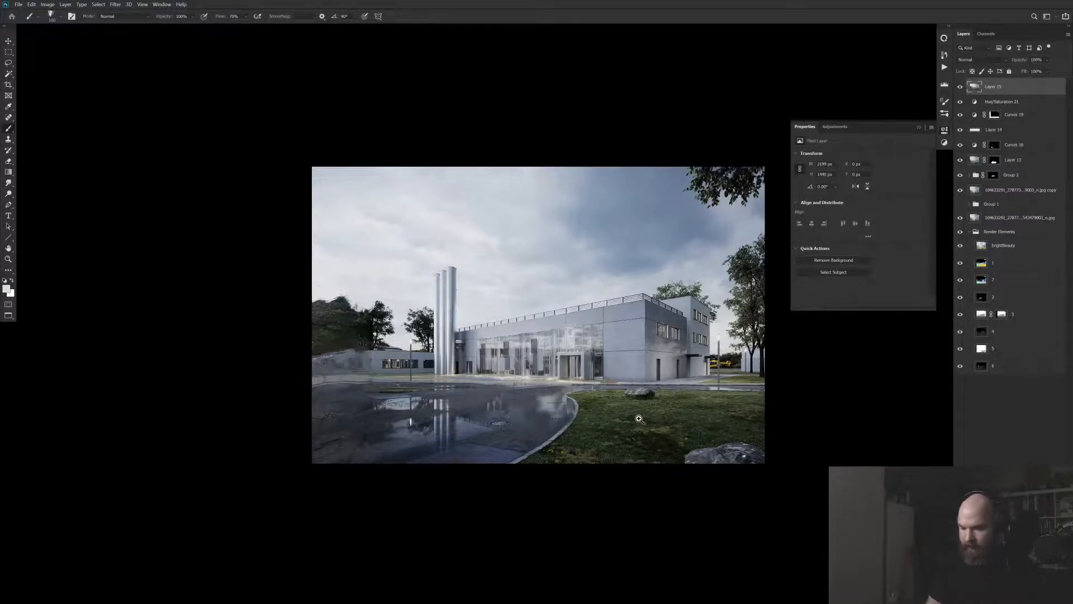
Add a Curves layer over the whole image, bend its curve downward to darken the scene, and invert its mask to black
{"action": "scroll", "coordinate": [639, 418], "scroll_direction": "down", "scroll_amount": 4}
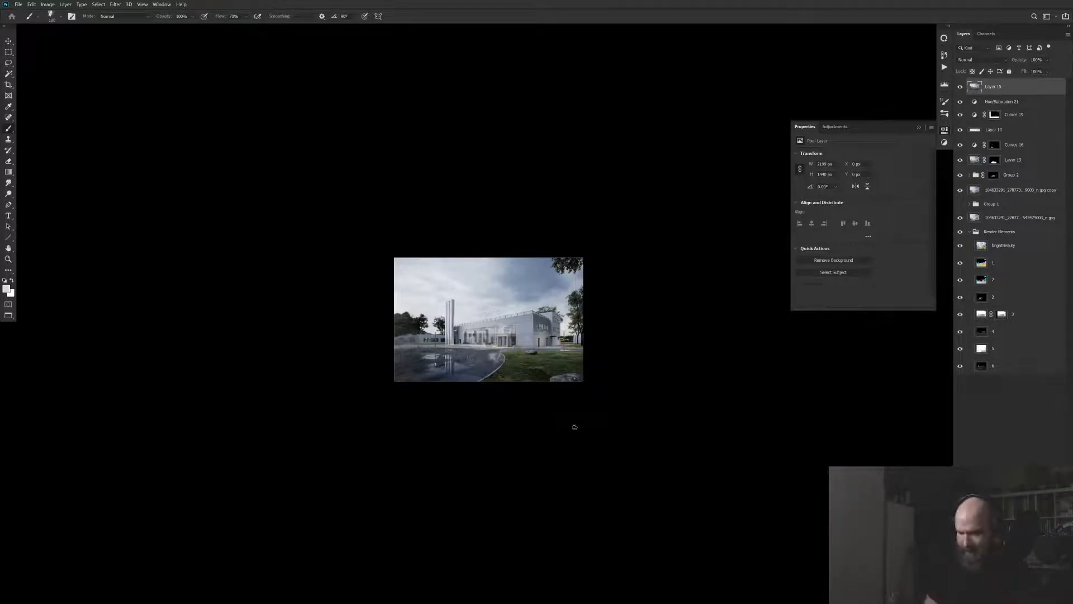
{"action": "key", "text": "ctrl+a"}
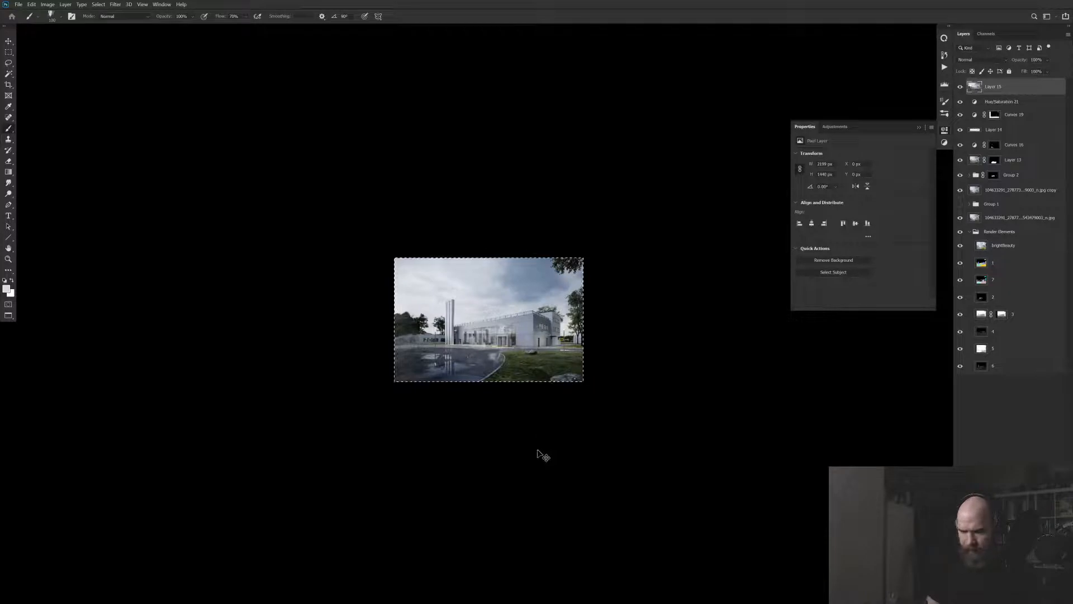
{"action": "key", "text": "ctrl+alt+m"}
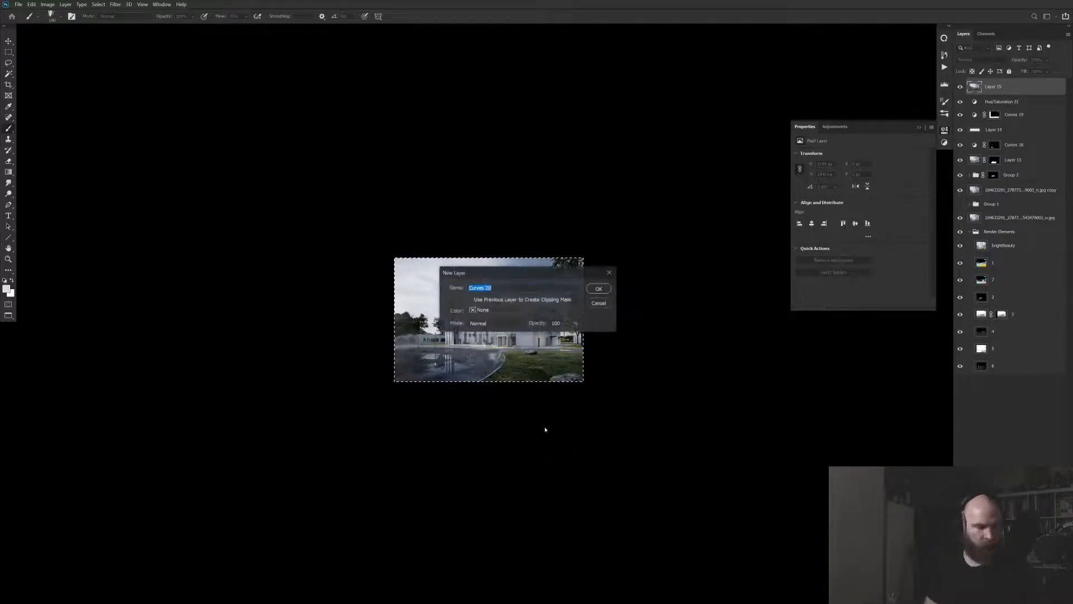
{"action": "key", "text": "Return"}
{"action": "left_click_drag", "start_coordinate": [845, 252], "coordinate": [845, 257]}
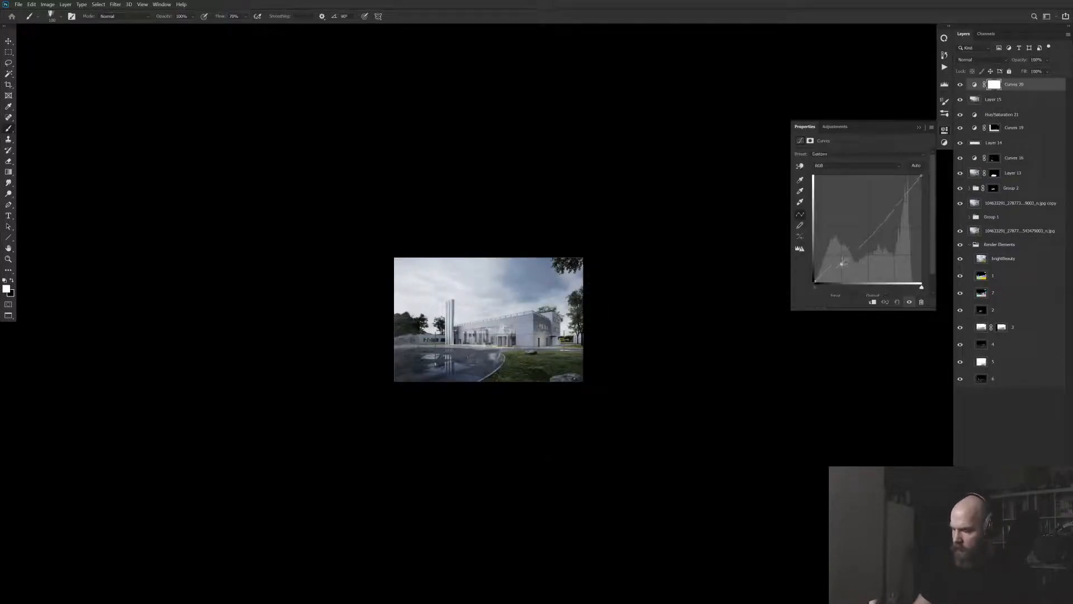
{"action": "left_click_drag", "start_coordinate": [900, 198], "coordinate": [900, 193]}
{"action": "left_click_drag", "start_coordinate": [845, 257], "coordinate": [854, 255]}
{"action": "left_click_drag", "start_coordinate": [901, 194], "coordinate": [906, 202]}
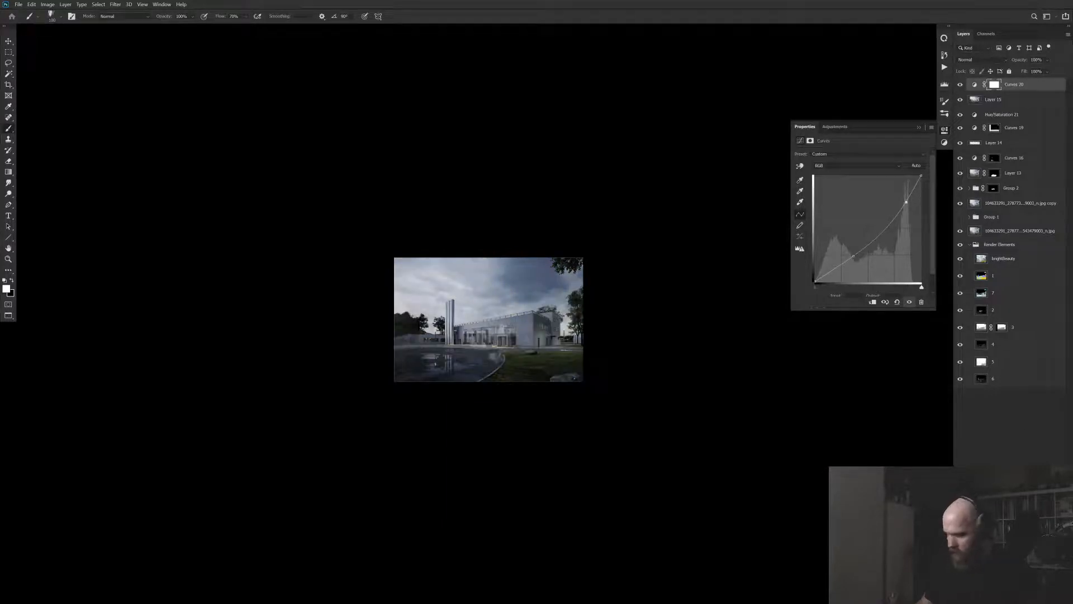
{"action": "key", "text": "ctrl+i"}
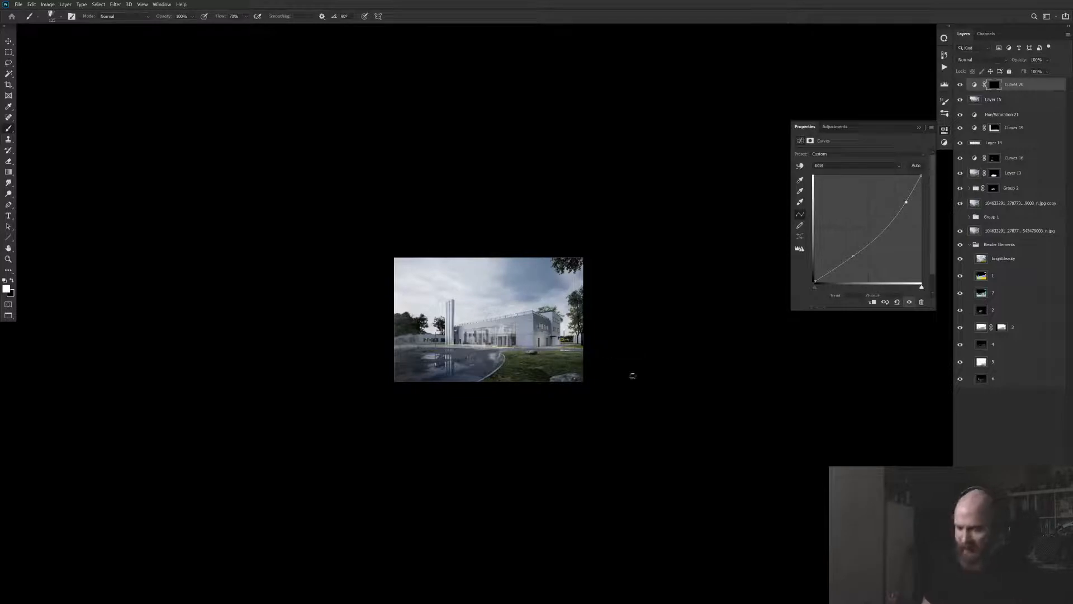
Paint white on the darkening layer's mask with a large soft brush over the foreground and the sky's tree-side corner
{"action": "scroll", "coordinate": [510, 344], "scroll_direction": "up", "scroll_amount": 3}
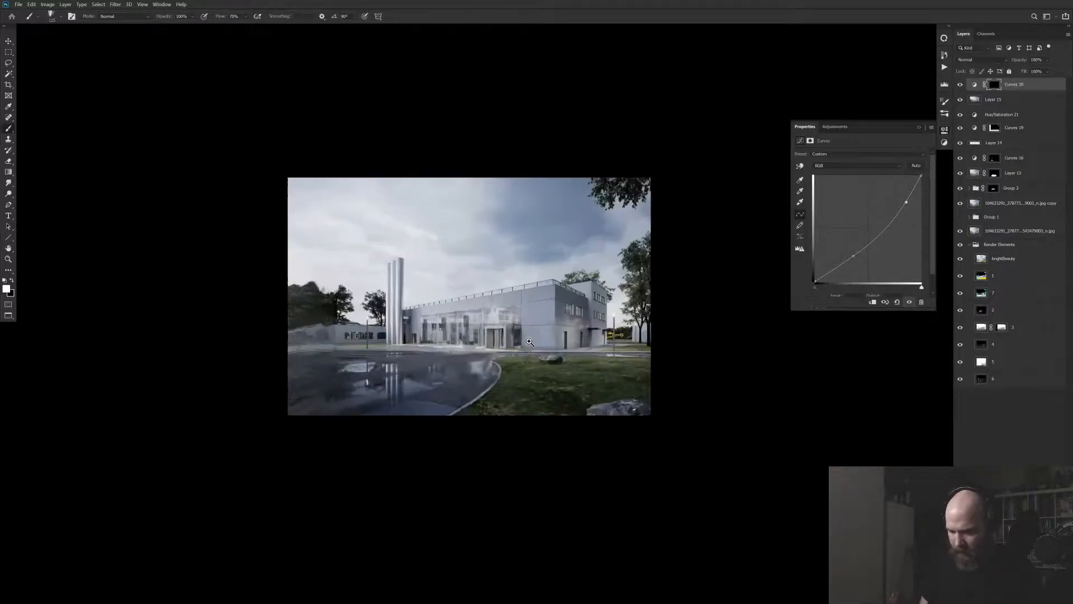
{"action": "left_click", "coordinate": [994, 84]}
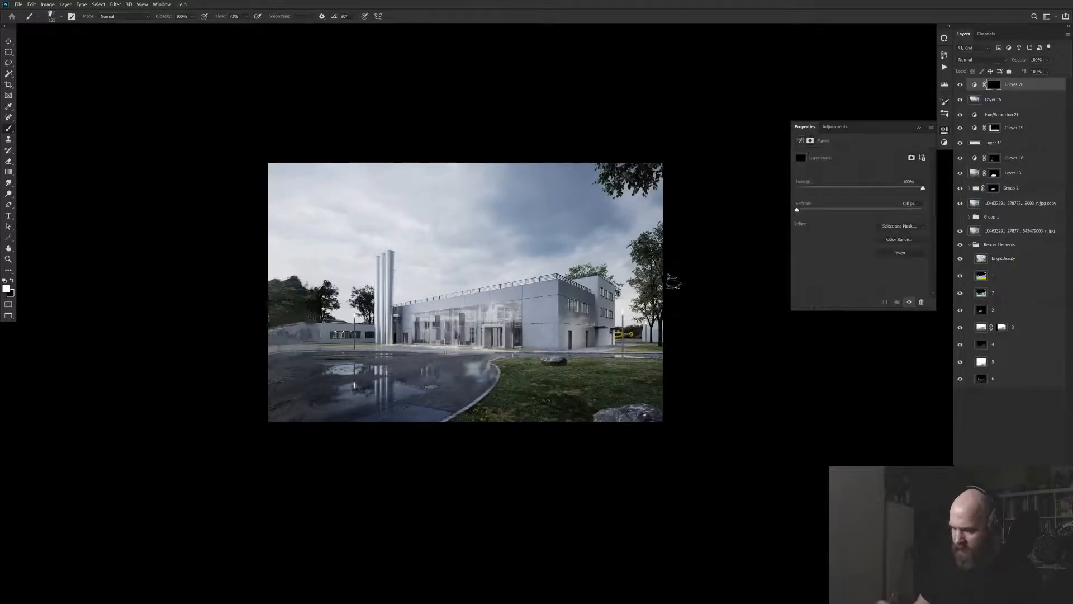
{"action": "double_click", "coordinate": [655, 376]}
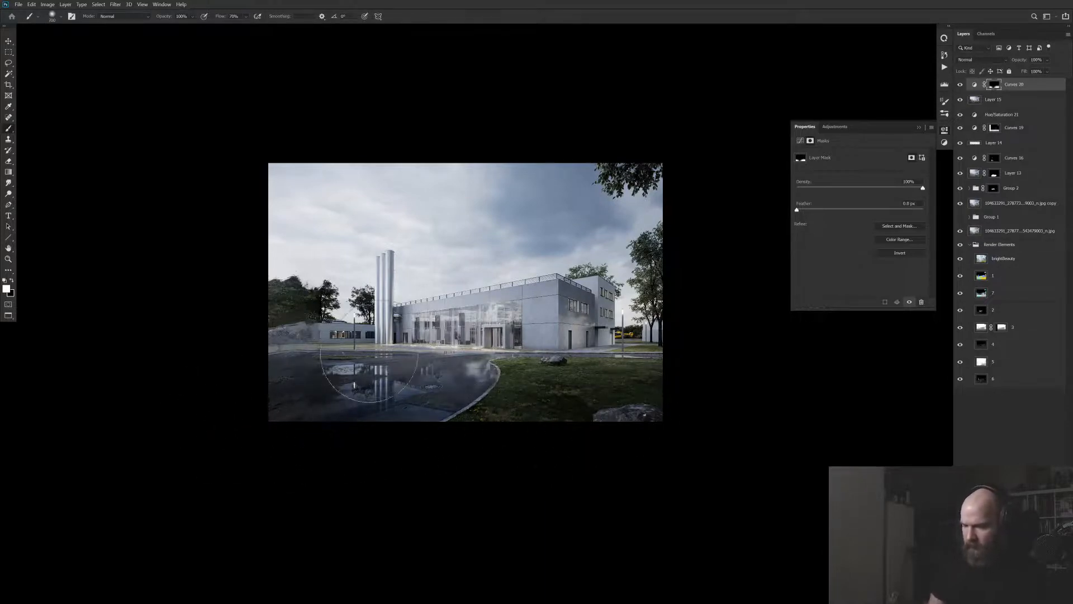
{"action": "key", "text": "bracketleft"}
{"action": "key", "text": "bracketleft"}
{"action": "left_click_drag", "start_coordinate": [677, 230], "coordinate": [587, 144]}
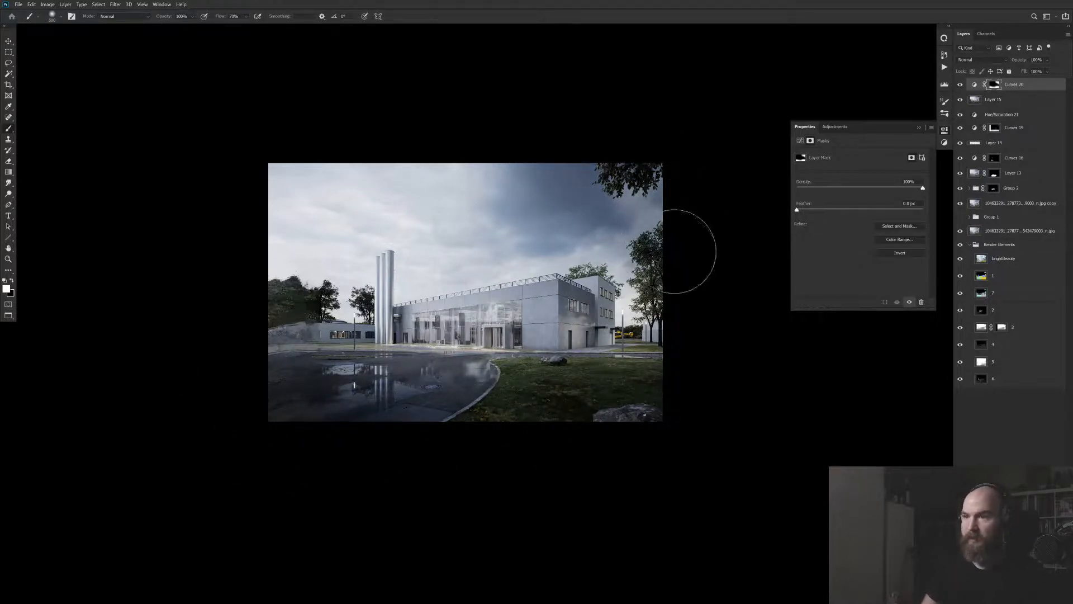
Extend the darkening mask across the cloudy sky and above the chimneys and roofline with broad white strokes from a larger soft brush
{"action": "key", "text": "bracketright"}
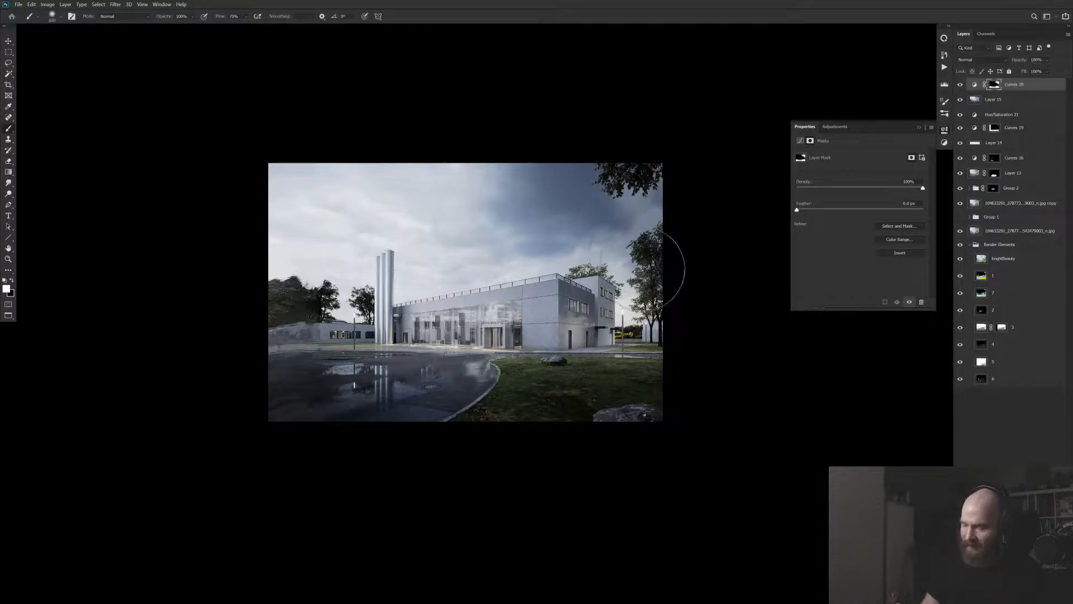
{"action": "mouse_move", "coordinate": [536, 226]}
{"action": "left_mouse_down"}
{"action": "mouse_move", "coordinate": [467, 213]}
{"action": "mouse_move", "coordinate": [517, 177]}
{"action": "left_mouse_up"}
{"action": "mouse_move", "coordinate": [354, 176]}
{"action": "left_mouse_down"}
{"action": "mouse_move", "coordinate": [375, 174]}
{"action": "mouse_move", "coordinate": [334, 185]}
{"action": "left_mouse_up"}
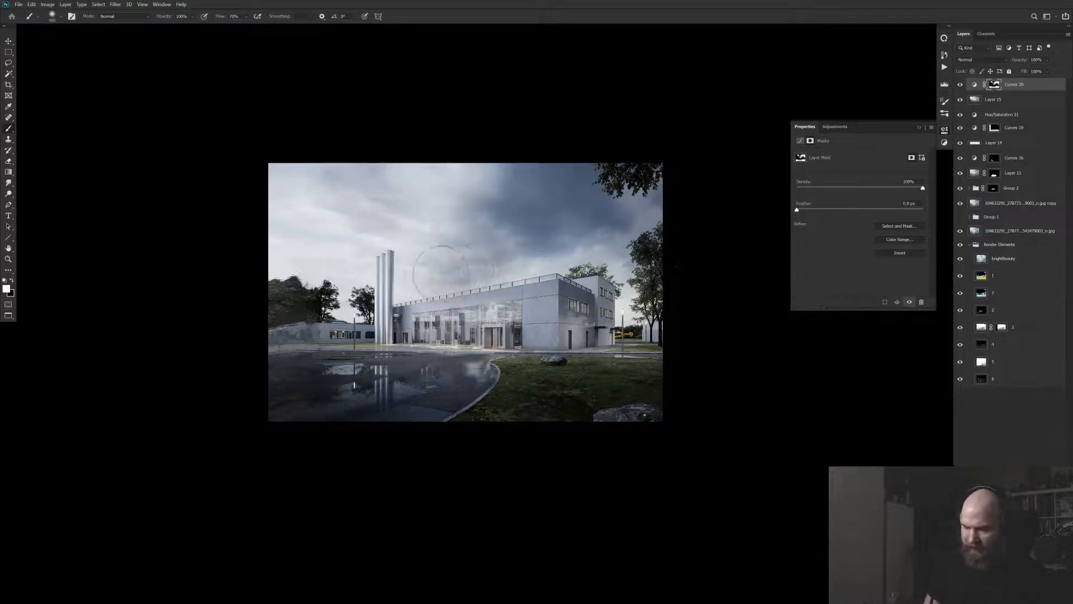
{"action": "left_click_drag", "start_coordinate": [422, 241], "coordinate": [399, 262]}
{"action": "left_click_drag", "start_coordinate": [520, 291], "coordinate": [615, 262]}
Paint black with a smaller brush on the darkening mask over the roofline and rock corner, and check the composition mirrored
{"action": "key", "text": "x"}
{"action": "key", "text": "bracketleft"}
{"action": "left_click_drag", "start_coordinate": [528, 285], "coordinate": [607, 285]}
{"action": "left_click_drag", "start_coordinate": [668, 348], "coordinate": [587, 428]}
{"action": "key", "text": "x"}
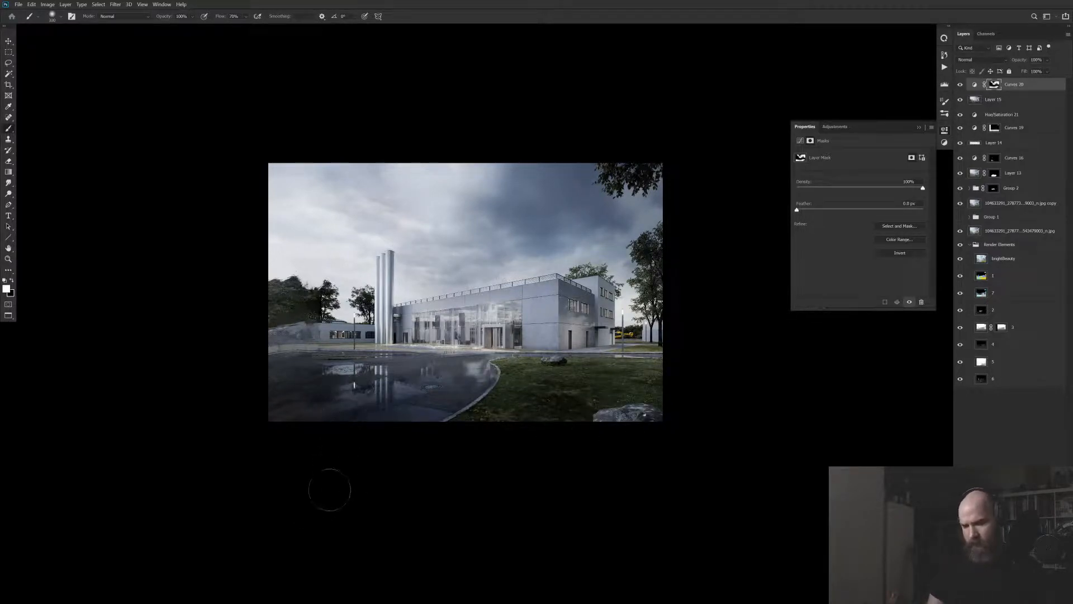
{"action": "key", "text": "ctrl+shift+h"}
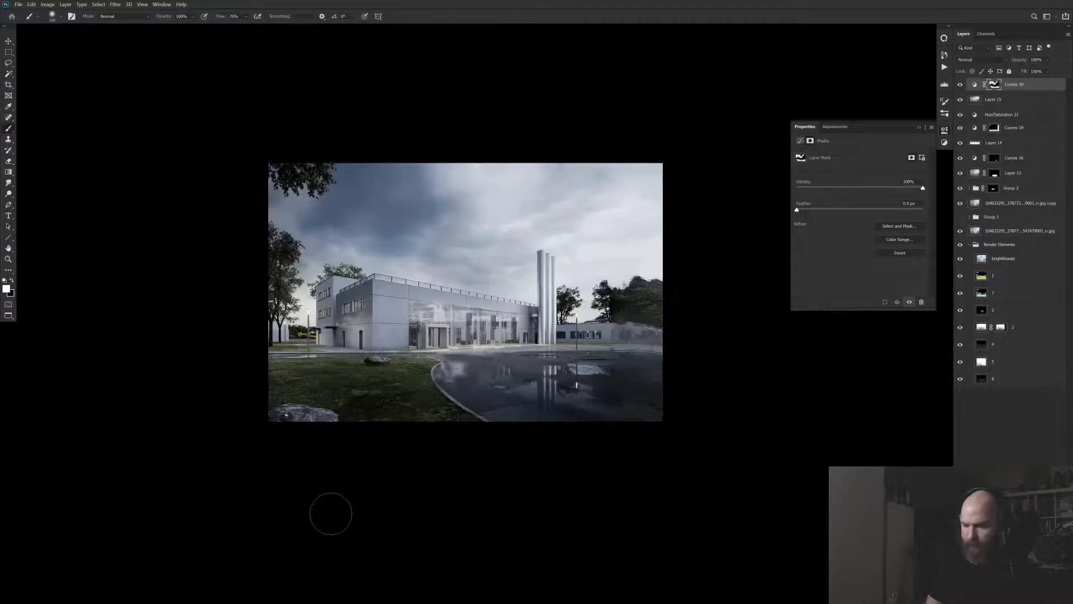
{"action": "key", "text": "ctrl+shift+h"}
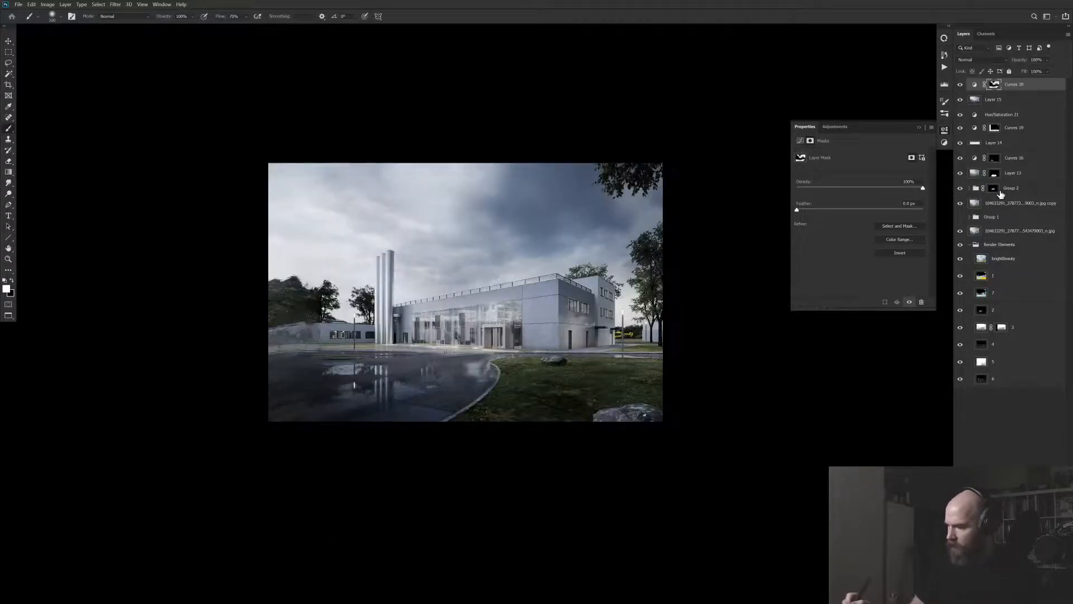
Add a Curves layer masked by Group 2's window selection and shape it into a contrast curve with darker midtones and slightly lifted blacks
{"action": "left_click", "coordinate": [995, 189], "text": "ctrl"}
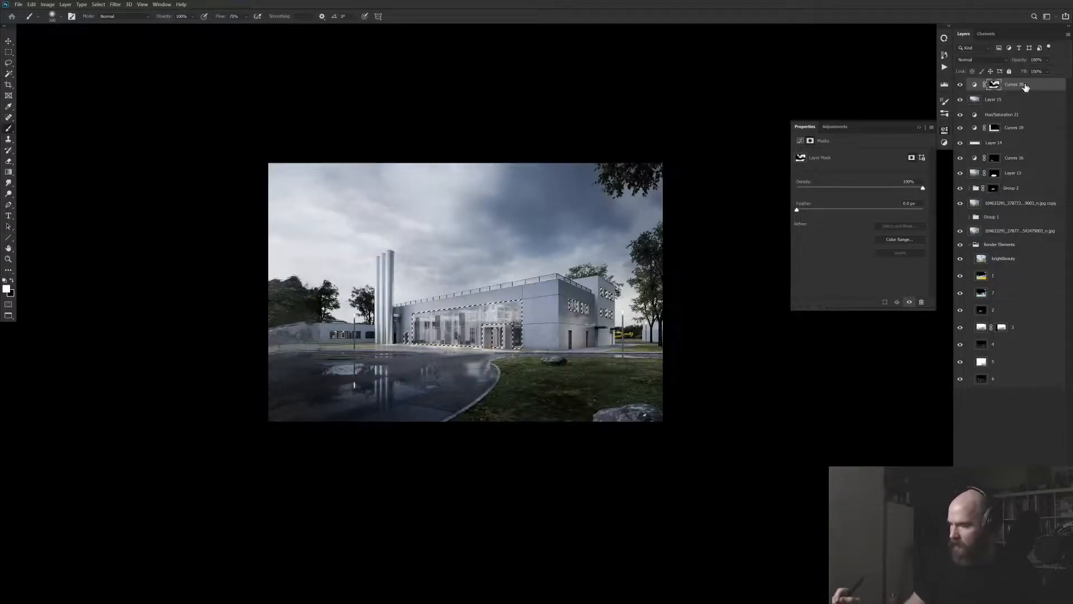
{"action": "key", "text": "ctrl+m"}
{"action": "key", "text": "Return"}
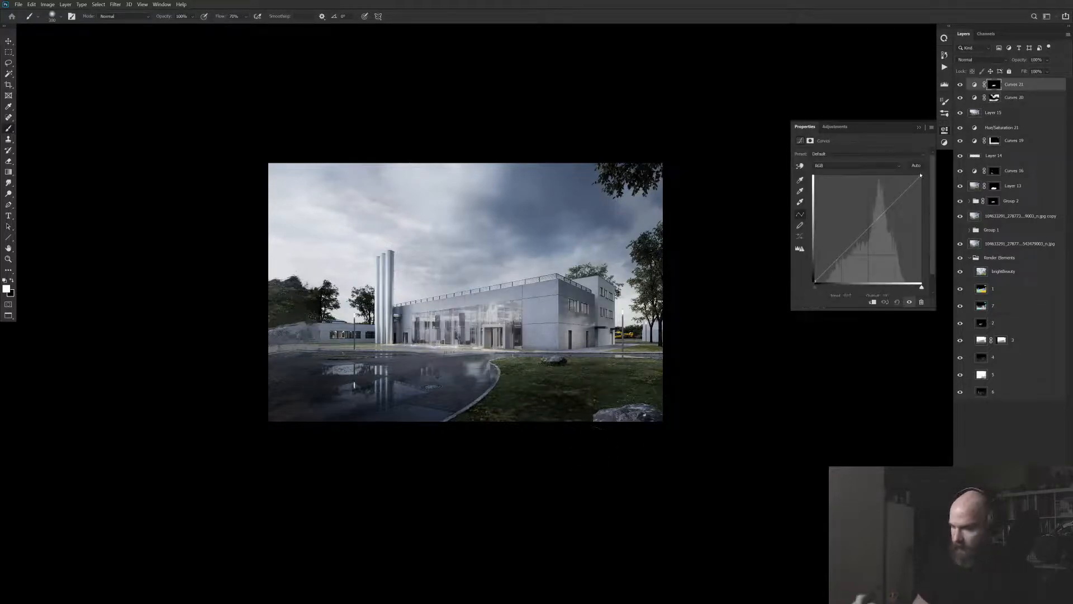
{"action": "left_click_drag", "start_coordinate": [870, 227], "coordinate": [870, 241]}
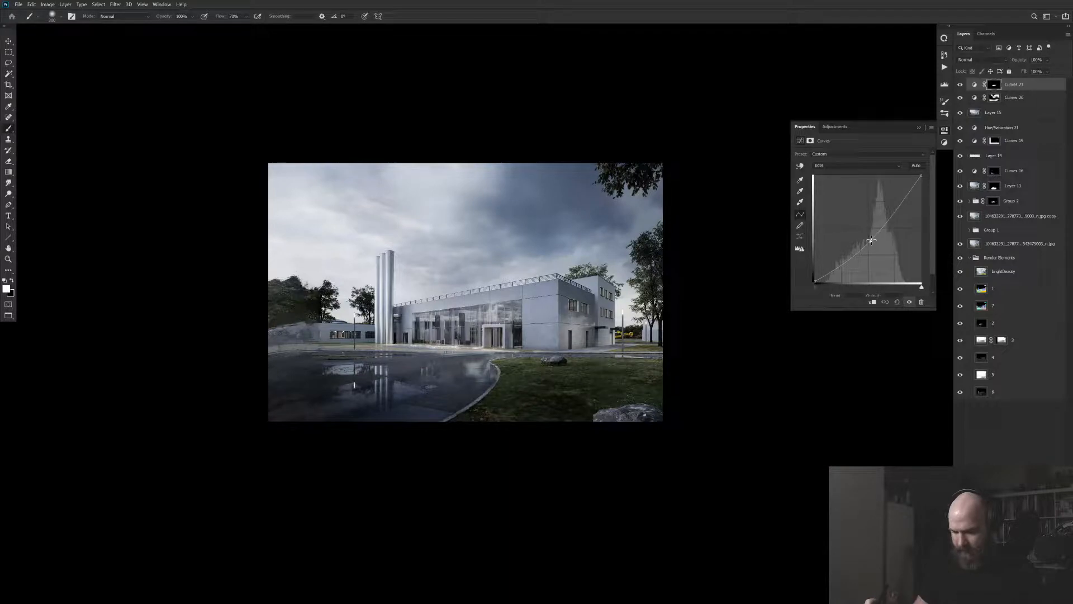
{"action": "left_click_drag", "start_coordinate": [921, 175], "coordinate": [919, 175]}
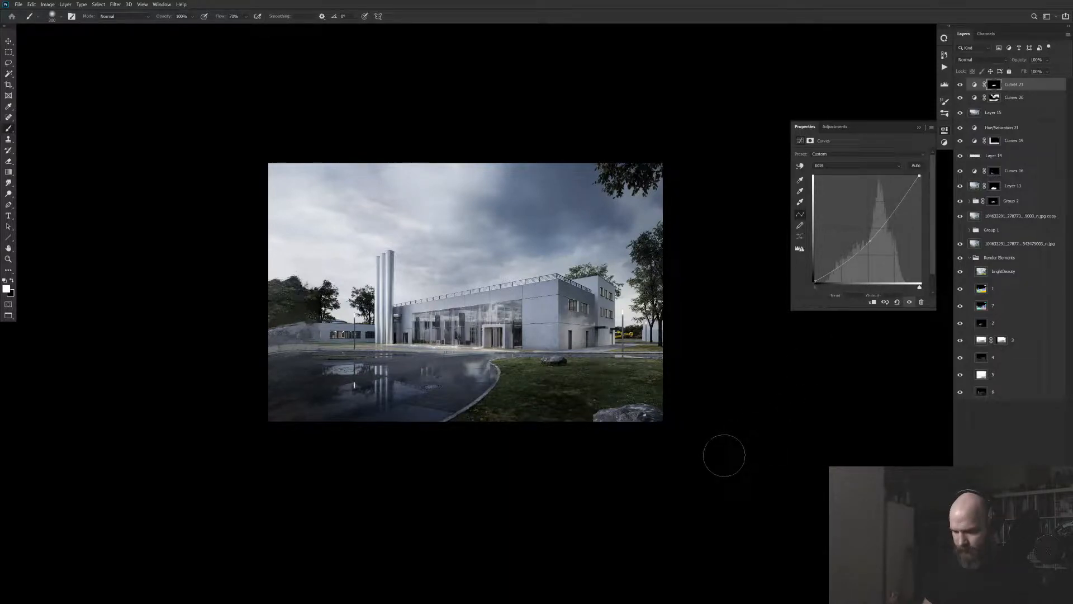
{"action": "left_click_drag", "start_coordinate": [902, 198], "coordinate": [903, 194]}
{"action": "left_click_drag", "start_coordinate": [869, 244], "coordinate": [862, 254]}
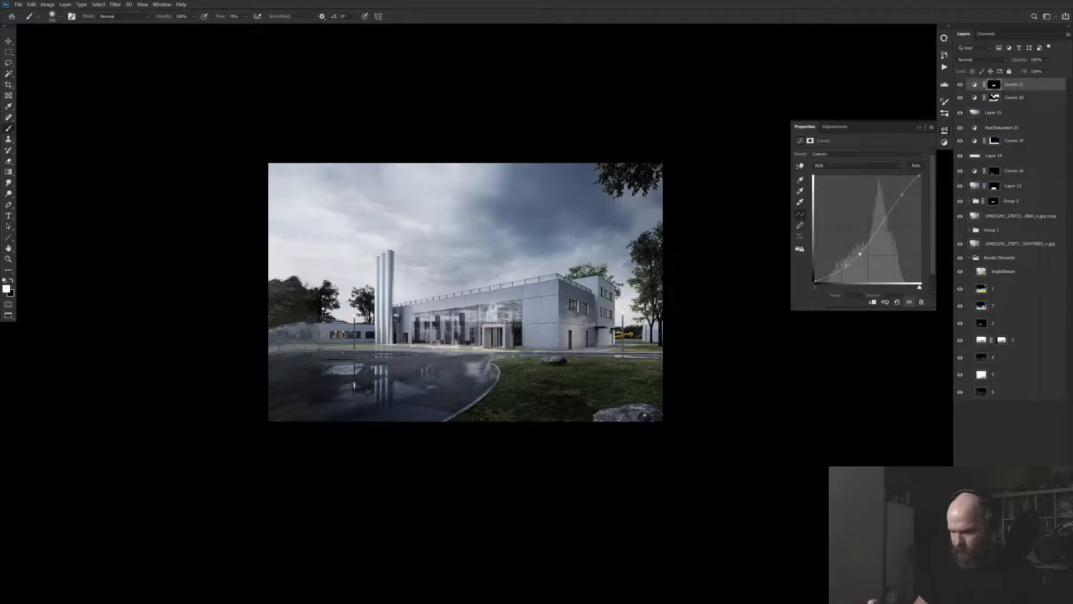
{"action": "left_click_drag", "start_coordinate": [815, 281], "coordinate": [815, 276]}
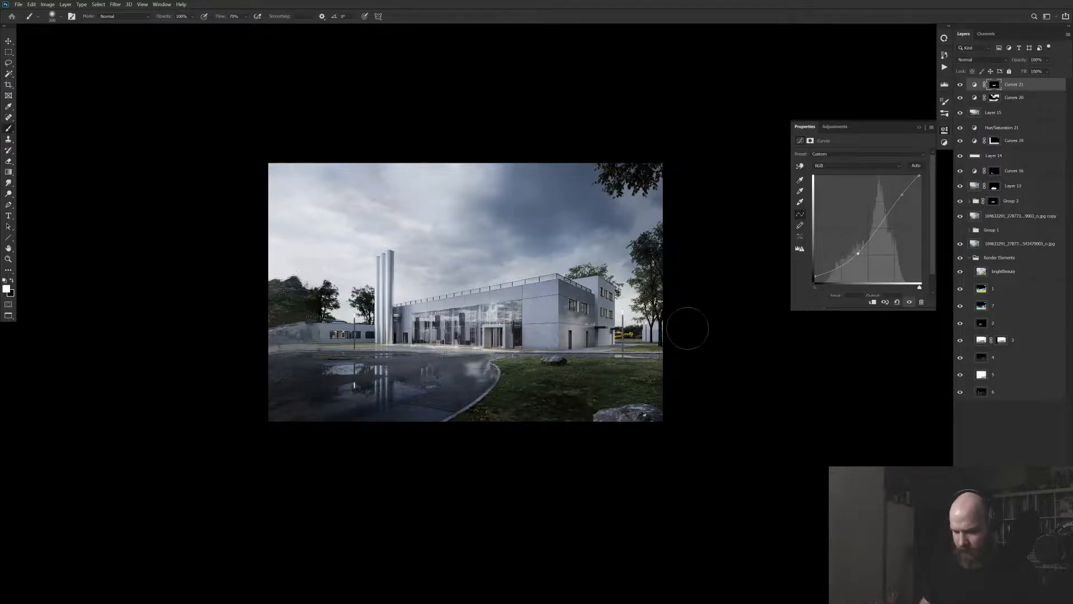
Create a new layer above the curves and choose a textured brush preset, reduced in size for detail painting on the facade
{"action": "left_click", "coordinate": [584, 317], "text": "ctrl"}
{"action": "key", "text": "ctrl+shift+alt+n"}
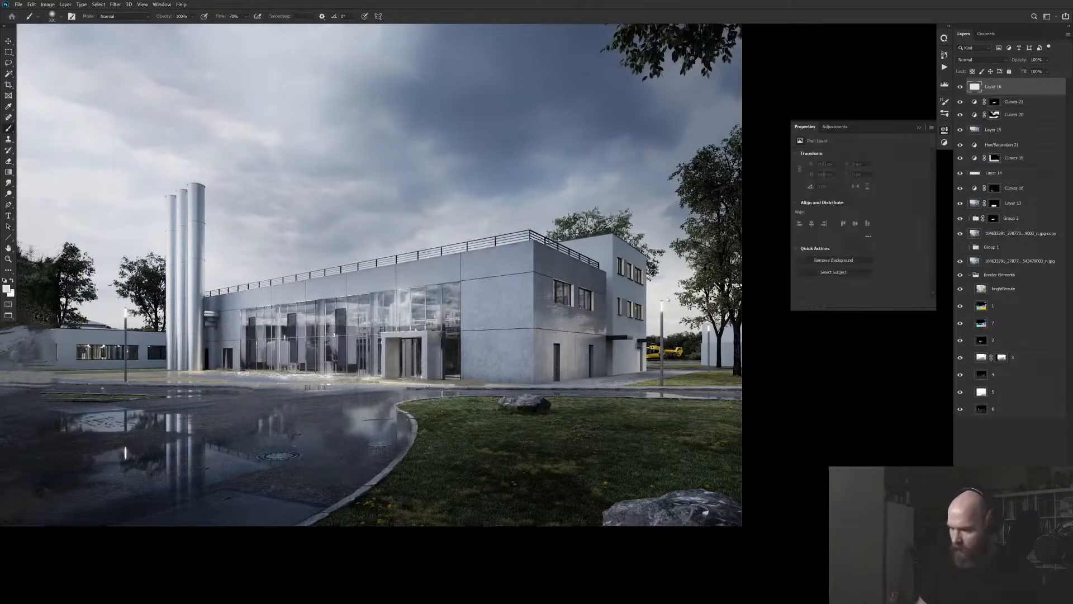
{"action": "right_click", "coordinate": [612, 288]}
{"action": "key", "text": "Escape"}
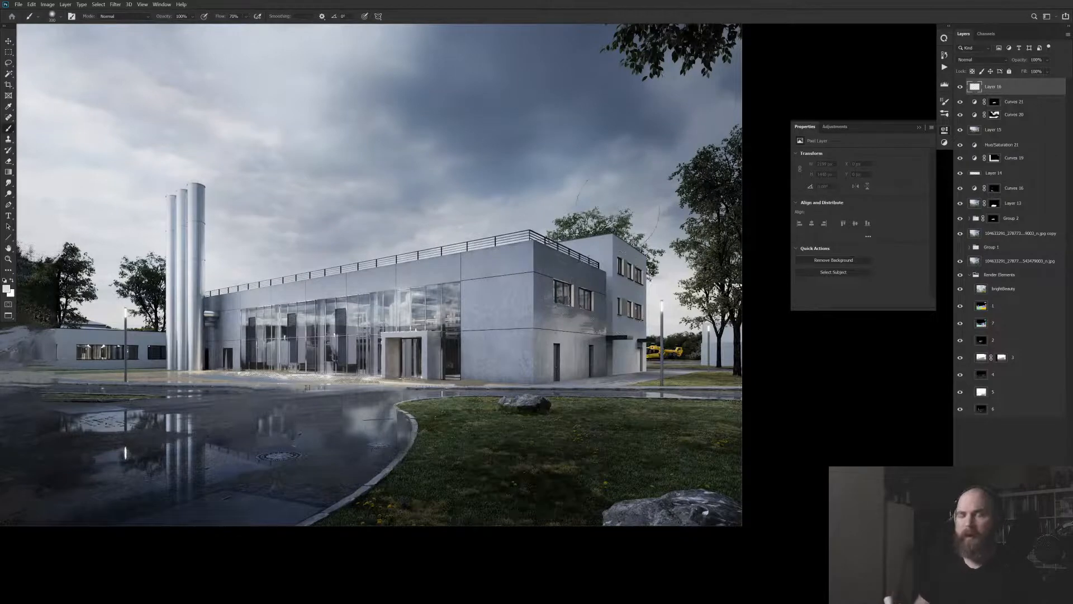
{"action": "right_click", "coordinate": [616, 211]}
{"action": "left_click", "coordinate": [757, 313]}
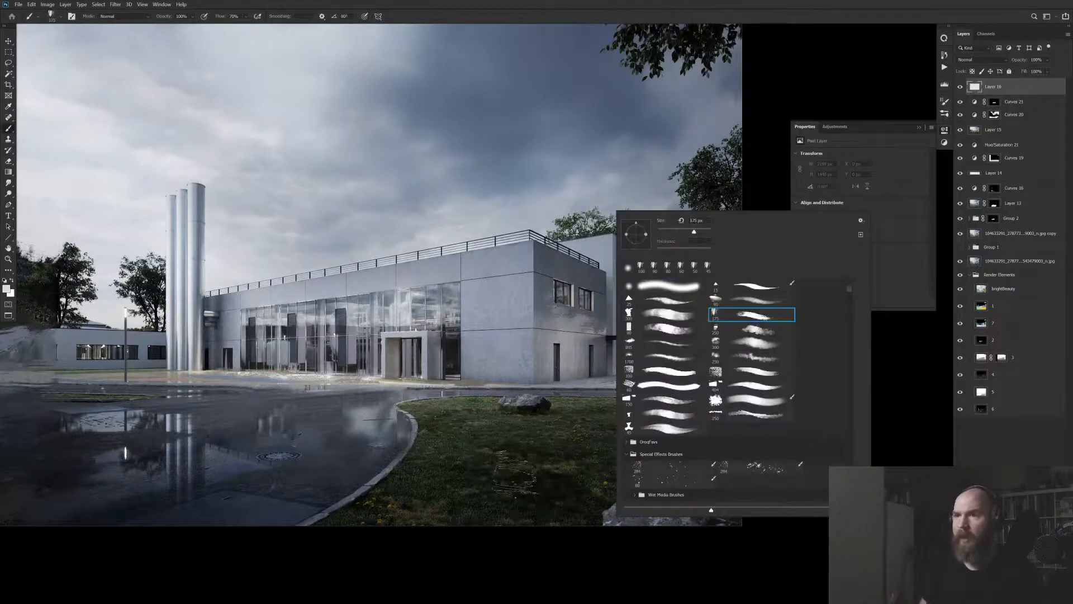
{"action": "key", "text": "bracketleft"}
{"action": "key", "text": "bracketleft"}
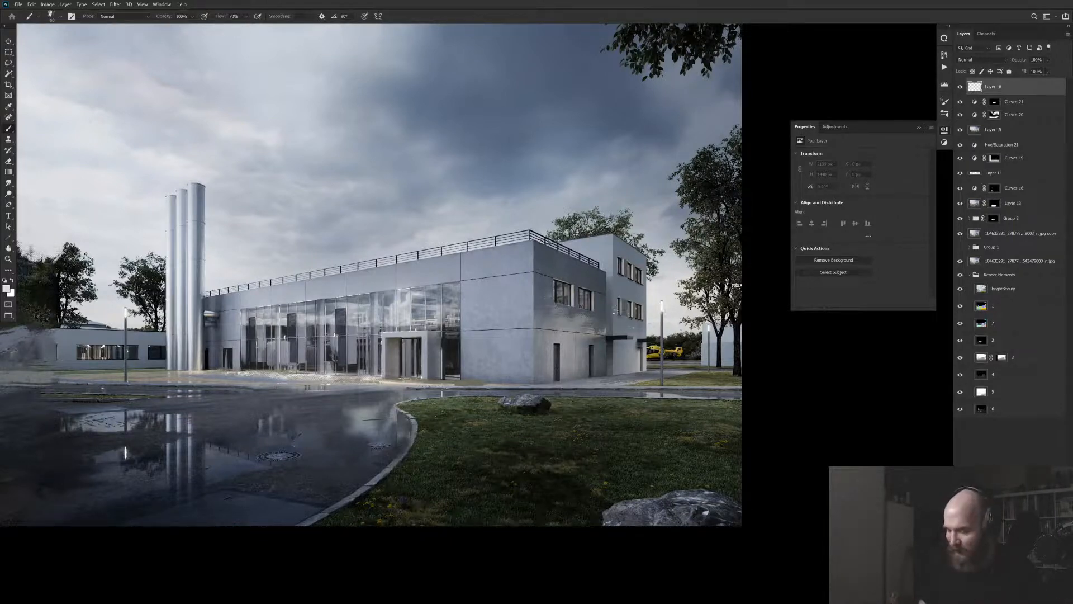
Paint small grey textured strokes around the windows of the building's side facade on the new layer
{"action": "left_click", "coordinate": [595, 306], "text": "ctrl"}
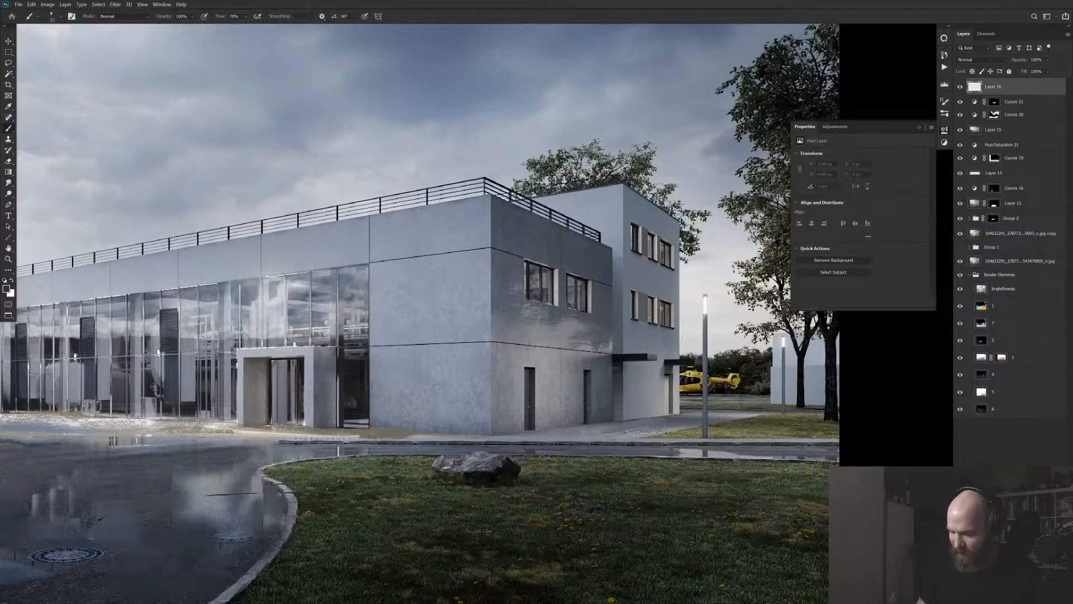
{"action": "mouse_move", "coordinate": [589, 280]}
{"action": "left_mouse_down"}
{"action": "mouse_move", "coordinate": [589, 305]}
{"action": "mouse_move", "coordinate": [579, 279]}
{"action": "mouse_move", "coordinate": [589, 283]}
{"action": "left_mouse_up"}
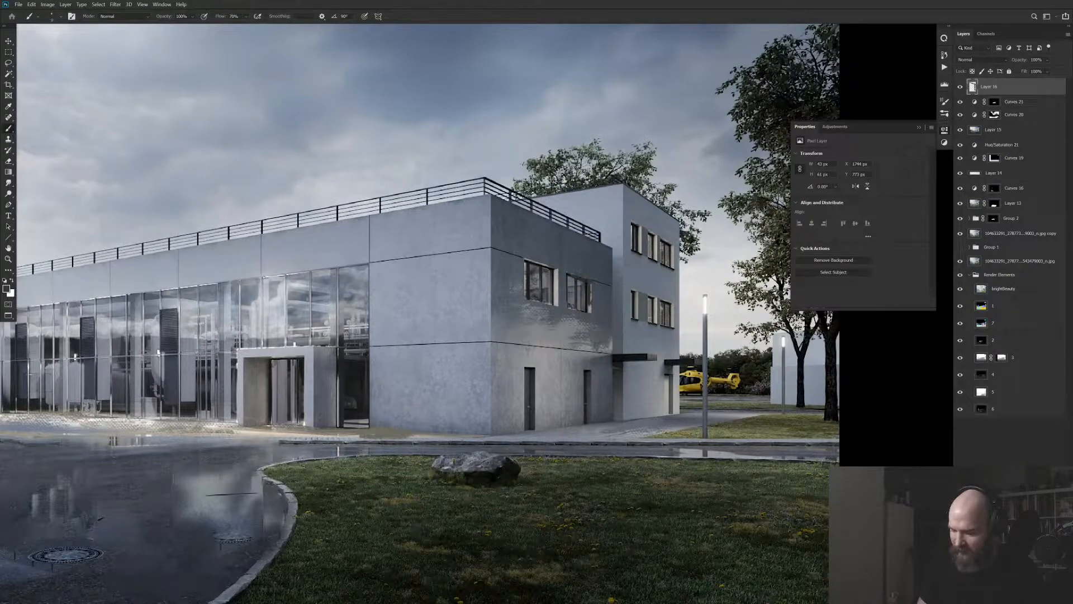
{"action": "left_click_drag", "start_coordinate": [556, 269], "coordinate": [557, 304]}
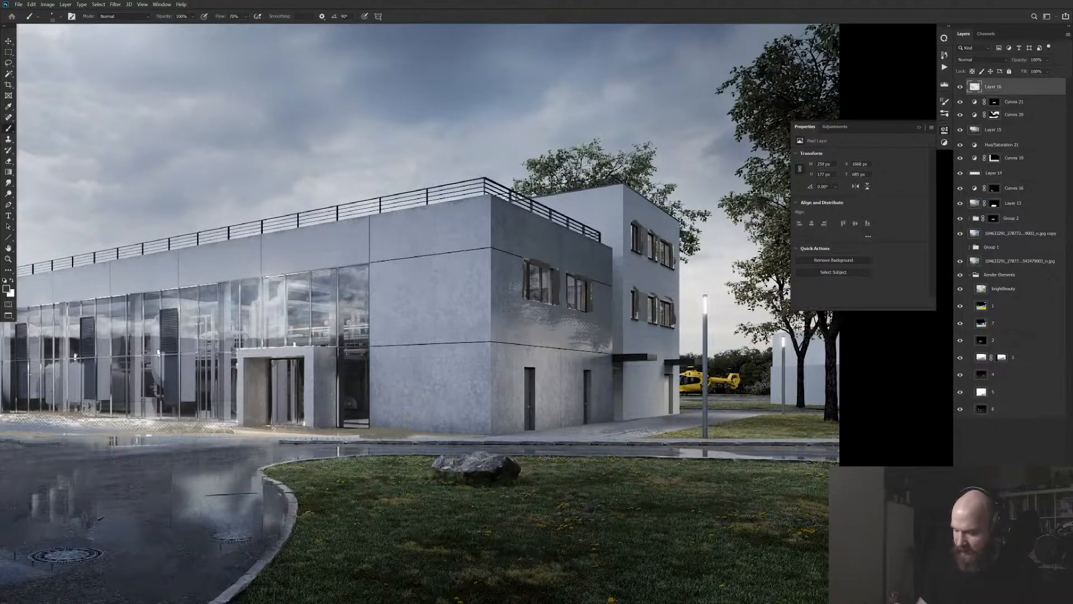
{"action": "scroll", "coordinate": [703, 352], "scroll_direction": "down", "scroll_amount": 2}
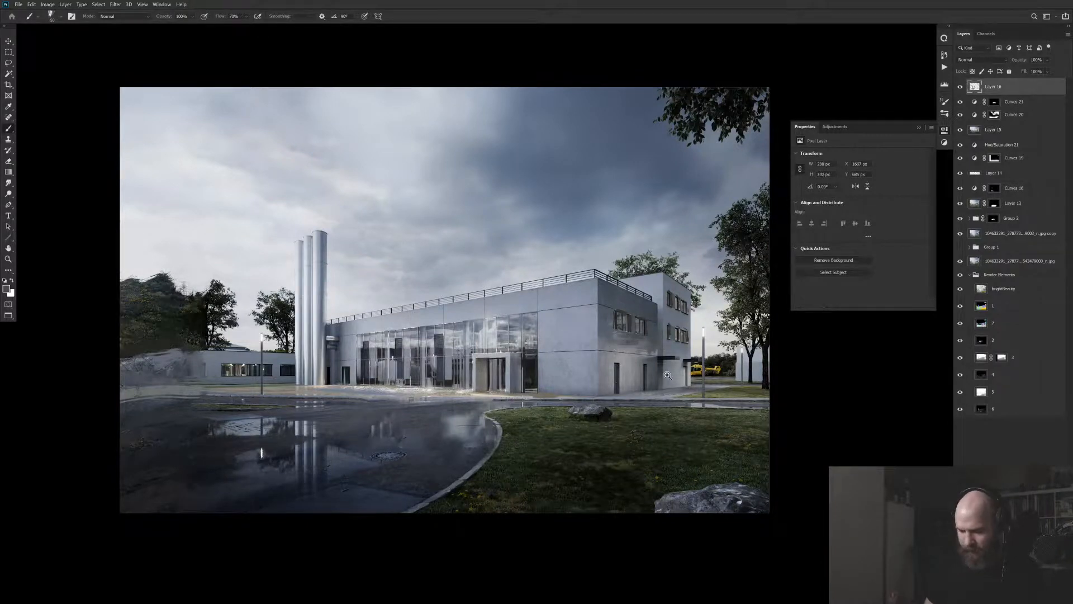
{"action": "scroll", "coordinate": [670, 374], "scroll_direction": "down", "scroll_amount": 2}
{"action": "left_click_drag", "start_coordinate": [643, 385], "coordinate": [604, 390]}
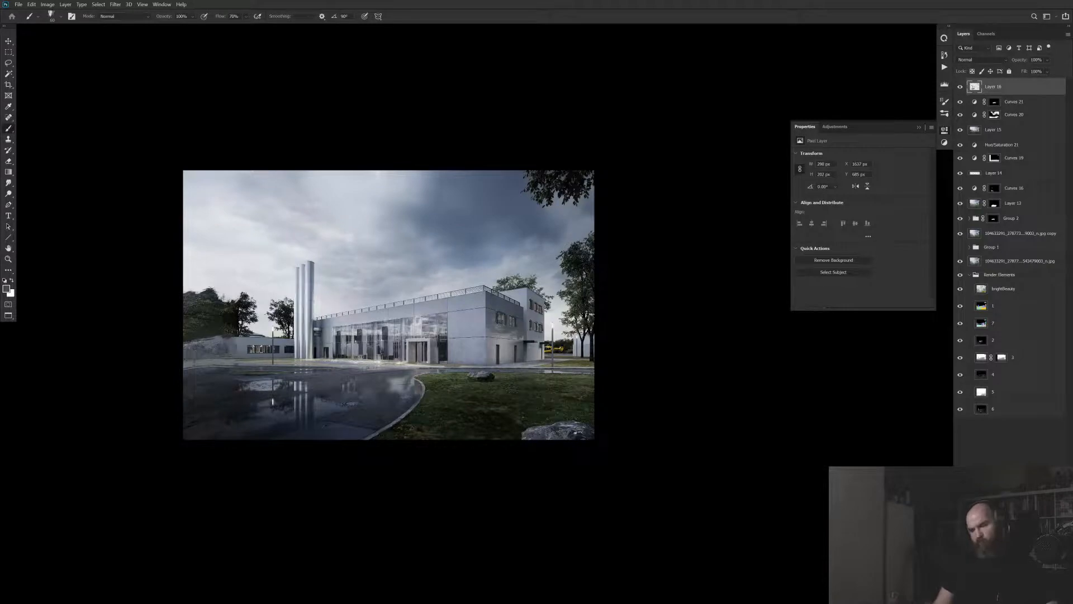
Paste a merged copy of the whole image as the top layer and set its blend mode to Screen
{"action": "key", "text": "ctrl+a"}
{"action": "key", "text": "Delete"}
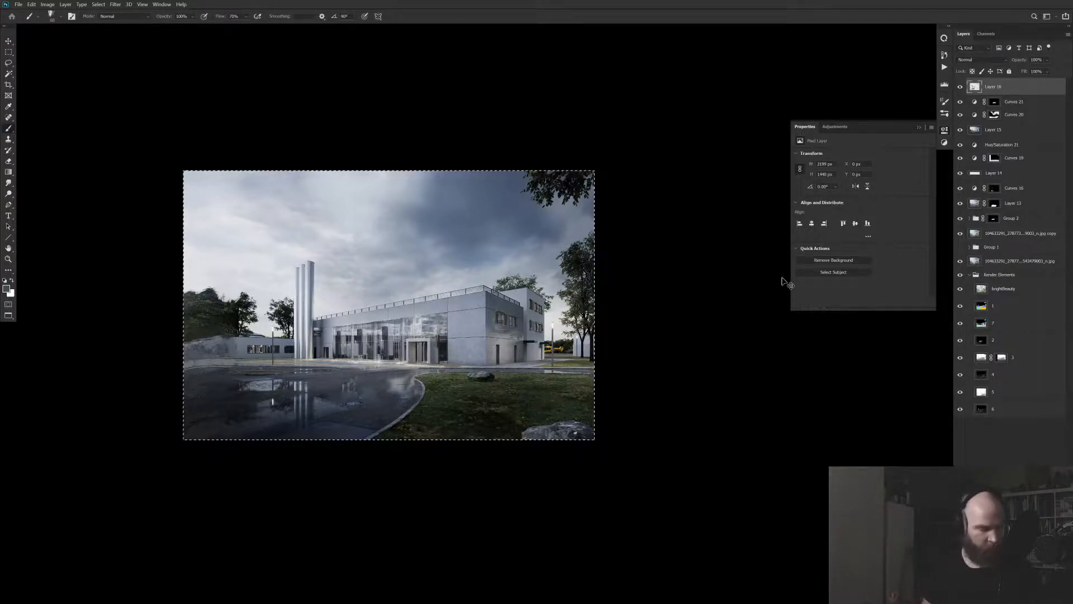
{"action": "key", "text": "ctrl+shift+c"}
{"action": "key", "text": "ctrl+v"}
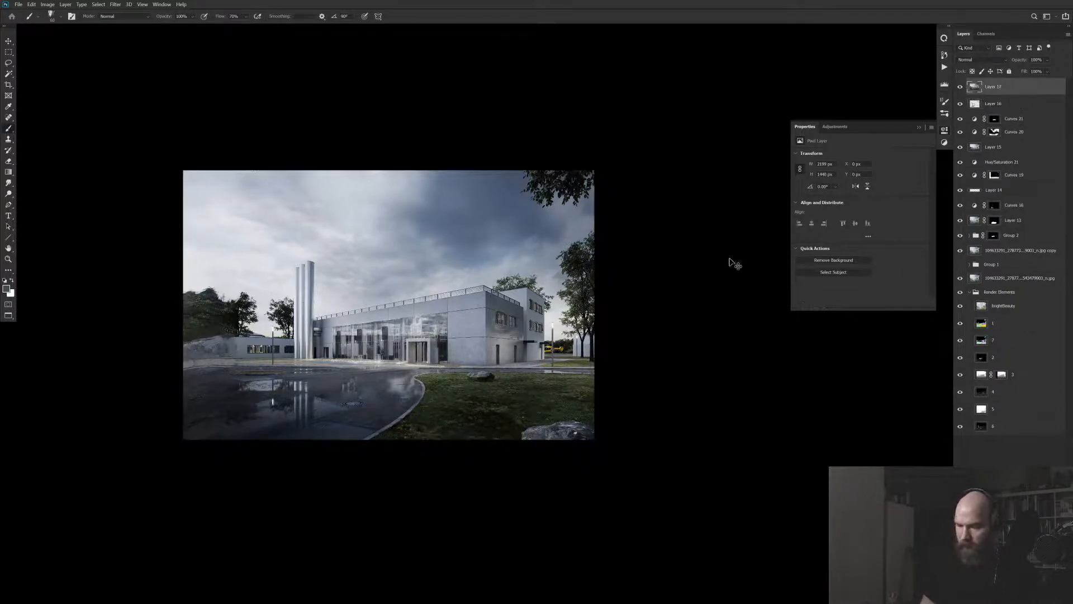
{"action": "left_click", "coordinate": [997, 60]}
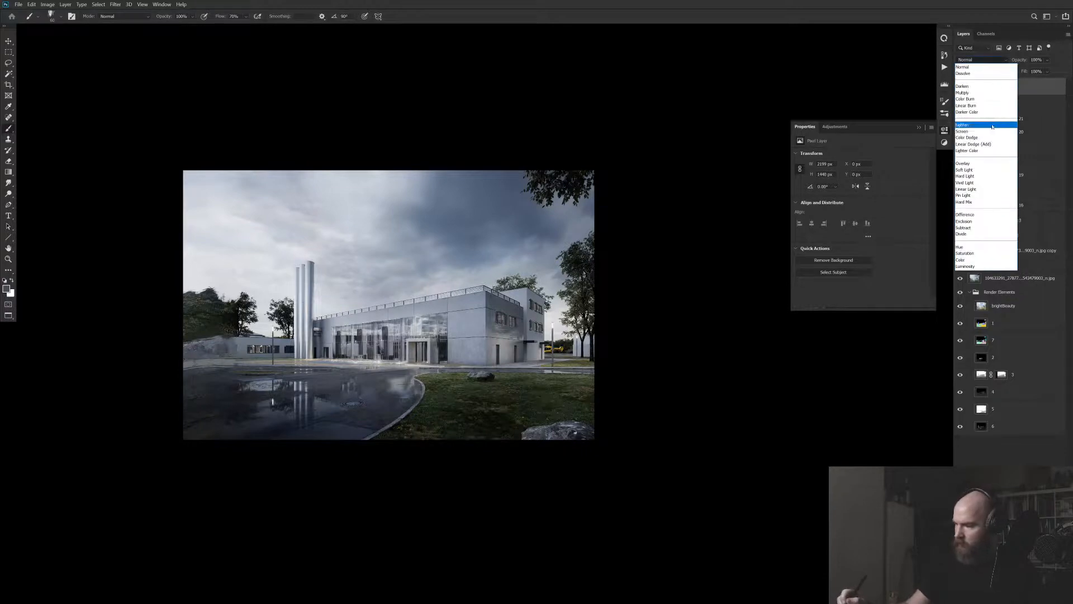
{"action": "left_click", "coordinate": [984, 125]}
Apply Gaussian Blur to the merged copy and clip a Hue/Saturation layer to it with saturation +13
{"action": "key", "text": "ctrl+alt+f"}
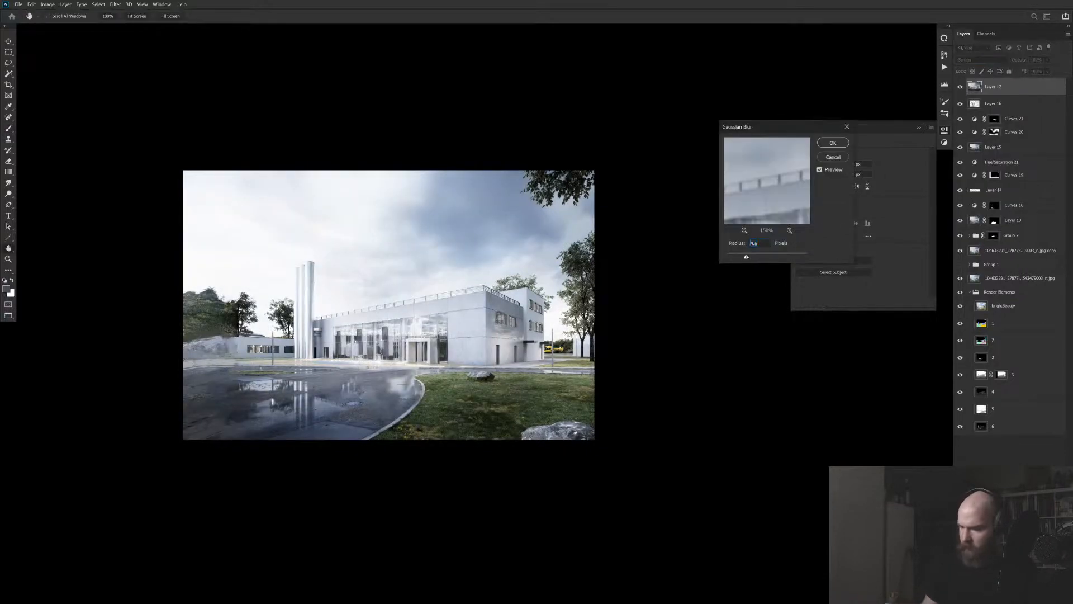
{"action": "key", "text": "Return"}
{"action": "key", "text": "ctrl+alt+u"}
{"action": "key", "text": "Return"}
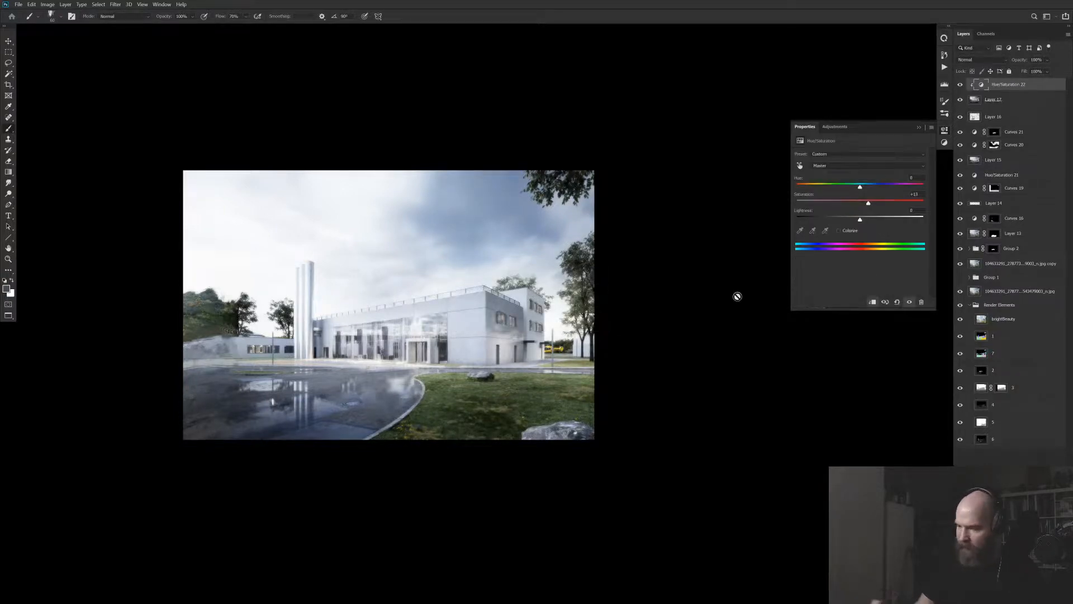
Clip a second Hue/Saturation layer to the blurred copy, colorized in a warm yellow hue with saturation 17
{"action": "key", "text": "ctrl+alt+u"}
{"action": "key", "text": "Return"}
{"action": "left_click", "coordinate": [839, 231]}
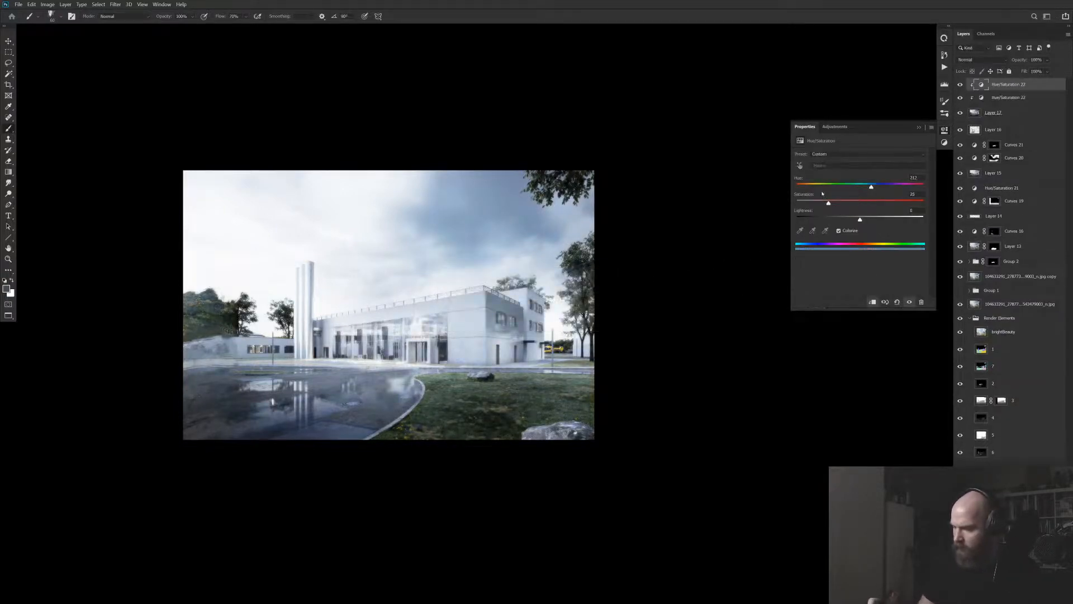
{"action": "left_click_drag", "start_coordinate": [798, 186], "coordinate": [810, 187]}
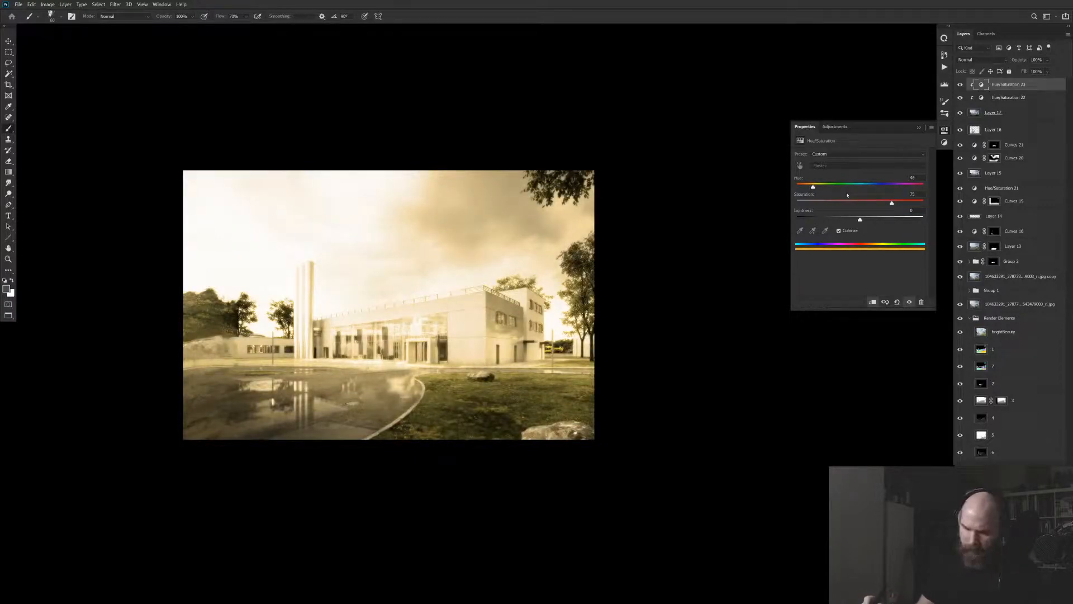
{"action": "left_click_drag", "start_coordinate": [815, 187], "coordinate": [816, 187]}
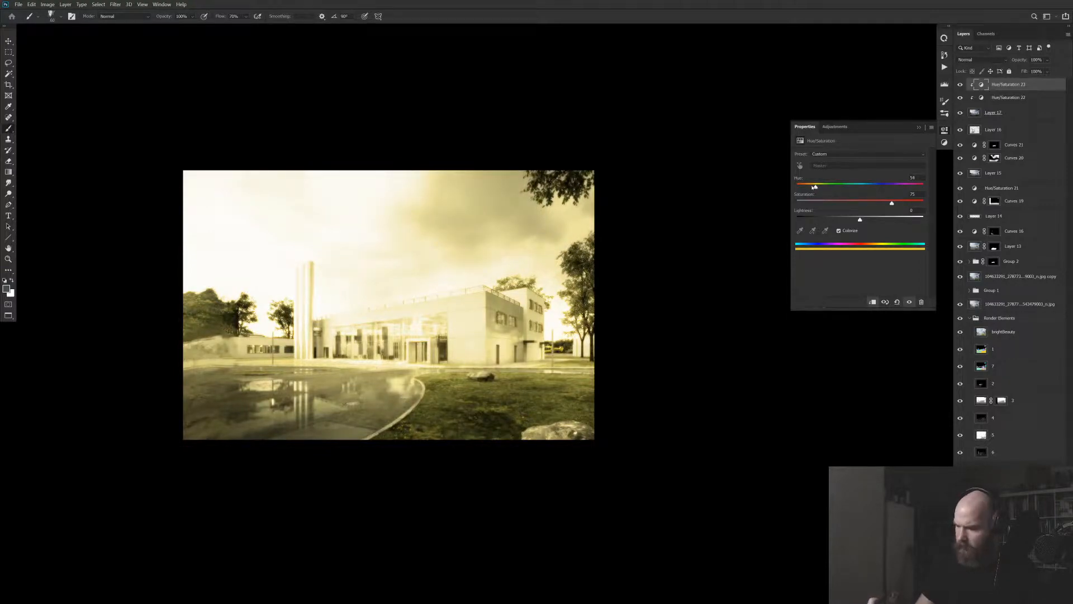
{"action": "left_click_drag", "start_coordinate": [884, 203], "coordinate": [809, 205]}
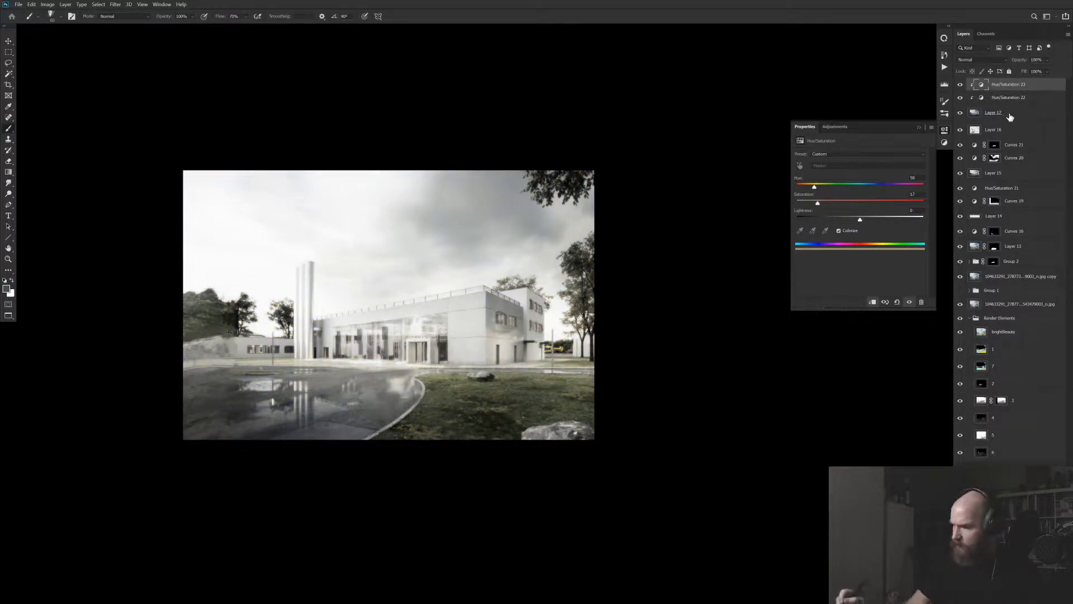
Add a black mask to the blurred Screen layer and raise the mask's output black level with Levels for a faint overall glow
{"action": "key", "text": "alt+bracketleft"}
{"action": "key", "text": "alt+bracketleft"}
{"action": "key", "text": "ctrl+alt+m"}
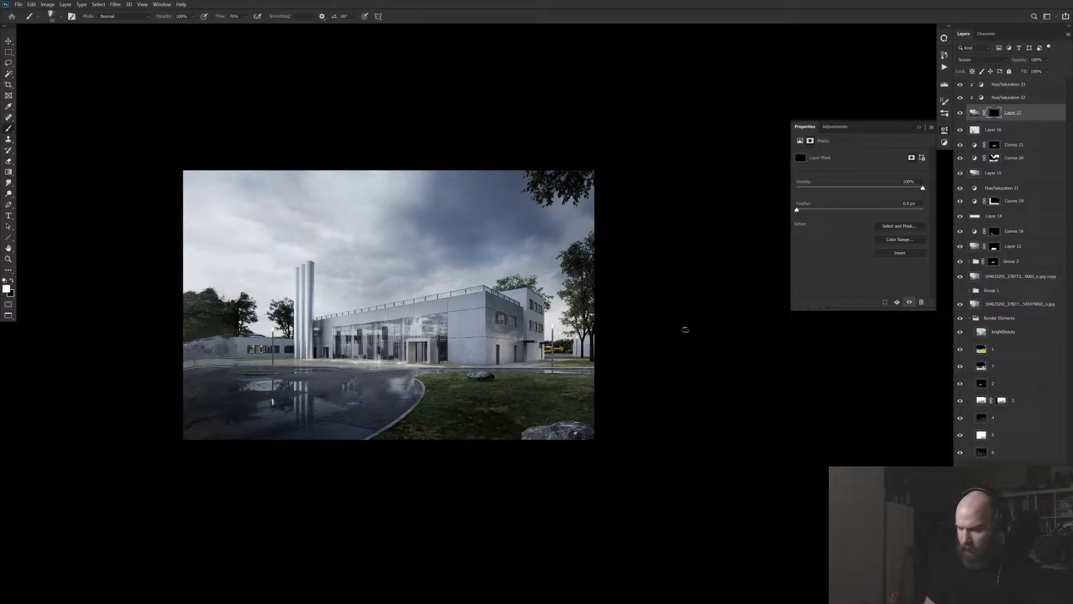
{"action": "key", "text": "ctrl+l"}
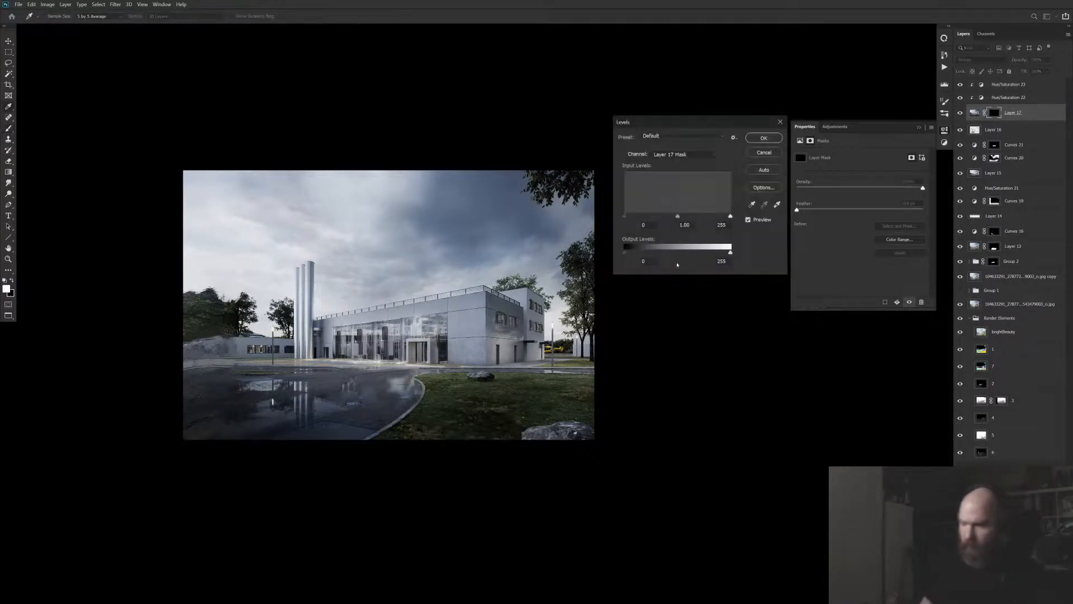
{"action": "left_click_drag", "start_coordinate": [635, 254], "coordinate": [646, 254]}
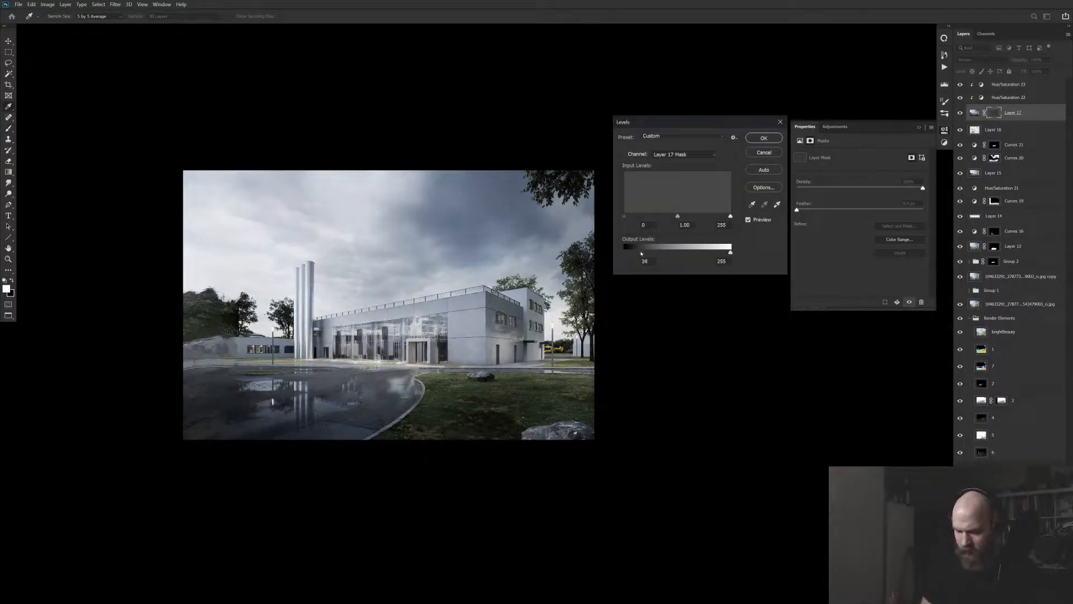
{"action": "left_click", "coordinate": [764, 138]}
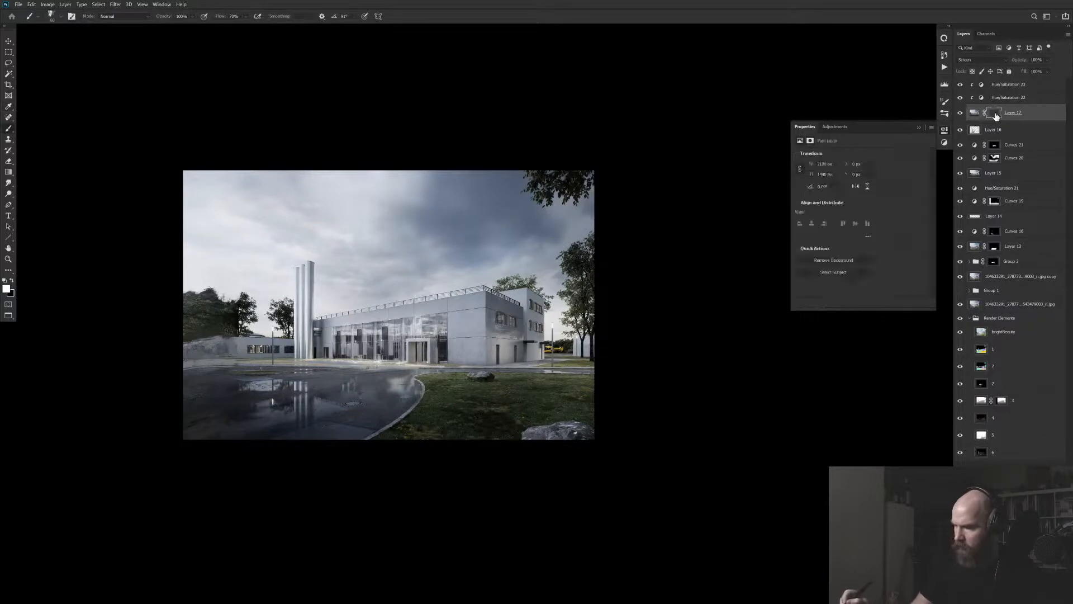
Paint white with a large soft brush on the glow layer's mask around the left-edge trees, low building and chimneys
{"action": "right_click", "coordinate": [397, 286]}
{"action": "double_click", "coordinate": [456, 369]}
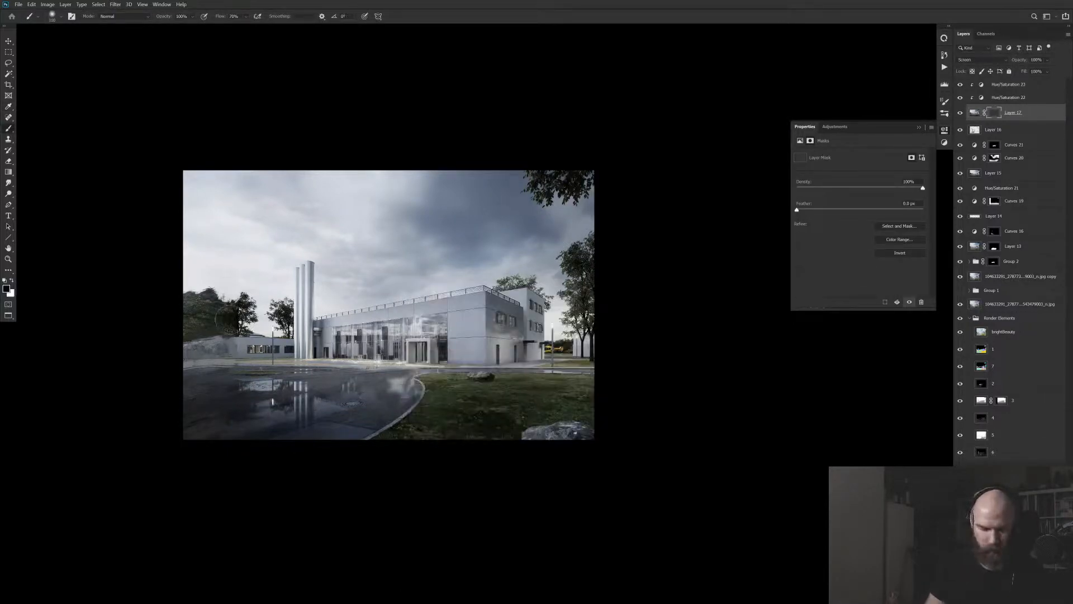
{"action": "key", "text": "x"}
{"action": "key", "text": "bracketright"}
{"action": "key", "text": "bracketright"}
{"action": "key", "text": "bracketright"}
{"action": "key", "text": "bracketright"}
{"action": "key", "text": "bracketright"}
{"action": "key", "text": "bracketright"}
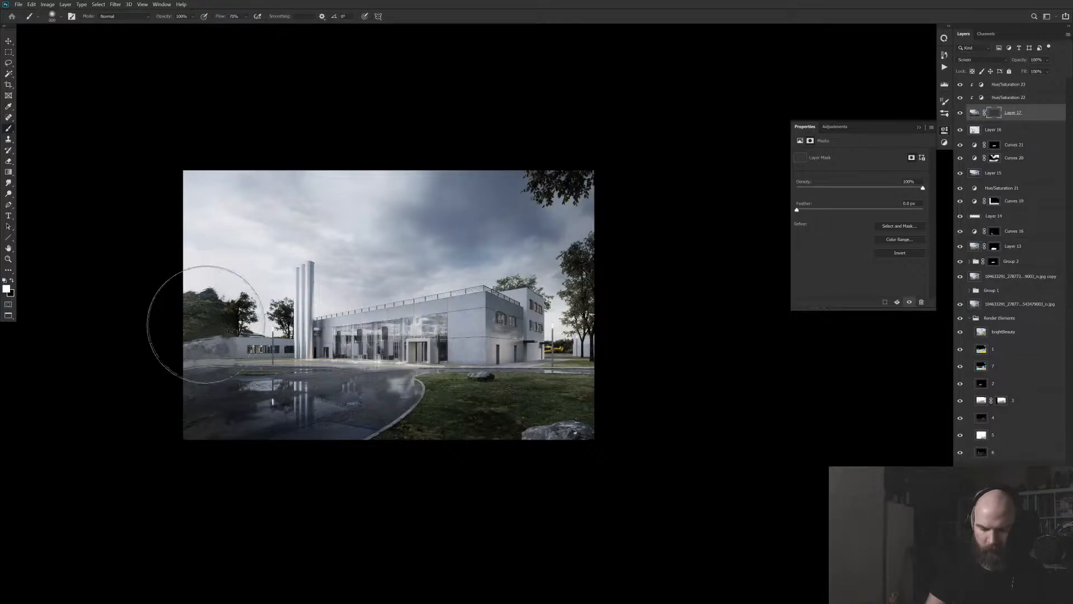
{"action": "left_click_drag", "start_coordinate": [192, 319], "coordinate": [283, 339]}
{"action": "key", "text": "bracketleft"}
{"action": "key", "text": "bracketleft"}
{"action": "key", "text": "bracketleft"}
{"action": "left_click_drag", "start_coordinate": [287, 252], "coordinate": [287, 276]}
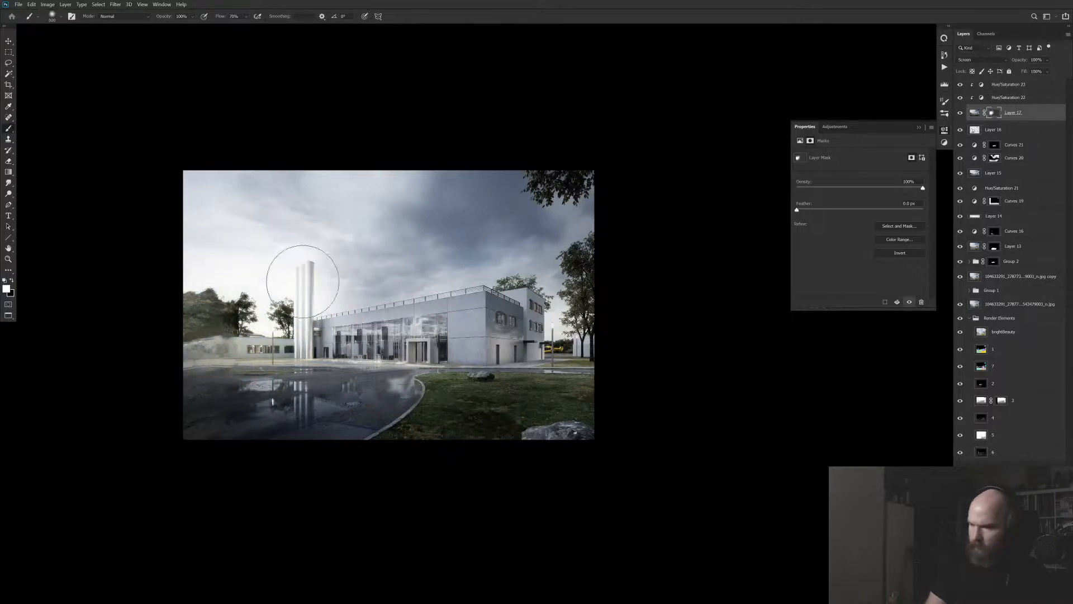
Hide the glow layer and, on the paint layer below it, brush light sky gaps and darker touches into the left-edge tree mass
{"action": "left_click", "coordinate": [961, 113]}
{"action": "left_click", "coordinate": [1001, 129]}
{"action": "key", "text": "bracketleft"}
{"action": "right_click", "coordinate": [278, 292]}
{"action": "left_click", "coordinate": [420, 366]}
{"action": "left_click", "coordinate": [259, 455]}
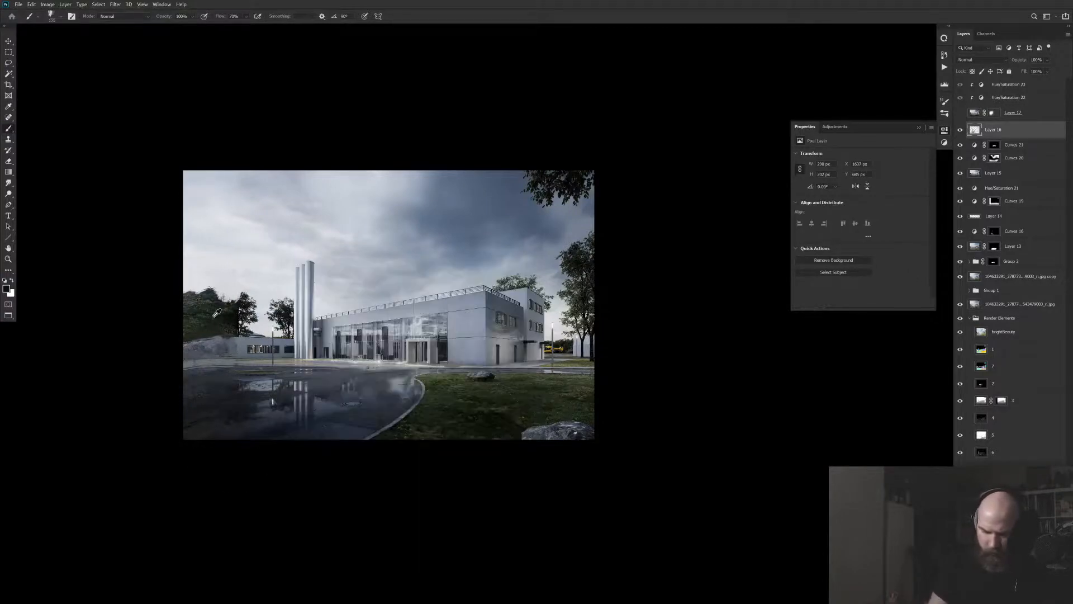
{"action": "key", "text": "x"}
{"action": "mouse_move", "coordinate": [229, 319]}
{"action": "left_mouse_down"}
{"action": "mouse_move", "coordinate": [207, 291]}
{"action": "mouse_move", "coordinate": [188, 310]}
{"action": "mouse_move", "coordinate": [176, 290]}
{"action": "left_mouse_up"}
{"action": "left_click_drag", "start_coordinate": [291, 311], "coordinate": [288, 326]}
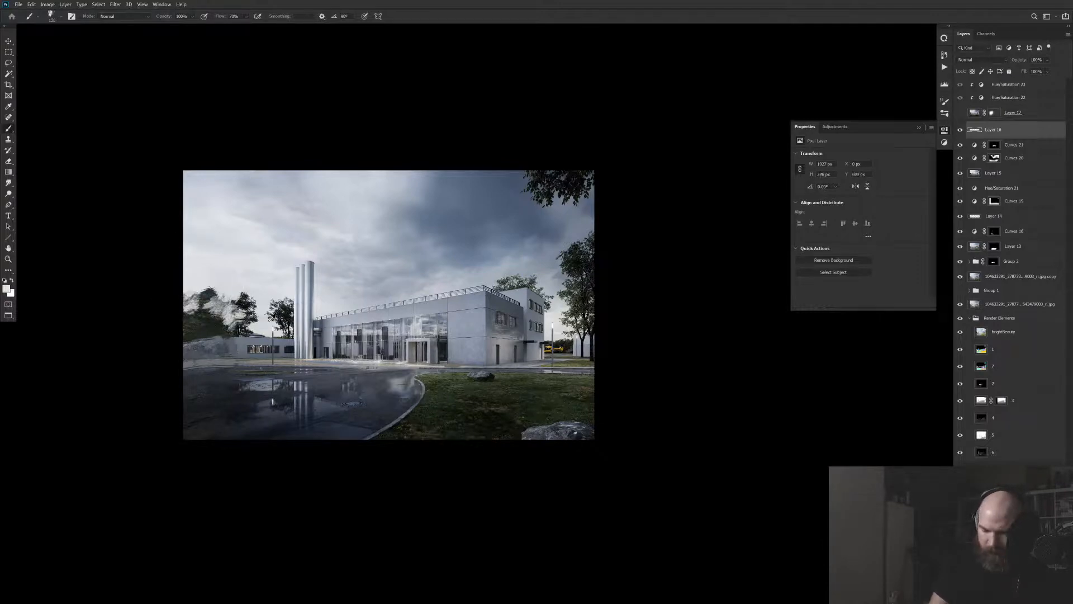
{"action": "key", "text": "bracketleft"}
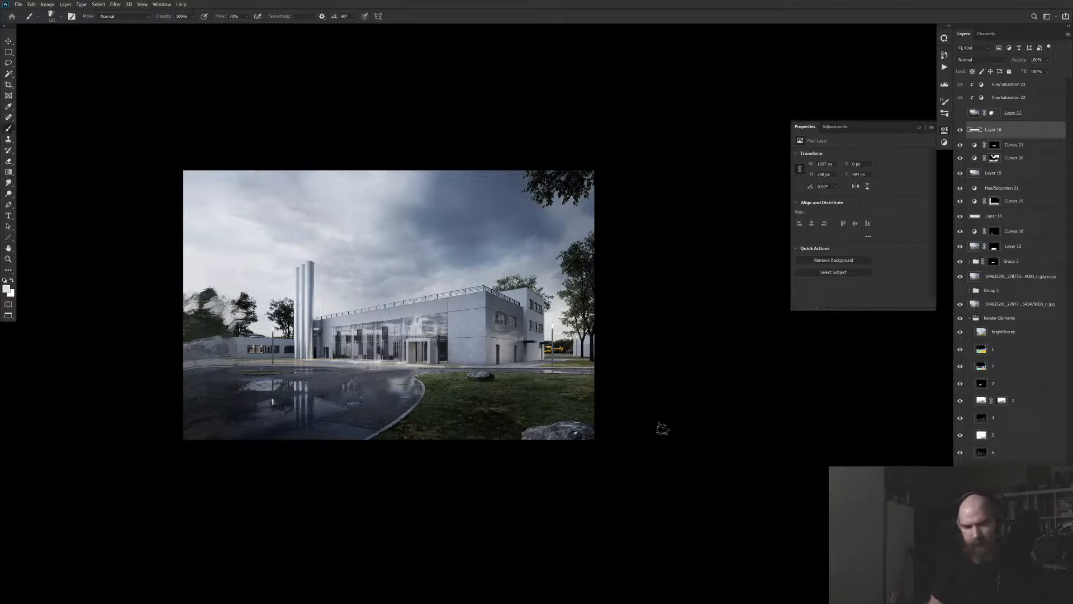
{"action": "key", "text": "x"}
{"action": "left_click_drag", "start_coordinate": [240, 331], "coordinate": [203, 344]}
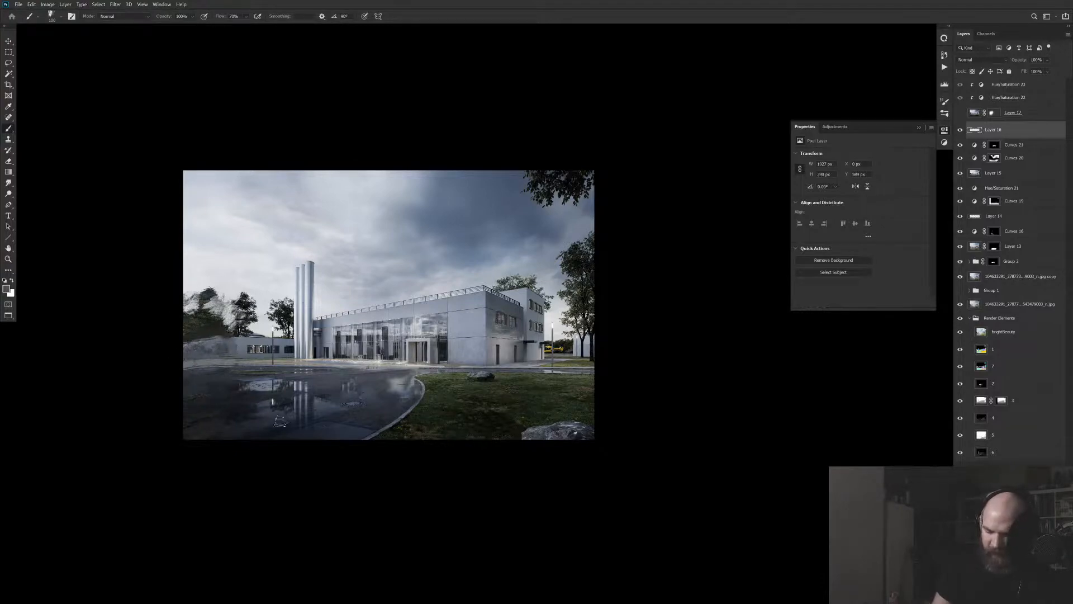
Show the glow layer again and paint its mask white with a soft brush across the left sky, building and wet forecourt
{"action": "left_click", "coordinate": [961, 112]}
{"action": "left_click", "coordinate": [1006, 112]}
{"action": "left_click", "coordinate": [993, 112]}
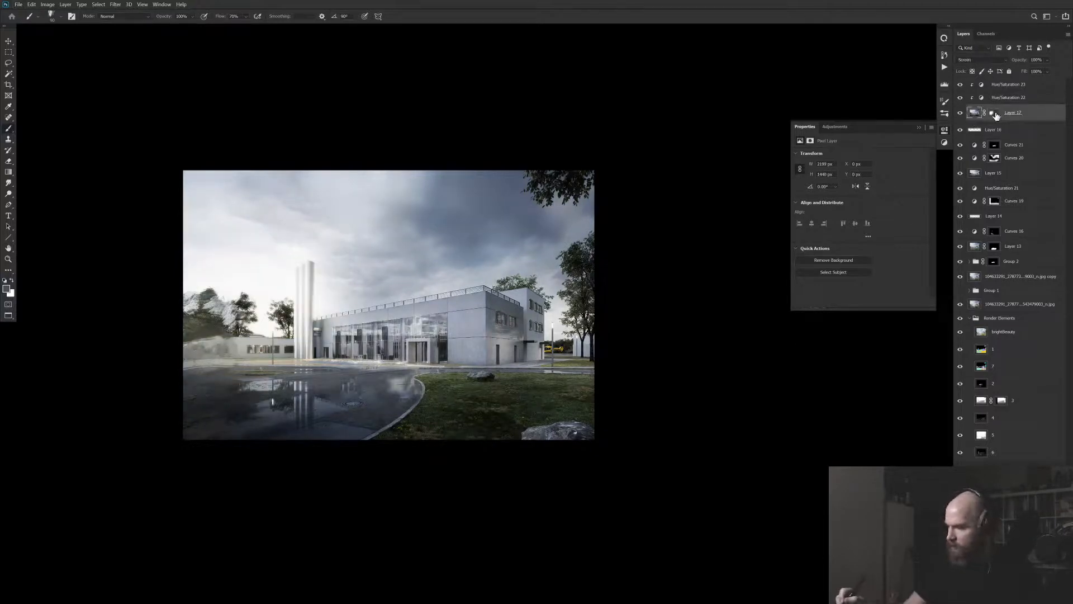
{"action": "key", "text": "x"}
{"action": "right_click", "coordinate": [380, 272]}
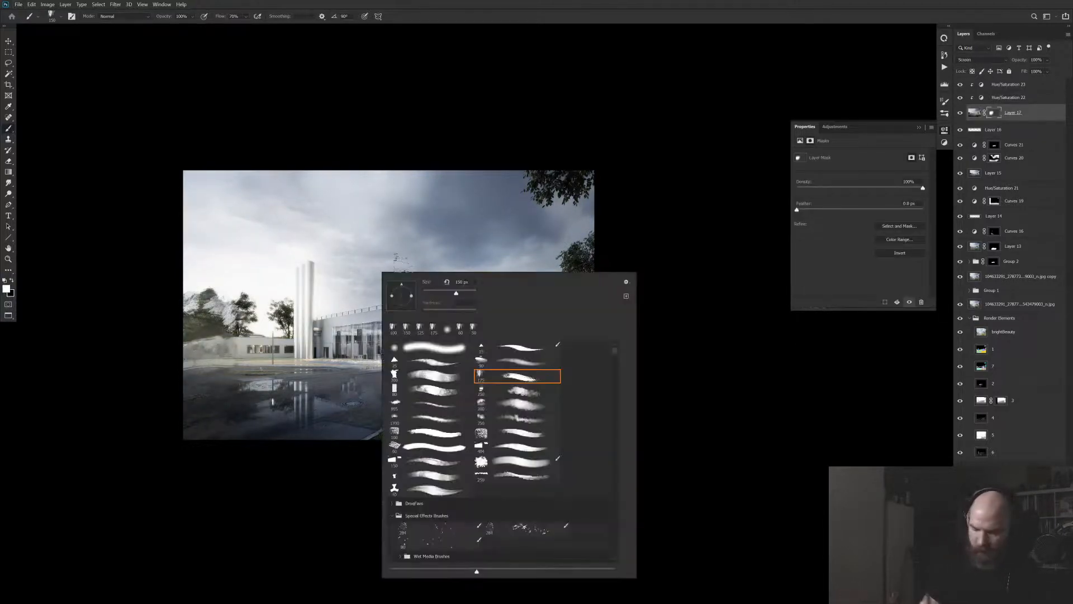
{"action": "double_click", "coordinate": [435, 351]}
{"action": "mouse_move", "coordinate": [228, 297]}
{"action": "left_mouse_down"}
{"action": "mouse_move", "coordinate": [250, 307]}
{"action": "mouse_move", "coordinate": [236, 287]}
{"action": "mouse_move", "coordinate": [358, 351]}
{"action": "mouse_move", "coordinate": [366, 335]}
{"action": "mouse_move", "coordinate": [304, 332]}
{"action": "mouse_move", "coordinate": [257, 378]}
{"action": "mouse_move", "coordinate": [423, 370]}
{"action": "mouse_move", "coordinate": [464, 356]}
{"action": "mouse_move", "coordinate": [433, 315]}
{"action": "mouse_move", "coordinate": [355, 309]}
{"action": "mouse_move", "coordinate": [302, 284]}
{"action": "mouse_move", "coordinate": [320, 254]}
{"action": "mouse_move", "coordinate": [281, 201]}
{"action": "mouse_move", "coordinate": [371, 317]}
{"action": "mouse_move", "coordinate": [188, 380]}
{"action": "mouse_move", "coordinate": [415, 355]}
{"action": "mouse_move", "coordinate": [360, 383]}
{"action": "mouse_move", "coordinate": [267, 391]}
{"action": "left_mouse_up"}
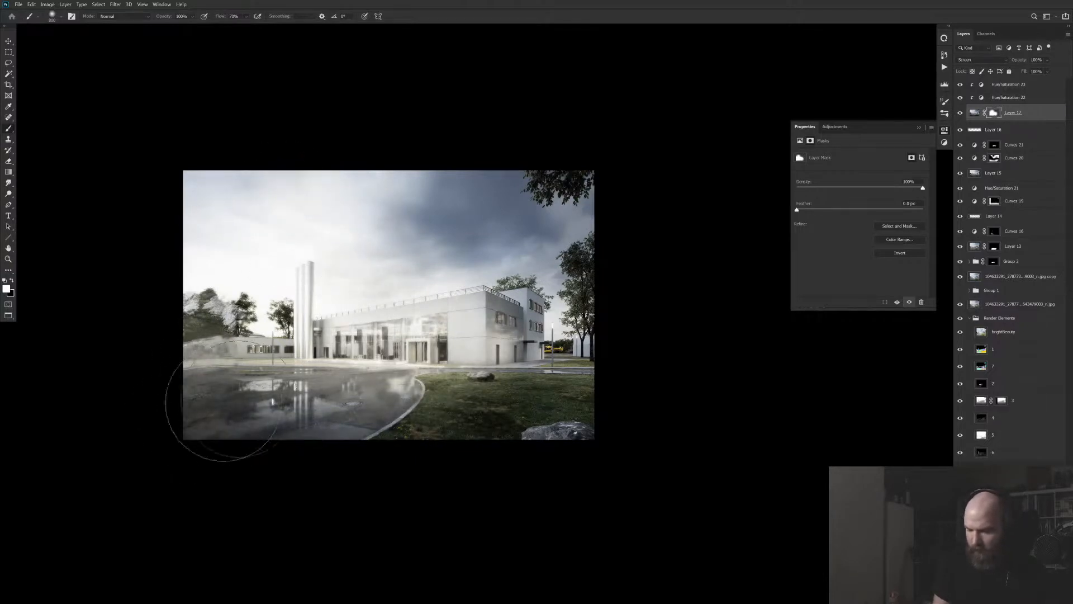
Lower the Screen glow layer's opacity to 38%
{"action": "left_click", "coordinate": [975, 113]}
{"action": "left_click_drag", "start_coordinate": [1019, 59], "coordinate": [628, 81]}
{"action": "key", "text": "v"}
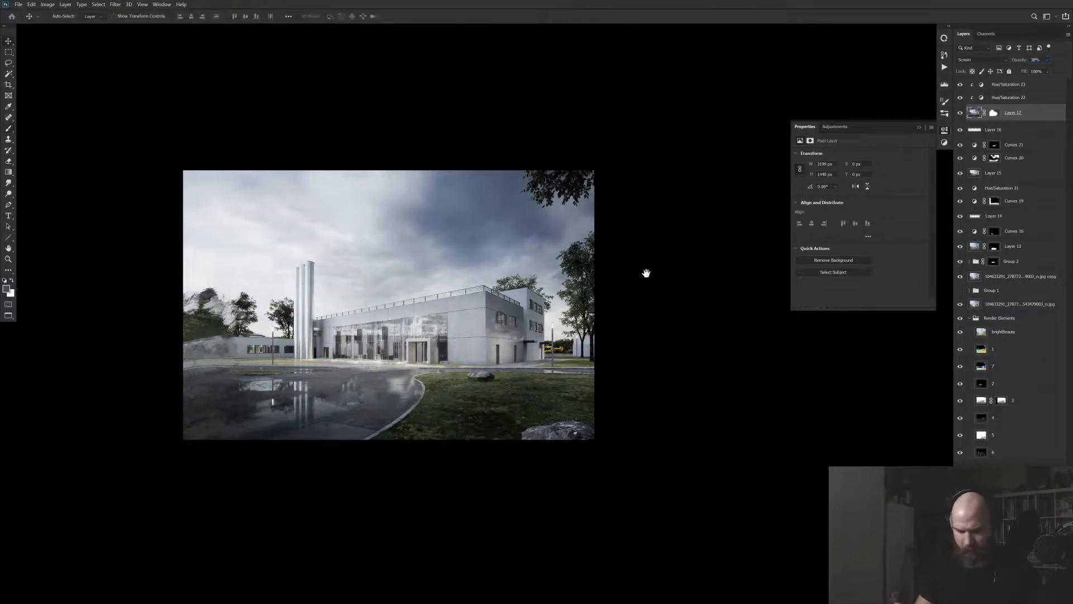
On the paint layer below the glow, brush sampled sky color into the trees beside the chimneys with a small textured brush
{"action": "scroll", "coordinate": [643, 280], "scroll_direction": "down", "scroll_amount": 1}
{"action": "scroll", "coordinate": [643, 280], "scroll_direction": "right", "scroll_amount": 1}
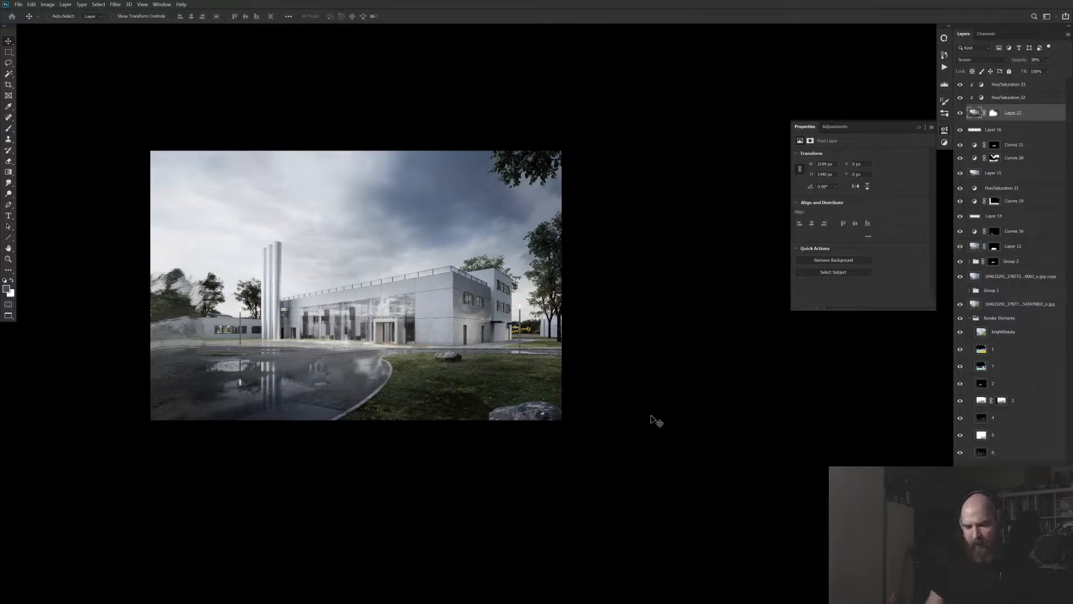
{"action": "left_click_drag", "start_coordinate": [613, 317], "coordinate": [635, 296]}
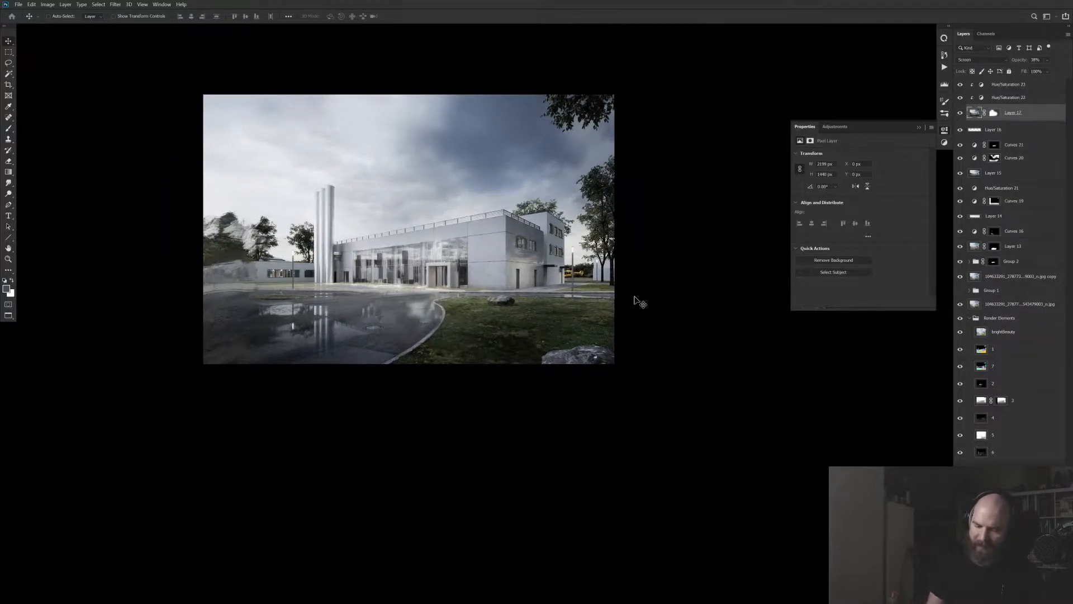
{"action": "key", "text": "b"}
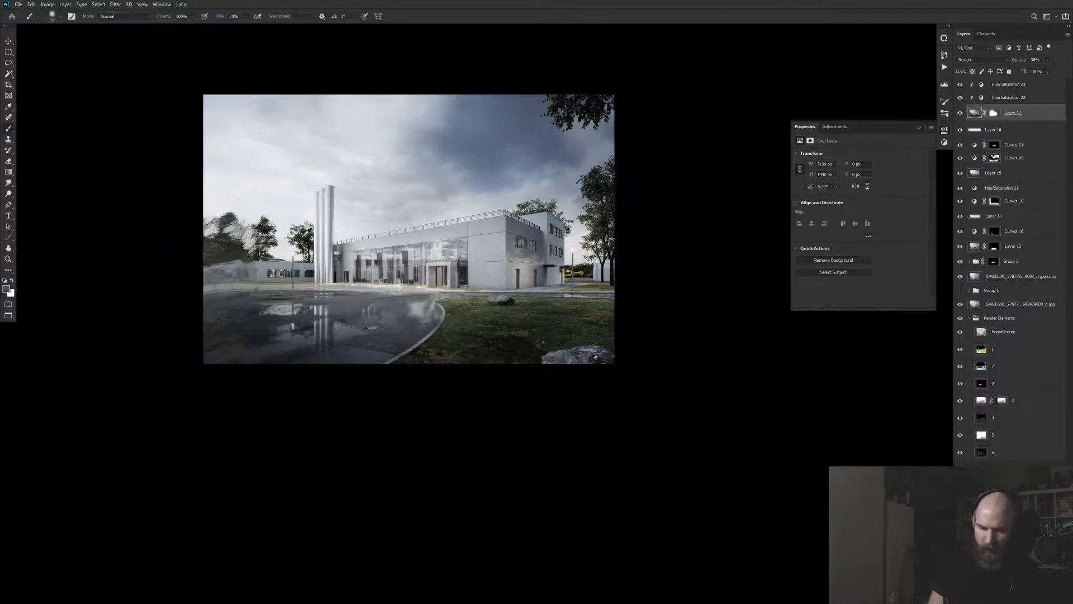
{"action": "left_click", "coordinate": [1011, 130]}
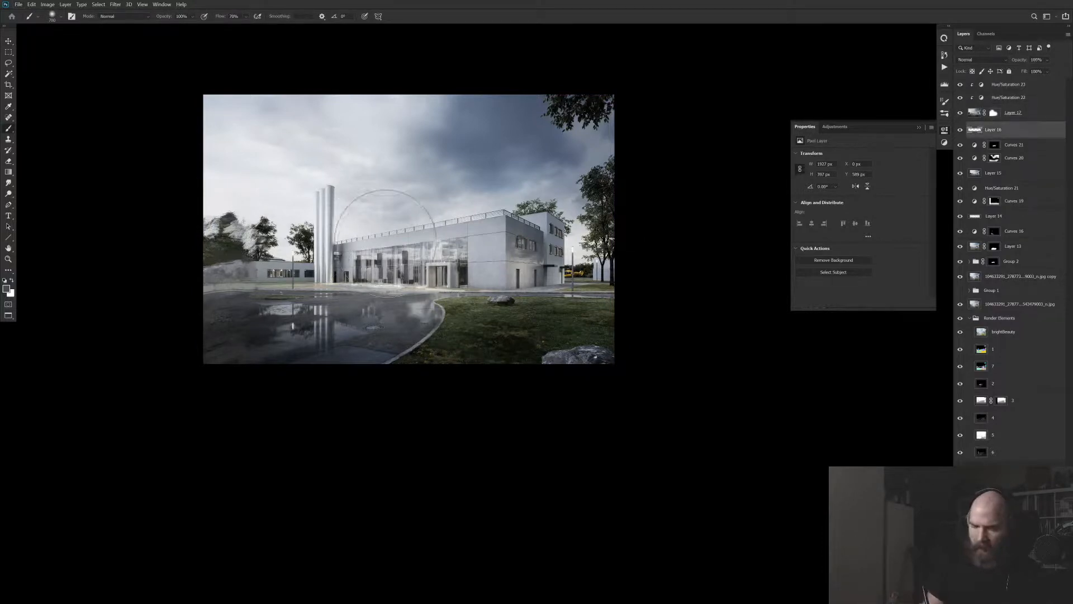
{"action": "right_click", "coordinate": [389, 231]}
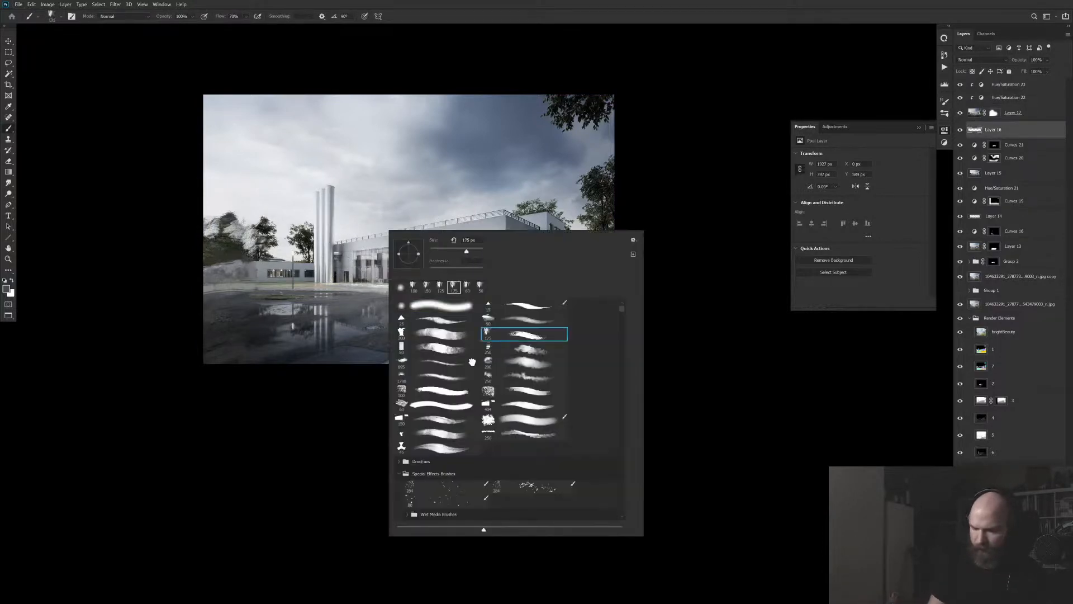
{"action": "double_click", "coordinate": [508, 348]}
{"action": "scroll", "coordinate": [317, 260], "scroll_direction": "up", "scroll_amount": 3}
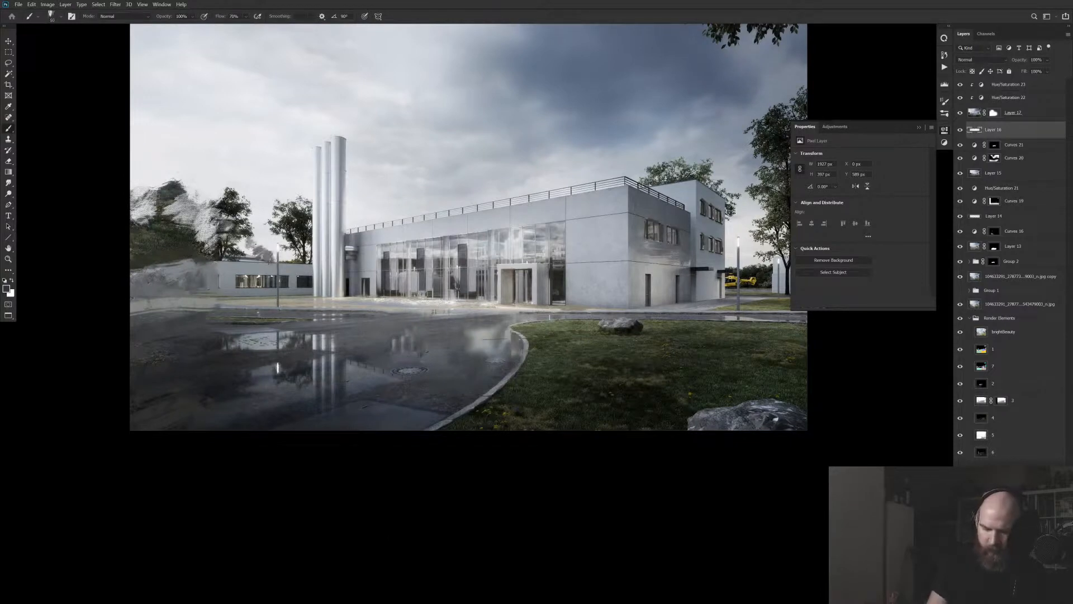
{"action": "left_click_drag", "start_coordinate": [263, 245], "coordinate": [263, 220]}
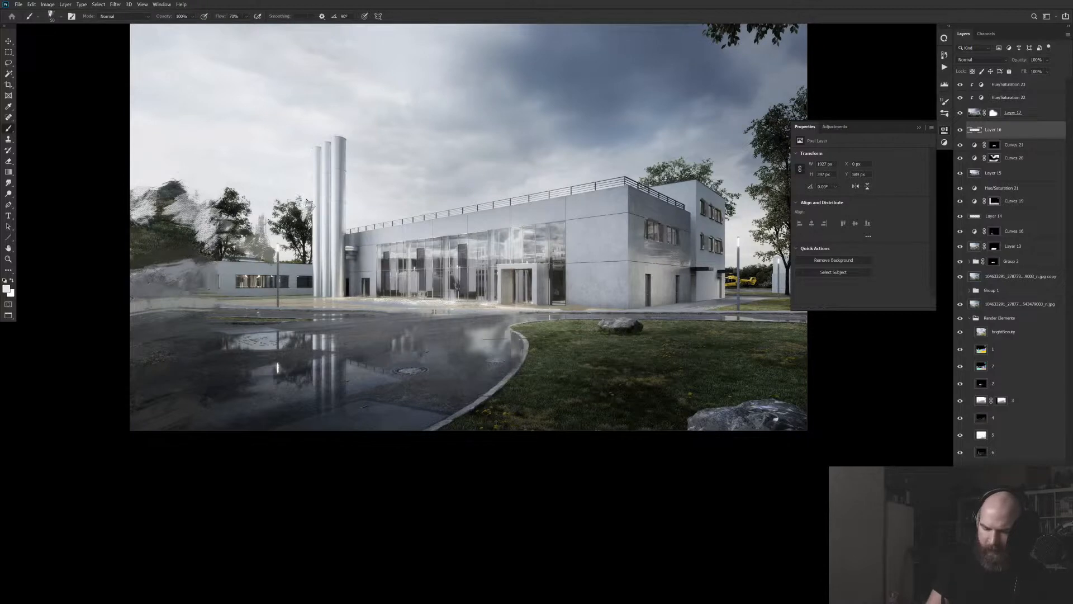
{"action": "left_click", "coordinate": [308, 193], "text": "alt"}
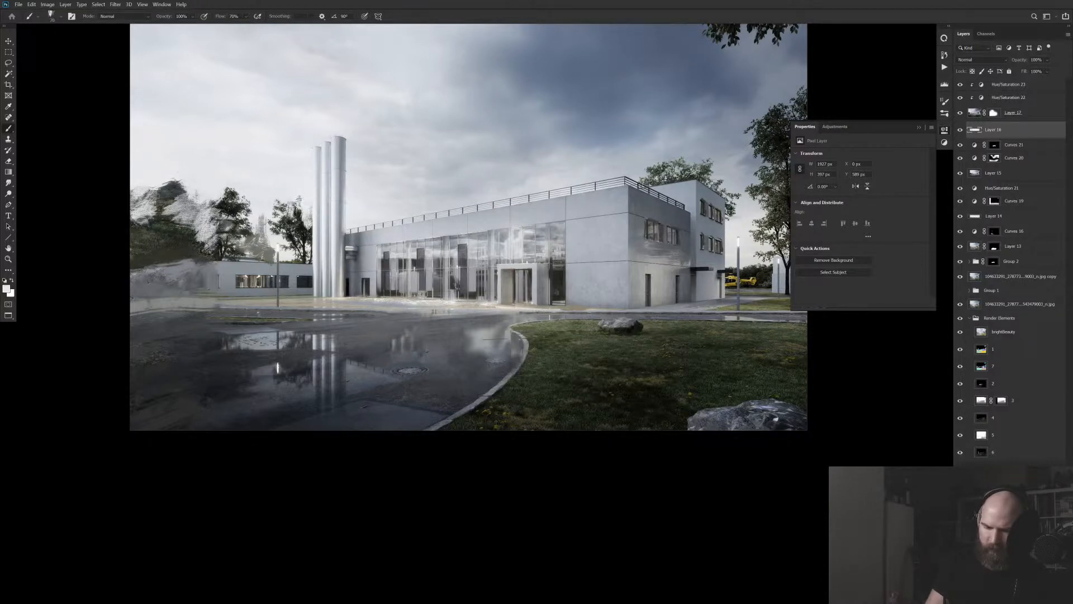
Group all daytime layers from the top Hue/Saturation layer down to the JPG copy and hide the group, leaving the night group shown
{"action": "key", "text": "l"}
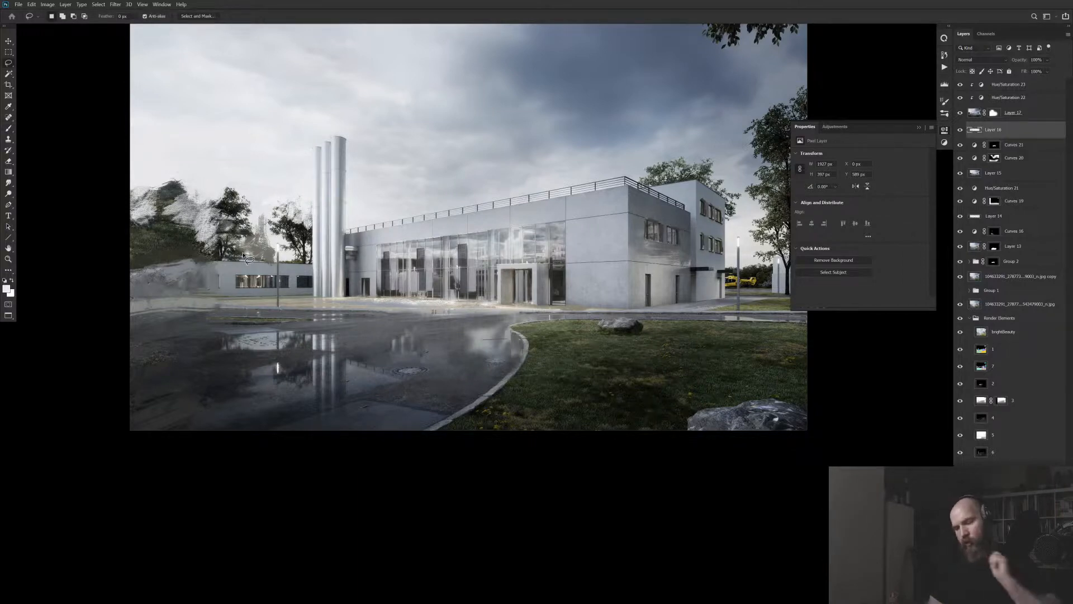
{"action": "scroll", "coordinate": [660, 346], "scroll_direction": "down", "scroll_amount": 3}
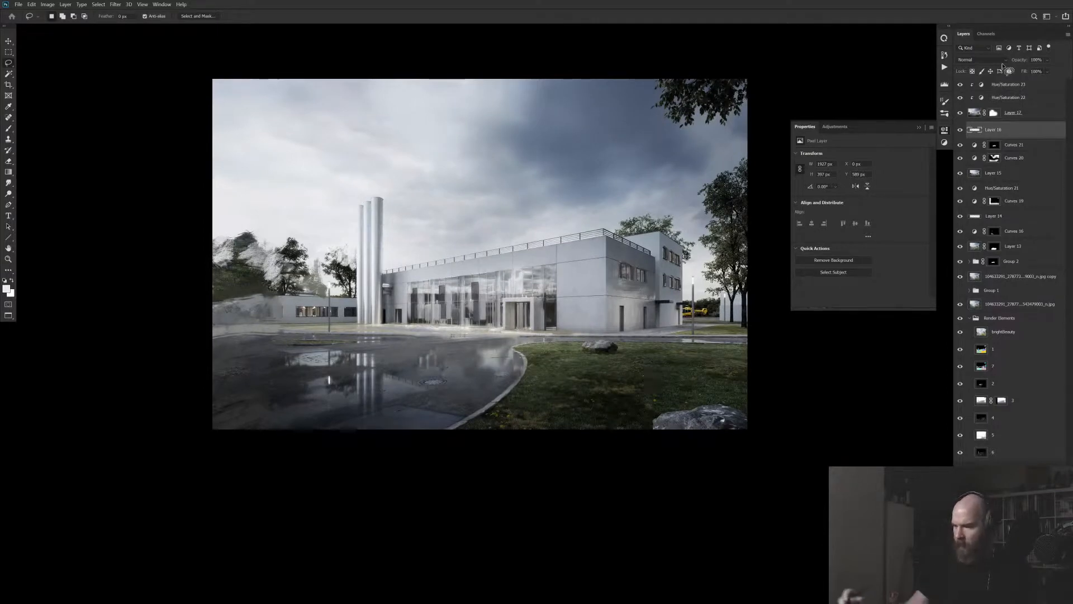
{"action": "left_click", "coordinate": [1009, 87]}
{"action": "left_click", "coordinate": [1027, 280], "text": "shift"}
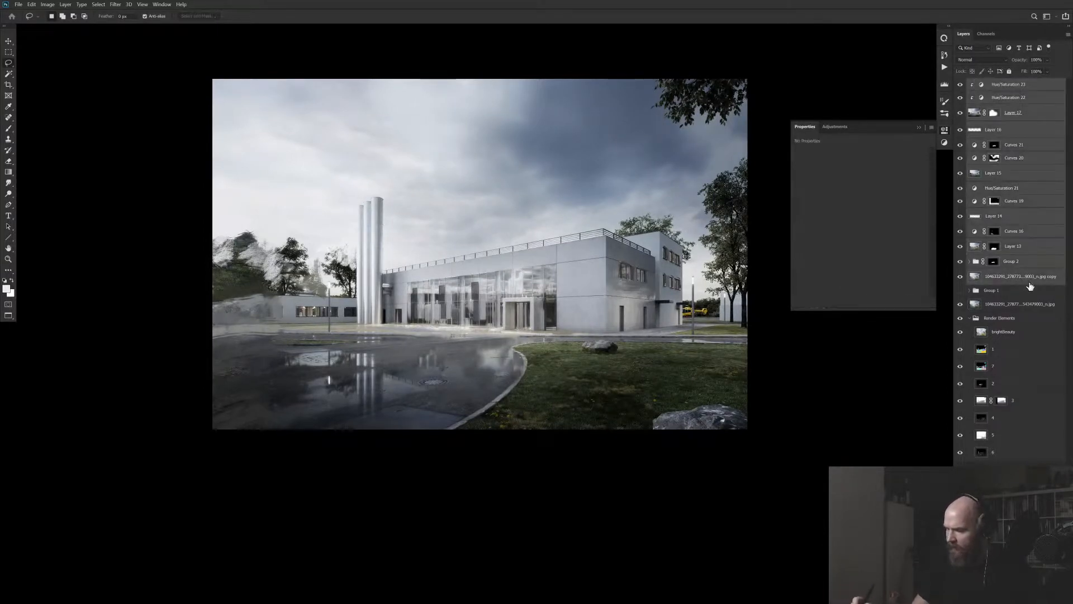
{"action": "key", "text": "ctrl+g"}
{"action": "key", "text": "ctrl+comma"}
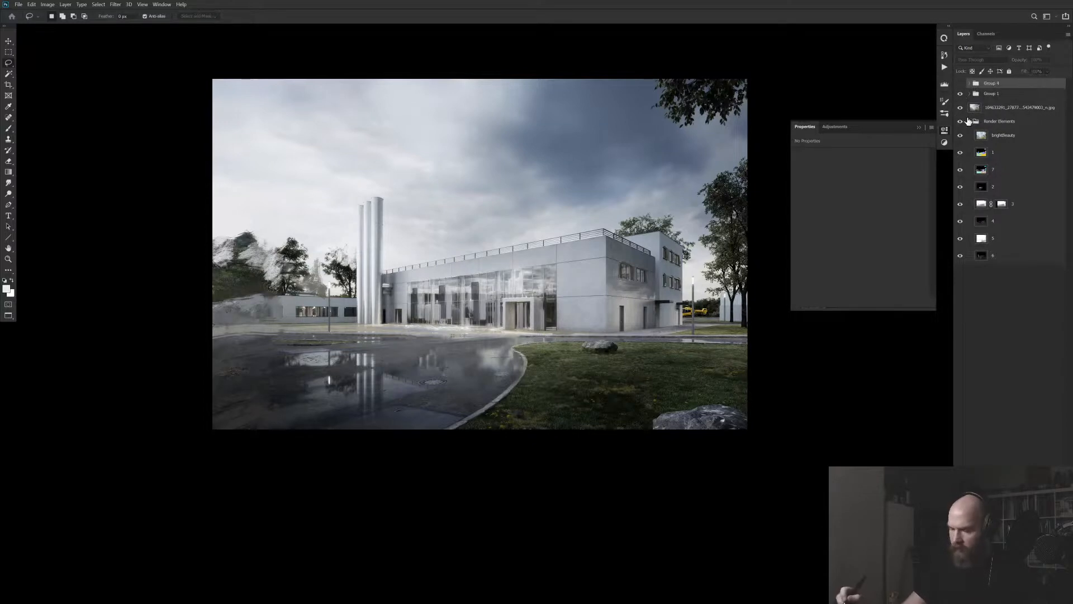
Load the outline of the top layer in the night group and paste a merged copy of that area as a new layer
{"action": "left_click_drag", "start_coordinate": [827, 355], "coordinate": [760, 385]}
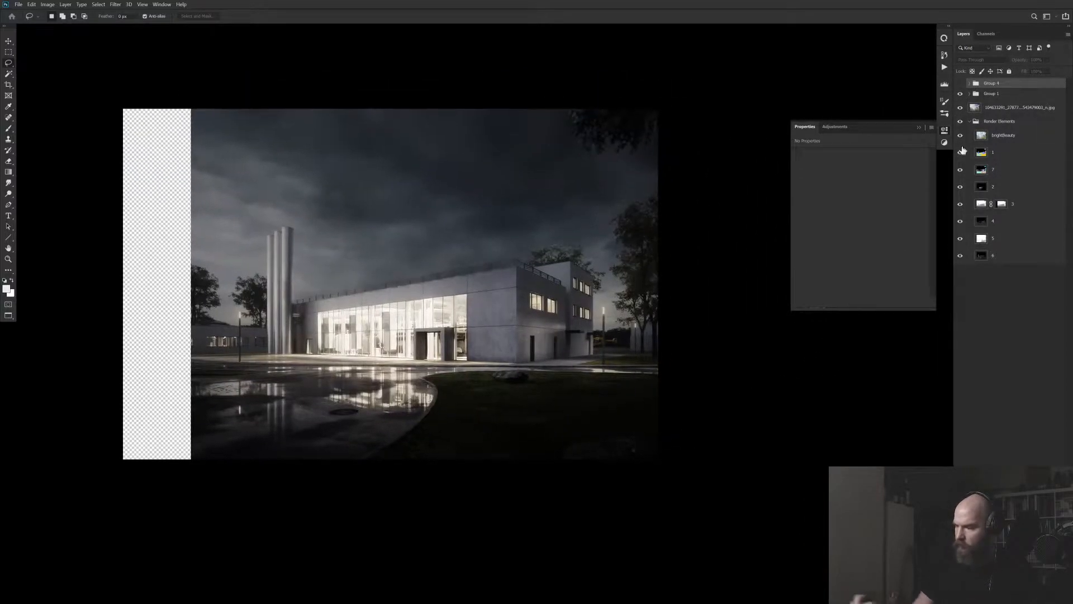
{"action": "left_click", "coordinate": [979, 109]}
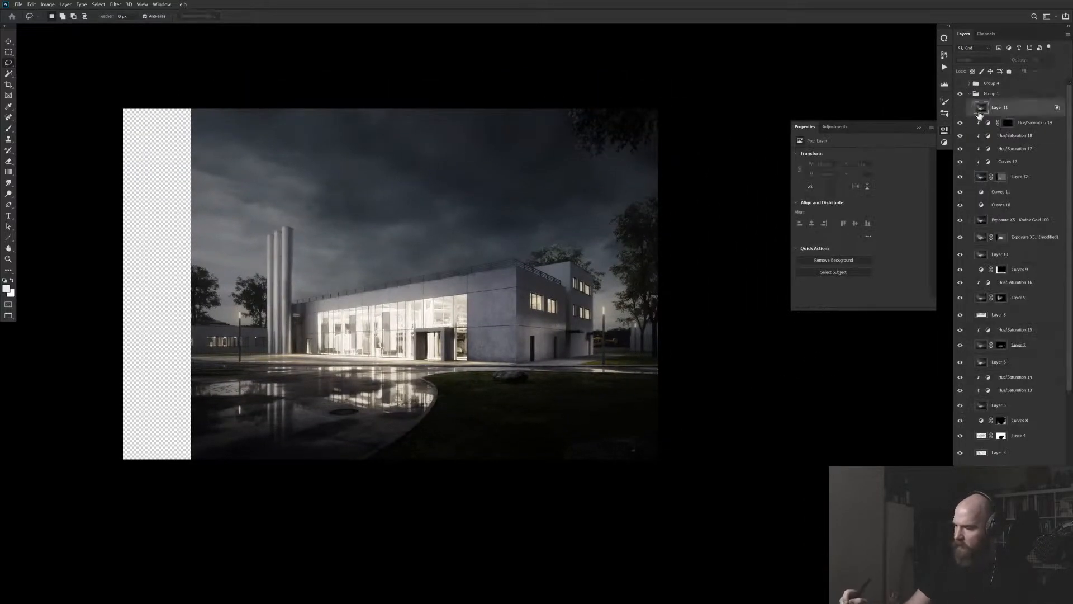
{"action": "left_click", "coordinate": [981, 108], "text": "ctrl"}
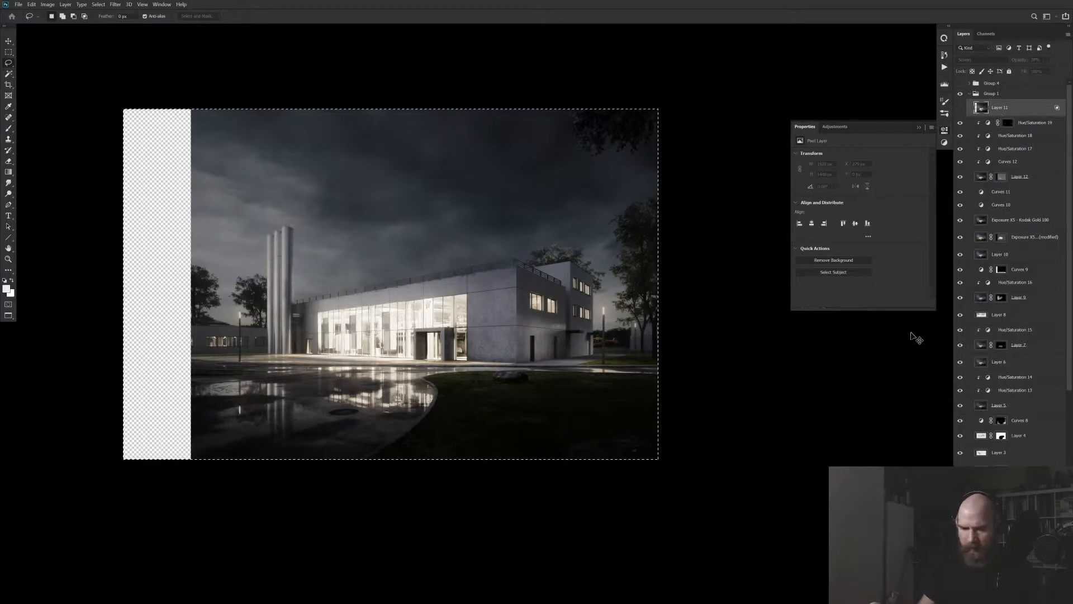
{"action": "key", "text": "ctrl+shift+c"}
{"action": "key", "text": "ctrl+v"}
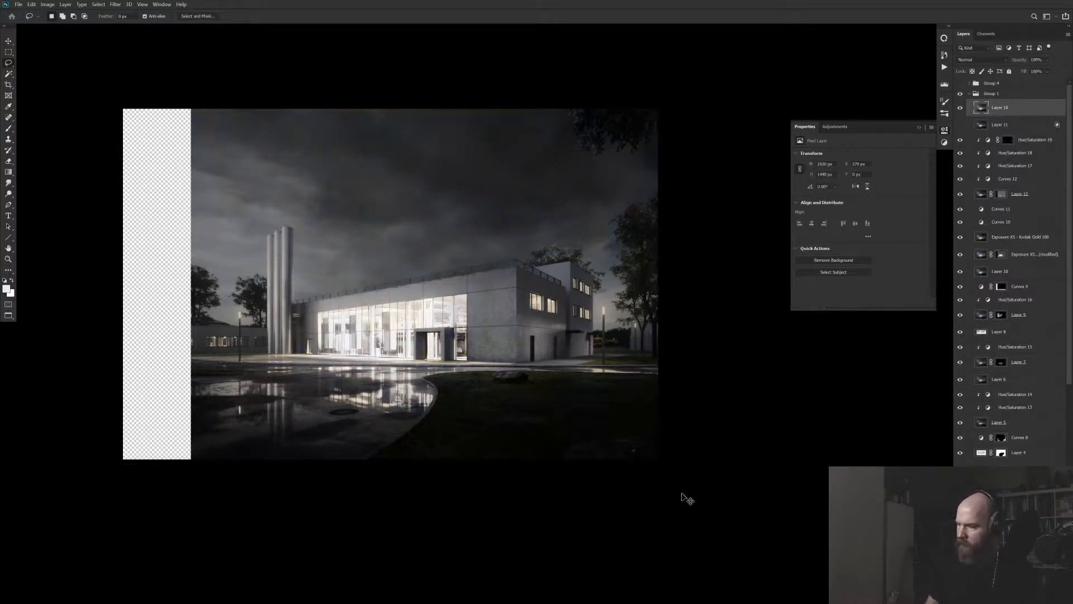
Hide the pasted copy and compare the night render with Layer 11 on and off
{"action": "left_click", "coordinate": [961, 108]}
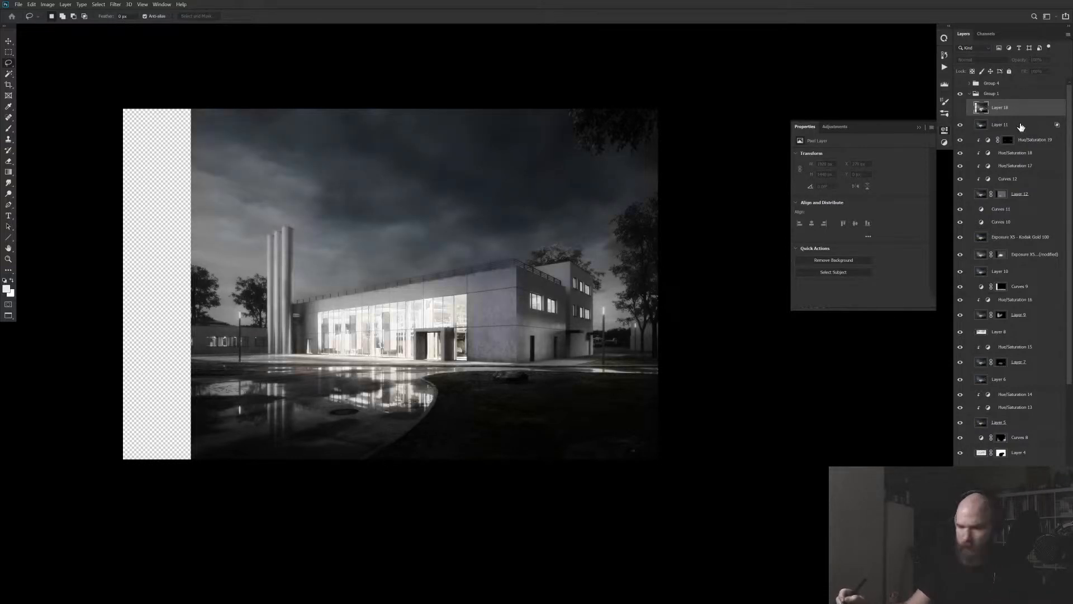
{"action": "left_click", "coordinate": [1022, 125]}
{"action": "left_click", "coordinate": [960, 124]}
{"action": "left_click", "coordinate": [961, 124]}
{"action": "left_click", "coordinate": [961, 124]}
Copy the whole night render merged and paste it into a new document of matching size
{"action": "left_click", "coordinate": [985, 109]}
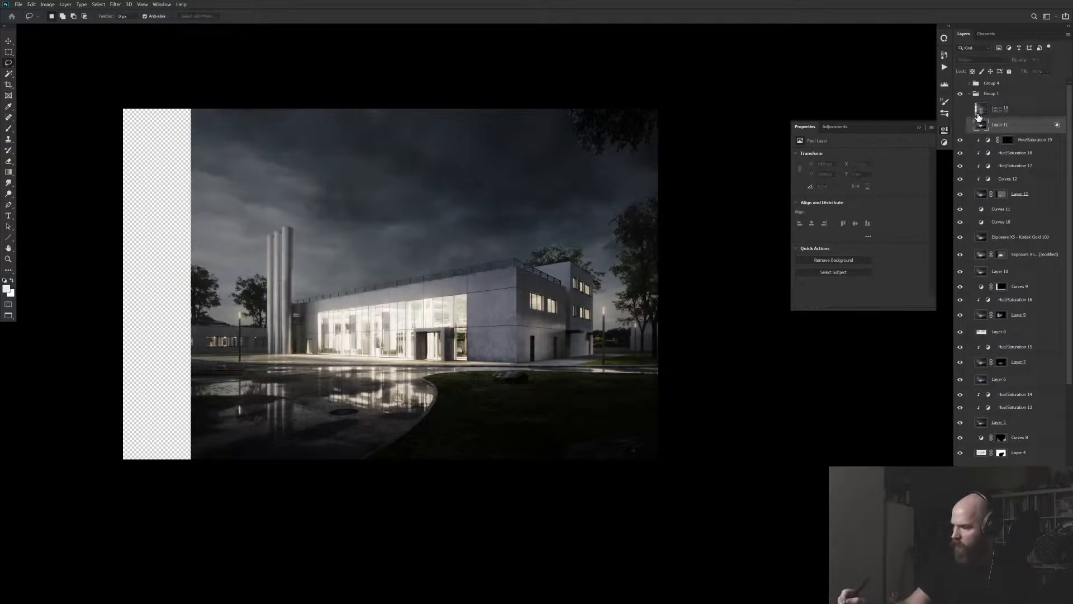
{"action": "key", "text": "ctrl+a"}
{"action": "key", "text": "ctrl+shift+c"}
{"action": "key", "text": "ctrl+n"}
{"action": "left_click", "coordinate": [663, 407]}
{"action": "key", "text": "ctrl+v"}
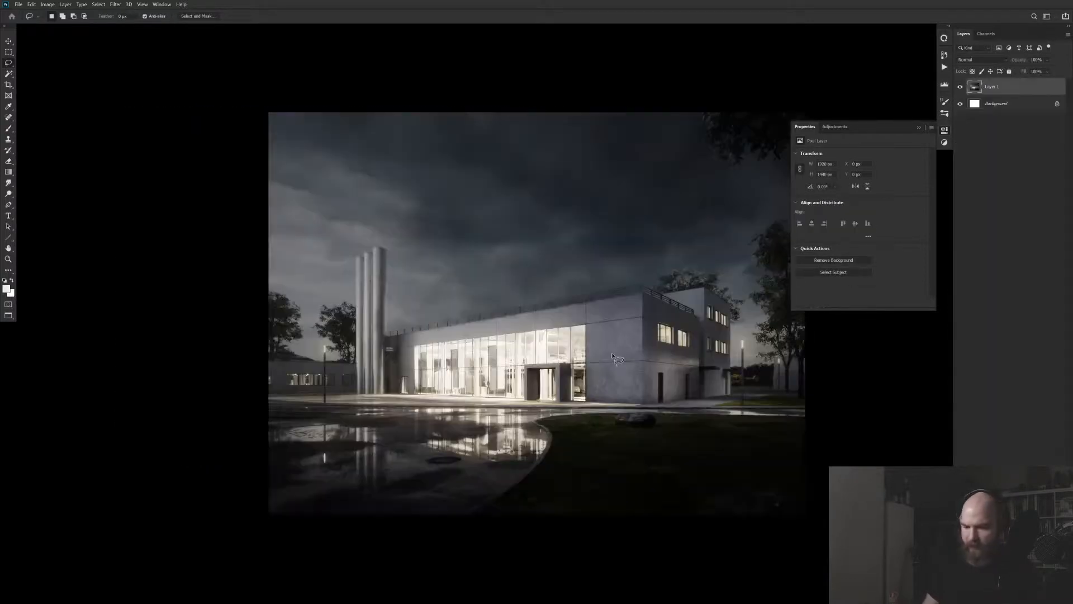
Extend the night render's canvas leftward to about 2214 px wide using a content-aware crop
{"action": "left_click_drag", "start_coordinate": [503, 302], "coordinate": [412, 313]}
{"action": "key", "text": "c"}
{"action": "left_click_drag", "start_coordinate": [177, 322], "coordinate": [134, 323]}
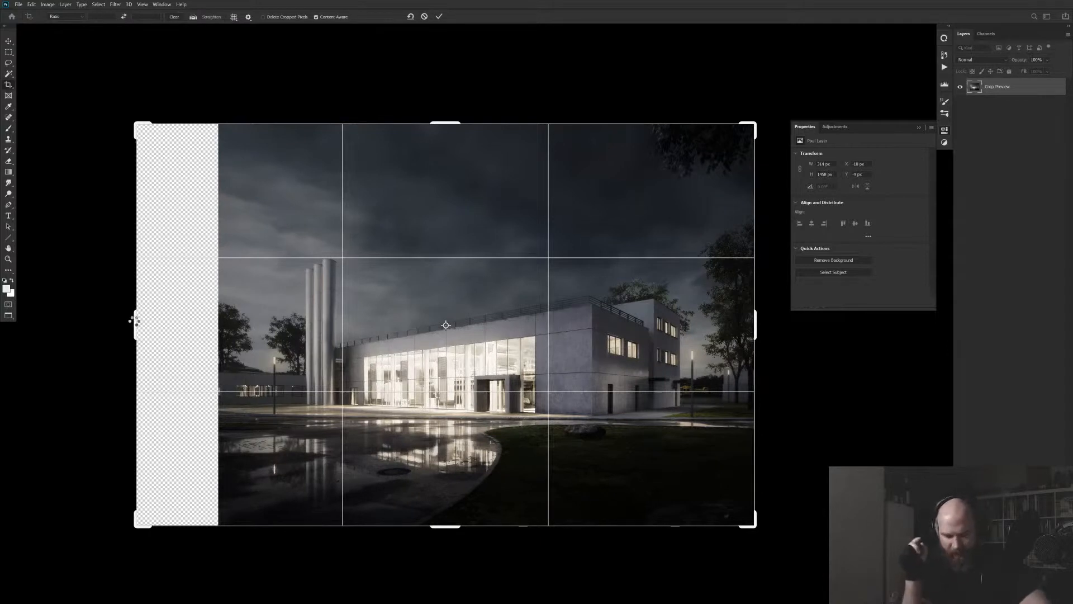
{"action": "key", "text": "Return"}
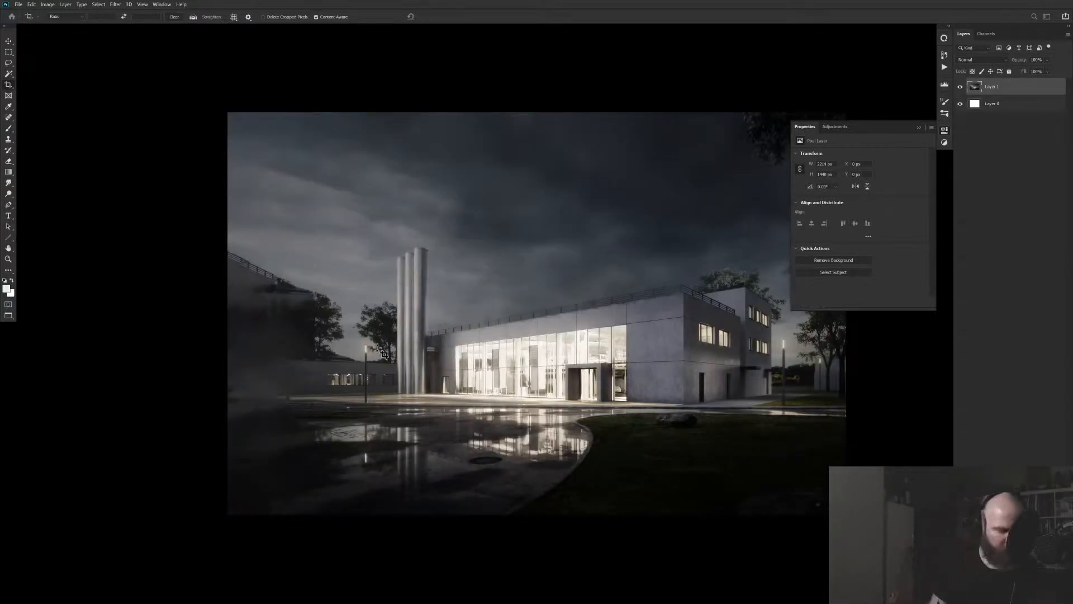
Clone-stamp sampled sky and tree foliage over the leftover building fragment along the left edge of the extended render
{"action": "key", "text": "s"}
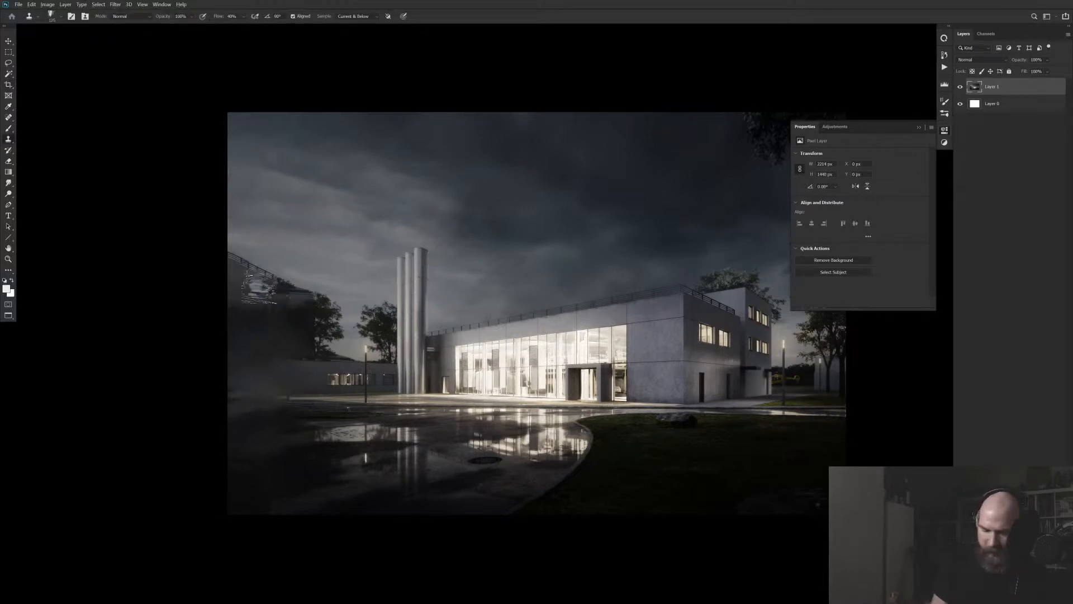
{"action": "key", "text": "bracketleft"}
{"action": "left_click", "coordinate": [366, 312], "text": "alt"}
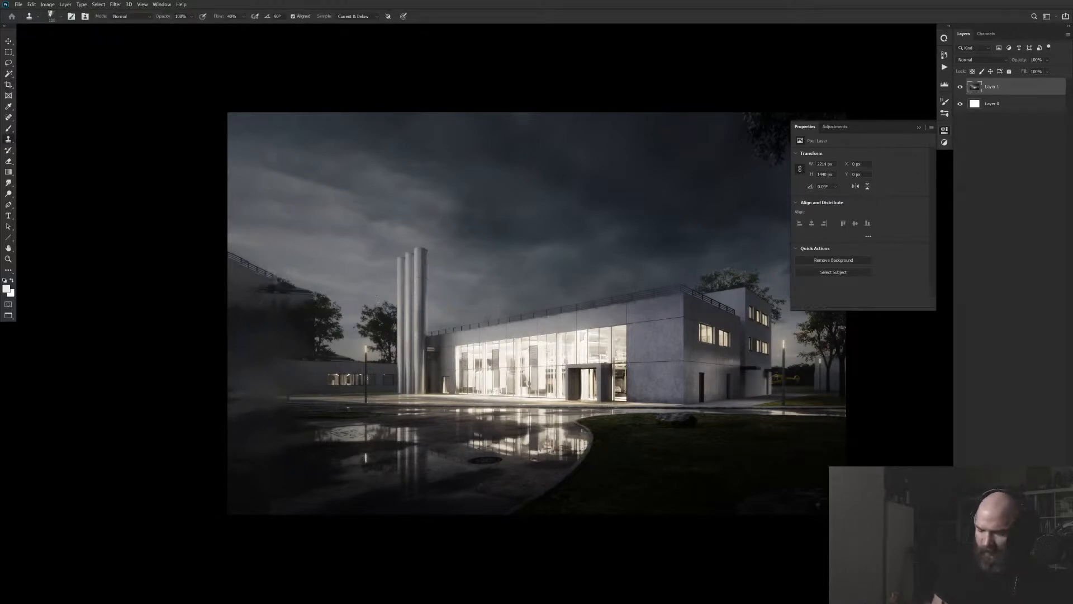
{"action": "mouse_move", "coordinate": [268, 283]}
{"action": "left_mouse_down"}
{"action": "mouse_move", "coordinate": [233, 282]}
{"action": "mouse_move", "coordinate": [224, 260]}
{"action": "left_mouse_up"}
{"action": "left_click", "coordinate": [270, 252], "text": "alt"}
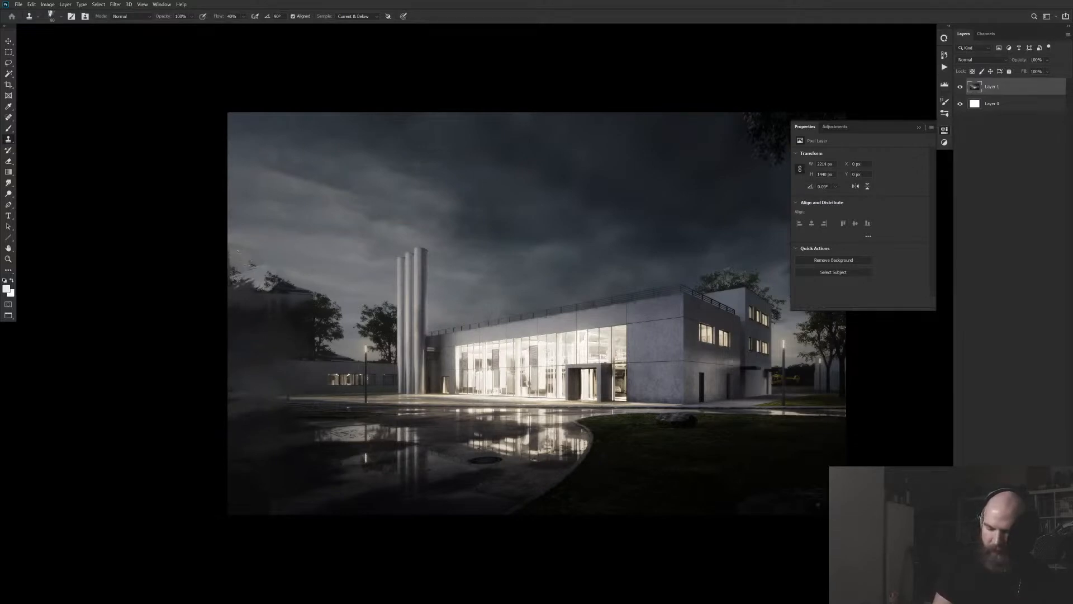
{"action": "key", "text": "bracketright"}
{"action": "key", "text": "bracketright"}
{"action": "key", "text": "bracketright"}
{"action": "key", "text": "bracketright"}
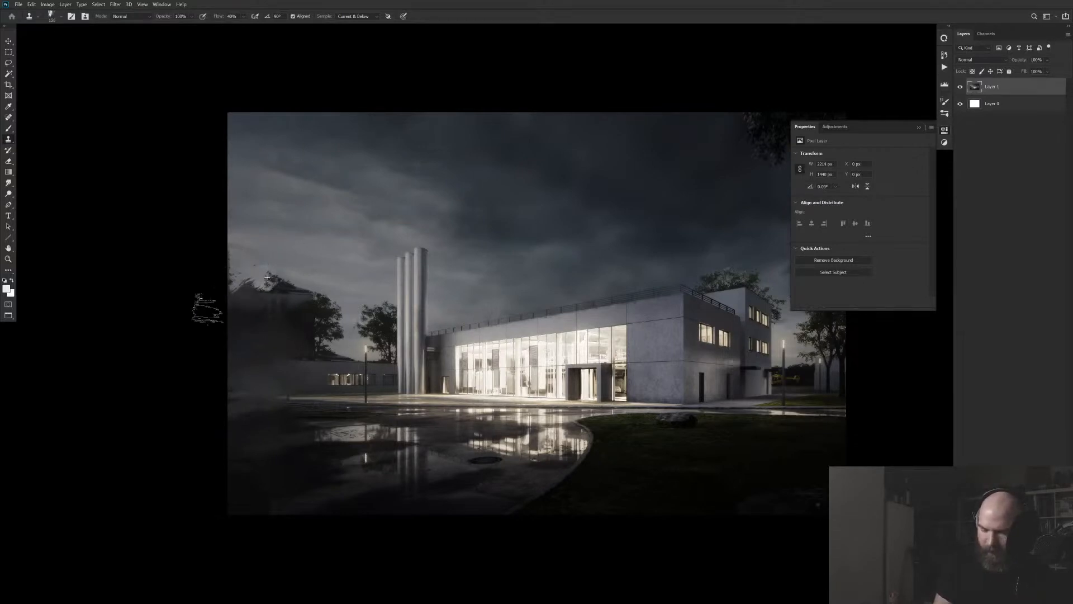
{"action": "left_click", "coordinate": [348, 285], "text": "alt"}
{"action": "scroll", "coordinate": [309, 474], "scroll_direction": "down", "scroll_amount": 4}
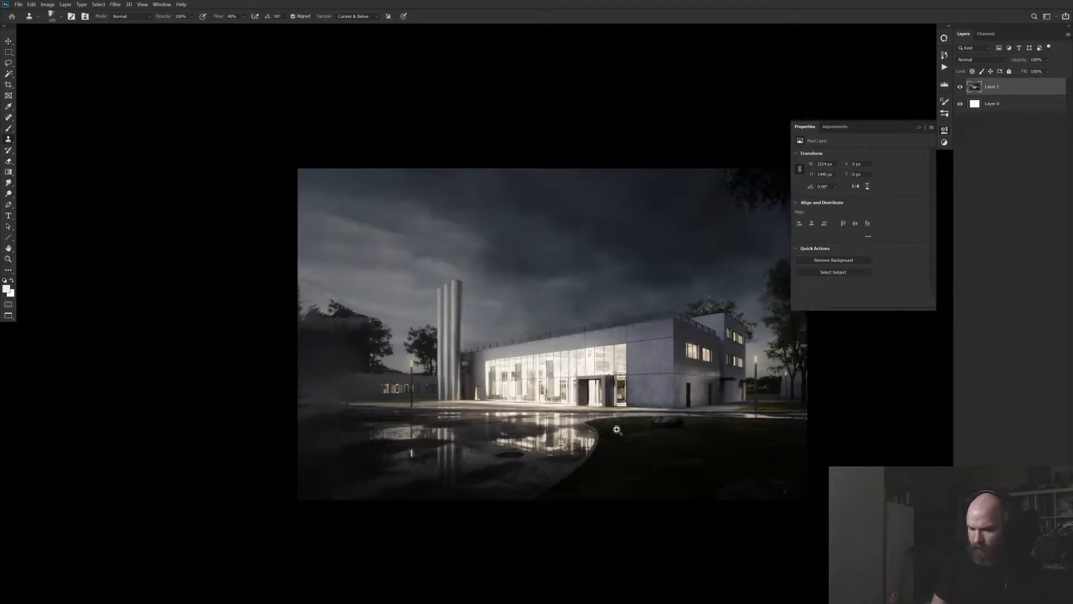
Paint rough textured brush strokes above the dark tree mass at the image's left edge, using a tone sampled from the render
{"action": "right_click", "coordinate": [399, 284]}
{"action": "left_click", "coordinate": [550, 393]}
{"action": "left_click", "coordinate": [288, 503]}
{"action": "key", "text": "d"}
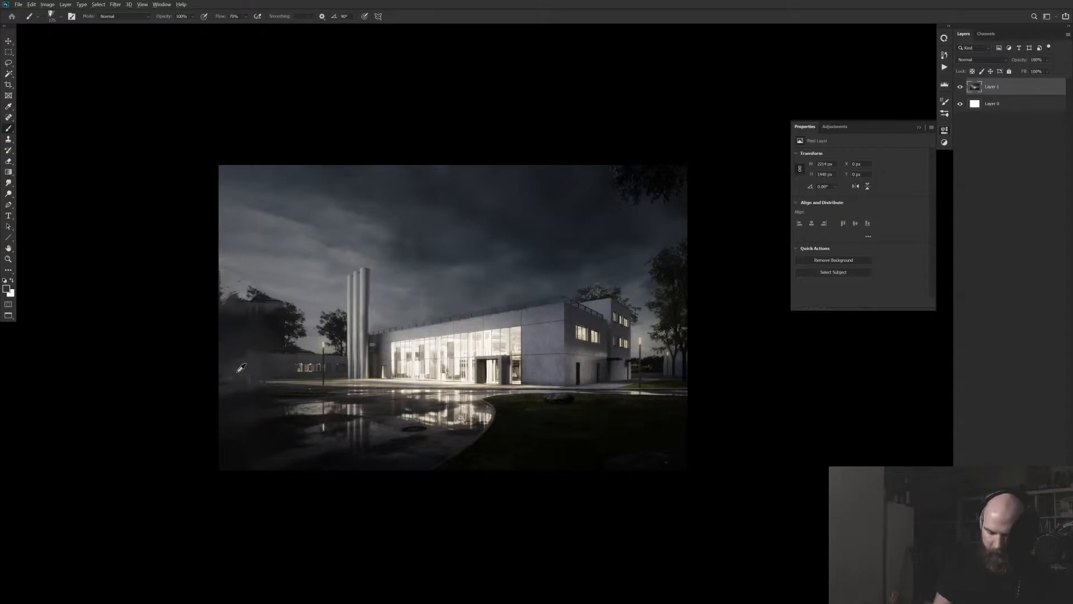
{"action": "key", "text": "bracketright"}
{"action": "mouse_move", "coordinate": [260, 280]}
{"action": "left_mouse_down"}
{"action": "mouse_move", "coordinate": [248, 318]}
{"action": "mouse_move", "coordinate": [246, 296]}
{"action": "left_mouse_up"}
{"action": "left_click", "coordinate": [246, 294], "text": "alt"}
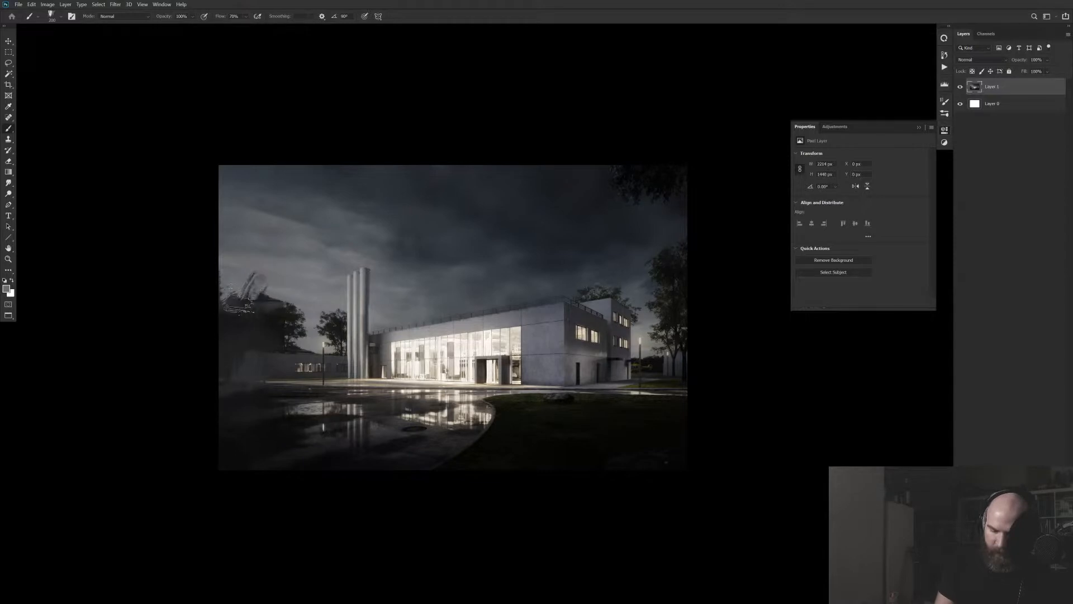
Copy the whole extended render, paste it into the original layered document and align it with the existing building
{"action": "key", "text": "ctrl+a"}
{"action": "key", "text": "ctrl+c"}
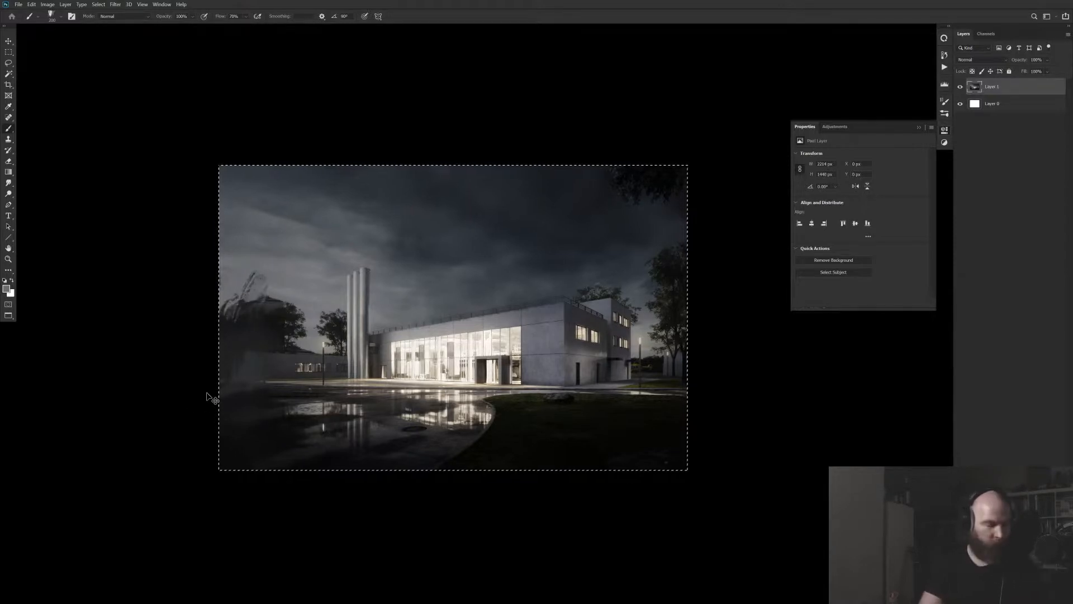
{"action": "key", "text": "ctrl+Tab"}
{"action": "key", "text": "ctrl+v"}
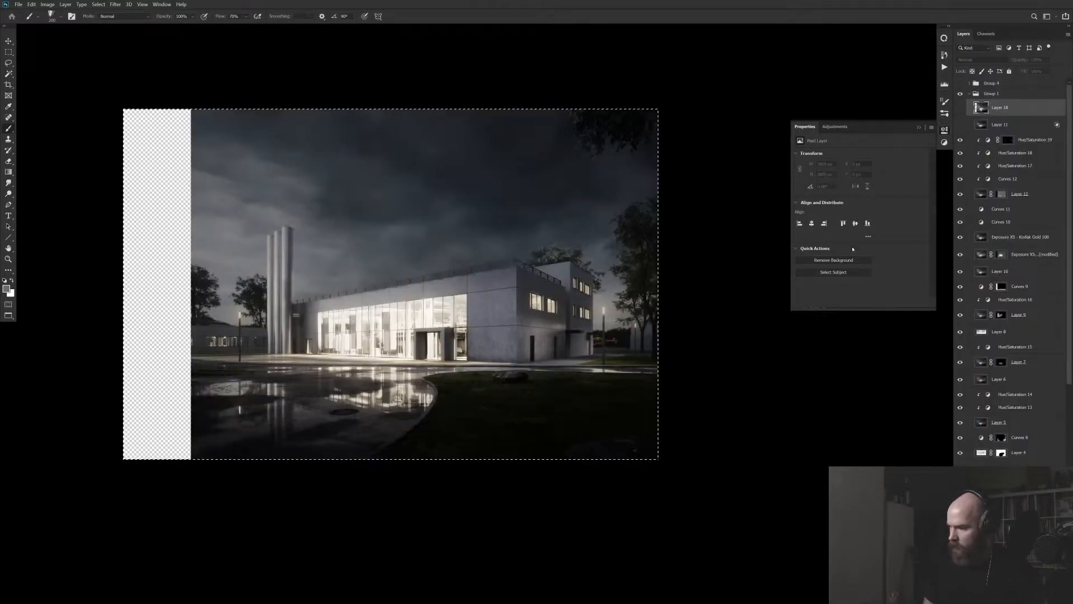
{"action": "key", "text": "ctrl+v"}
{"action": "key", "text": "v"}
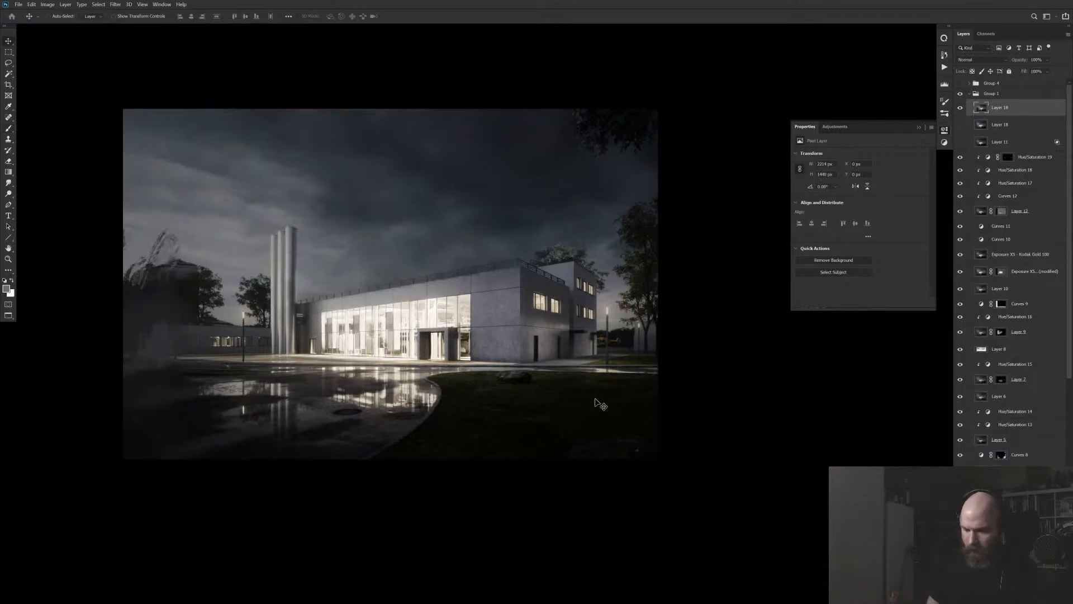
{"action": "left_click_drag", "start_coordinate": [609, 407], "coordinate": [600, 403]}
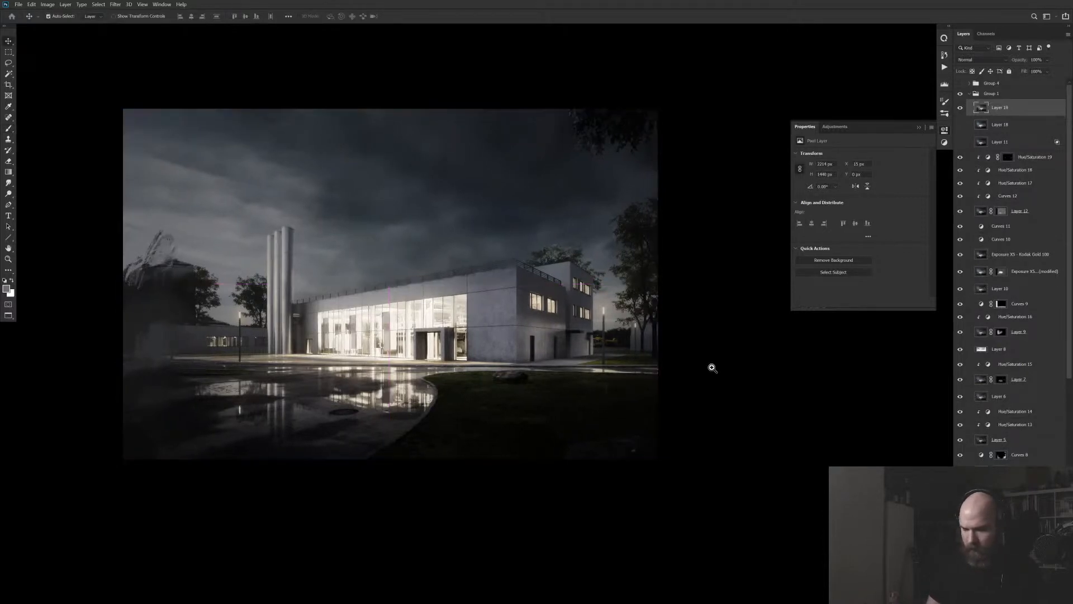
Add a new empty layer directly above the pasted render, Layer 19
{"action": "scroll", "coordinate": [707, 378], "scroll_direction": "down", "scroll_amount": 2}
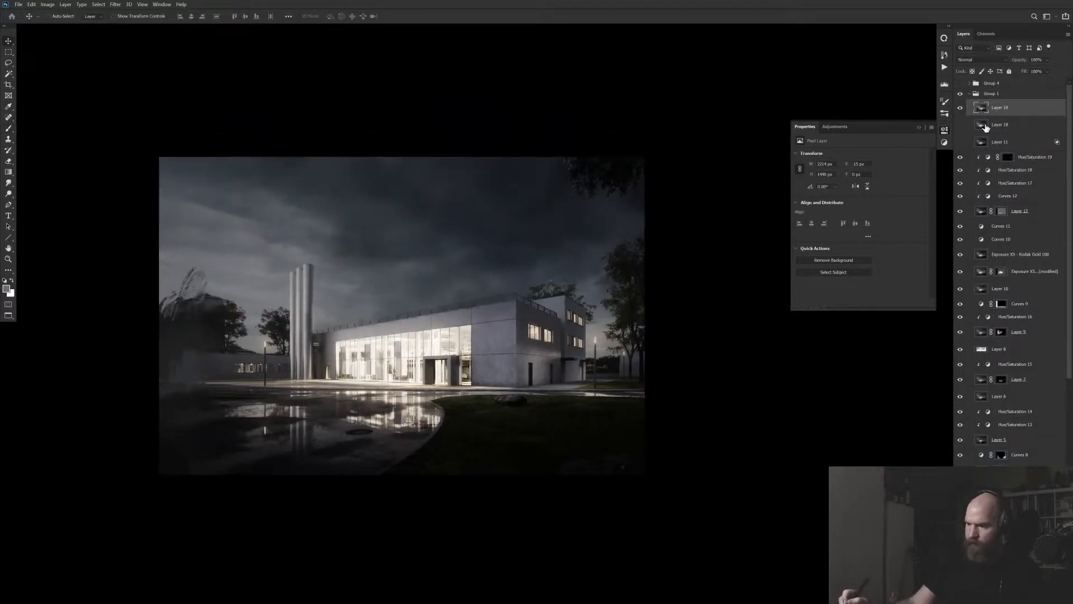
{"action": "left_click", "coordinate": [1005, 126]}
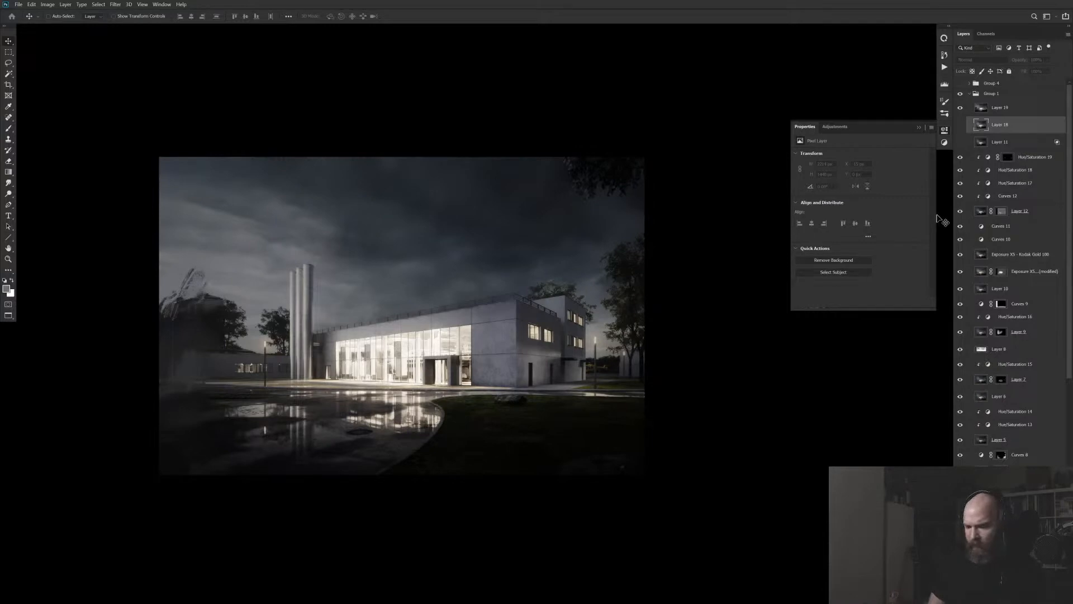
{"action": "scroll", "coordinate": [479, 489], "scroll_direction": "up", "scroll_amount": 3}
{"action": "key", "text": "b"}
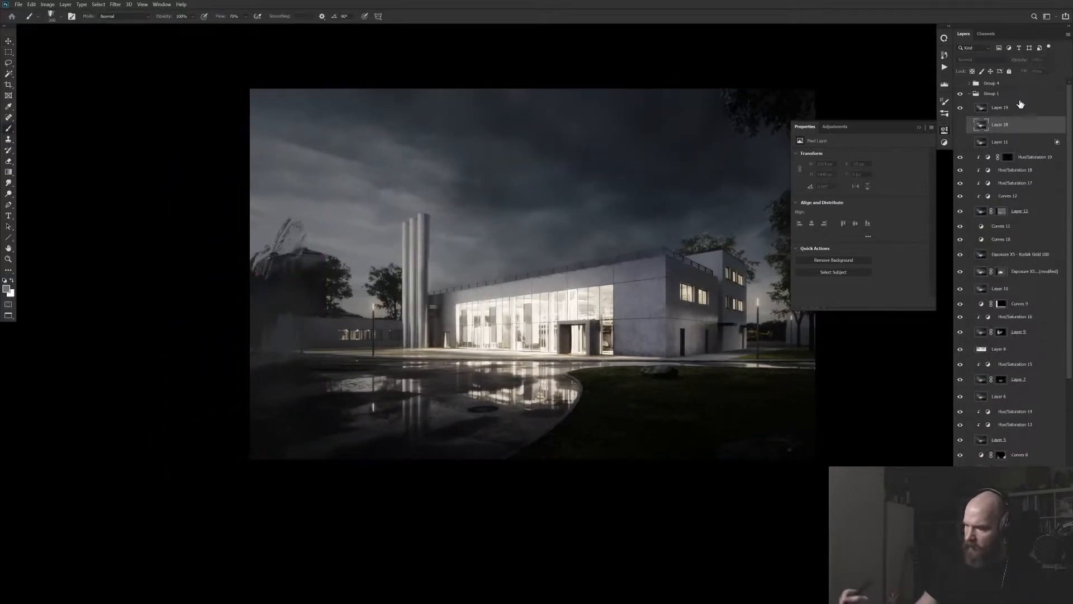
{"action": "left_click", "coordinate": [1025, 111]}
{"action": "key", "text": "ctrl+shift+alt+n"}
Paint a small lamp post with a bright head and a straight dark pole in the extended area's dark left side
{"action": "scroll", "coordinate": [380, 325], "scroll_direction": "up", "scroll_amount": 2}
{"action": "key", "text": "bracketleft"}
{"action": "key", "text": "bracketleft"}
{"action": "key", "text": "bracketleft"}
{"action": "key", "text": "bracketleft"}
{"action": "key", "text": "bracketleft"}
{"action": "key", "text": "bracketleft"}
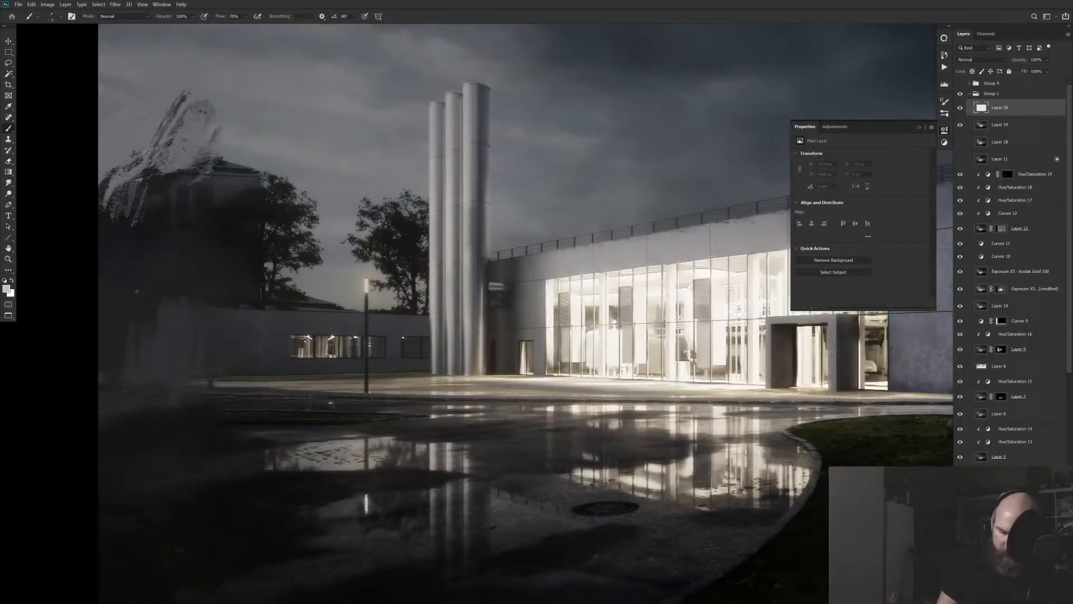
{"action": "left_click_drag", "start_coordinate": [137, 284], "coordinate": [136, 298]}
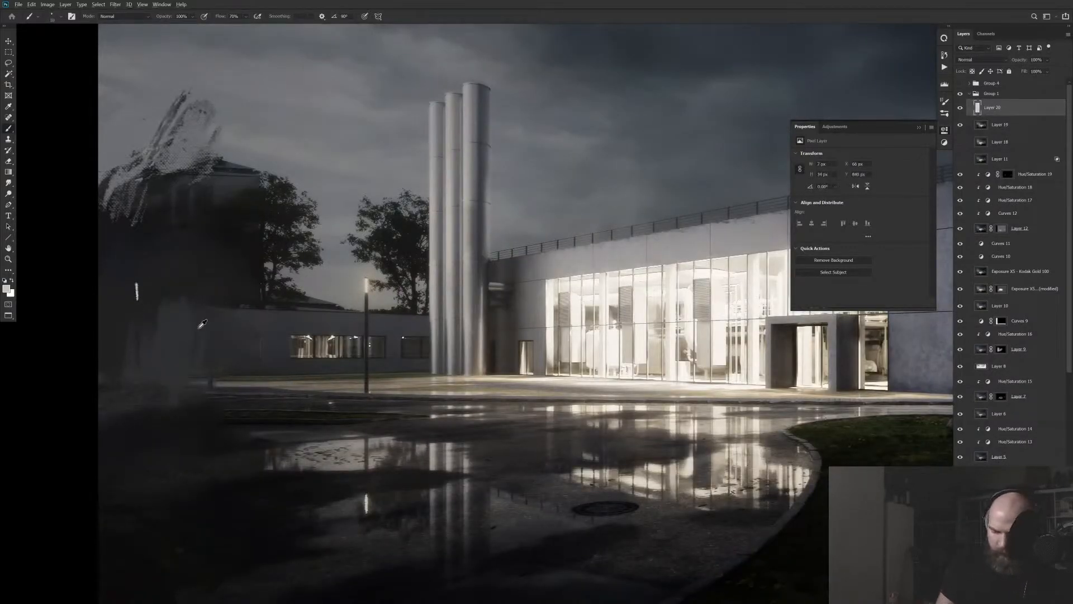
{"action": "key", "text": "x"}
{"action": "left_click", "coordinate": [137, 302]}
{"action": "left_click", "coordinate": [137, 379], "text": "shift"}
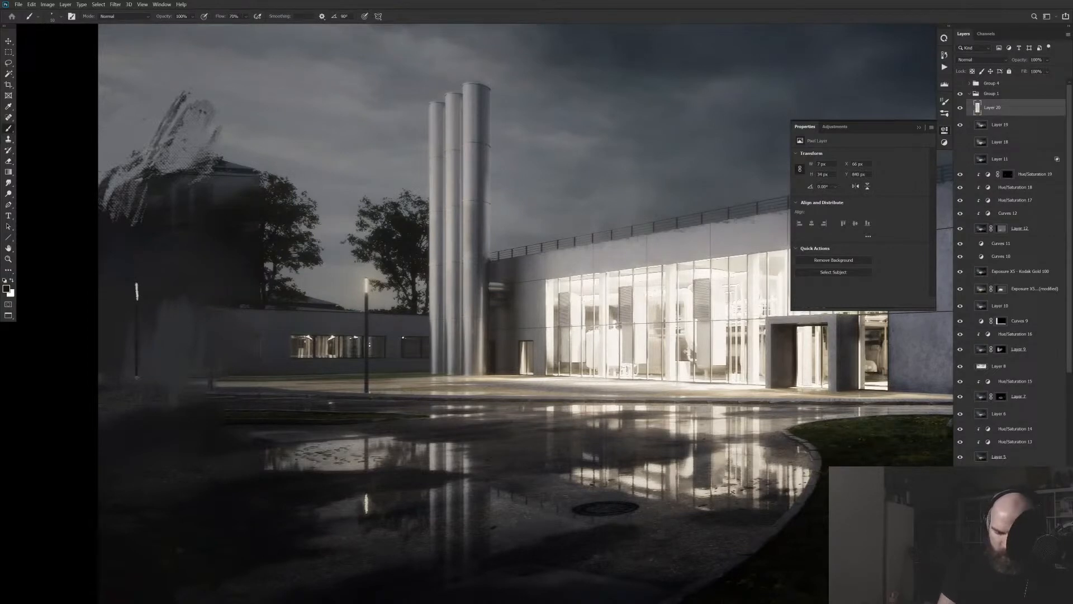
{"action": "key", "text": "x"}
{"action": "mouse_move", "coordinate": [134, 299]}
{"action": "left_mouse_down"}
{"action": "mouse_move", "coordinate": [135, 286]}
{"action": "mouse_move", "coordinate": [134, 298]}
{"action": "left_mouse_up"}
Check the widened night render as a whole and collapse the Group 1 layer group
{"action": "scroll", "coordinate": [483, 425], "scroll_direction": "down", "scroll_amount": 4}
{"action": "scroll", "coordinate": [484, 425], "scroll_direction": "up", "scroll_amount": 2}
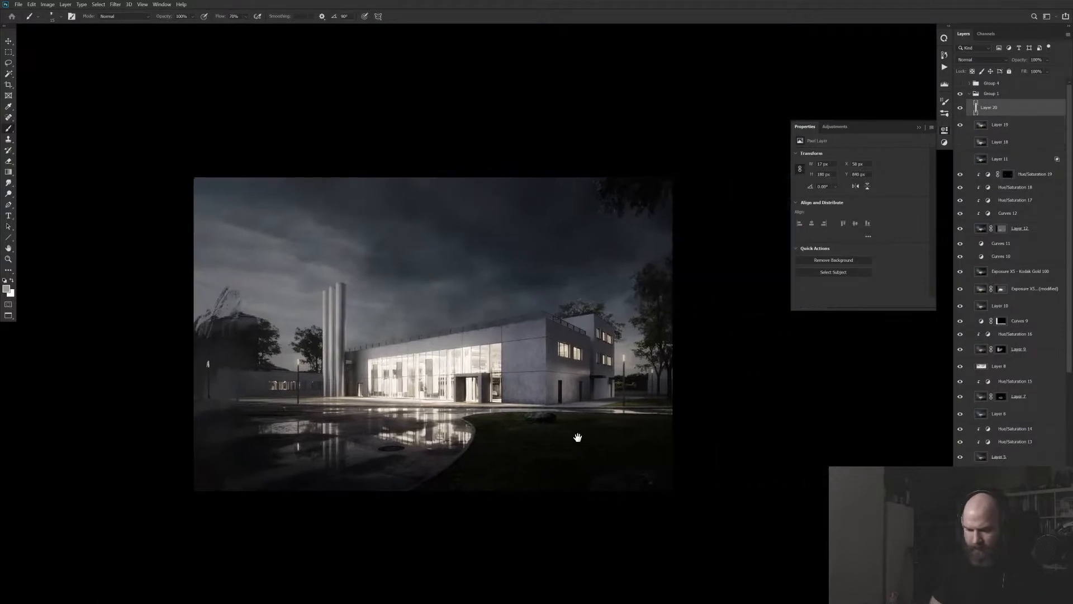
{"action": "scroll", "coordinate": [483, 425], "scroll_direction": "up", "scroll_amount": 1}
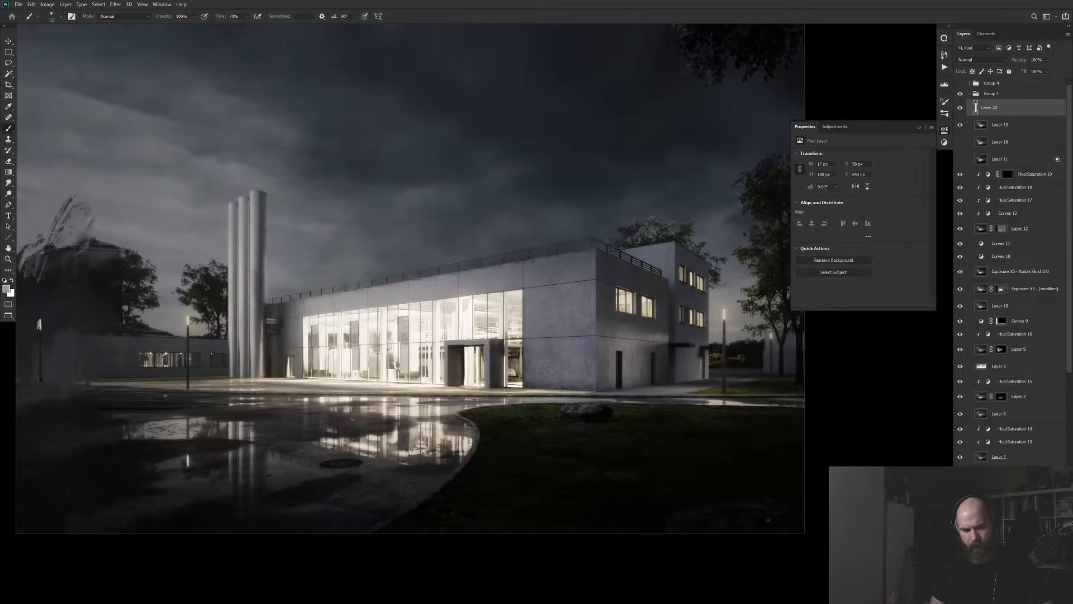
{"action": "scroll", "coordinate": [567, 373], "scroll_direction": "down", "scroll_amount": 2}
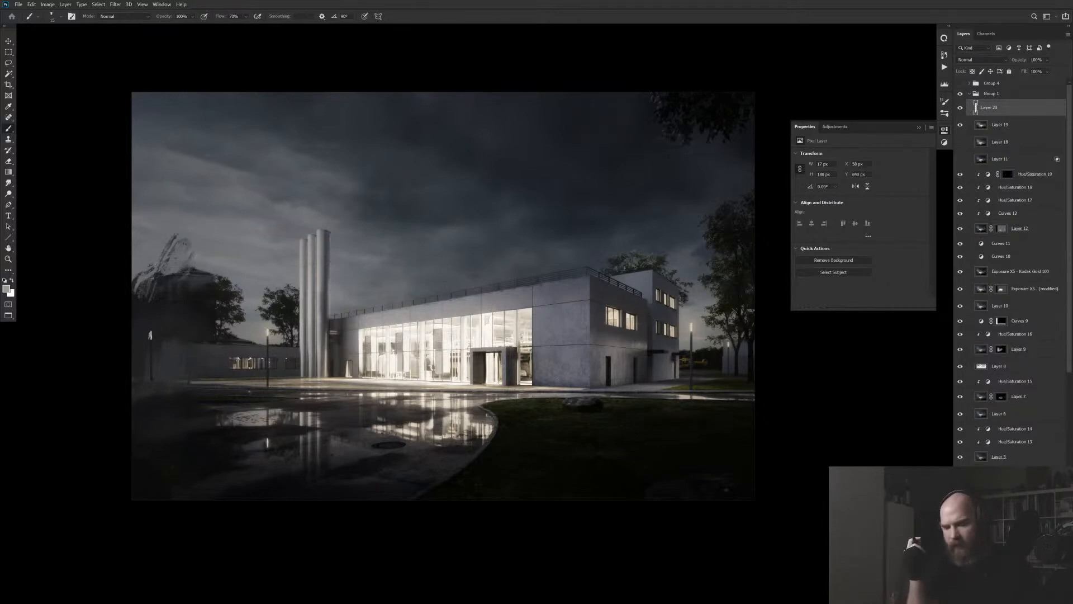
{"action": "left_click", "coordinate": [970, 93]}
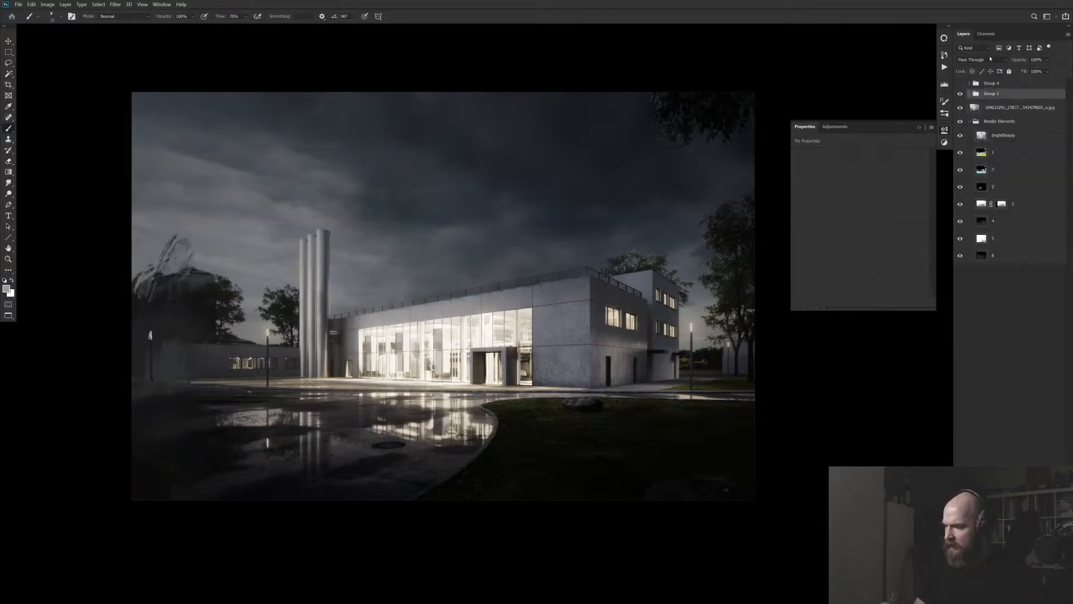